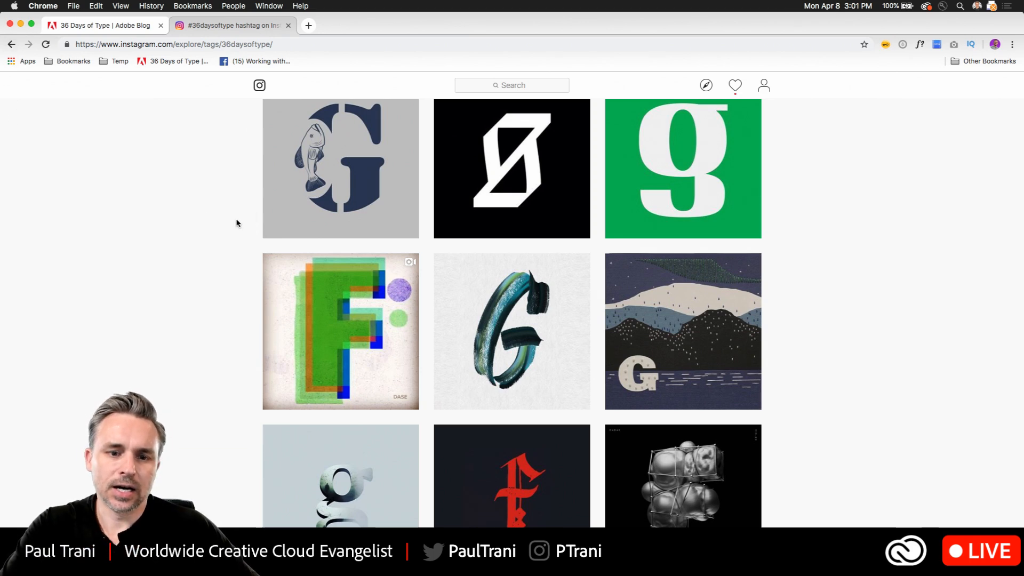
# - Look through the 36 Days of Type article on the Adobe Blog, including its introduction and letter calendar
pyautogui.scroll(20, 235, 223)
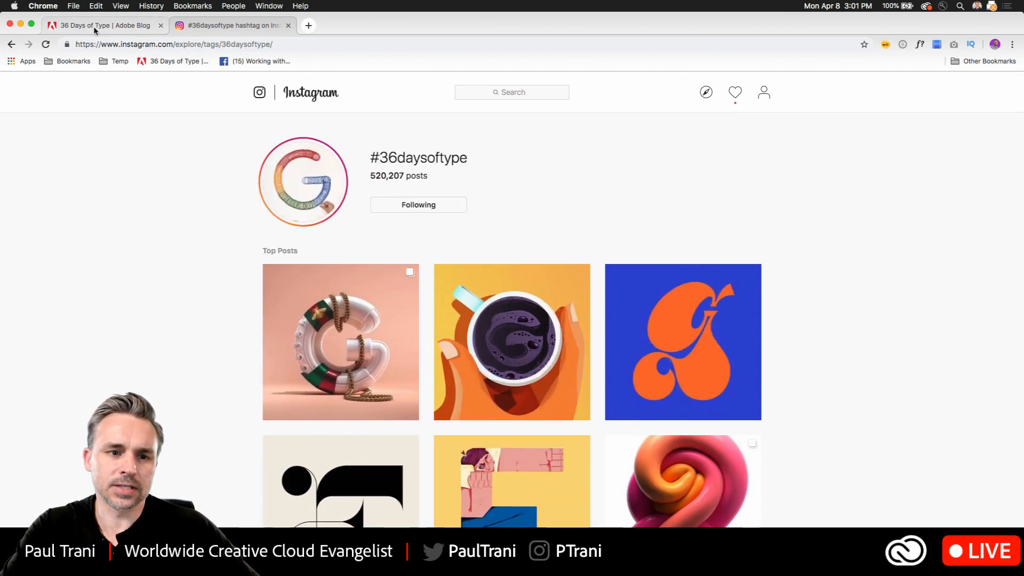
pyautogui.click(95, 28)
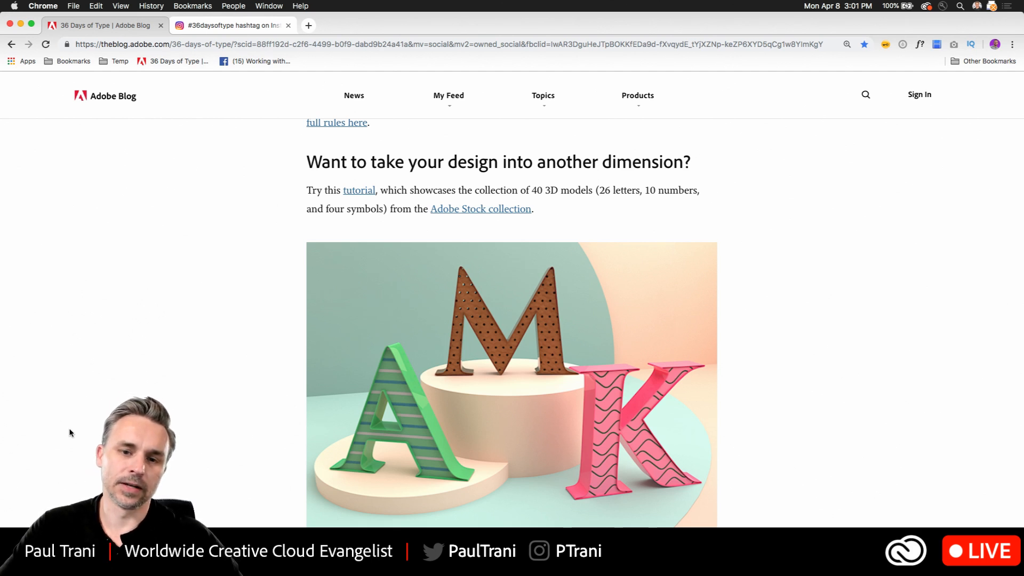
pyautogui.click(168, 47)
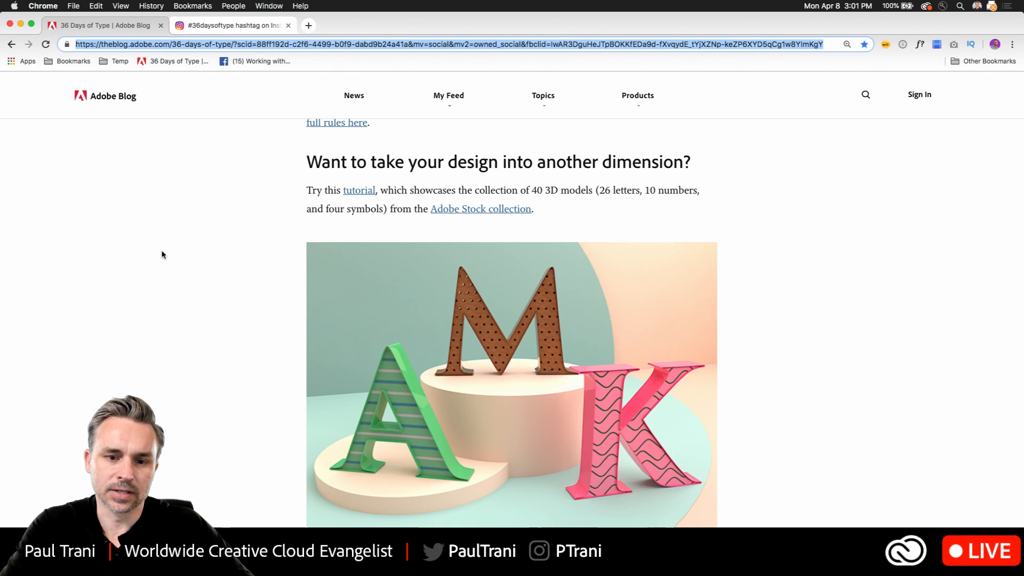
pyautogui.click(162, 316)
pyautogui.scroll(20, 523, 241)
pyautogui.scroll(5, 523, 270)
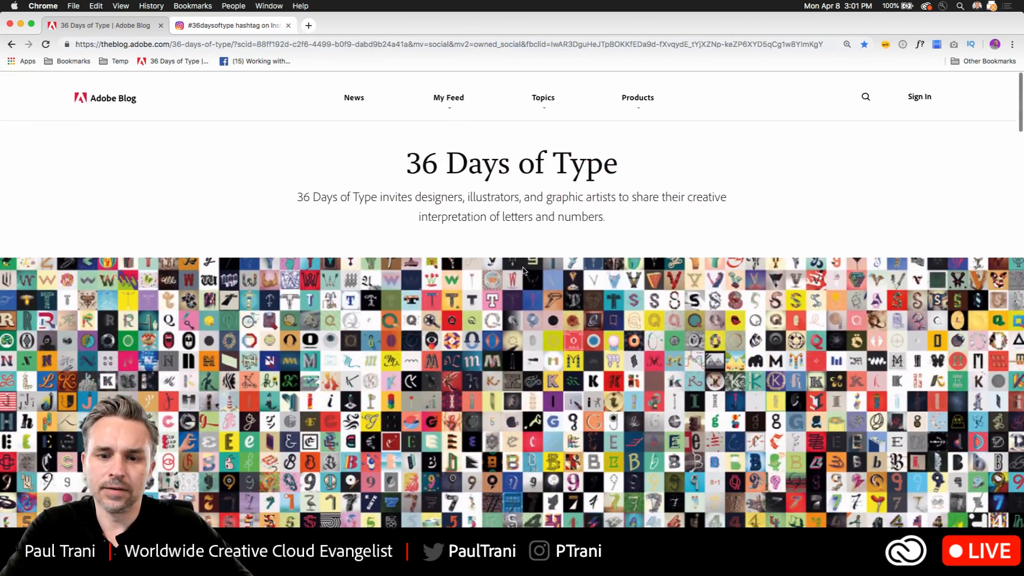
pyautogui.scroll(-12, 525, 275)
pyautogui.scroll(-8, 529, 280)
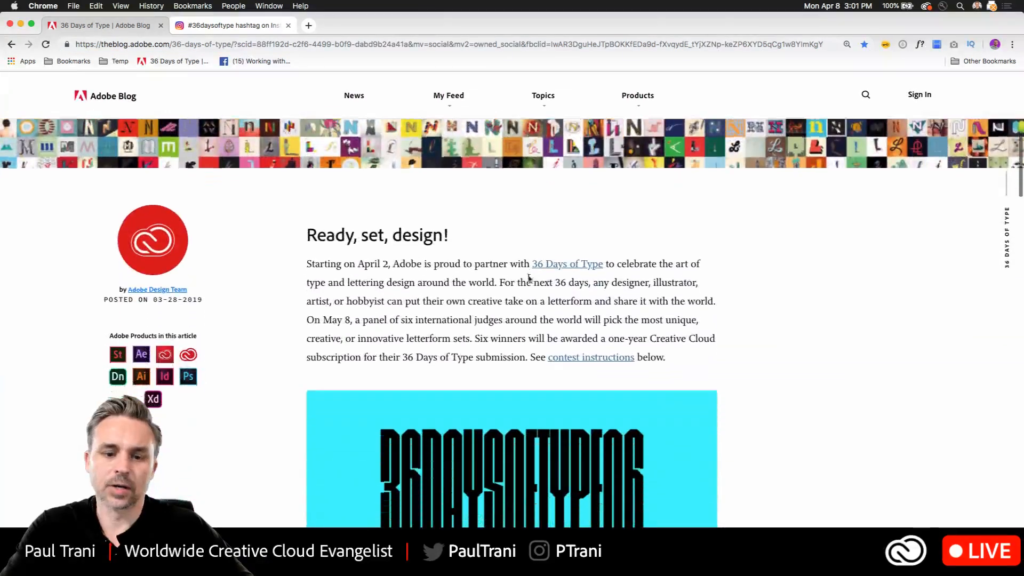
pyautogui.scroll(4, 529, 280)
pyautogui.scroll(-10, 529, 281)
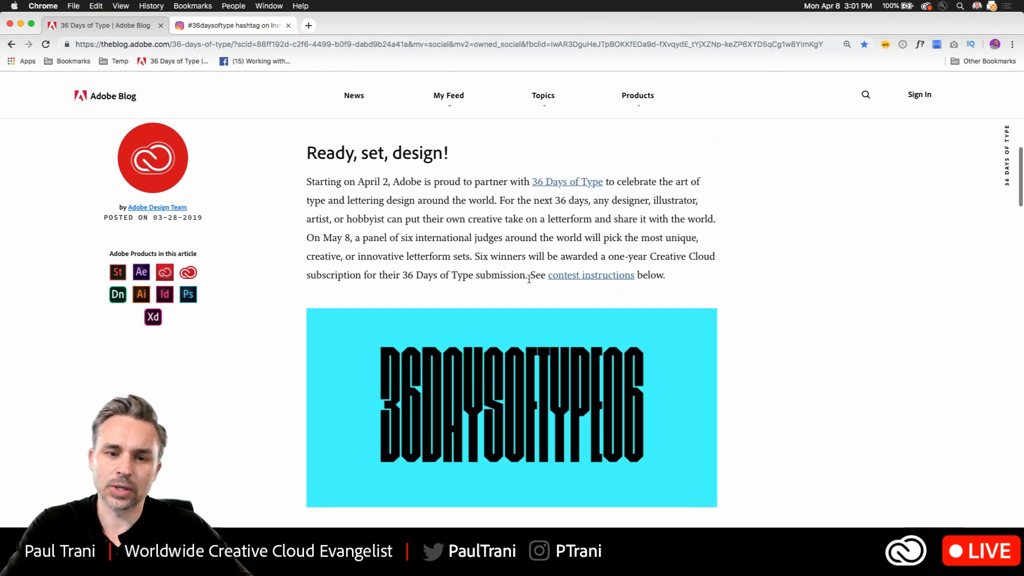
pyautogui.scroll(2, 473, 327)
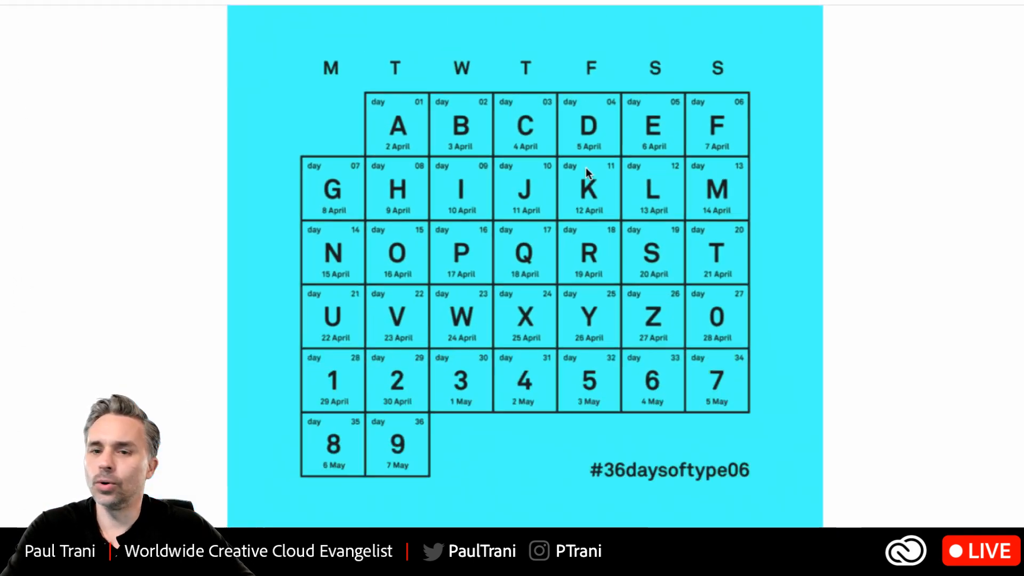
pyautogui.scroll(5, 585, 171)
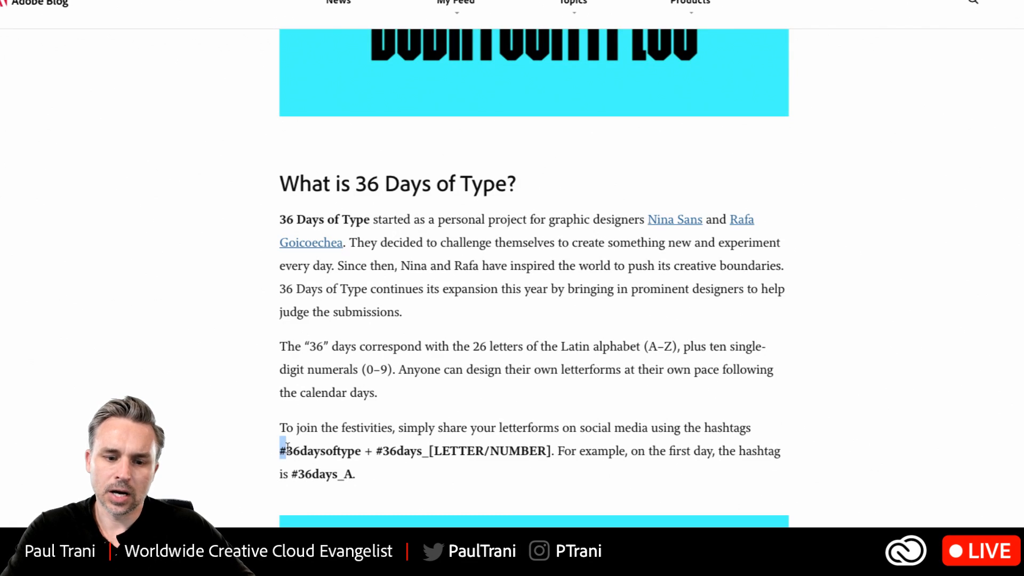
# - Highlight the hashtag instructions in the "What is 36 Days of Type?" section and read on towards the contest rules
pyautogui.moveTo(286, 448); pyautogui.dragTo(353, 473)
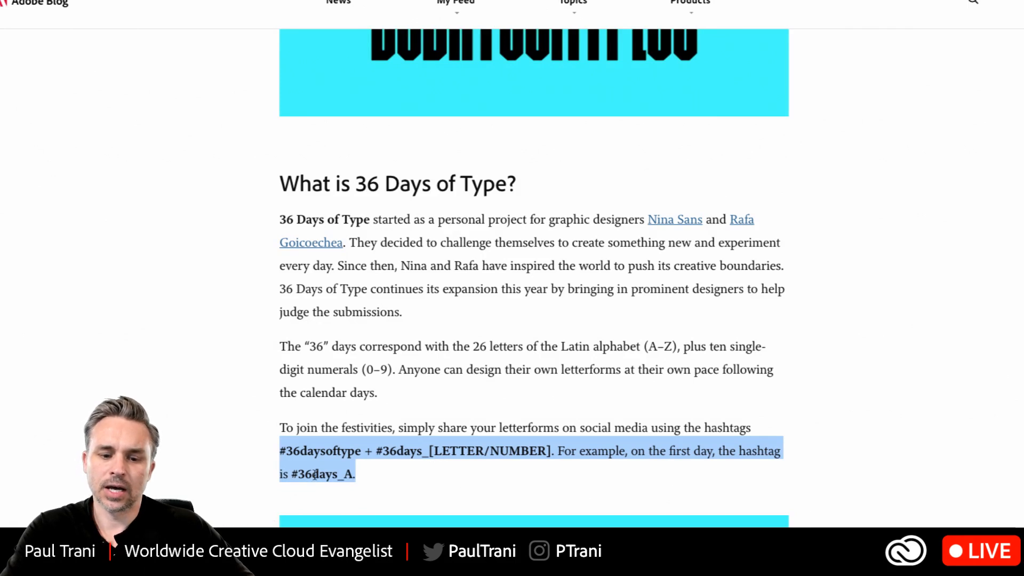
pyautogui.click(420, 474)
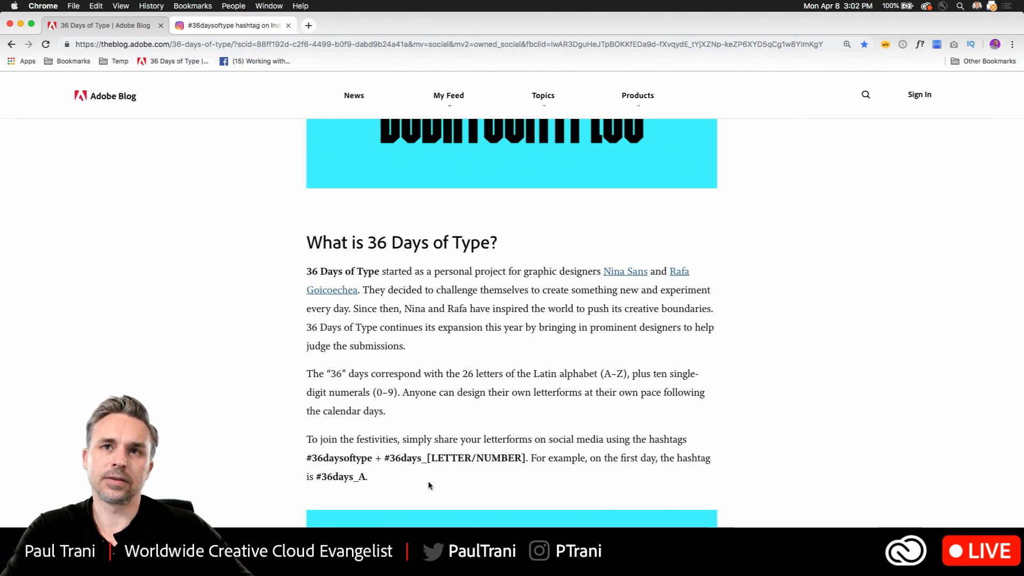
pyautogui.scroll(-10, 434, 485)
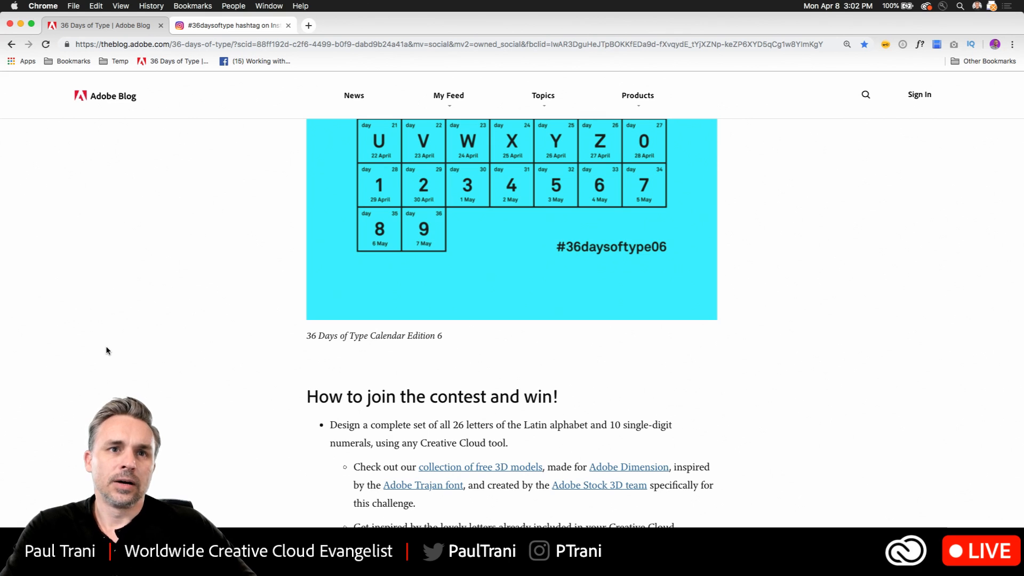
# - Browse the #36daysoftype posts on Instagram and view the target-shaped letter G post with the arrow
pyautogui.click(232, 25)
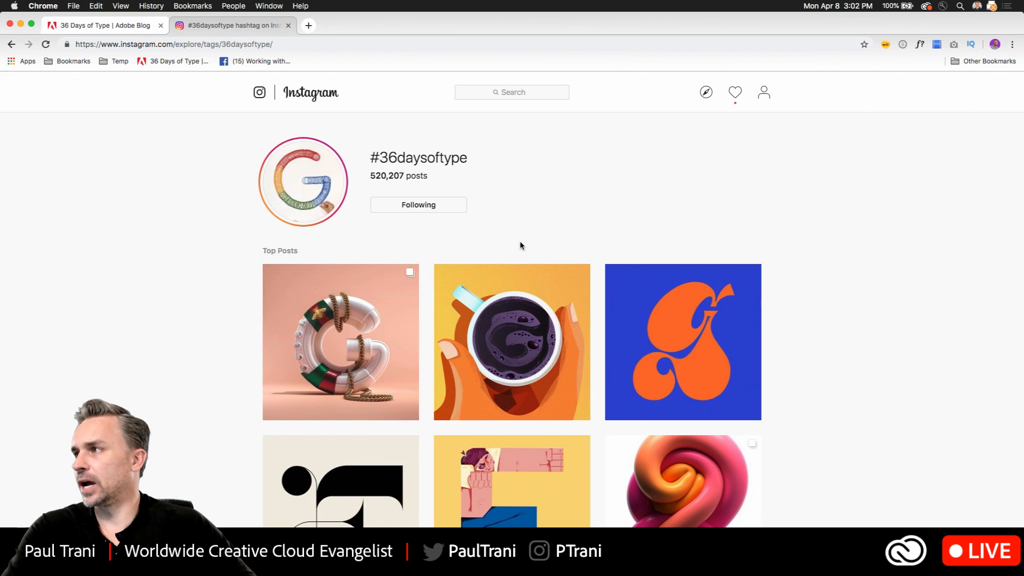
pyautogui.scroll(-2, 520, 244)
pyautogui.scroll(2, 520, 245)
pyautogui.scroll(-4, 522, 245)
pyautogui.scroll(1, 521, 246)
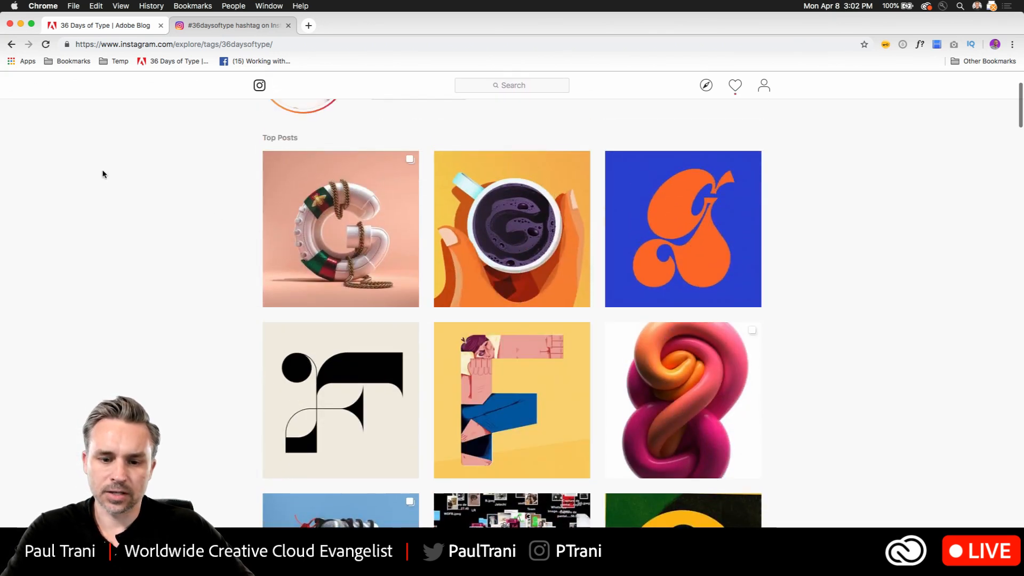
pyautogui.scroll(-3, 224, 322)
pyautogui.scroll(2, 224, 320)
pyautogui.scroll(4, 224, 320)
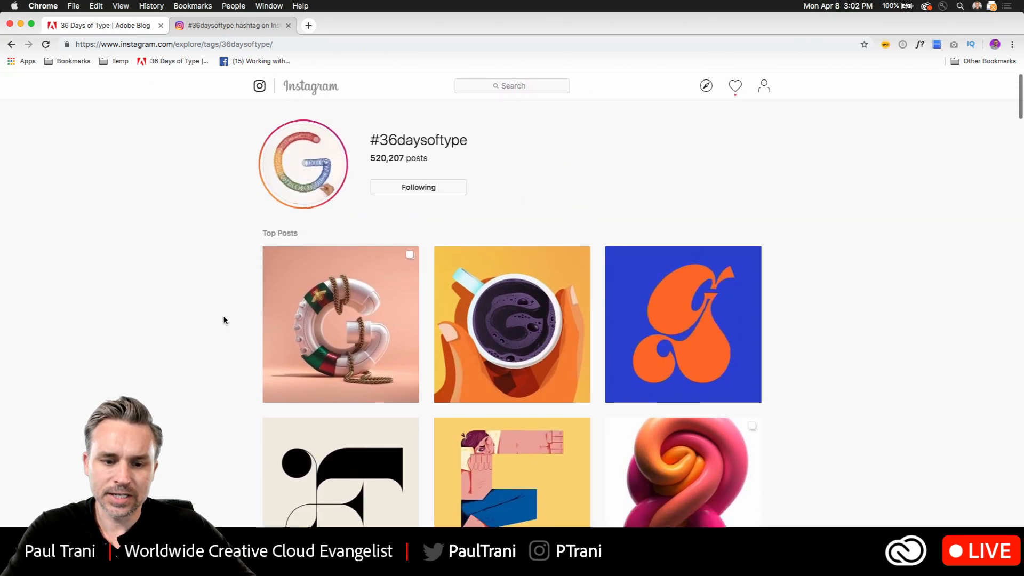
pyautogui.scroll(-10, 224, 320)
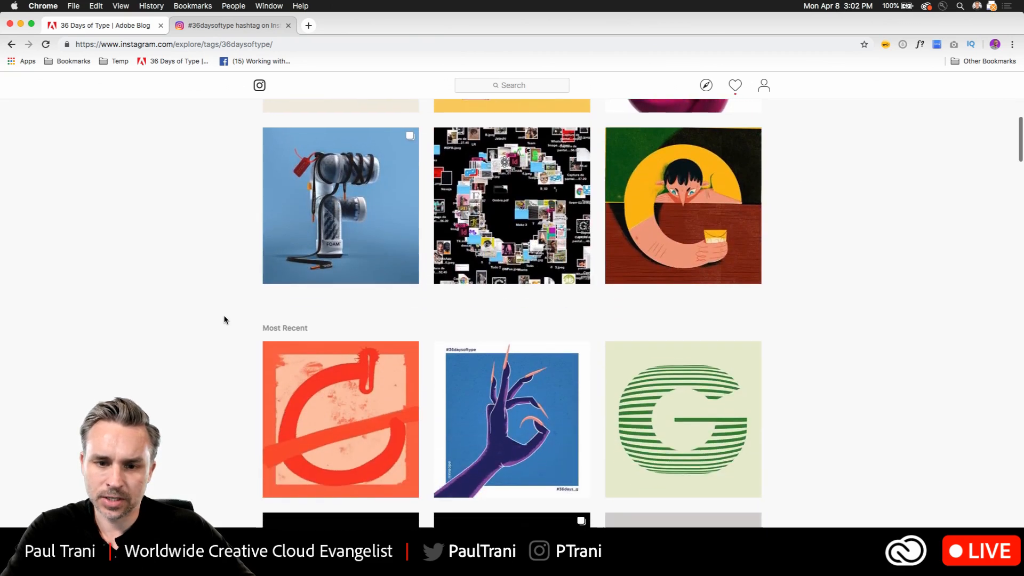
pyautogui.scroll(-3, 223, 320)
pyautogui.scroll(-15, 224, 319)
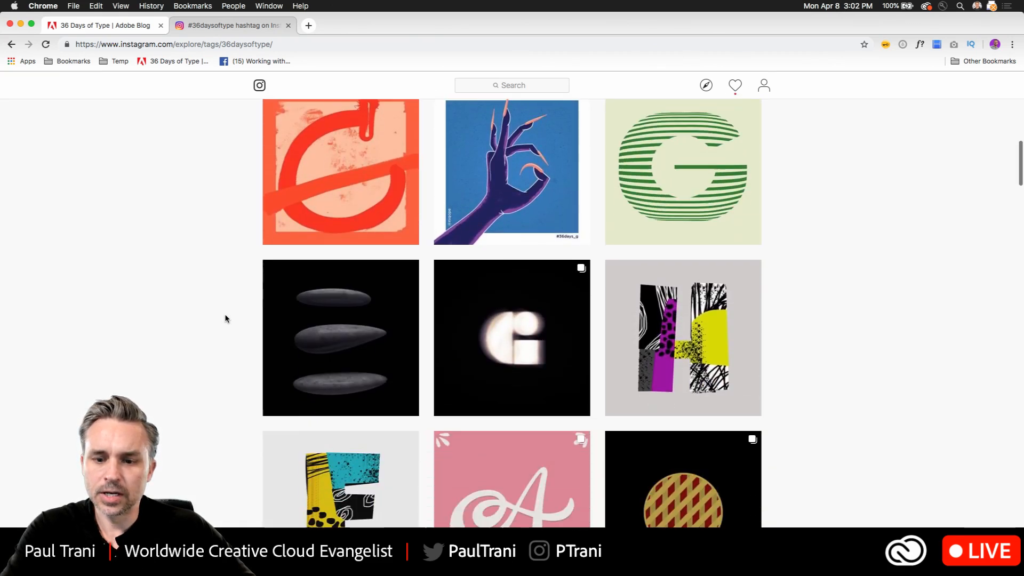
pyautogui.scroll(-2, 225, 318)
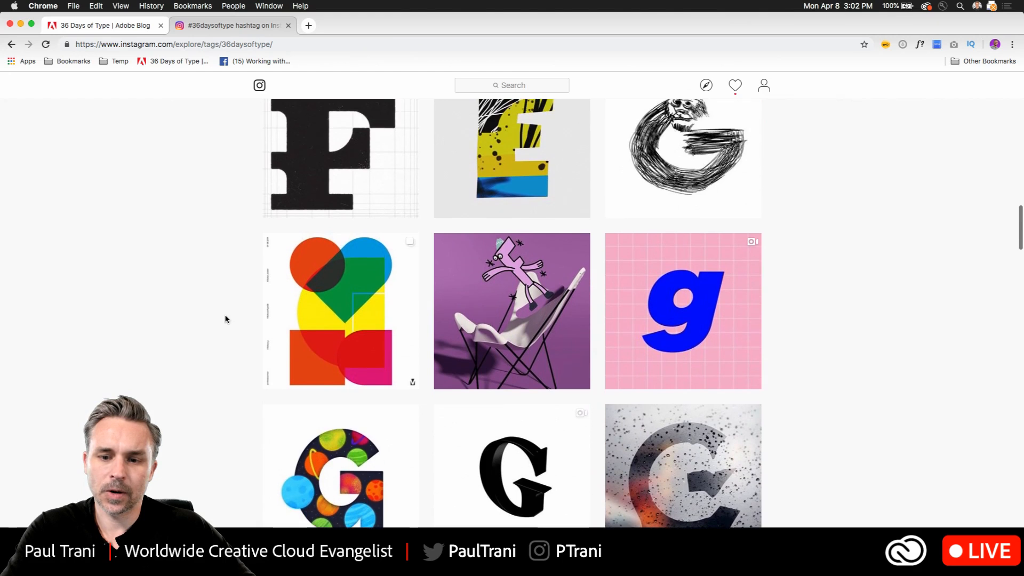
pyautogui.scroll(1, 225, 318)
pyautogui.scroll(-2, 225, 318)
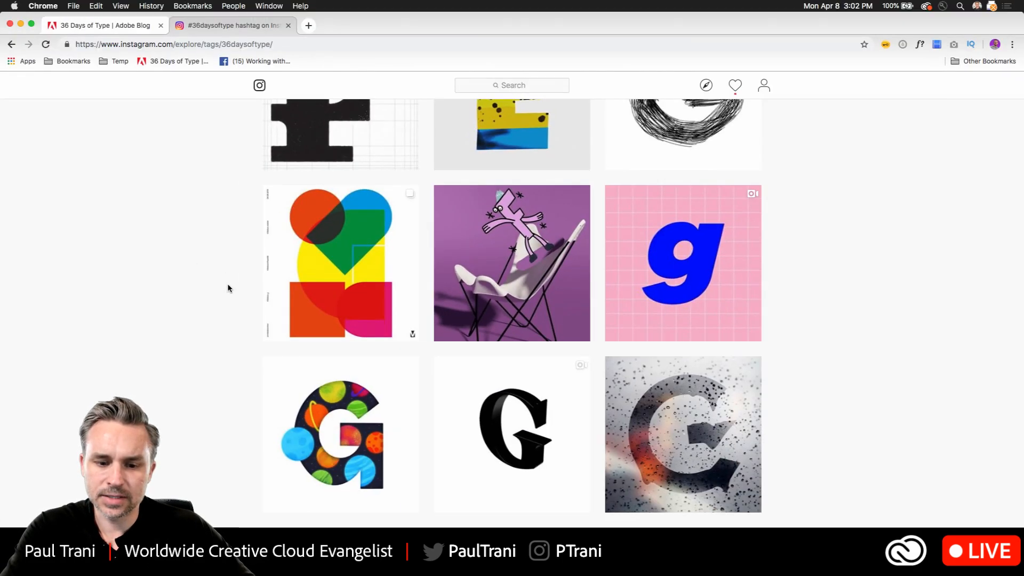
pyautogui.scroll(-15, 227, 288)
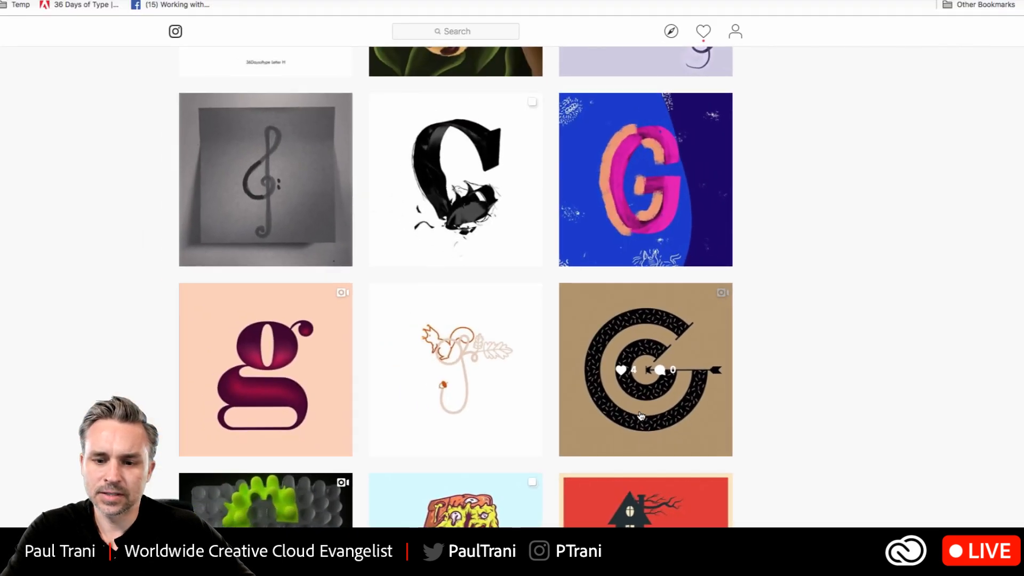
pyautogui.click(641, 416)
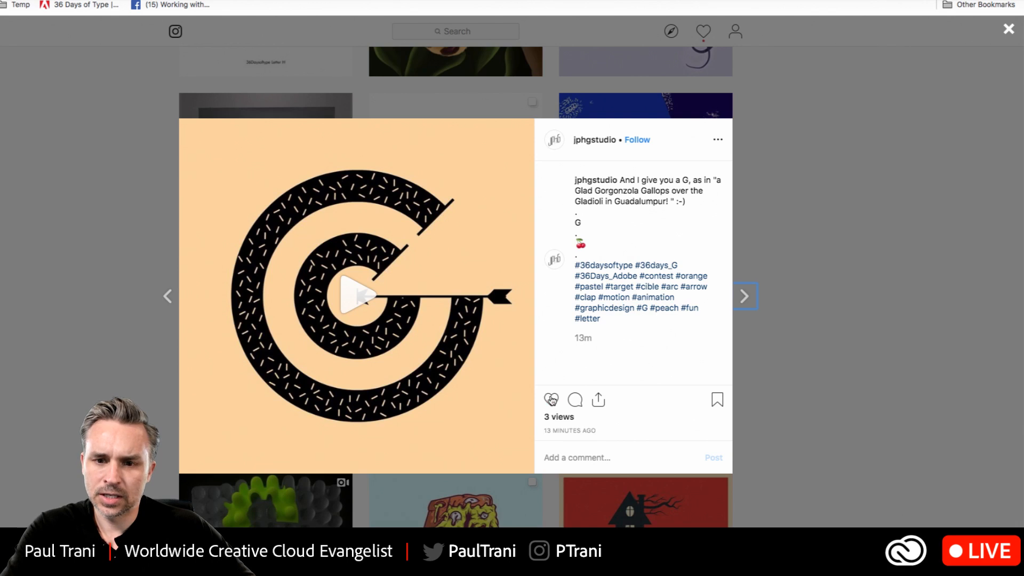
pyautogui.click(100, 219)
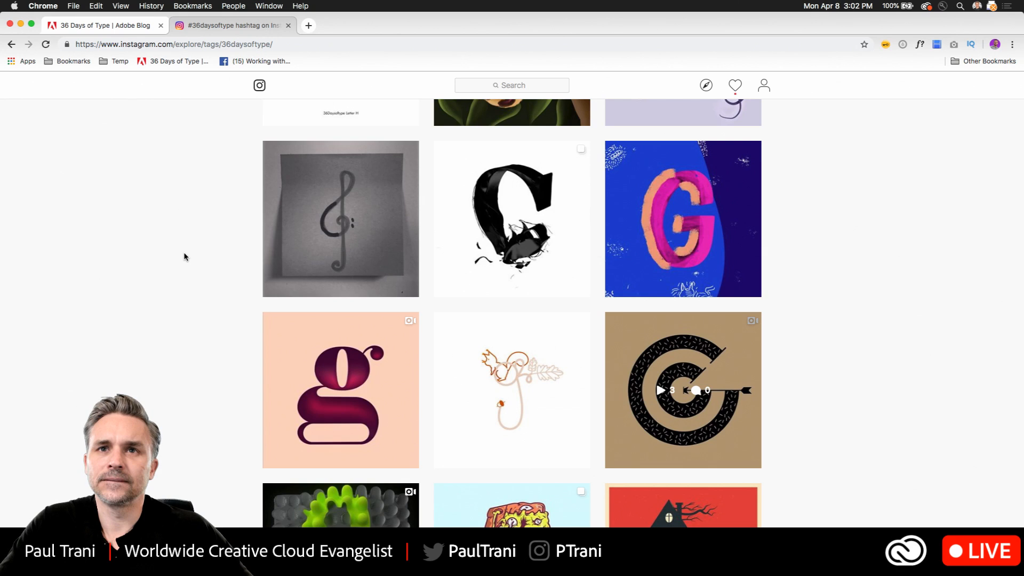
# - Minimize the browser window and switch to Adobe Illustrator
pyautogui.click(21, 24)
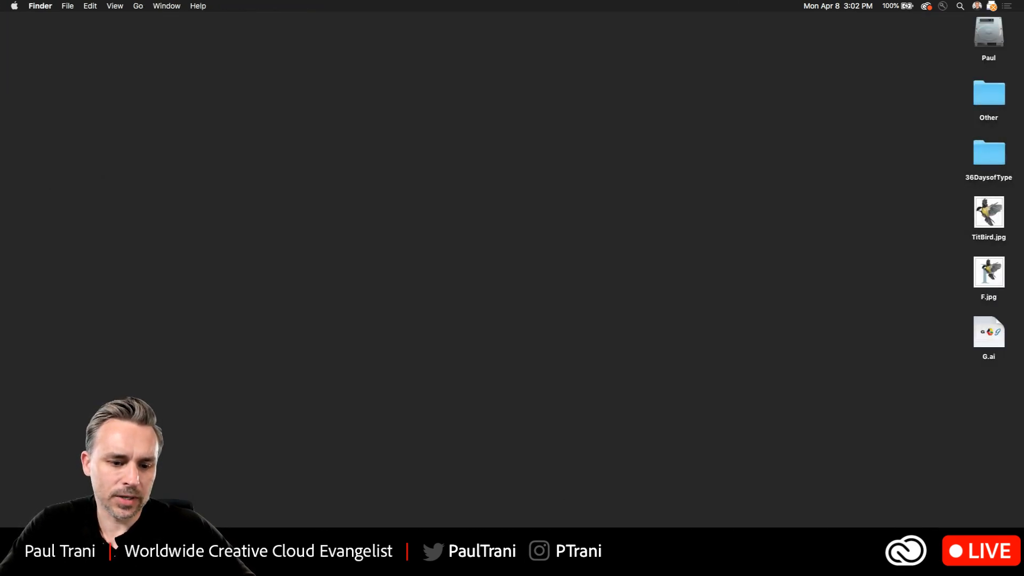
pyautogui.press('super+Tab')
pyautogui.click(216, 439)
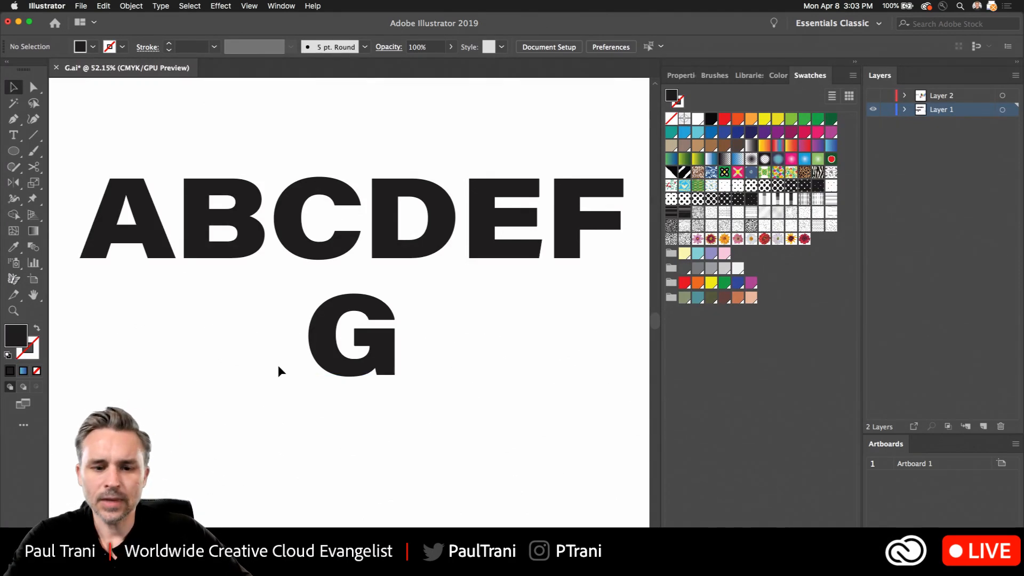
# - Change the font of the separate letter G below the ABCDEF row to Aires Font
pyautogui.click(322, 364)
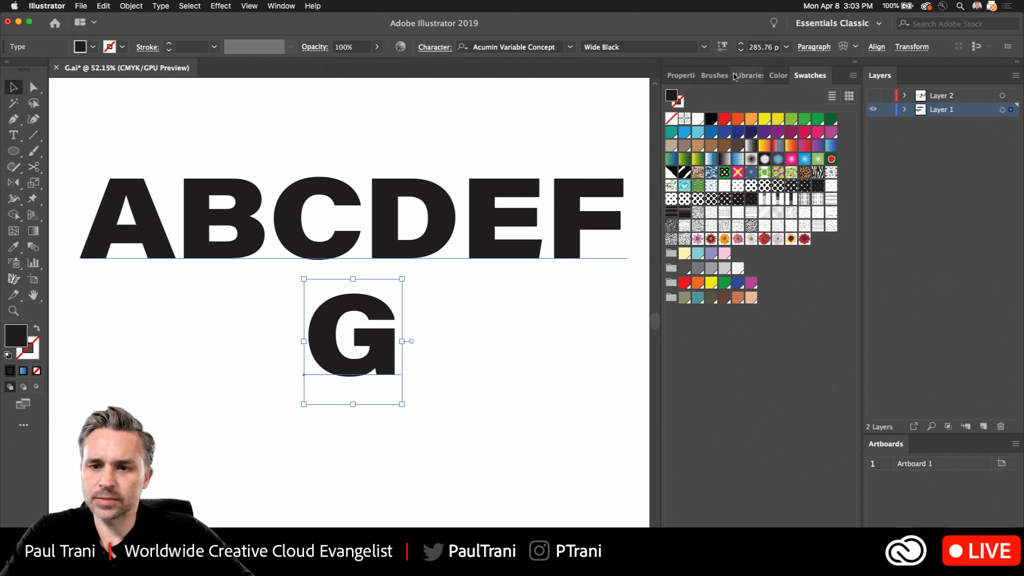
pyautogui.click(682, 76)
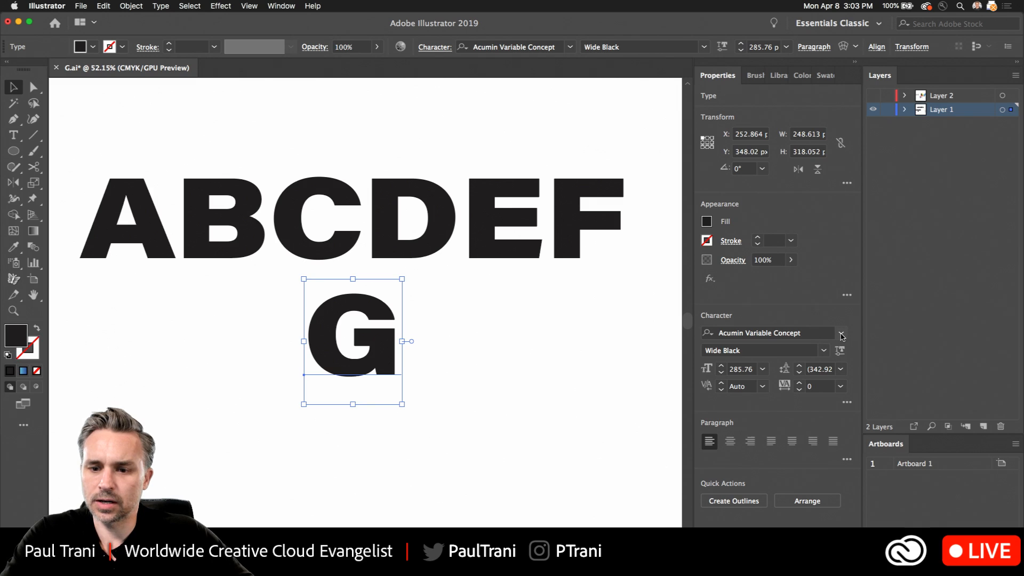
pyautogui.click(840, 334)
pyautogui.click(525, 319)
pyautogui.moveTo(369, 350); pyautogui.dragTo(173, 352)
pyautogui.click(347, 368)
pyautogui.scroll(3, 366, 352)
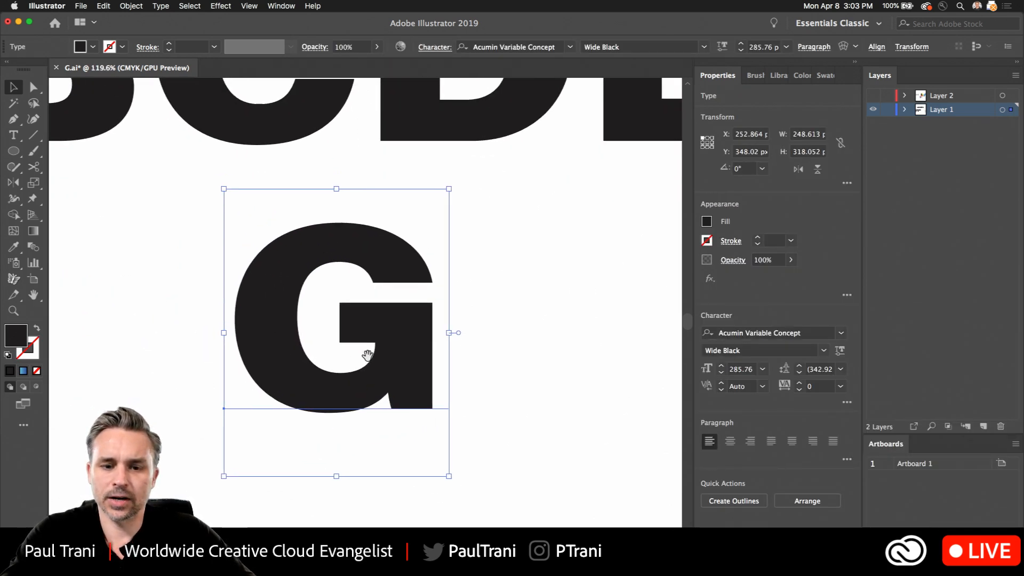
pyautogui.moveTo(368, 355); pyautogui.dragTo(250, 289)
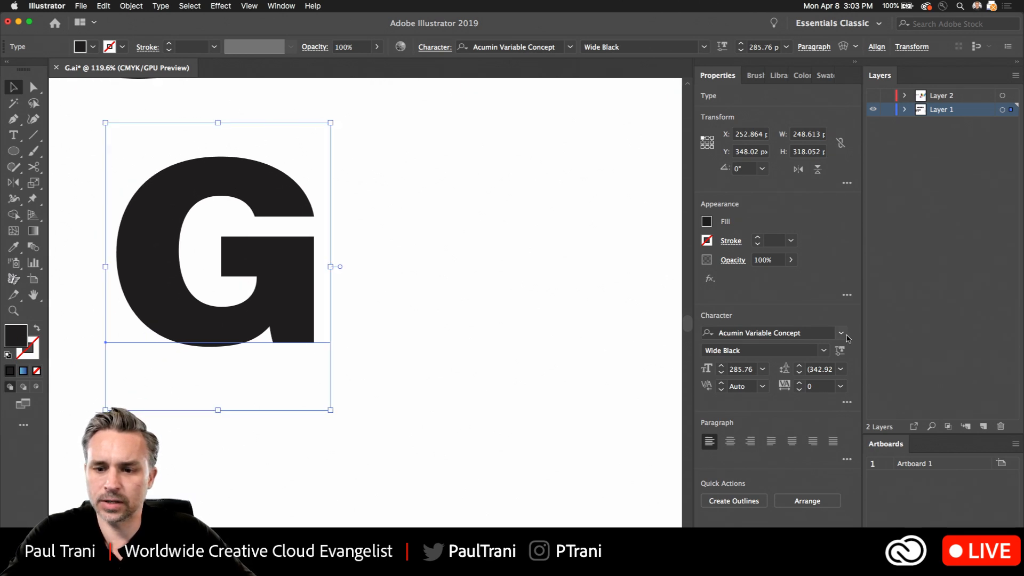
pyautogui.click(841, 333)
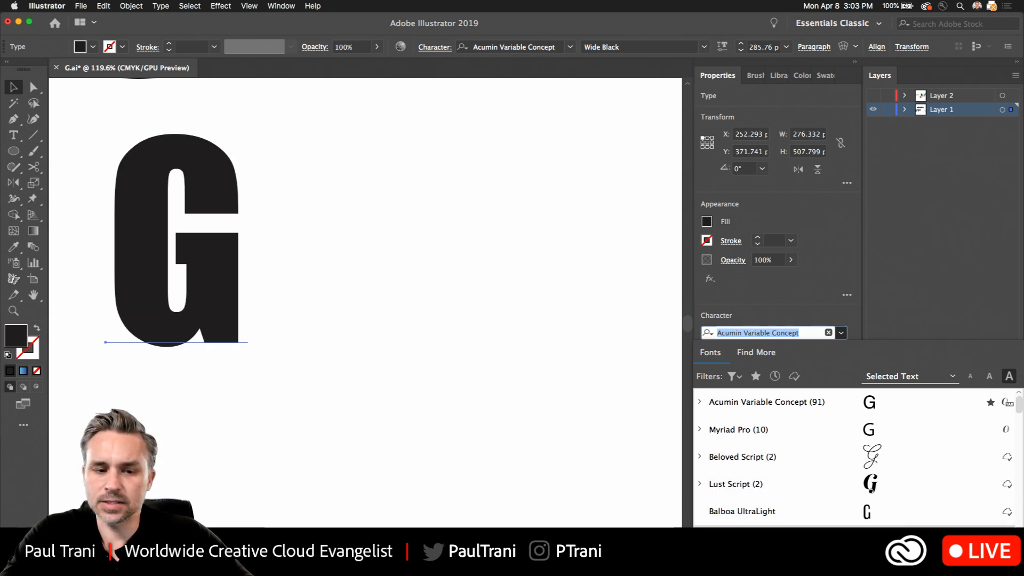
pyautogui.scroll(-10, 833, 504)
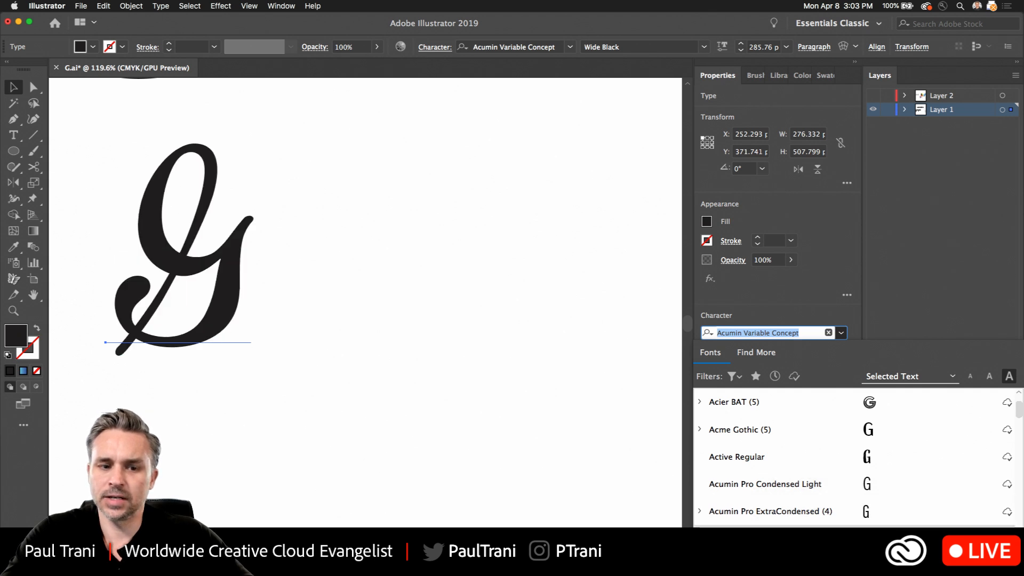
pyautogui.scroll(-5, 896, 448)
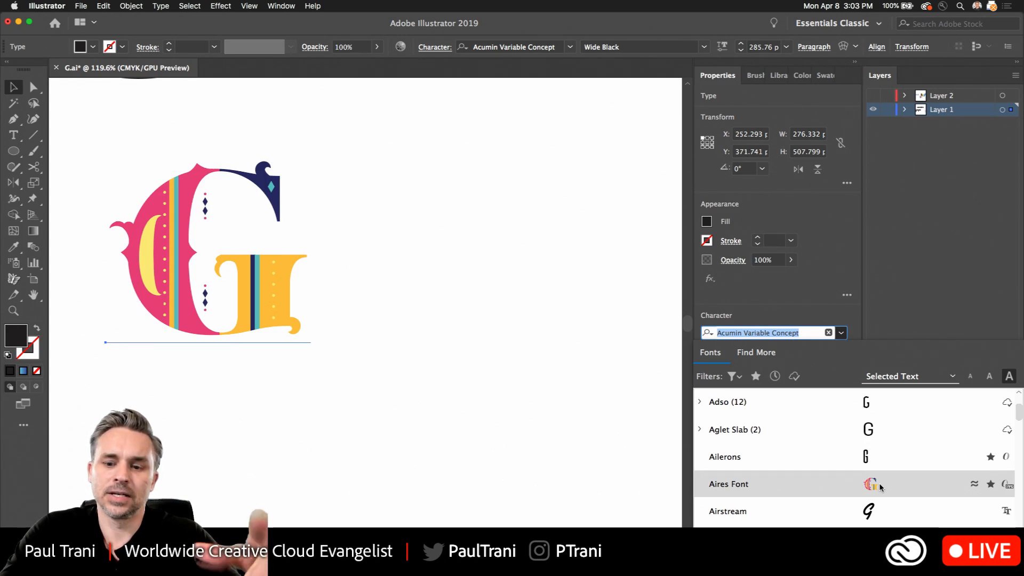
pyautogui.click(878, 487)
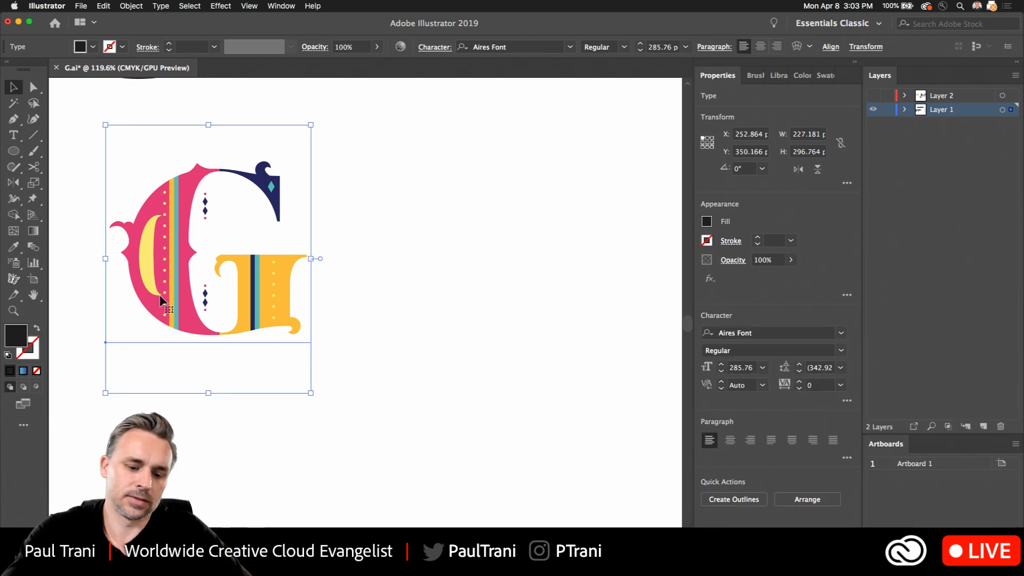
# - Duplicate the colourful G beside the original and set the copy's font to Albiona Light
pyautogui.moveTo(161, 301); pyautogui.dragTo(400, 301)
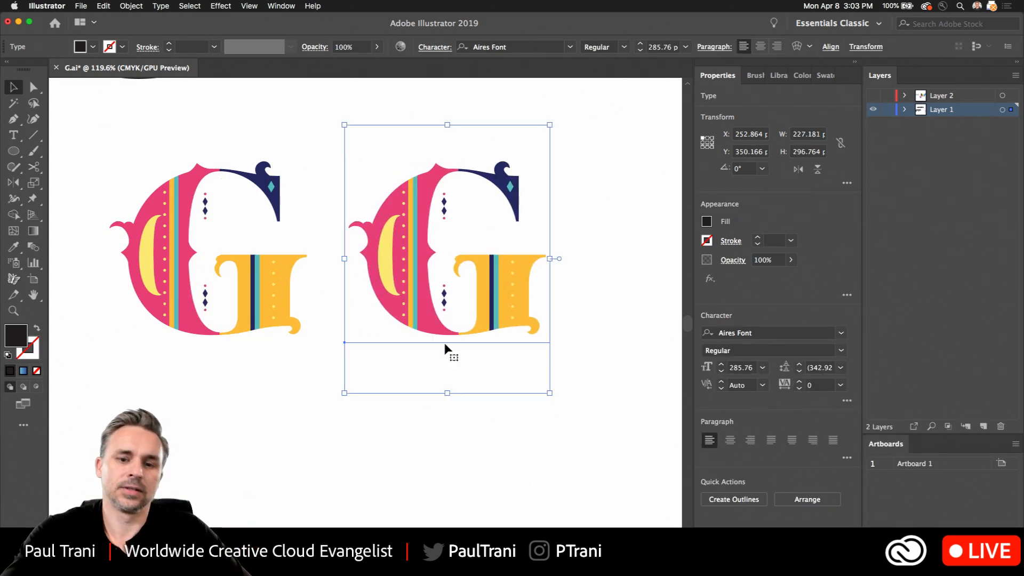
pyautogui.click(841, 334)
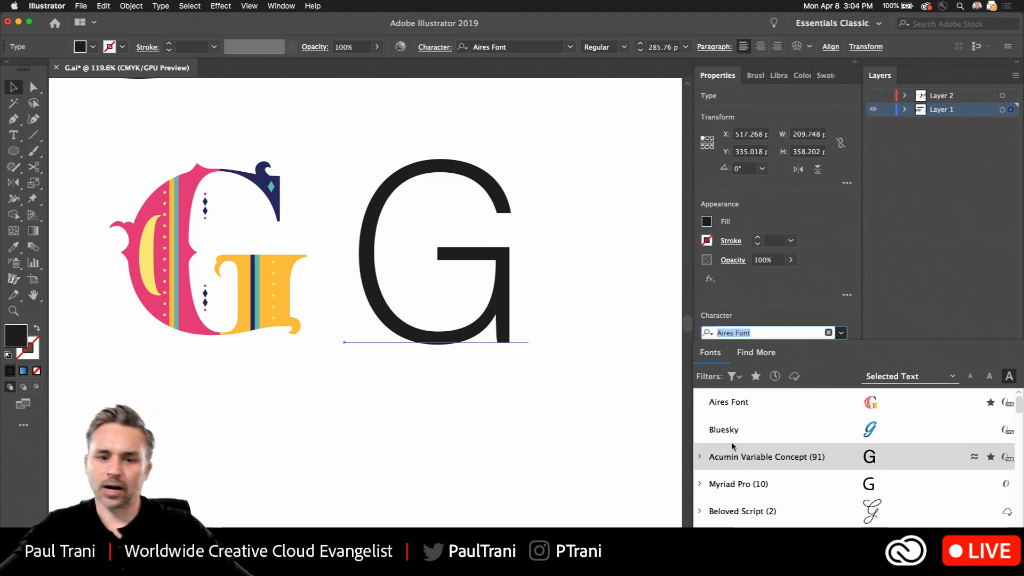
pyautogui.scroll(-5, 804, 450)
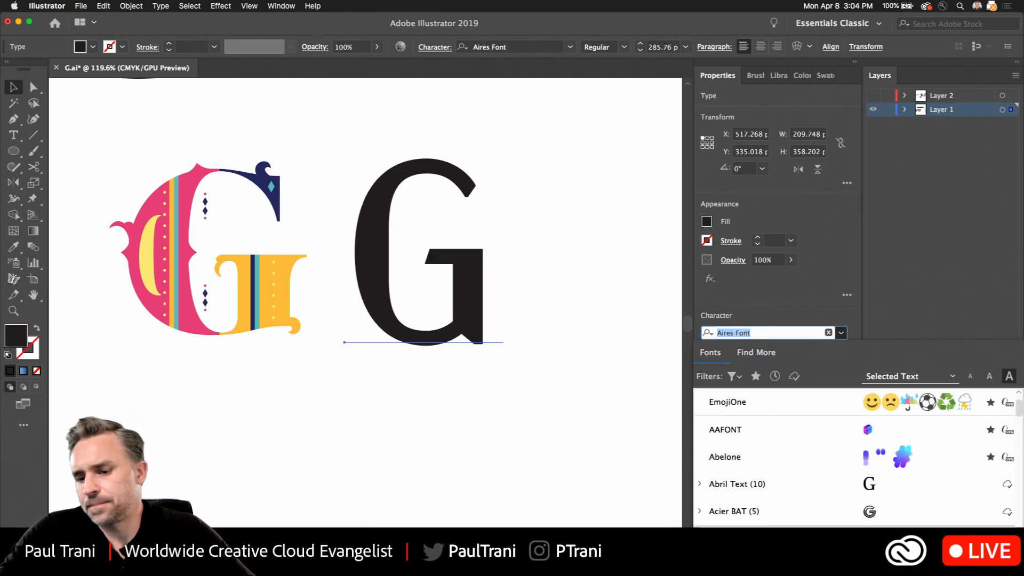
pyautogui.scroll(-3, 853, 459)
pyautogui.click(725, 511)
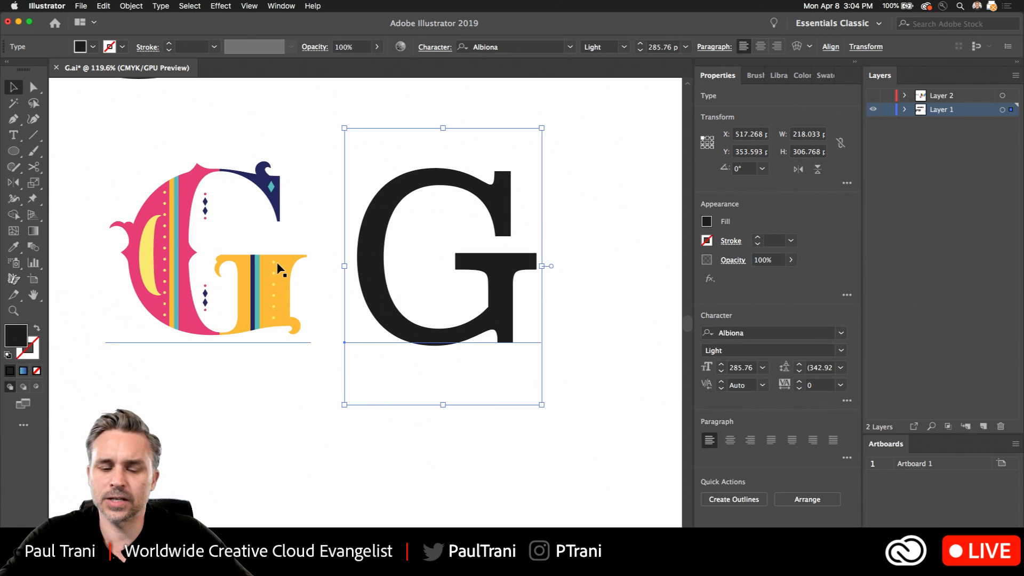
# - Duplicate the black Albiona G to its right and set the copy's font to Beloved Script
pyautogui.click(431, 480)
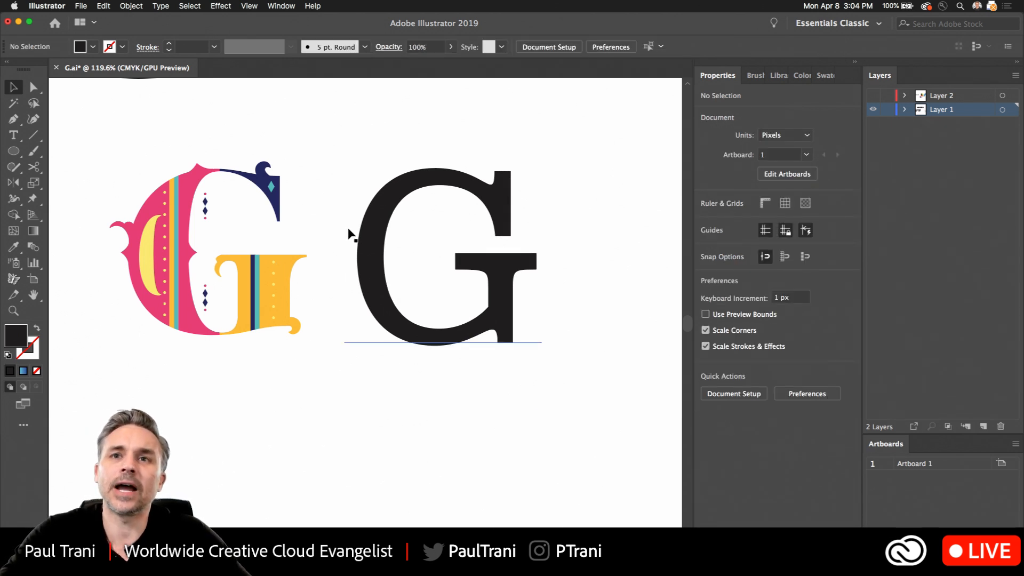
pyautogui.moveTo(388, 246); pyautogui.dragTo(281, 238)
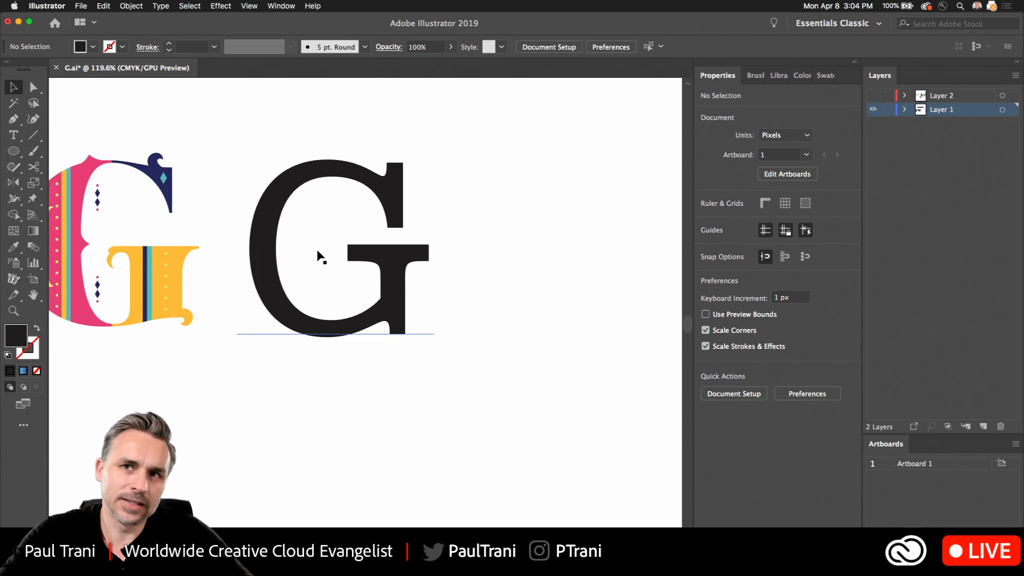
pyautogui.moveTo(423, 262); pyautogui.dragTo(274, 275)
pyautogui.moveTo(162, 292); pyautogui.dragTo(405, 292)
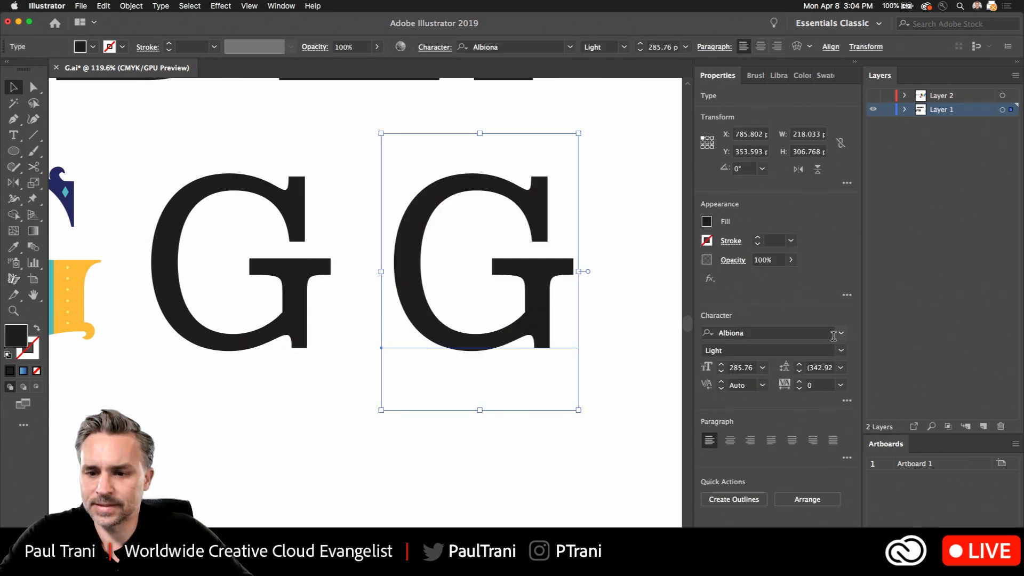
pyautogui.click(833, 336)
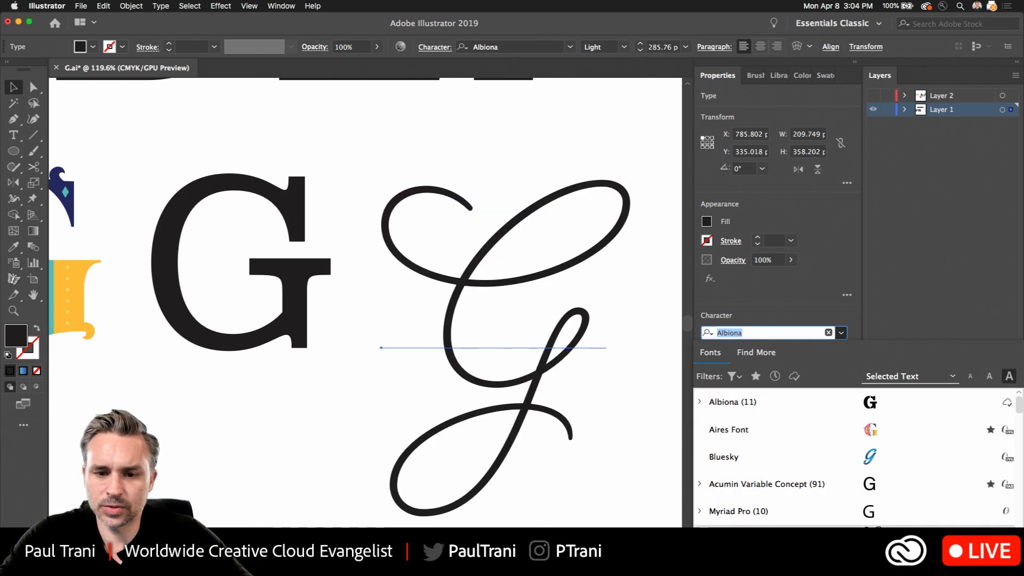
pyautogui.click(723, 457)
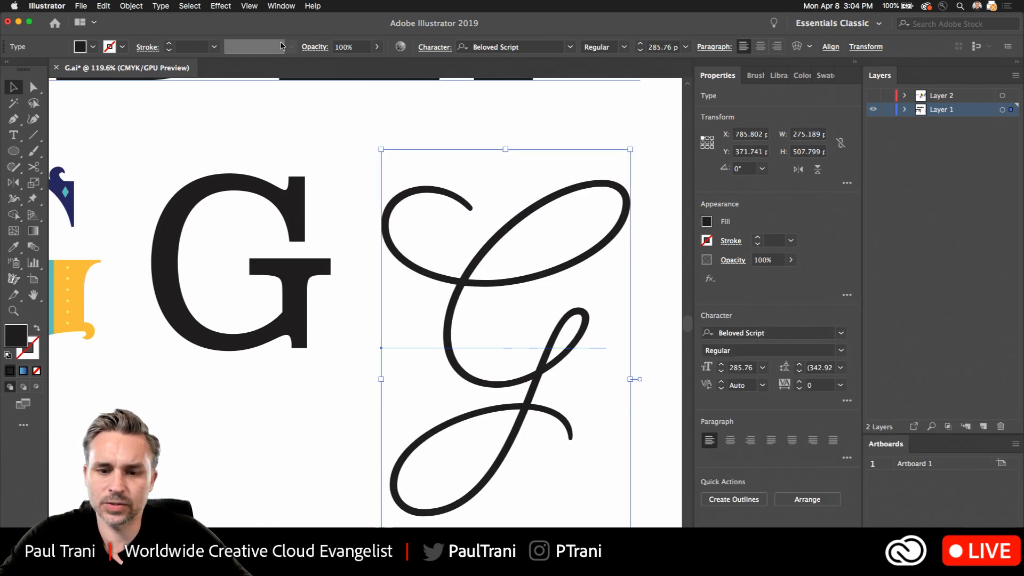
# - Move the script G slightly up and farther away from the Albiona G
pyautogui.click(356, 159)
pyautogui.moveTo(387, 231); pyautogui.dragTo(392, 196)
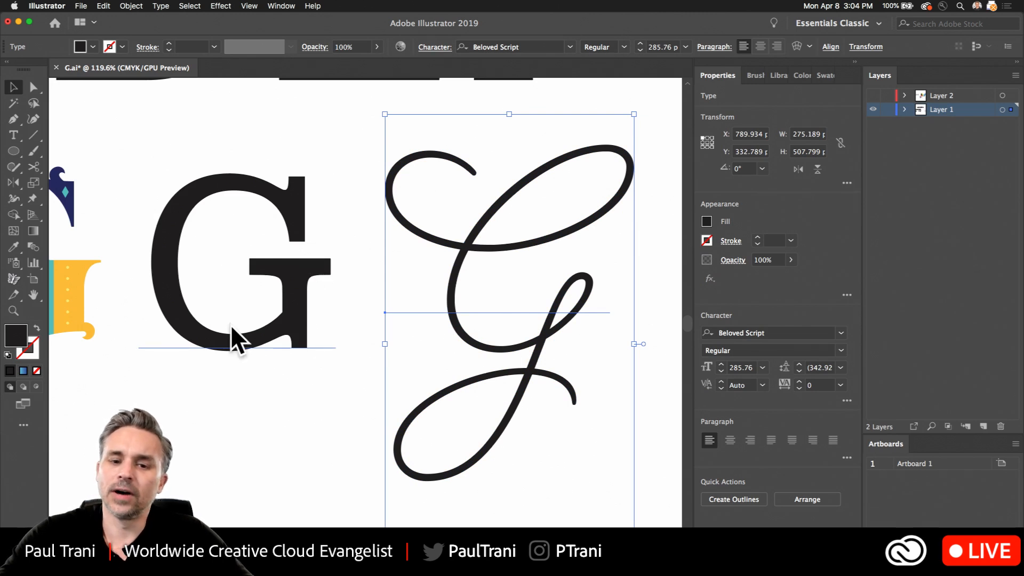
pyautogui.moveTo(393, 246); pyautogui.dragTo(495, 269)
# - Draw a circle about 247 px in diameter beside the script G, with no fill and a black outline
pyautogui.moveTo(368, 255); pyautogui.dragTo(225, 260)
pyautogui.moveTo(365, 280); pyautogui.dragTo(95, 281)
pyautogui.moveTo(280, 229); pyautogui.dragTo(369, 236)
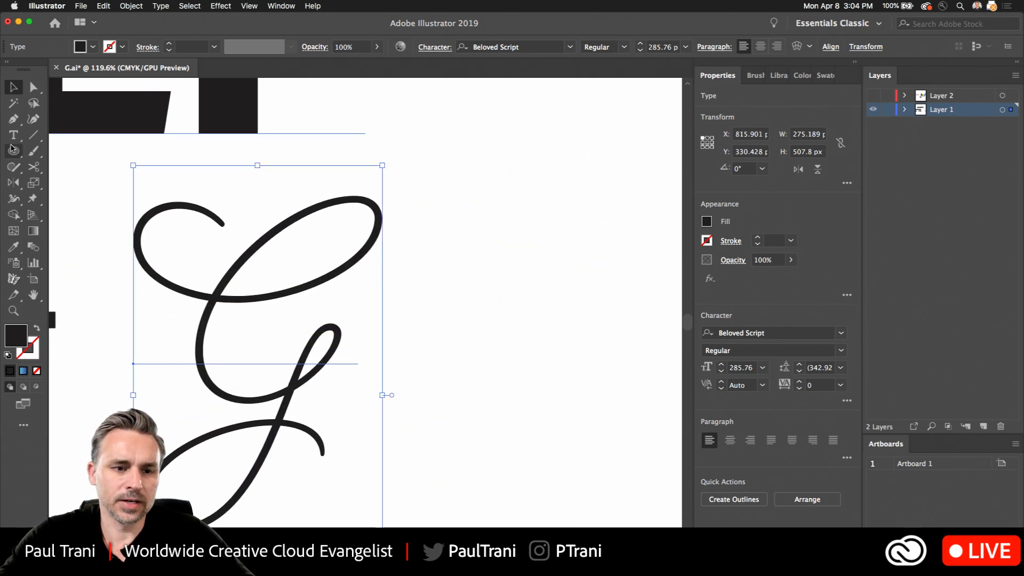
pyautogui.click(15, 151)
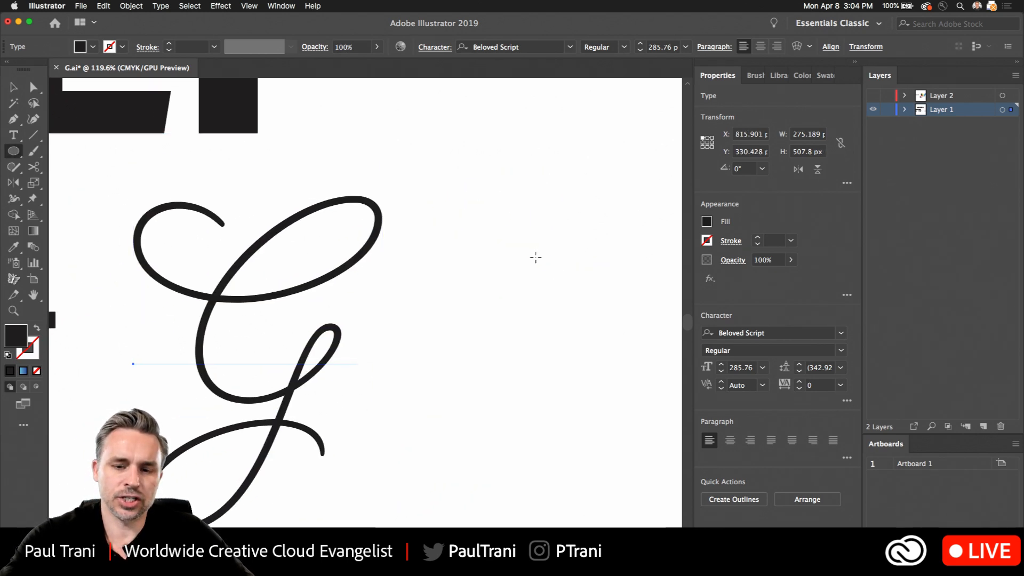
pyautogui.moveTo(536, 257); pyautogui.dragTo(579, 372)
pyautogui.click(37, 330)
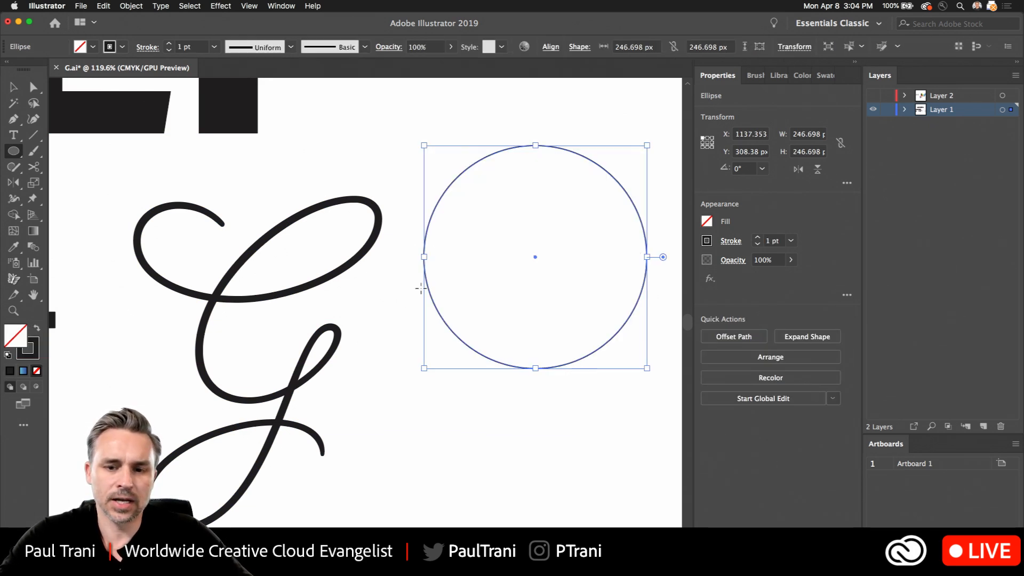
# - Cut the circle at its rightmost anchor and a little above it, and delete the short segment in between
pyautogui.keyDown('super'); pyautogui.click(571, 226); pyautogui.keyUp('super')
pyautogui.moveTo(552, 229); pyautogui.dragTo(433, 252)
pyautogui.click(34, 167)
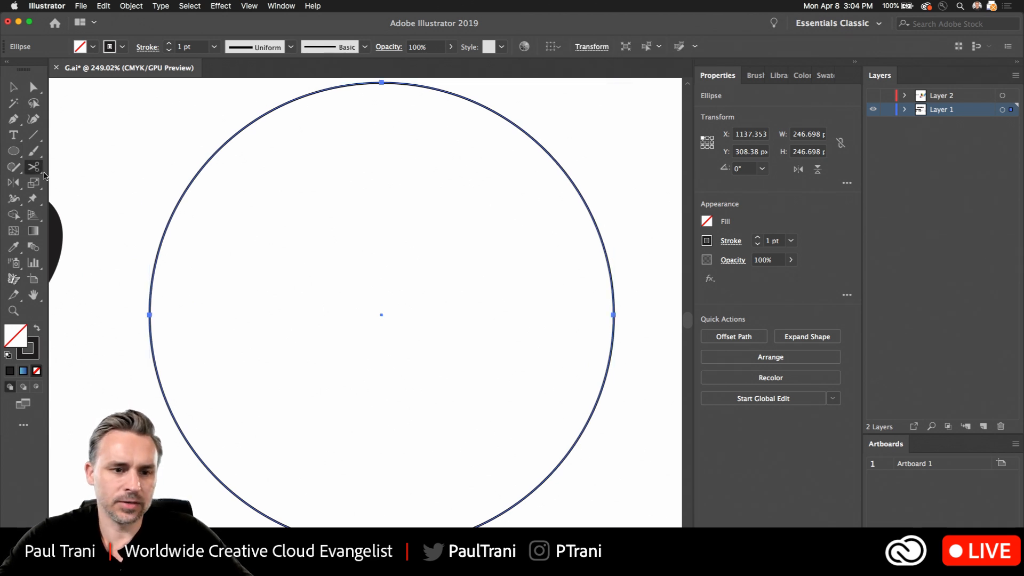
pyautogui.click(597, 229)
pyautogui.click(613, 315)
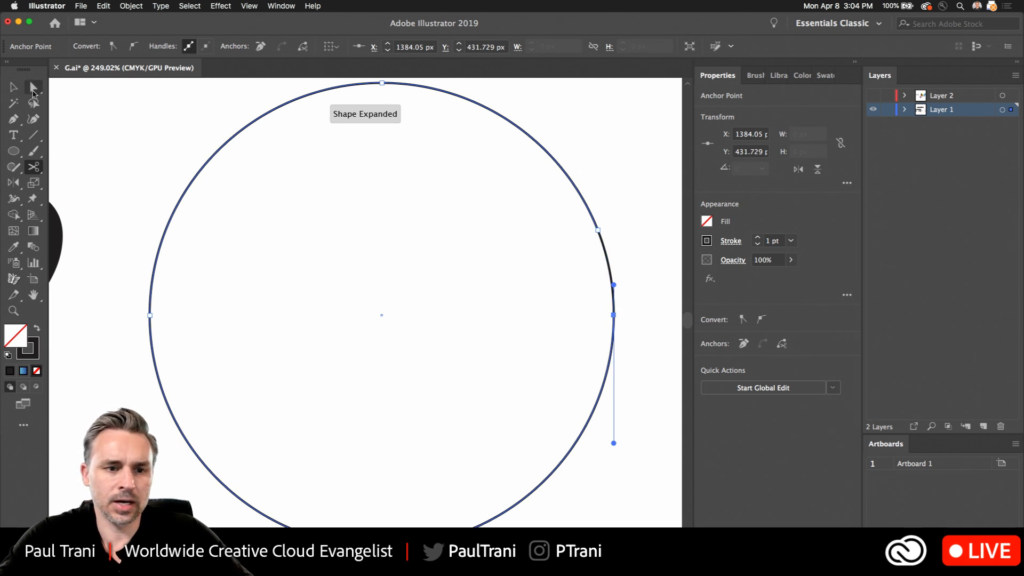
pyautogui.click(33, 94)
pyautogui.moveTo(555, 259); pyautogui.dragTo(506, 289)
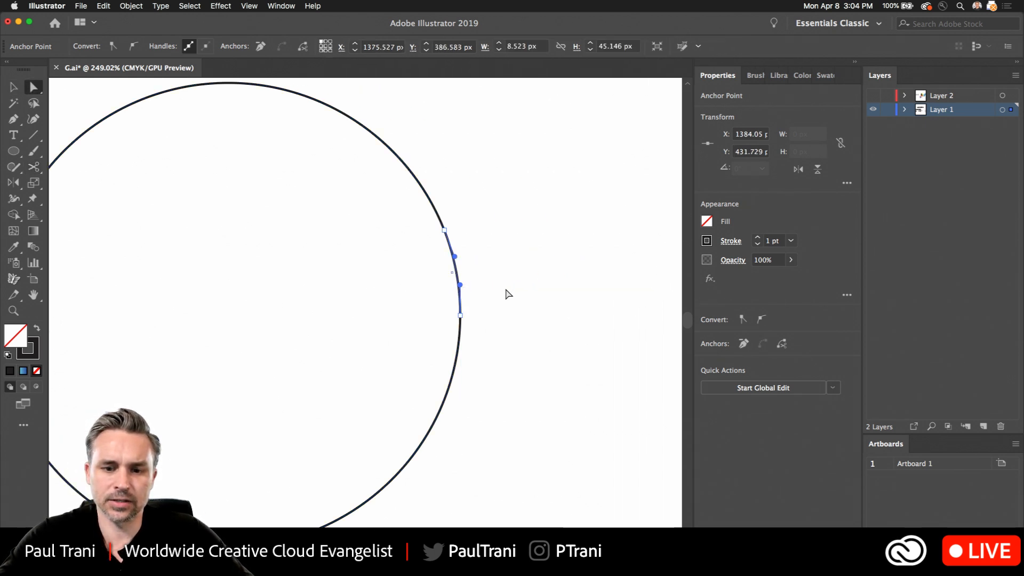
pyautogui.press('Delete')
pyautogui.moveTo(236, 297); pyautogui.dragTo(365, 305)
pyautogui.click(596, 324)
# - Draw a horizontal crossbar about 105 px long from the circle's lower open end inward with the Pen tool
pyautogui.click(354, 294)
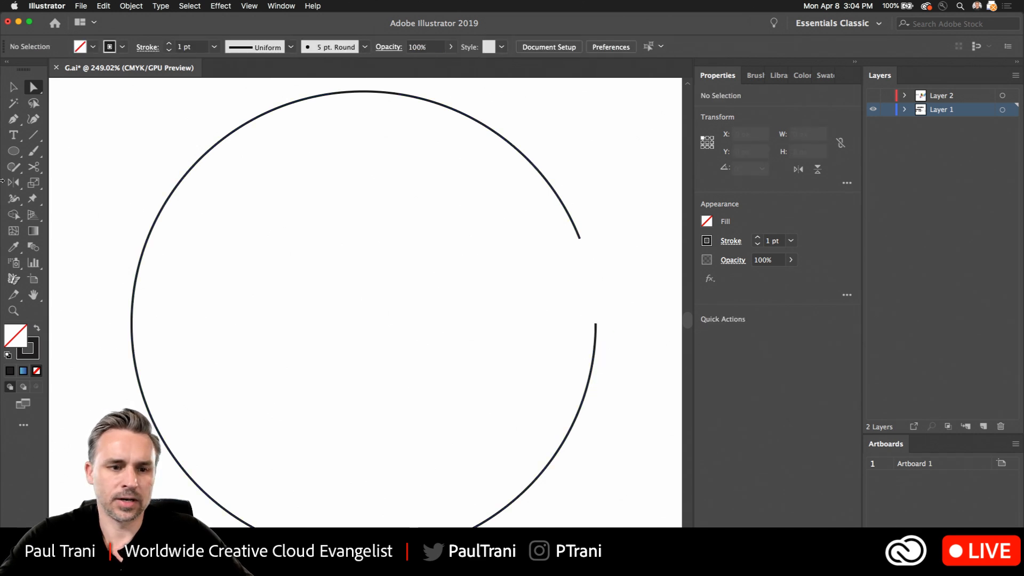
pyautogui.click(148, 240)
pyautogui.press('p')
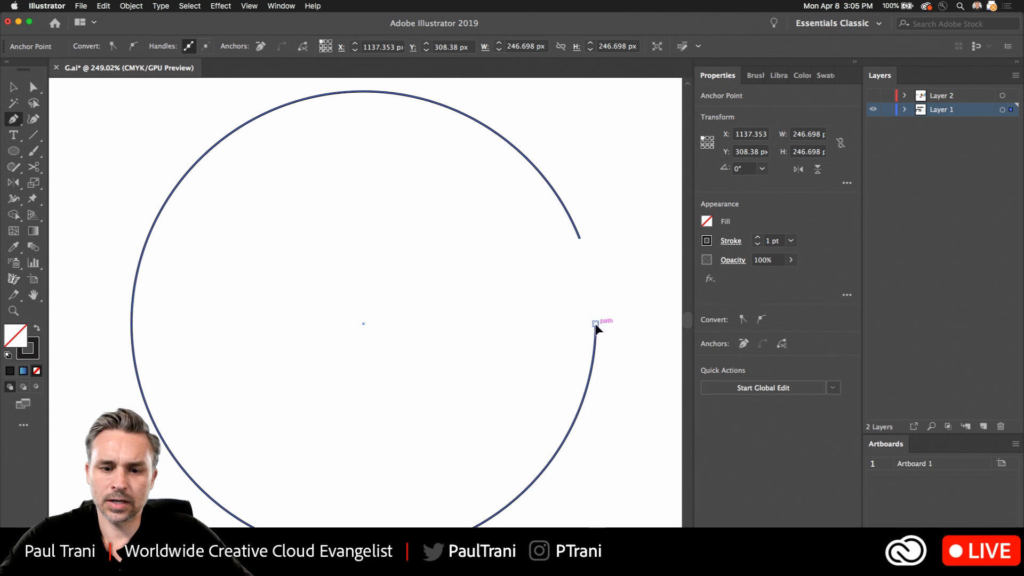
pyautogui.click(595, 323)
pyautogui.click(397, 323)
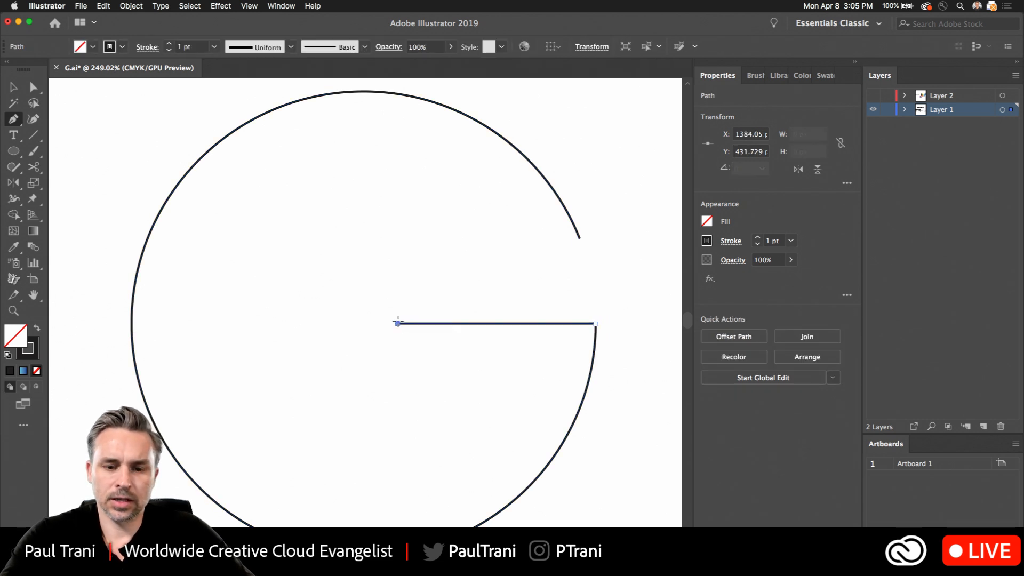
pyautogui.click(15, 88)
pyautogui.scroll(-5, 293, 239)
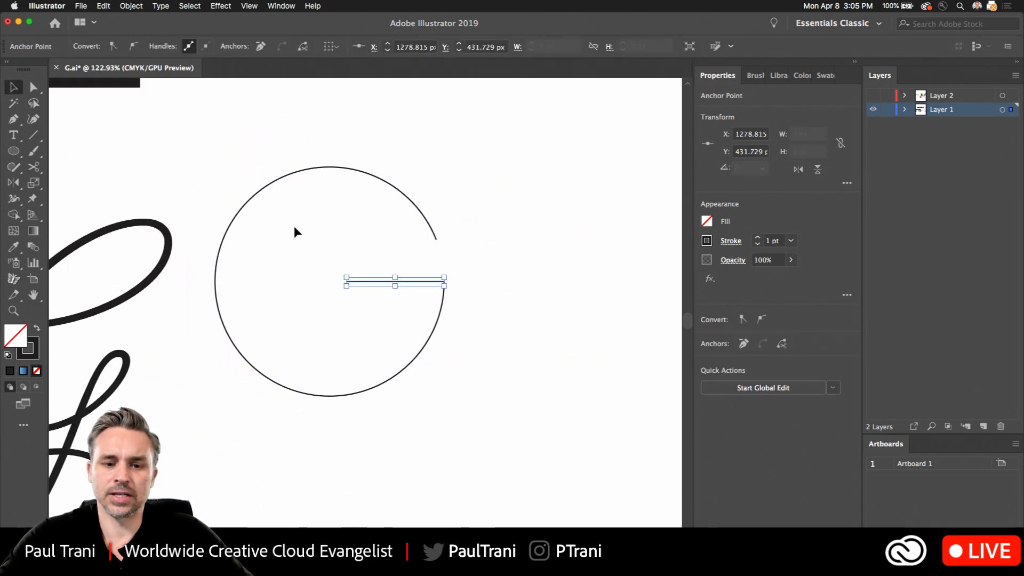
pyautogui.click(293, 224)
# - Select the circle and crossbar together and duplicate this thin G to its right
pyautogui.moveTo(365, 249); pyautogui.dragTo(506, 416)
pyautogui.scroll(-5, 304, 155)
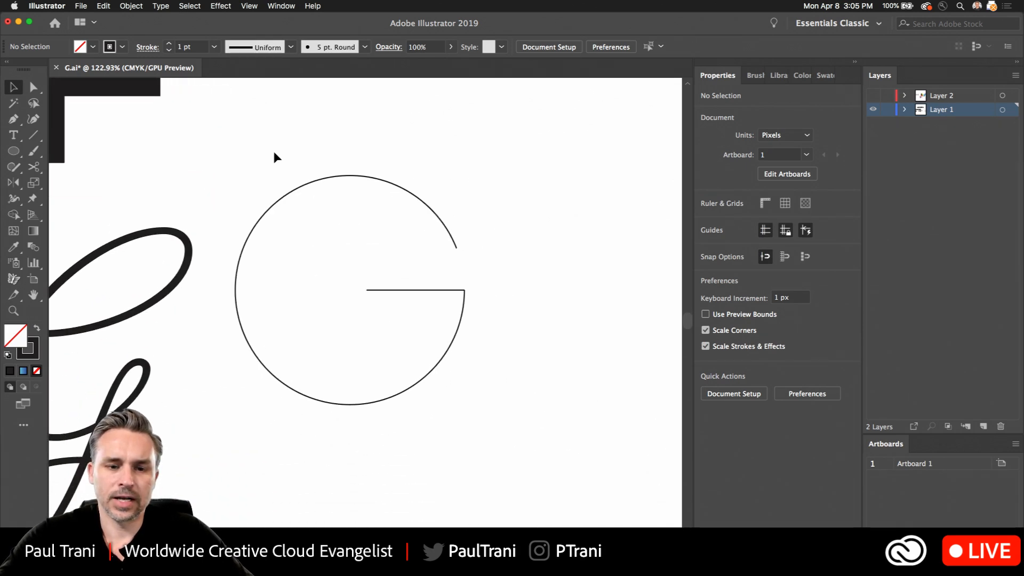
pyautogui.moveTo(274, 158); pyautogui.dragTo(487, 479)
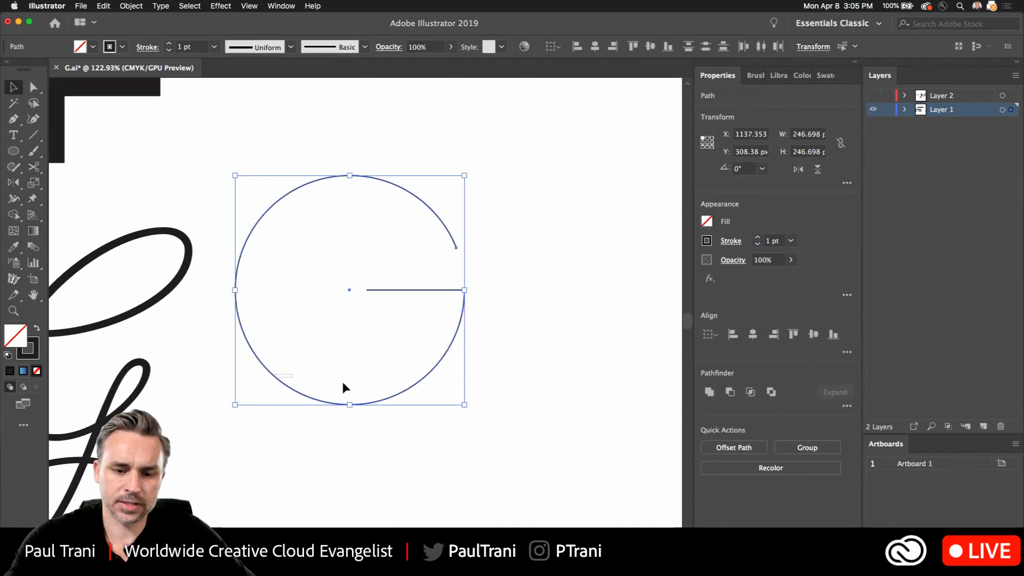
pyautogui.moveTo(341, 373); pyautogui.dragTo(516, 393)
pyautogui.moveTo(251, 163); pyautogui.dragTo(497, 490)
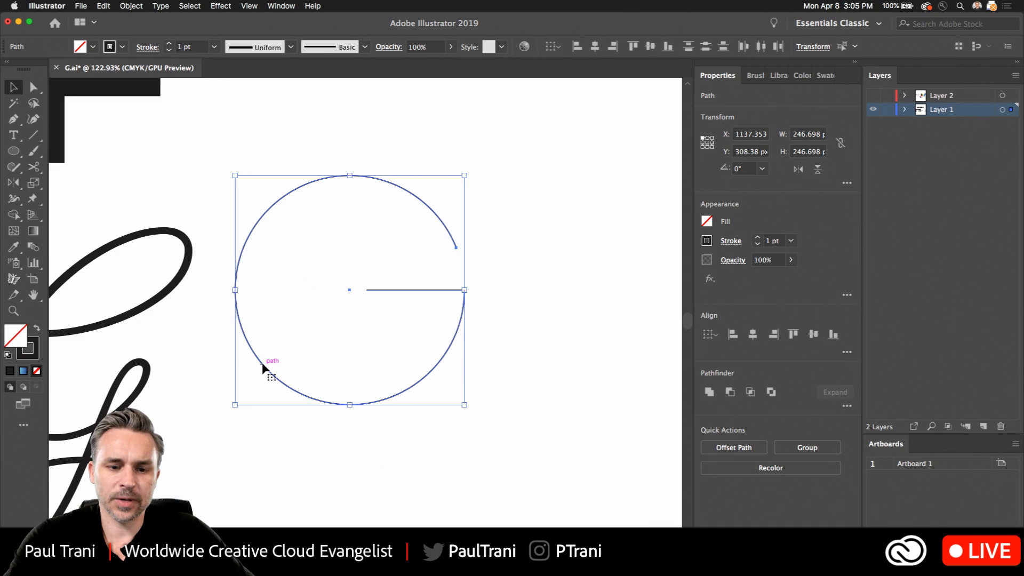
pyautogui.moveTo(262, 366); pyautogui.dragTo(527, 370)
pyautogui.moveTo(514, 318); pyautogui.dragTo(363, 326)
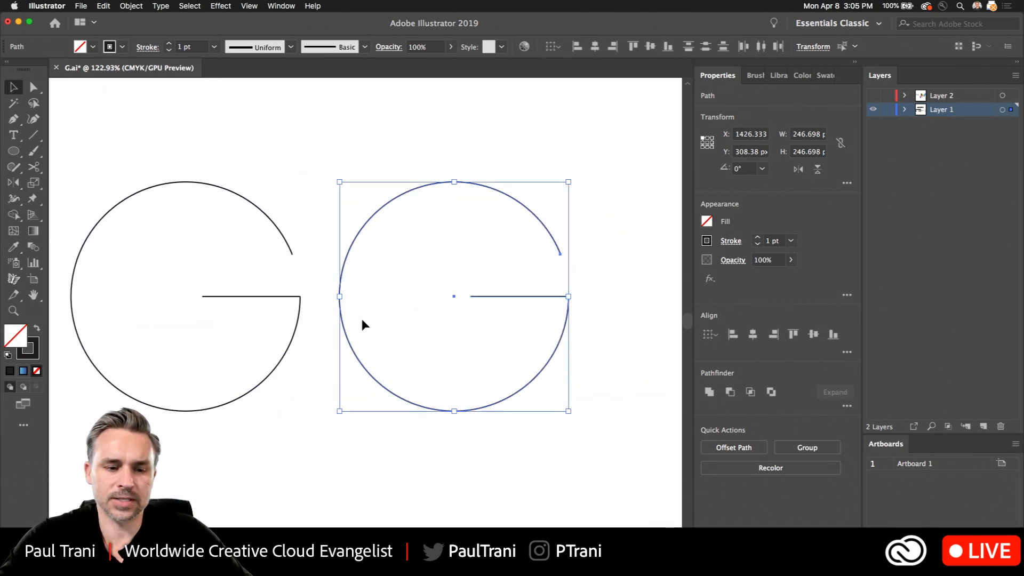
# - Set the stroke weight of the copied G to 22 pt
pyautogui.click(170, 45)
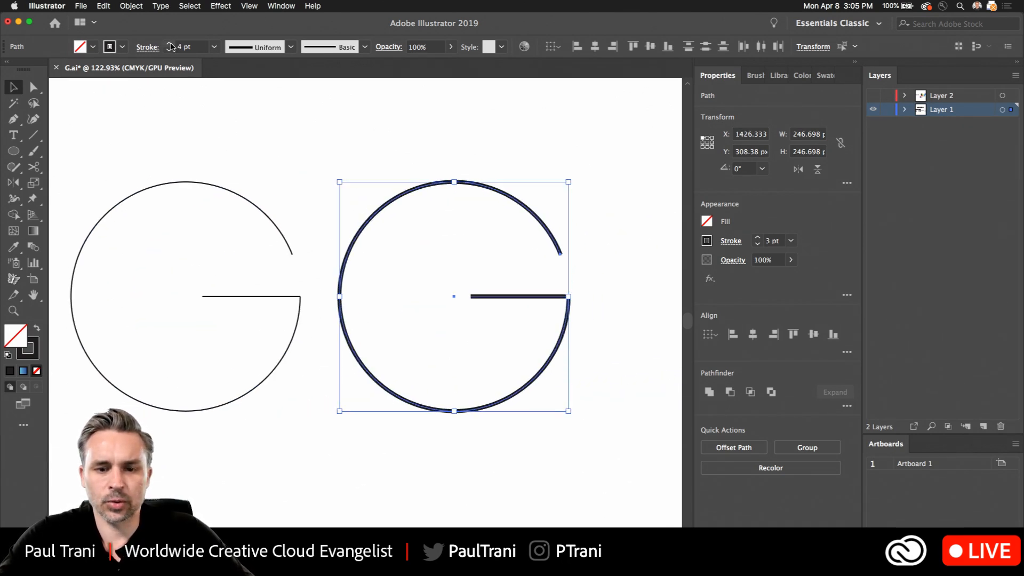
pyautogui.click(170, 46)
pyautogui.click(170, 46)
pyautogui.click(170, 46)
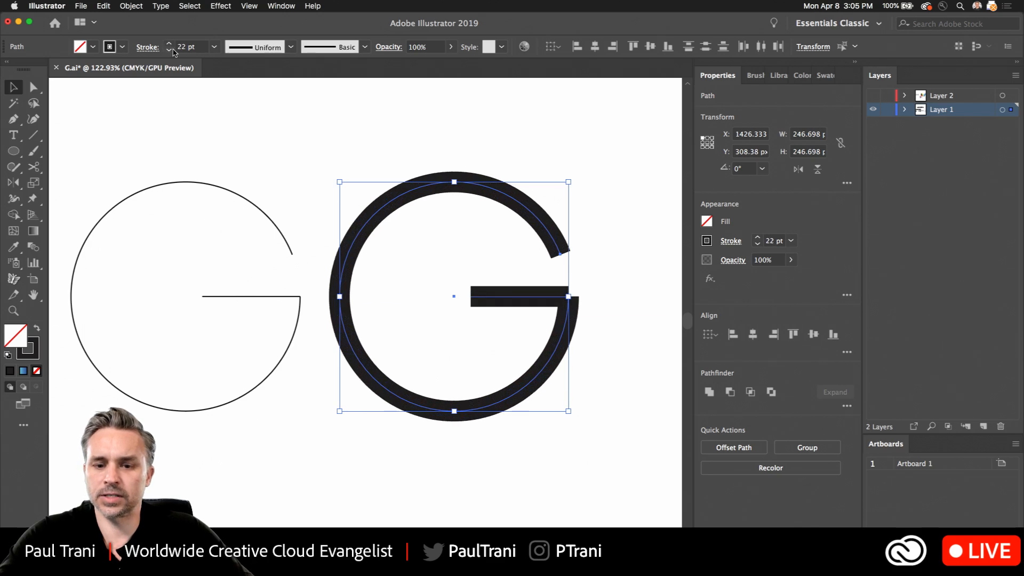
pyautogui.click(596, 302)
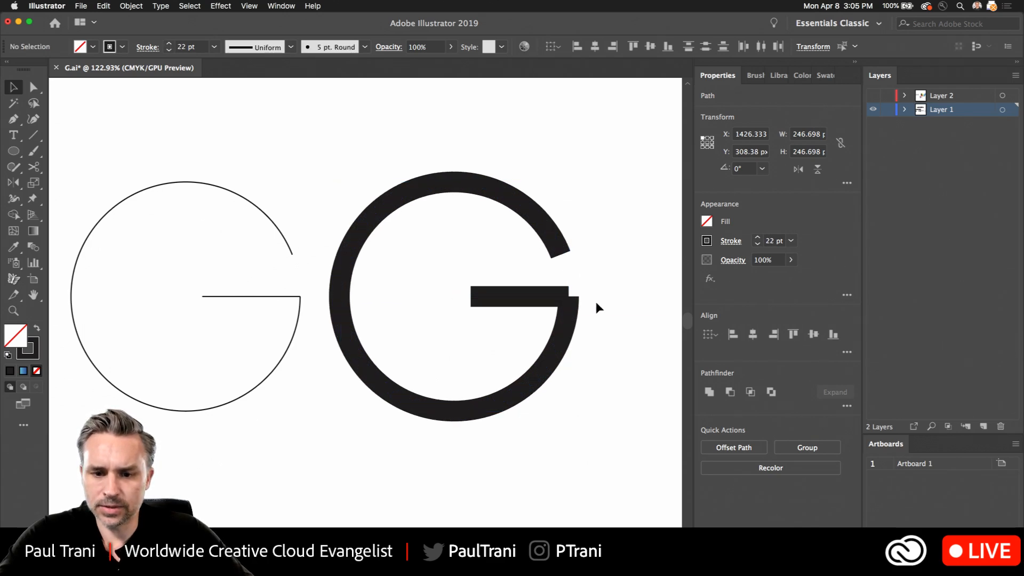
# - Try to join the thick G's crossbar to the arc at their shared corner
pyautogui.click(565, 297)
pyautogui.scroll(2, 581, 303)
pyautogui.scroll(6, 582, 302)
pyautogui.press('a')
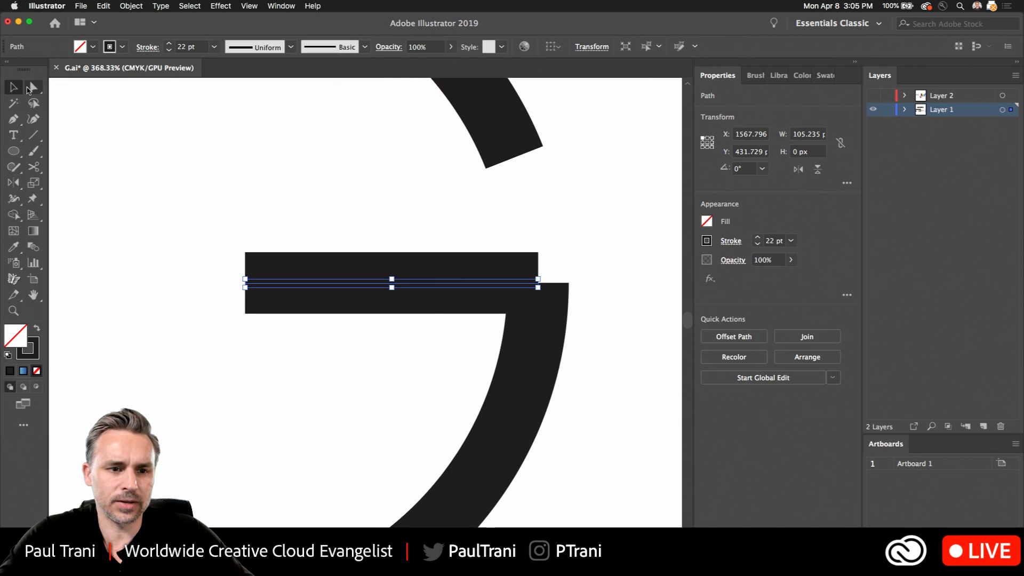
pyautogui.click(537, 283)
pyautogui.scroll(7, 554, 272)
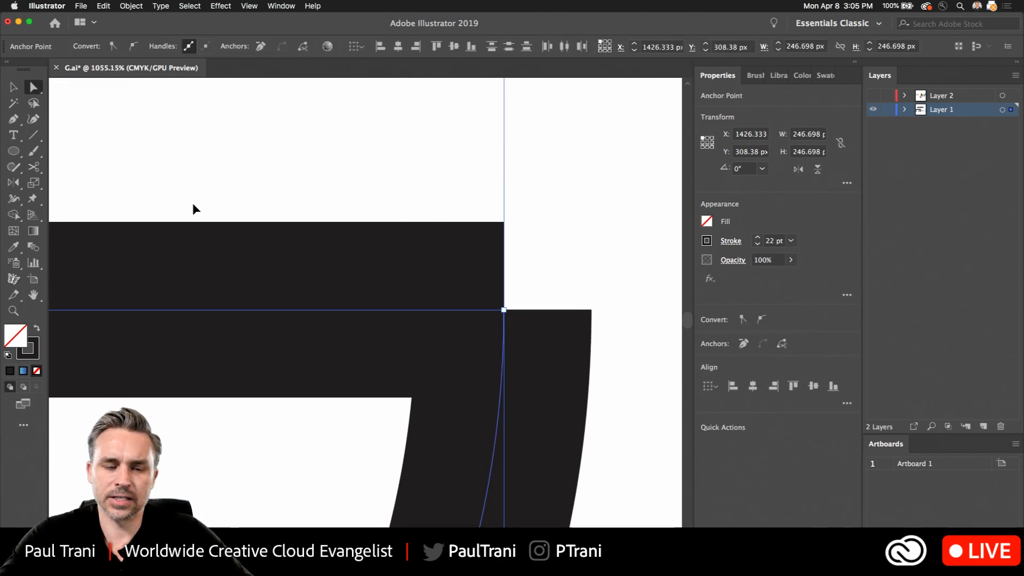
pyautogui.click(140, 5)
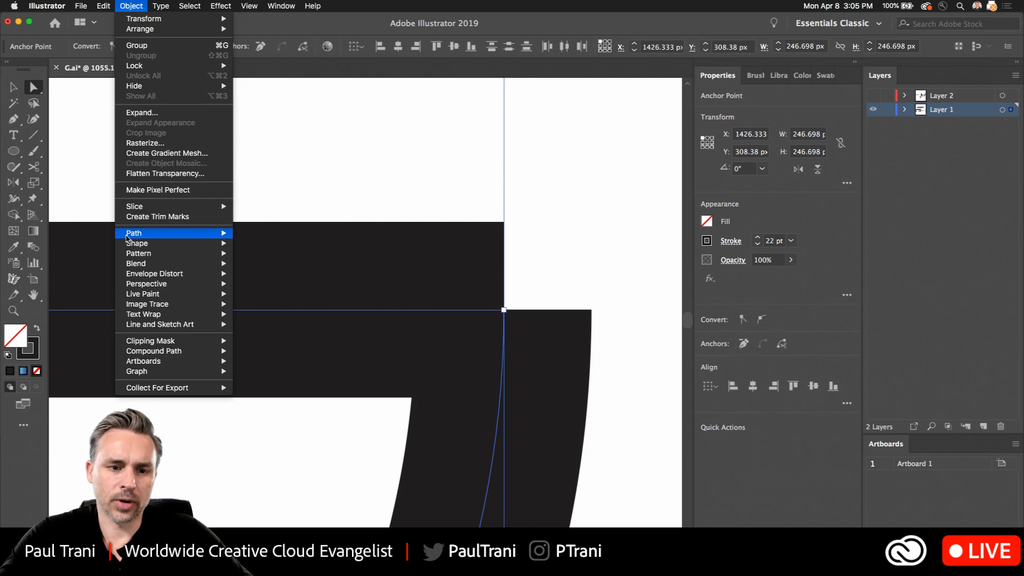
pyautogui.click(251, 233)
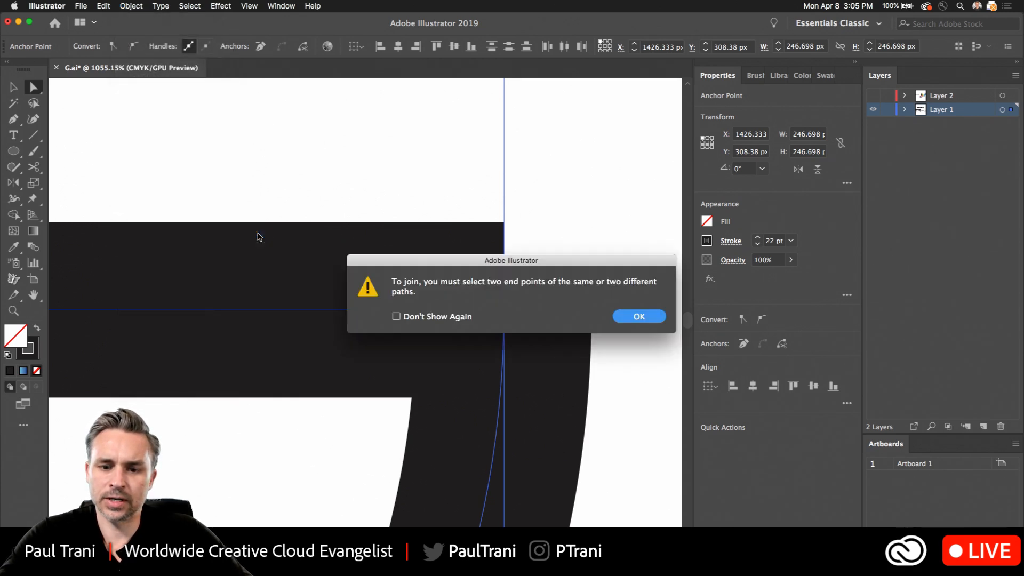
pyautogui.click(639, 316)
# - Reselect the overlapping corner anchors and try the Join command again
pyautogui.click(601, 228)
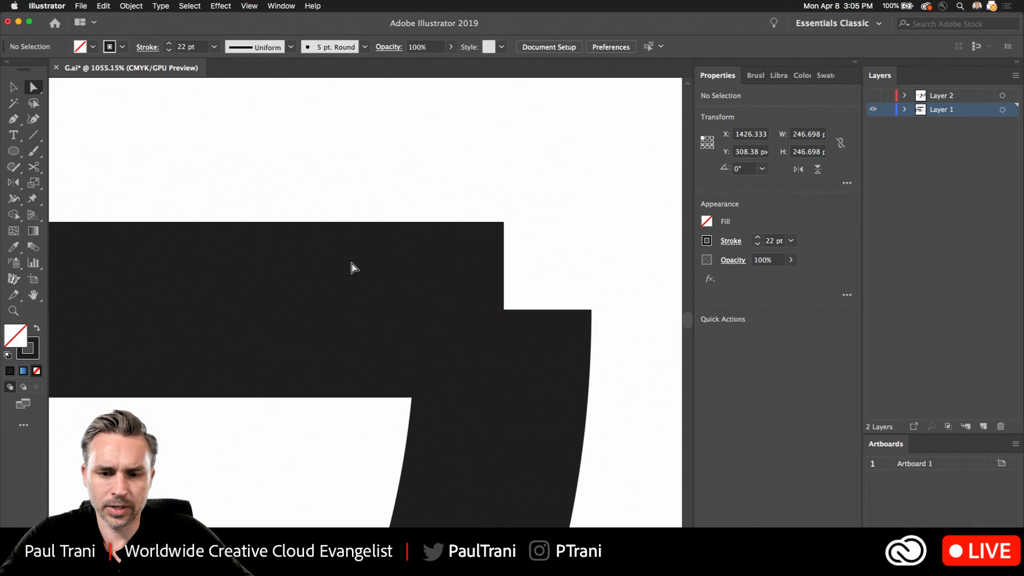
pyautogui.moveTo(485, 337); pyautogui.dragTo(486, 339)
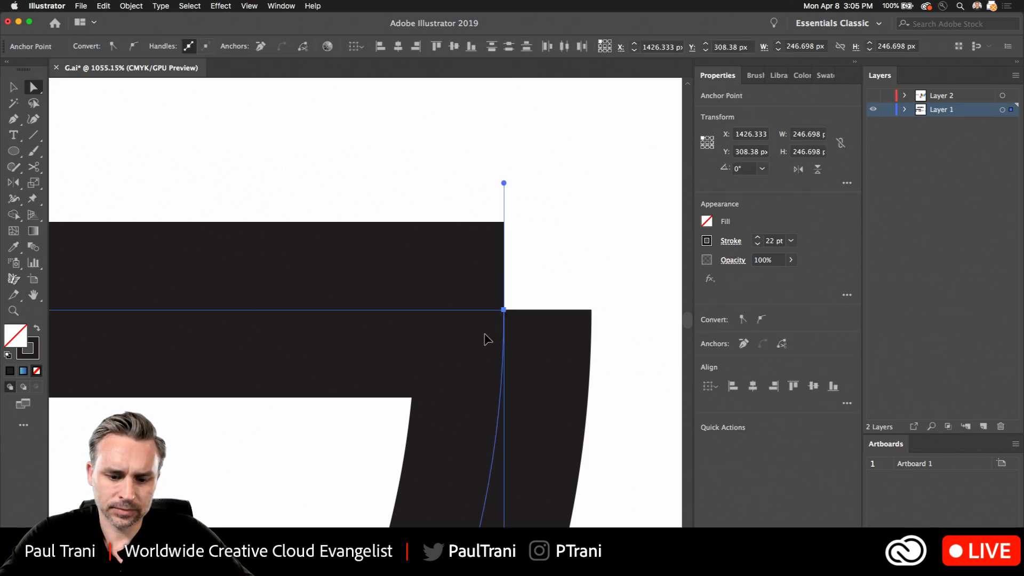
pyautogui.press('super+j')
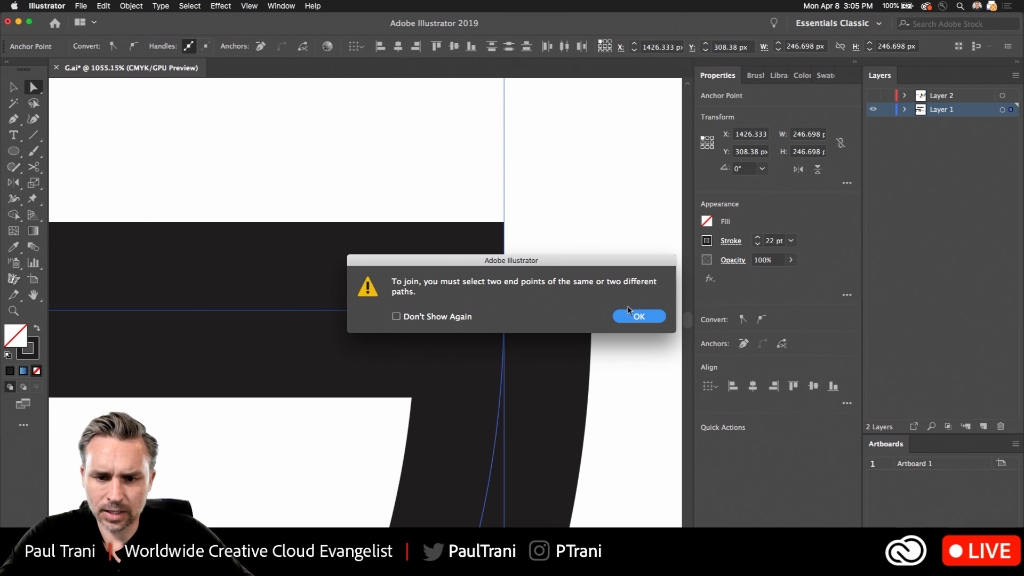
pyautogui.click(638, 317)
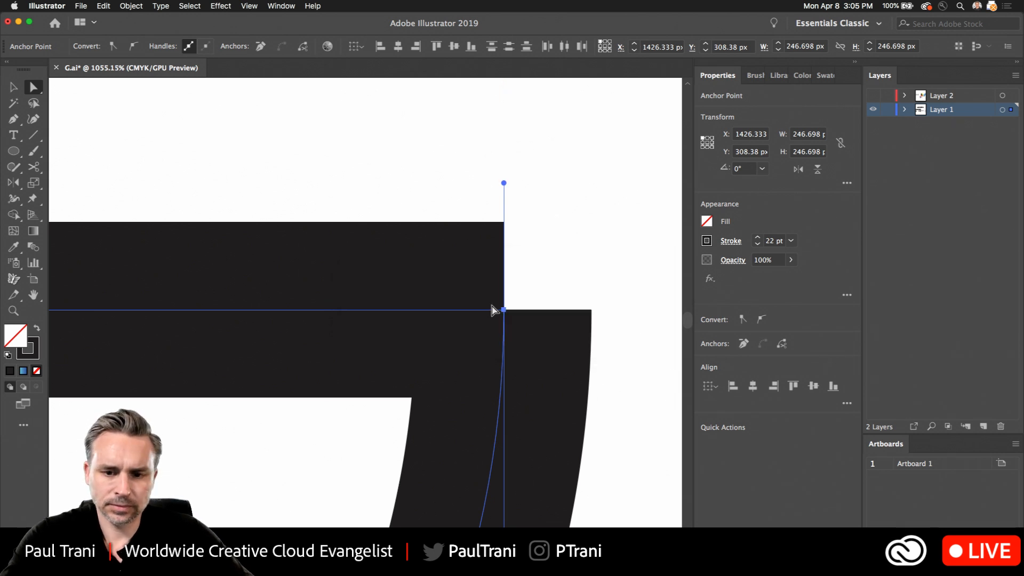
# - Delete the separate crossbar of the thick G
pyautogui.scroll(-6, 492, 311)
pyautogui.click(365, 245)
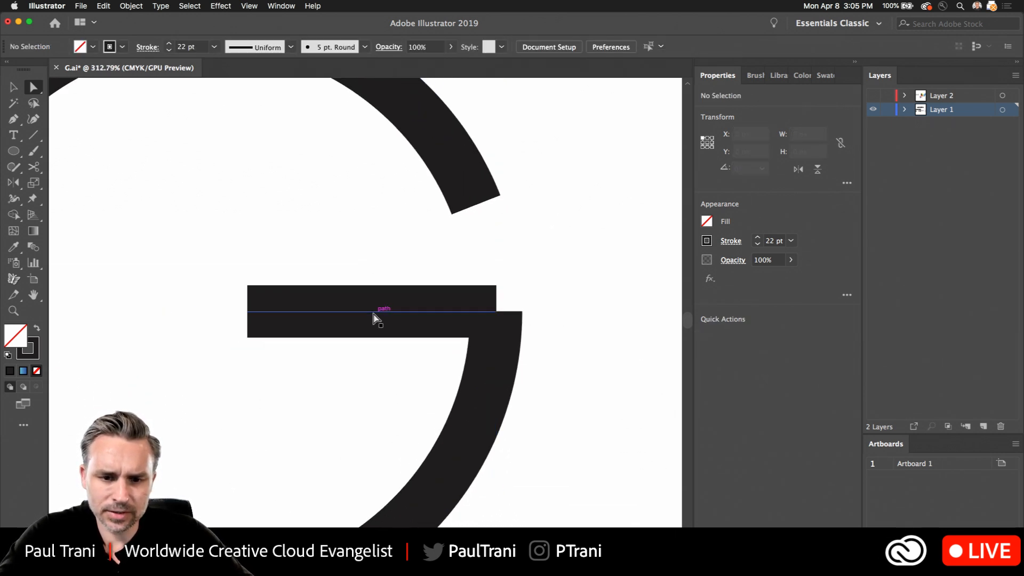
pyautogui.click(373, 318)
pyautogui.press('super+shift+a')
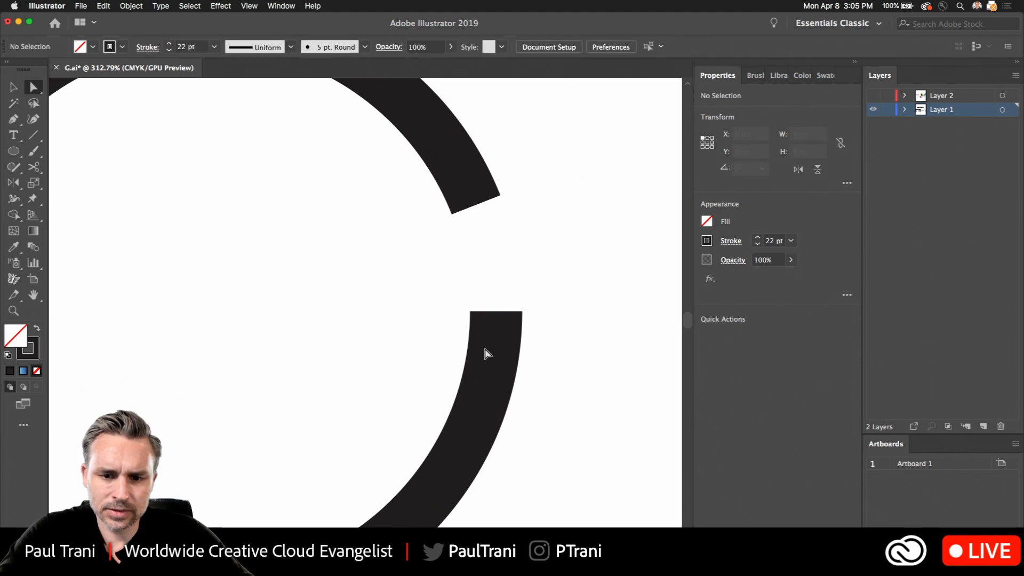
# - Redraw the thick G's horizontal crossbar with the Pen tool, starting from the arc's lower open endpoint and running inward
pyautogui.click(495, 358)
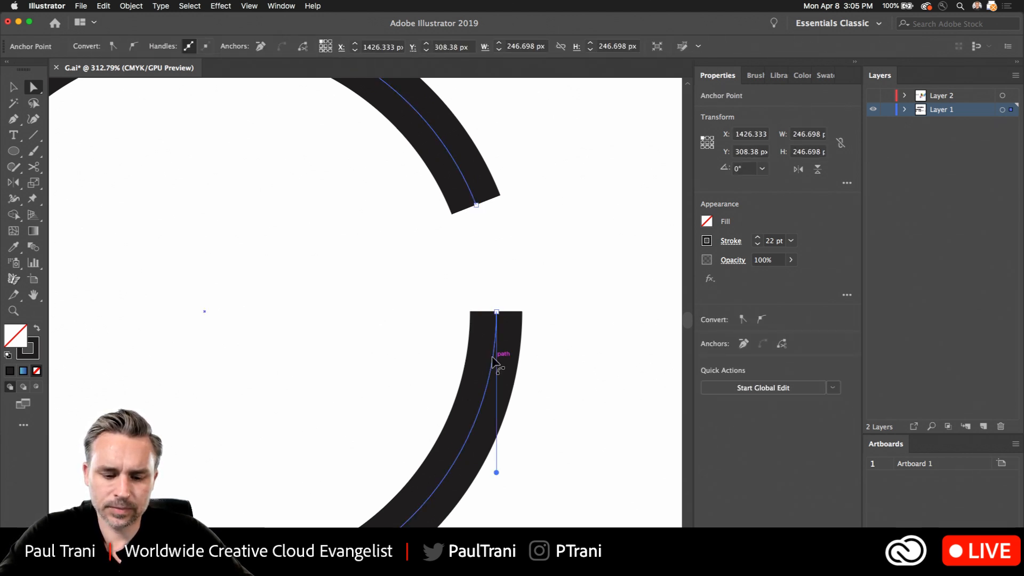
pyautogui.press('p')
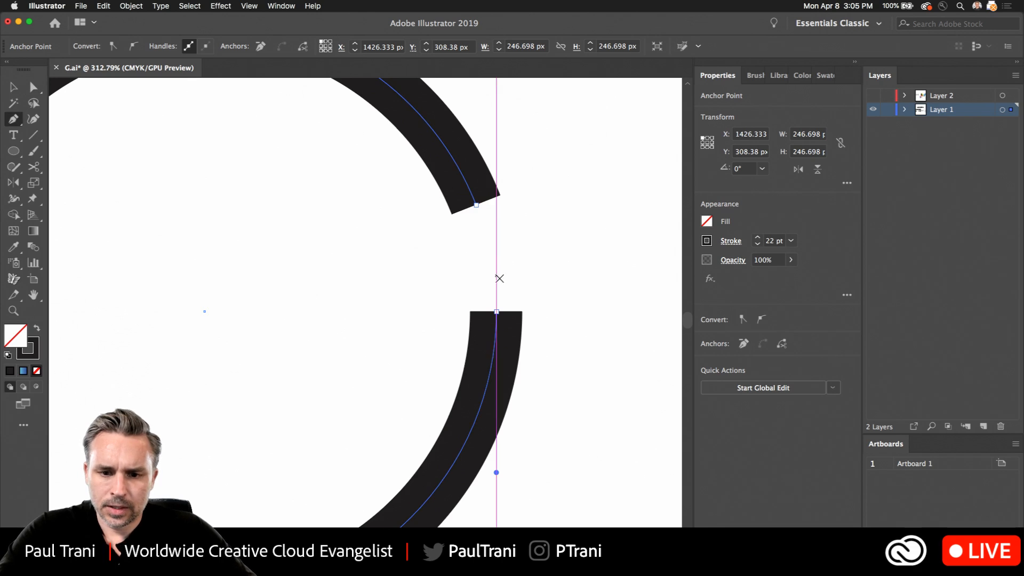
pyautogui.click(495, 311)
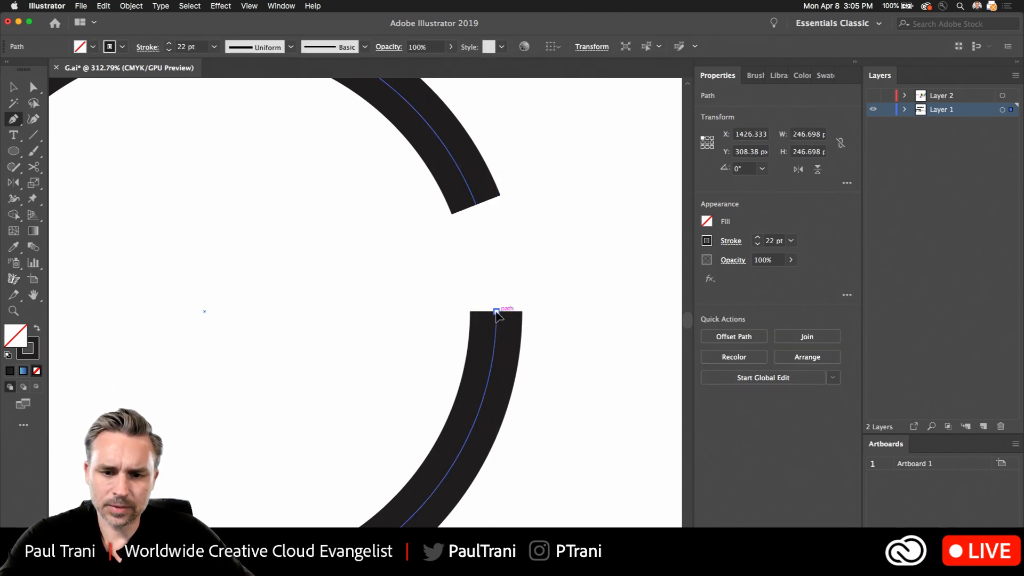
pyautogui.click(267, 311)
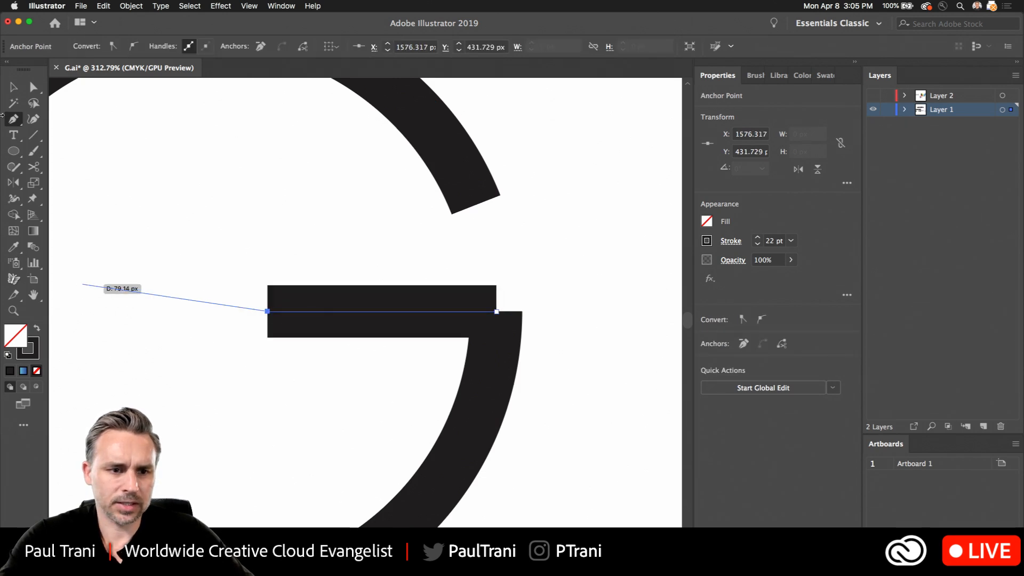
# - Try to join the redrawn crossbar to the arc at their shared corner with the Join command
pyautogui.click(33, 88)
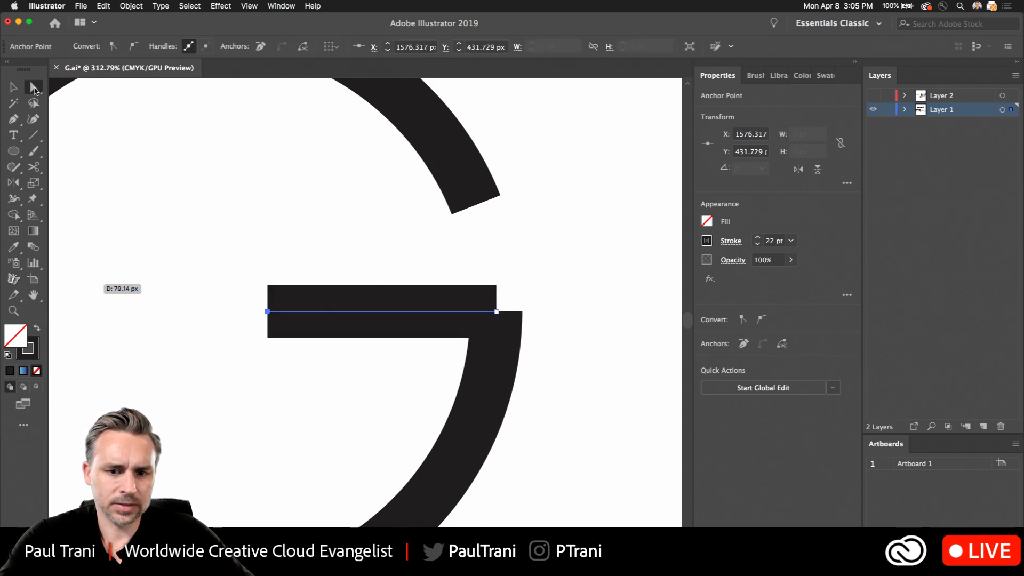
pyautogui.click(485, 339)
pyautogui.press('super+j')
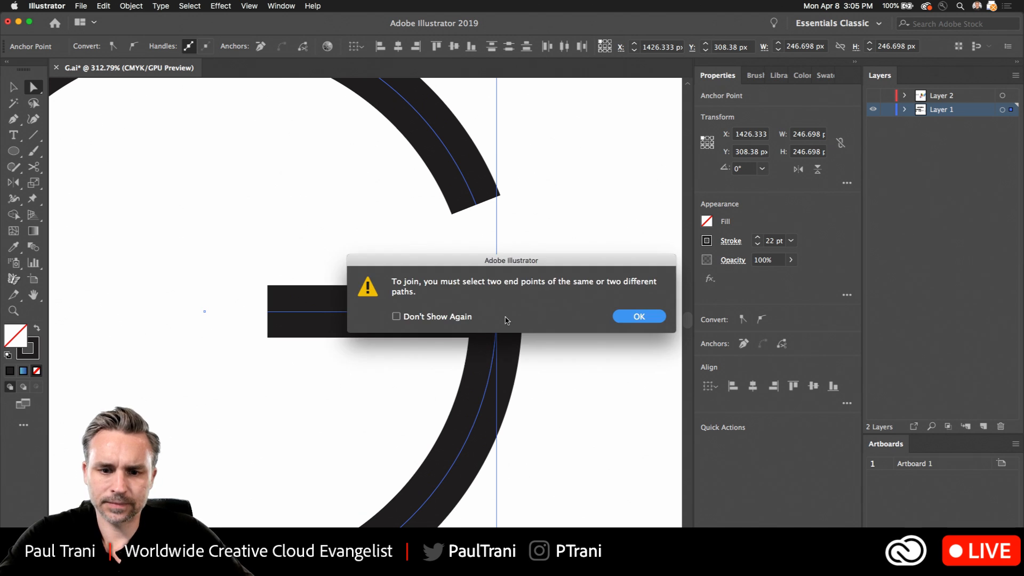
pyautogui.click(635, 318)
# - Delete the redrawn crossbar of the thick G
pyautogui.click(508, 254)
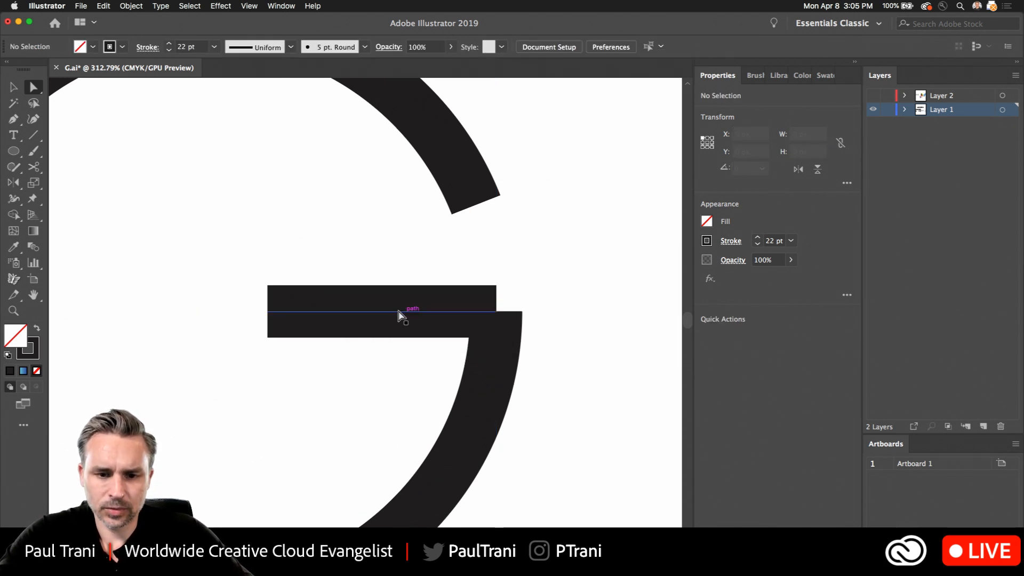
pyautogui.click(398, 310)
pyautogui.press('Delete')
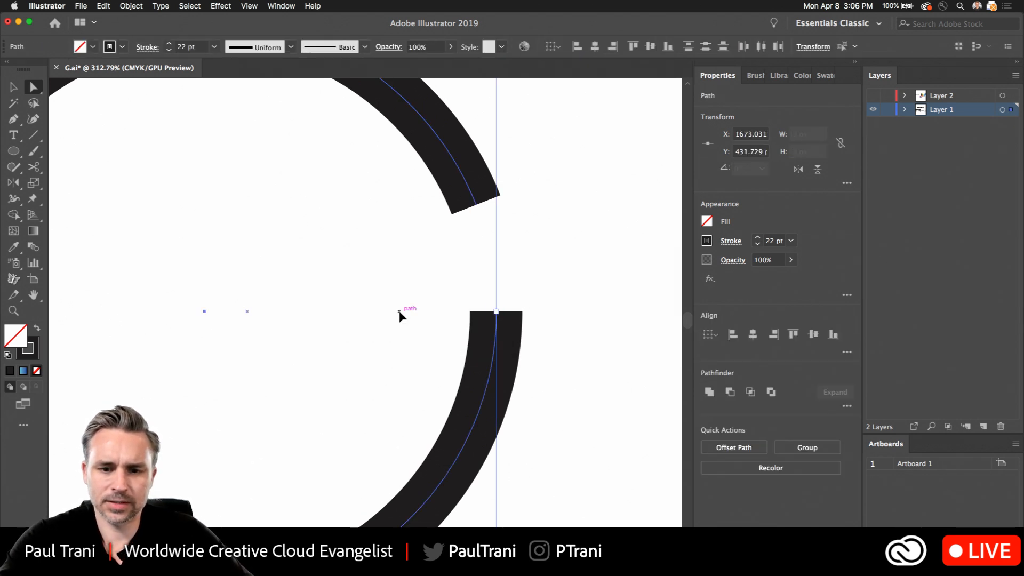
# - Undo the edits to the copied G, back through its stroke weight increases and the copying itself
pyautogui.press('super+z')
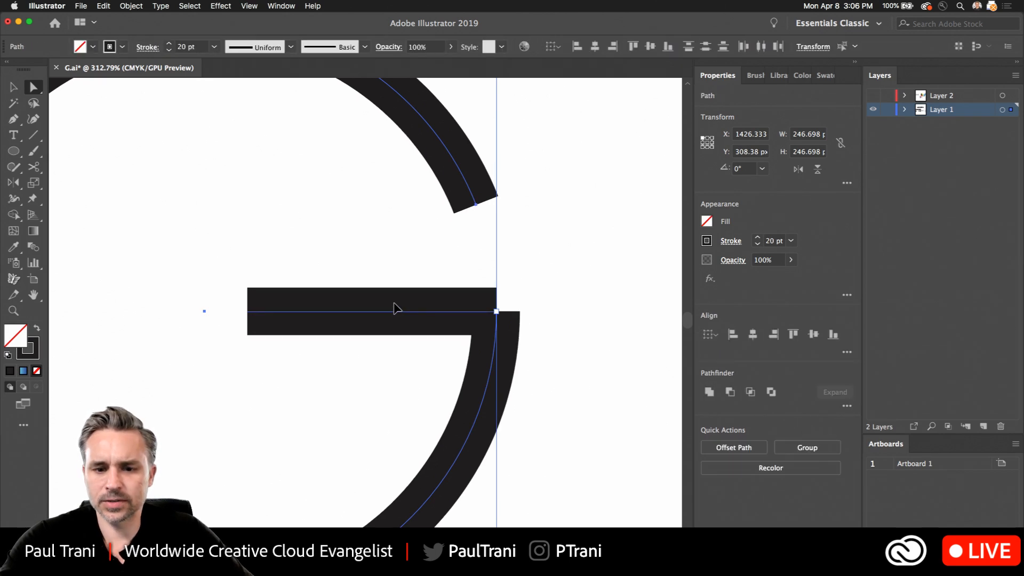
pyautogui.press('super+z')
pyautogui.press('super+z')
pyautogui.press('super+z')
pyautogui.press('super+z')
pyautogui.press('super+z')
pyautogui.press('super+z')
pyautogui.press('super+z')
pyautogui.press('super+z')
pyautogui.press('super+z')
pyautogui.press('super+z')
pyautogui.press('super+z')
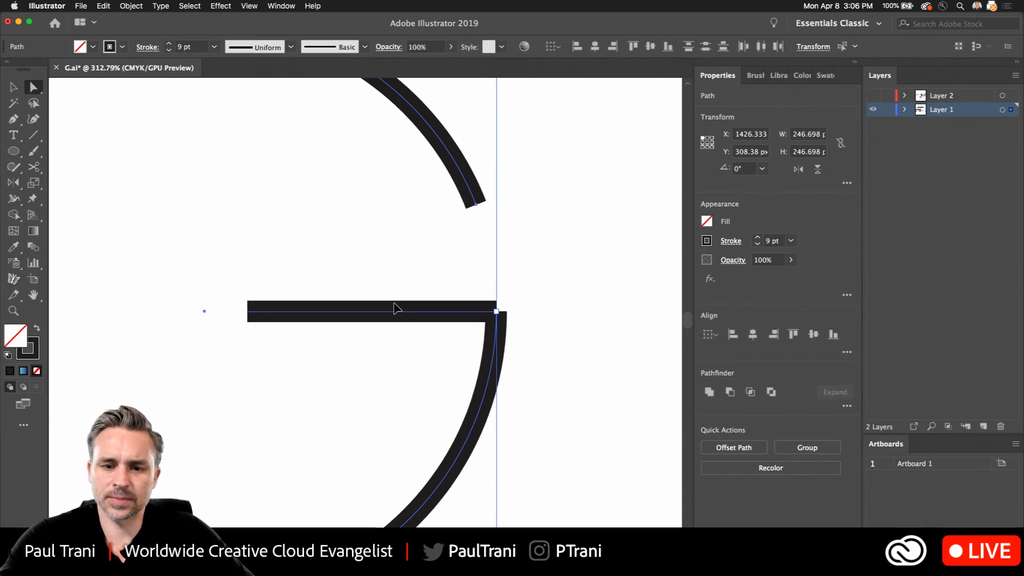
pyautogui.press('super+z')
pyautogui.press('super+z')
pyautogui.press('super+z')
pyautogui.press('super+z')
pyautogui.press('super+z')
pyautogui.press('super+z')
pyautogui.press('super+z')
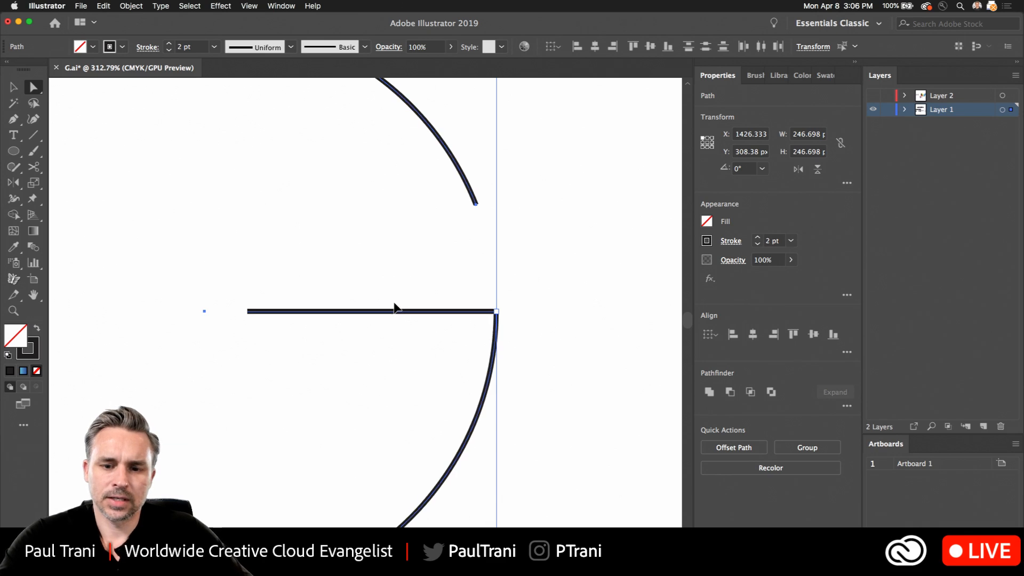
pyautogui.press('super+z')
pyautogui.press('super+z')
pyautogui.press('super+z')
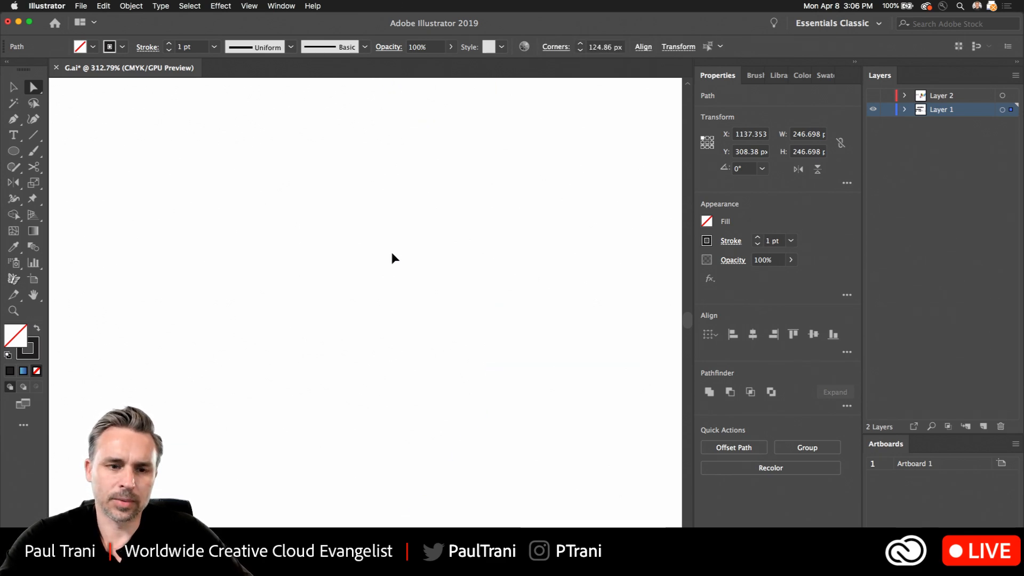
# - Continue undoing until the original circle has no crossbar and its deleted short arc segment is restored
pyautogui.click(102, 5)
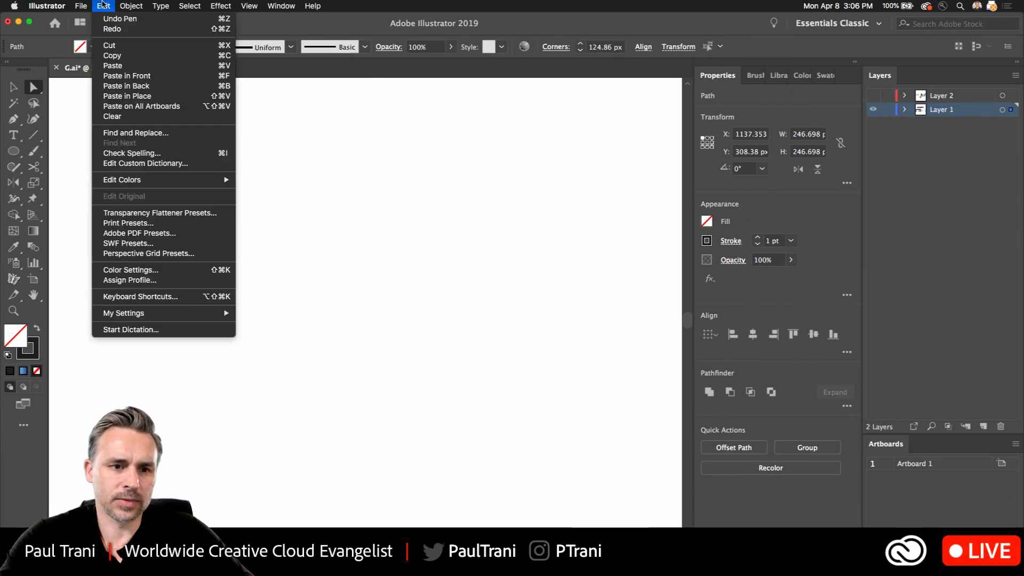
pyautogui.click(112, 28)
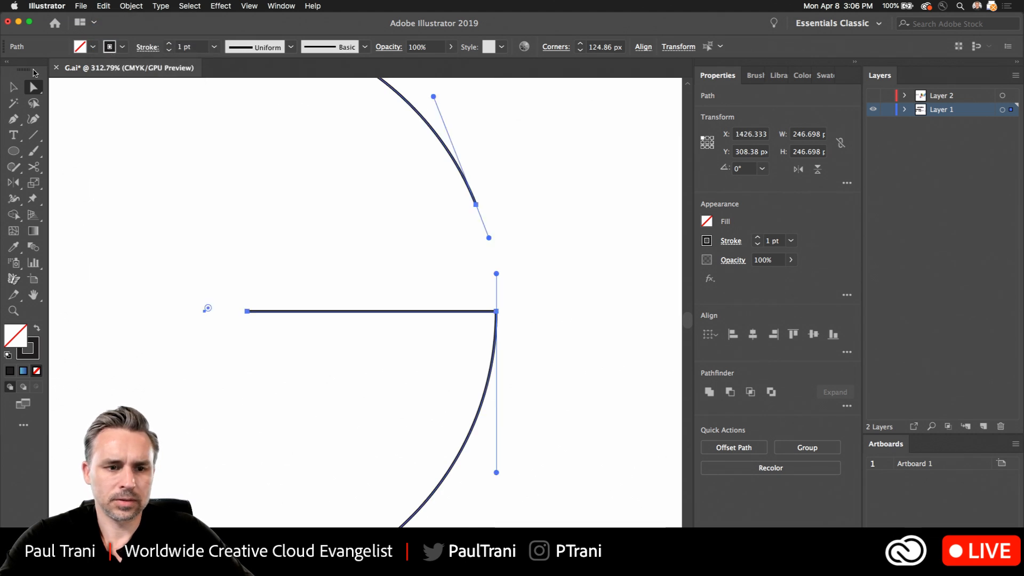
pyautogui.press('z')
pyautogui.press('super+0')
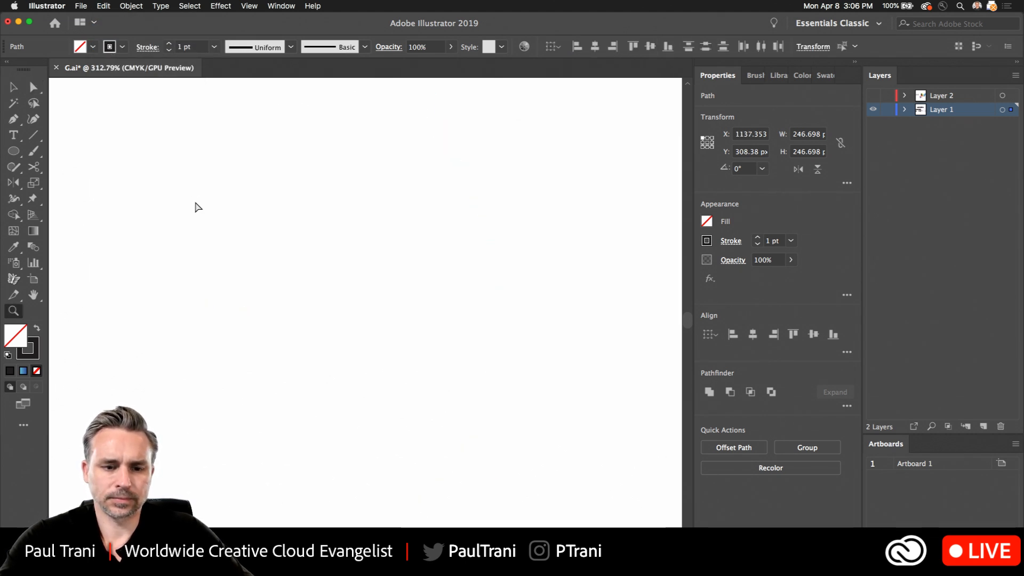
pyautogui.moveTo(196, 202); pyautogui.dragTo(143, 203)
pyautogui.moveTo(226, 224); pyautogui.dragTo(514, 279)
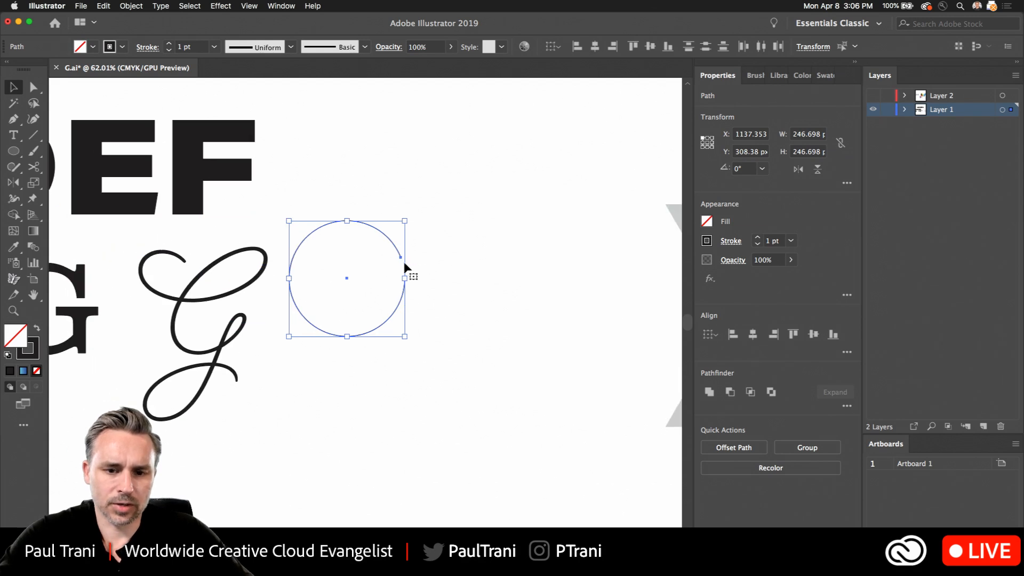
pyautogui.moveTo(400, 262); pyautogui.dragTo(453, 262)
pyautogui.press('super+j')
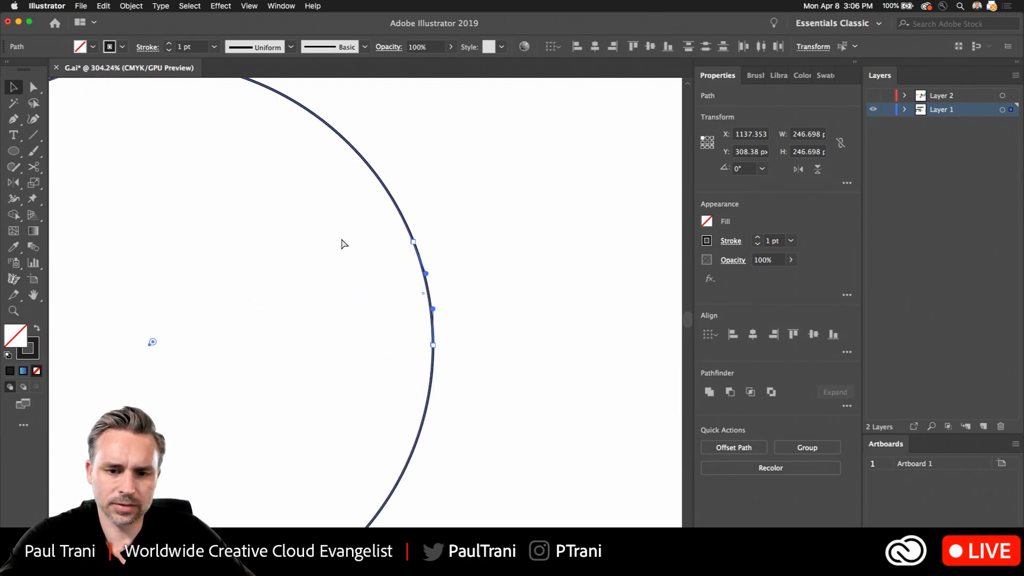
# - Pull the upper endpoint of the circle's short arc segment in toward the centre to form a crossbar
pyautogui.click(33, 87)
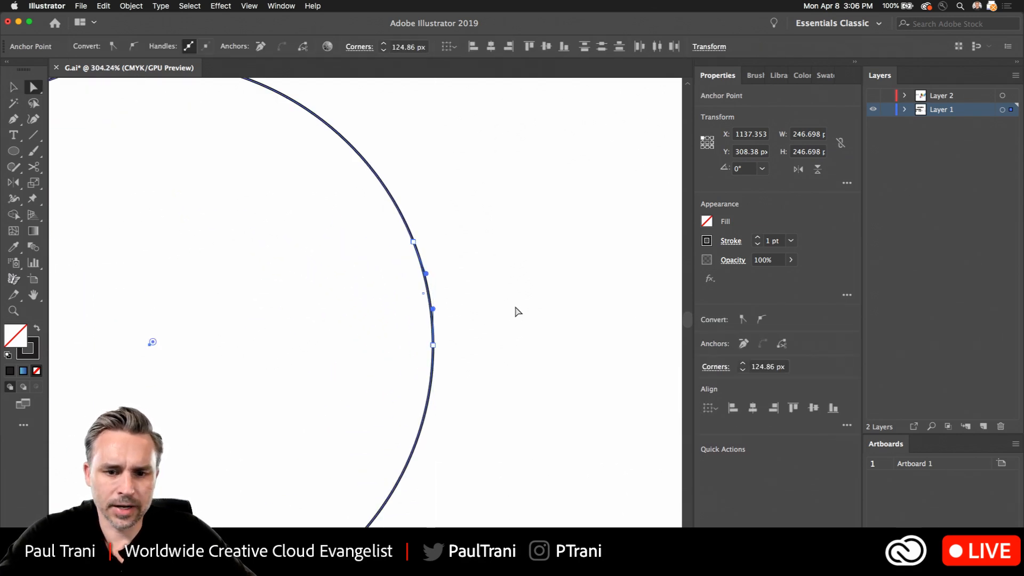
pyautogui.click(410, 270)
pyautogui.click(418, 244)
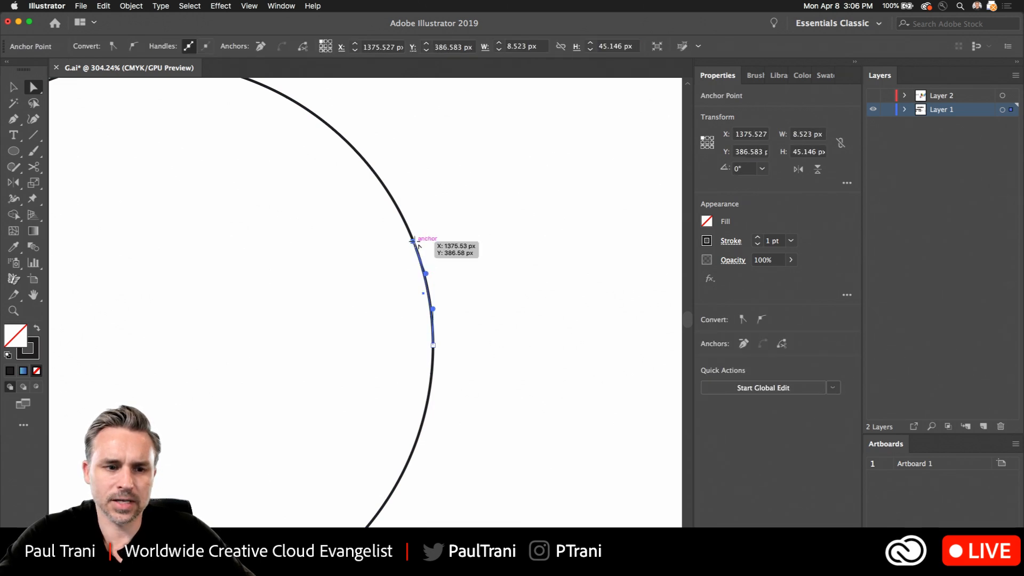
pyautogui.moveTo(418, 244); pyautogui.dragTo(166, 352)
pyautogui.scroll(-1, 166, 353)
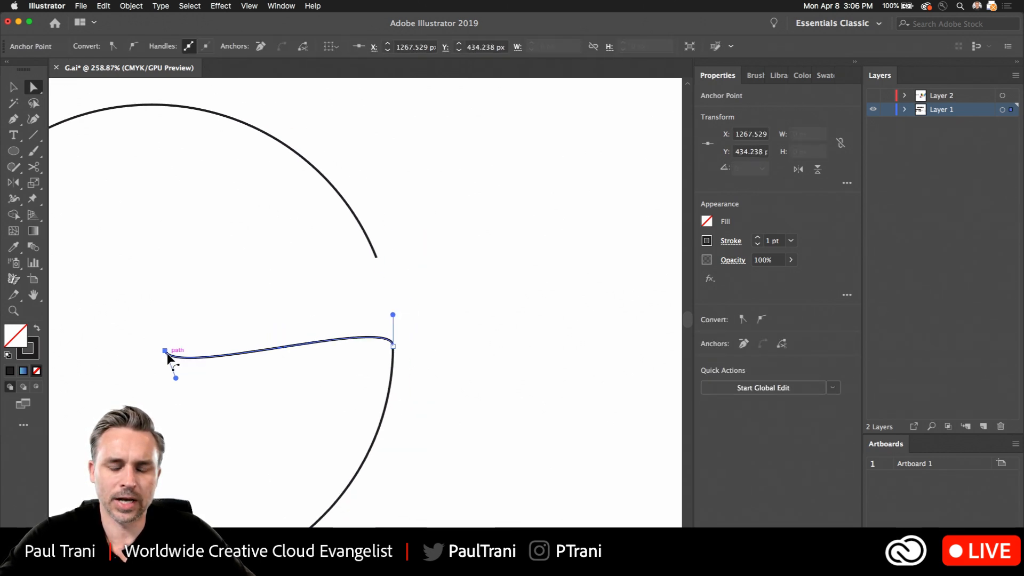
pyautogui.scroll(-3, 168, 354)
# - Reshape the crossbar's curve by adjusting the handle and position of its inner end anchor
pyautogui.moveTo(176, 311); pyautogui.dragTo(306, 270)
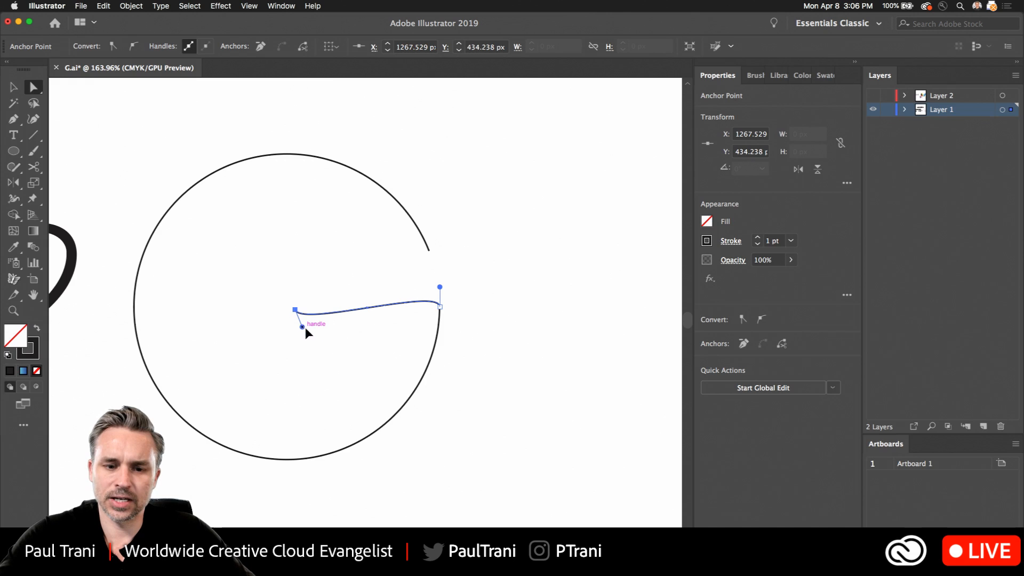
pyautogui.moveTo(336, 351); pyautogui.dragTo(336, 349)
pyautogui.moveTo(297, 302); pyautogui.dragTo(303, 291)
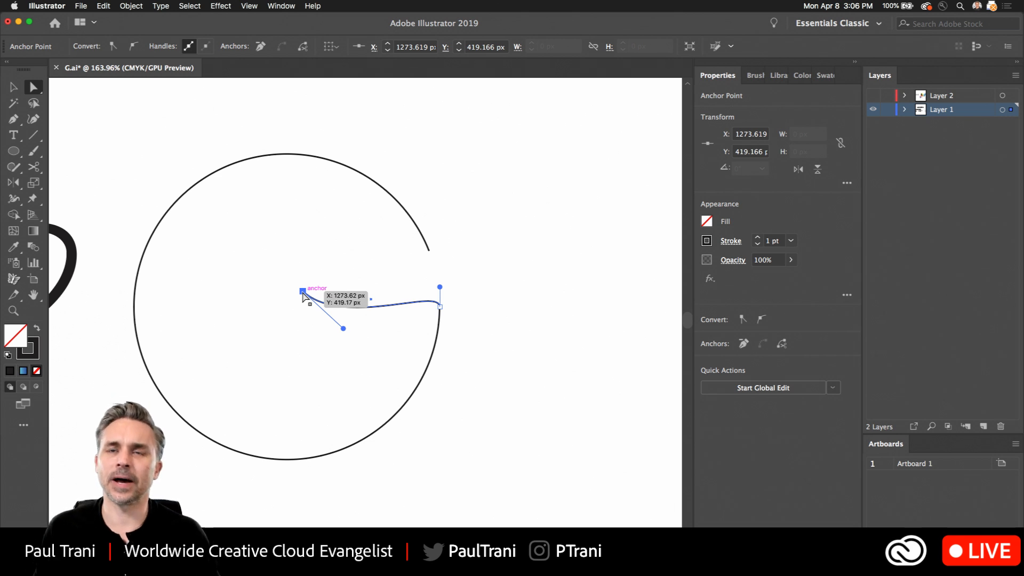
pyautogui.click(377, 274)
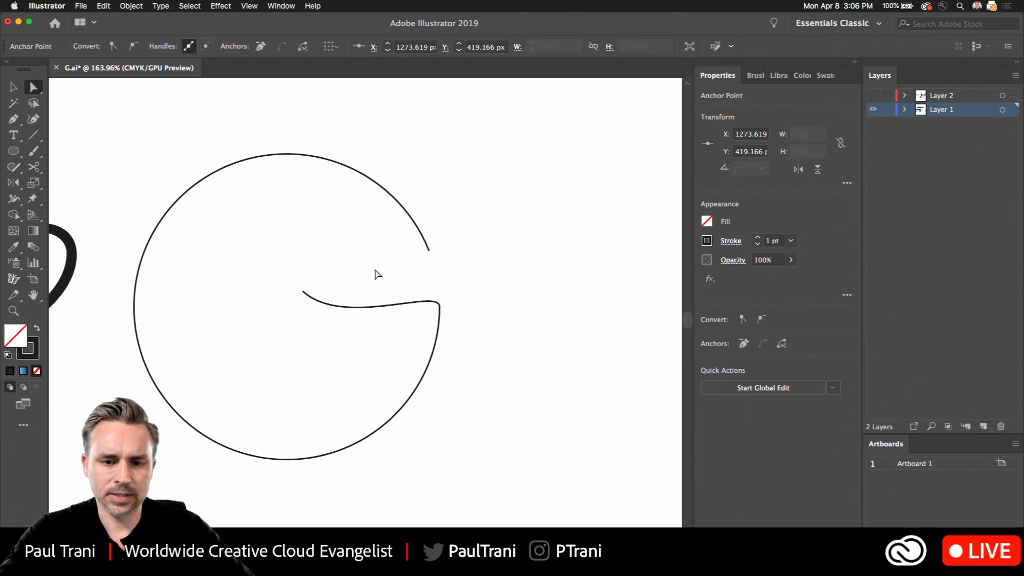
# - Move the large arc to test whether the crossbar is attached, and undo each move
pyautogui.click(229, 169)
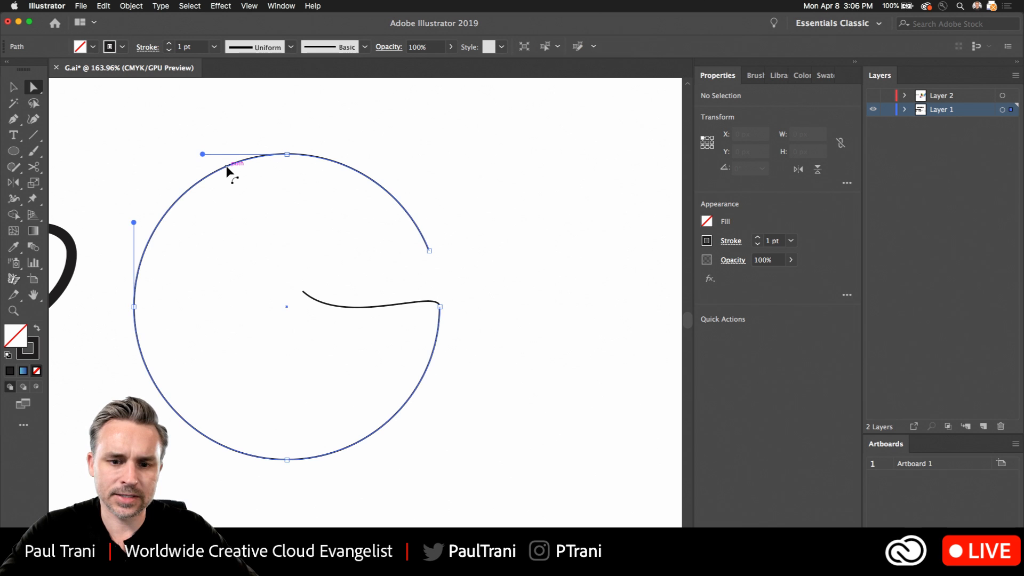
pyautogui.moveTo(229, 169); pyautogui.dragTo(269, 235)
pyautogui.press('super+z')
pyautogui.press('v')
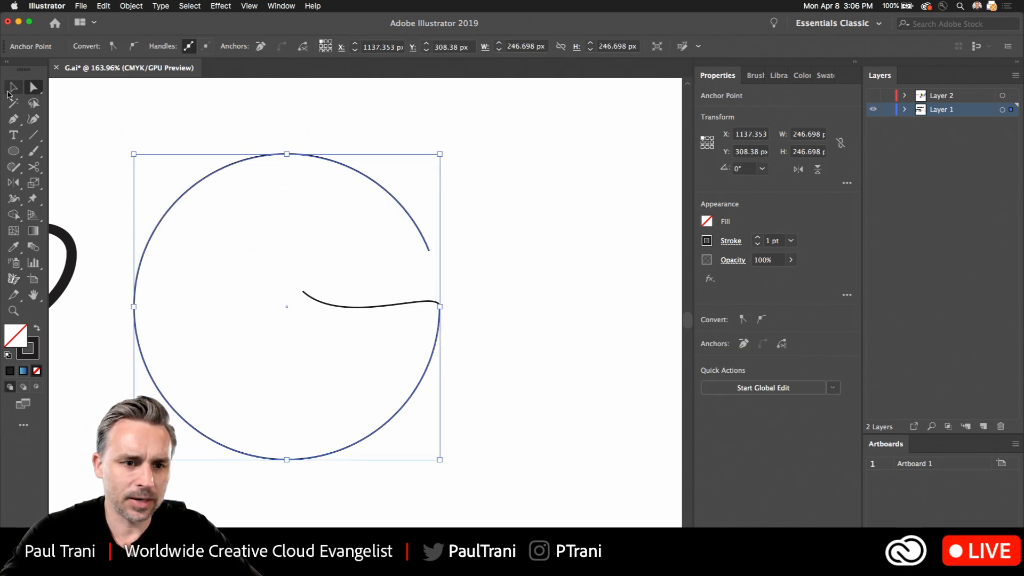
pyautogui.click(194, 145)
pyautogui.click(213, 174)
pyautogui.moveTo(214, 174); pyautogui.dragTo(365, 190)
pyautogui.press('super+z')
# - Undo the crossbar edits and cuts back to the intact original circle
pyautogui.scroll(5, 440, 254)
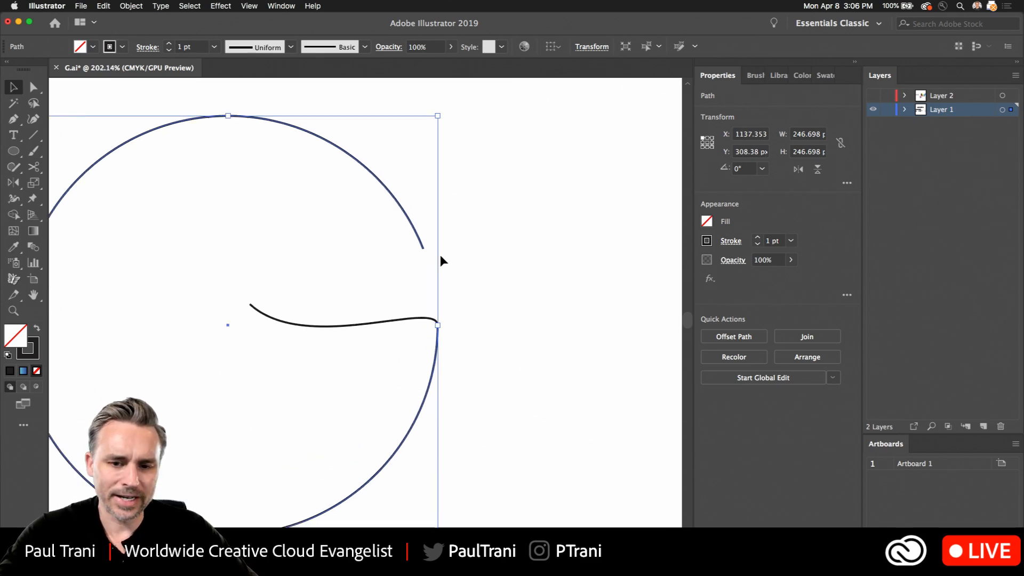
pyautogui.press('super+z')
pyautogui.press('super+z')
pyautogui.press('super+z')
pyautogui.press('super+z')
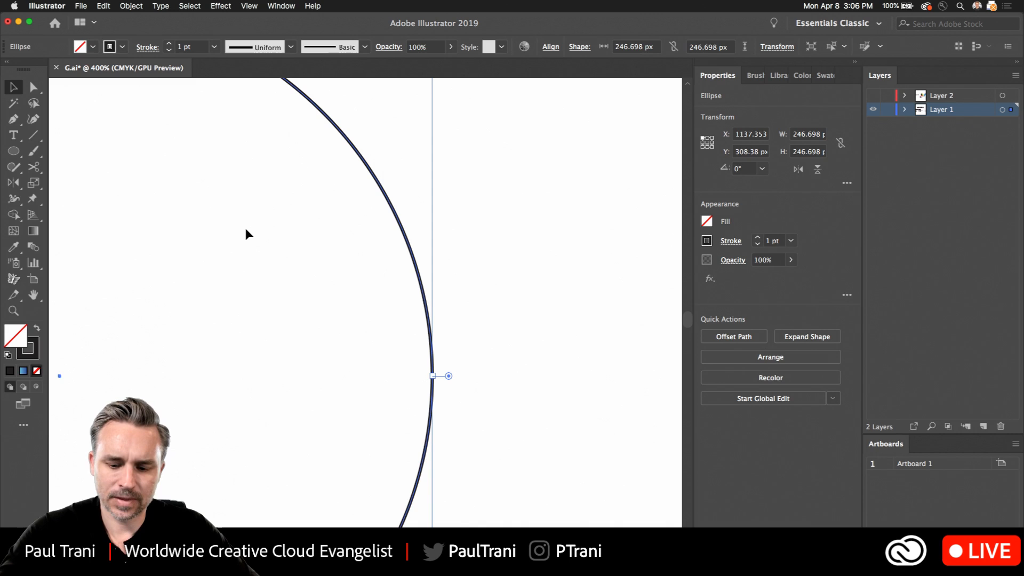
# - Cut the circle once at its upper right with the Scissors tool and pull the lower cut end toward the centre as a curved crossbar
pyautogui.click(33, 167)
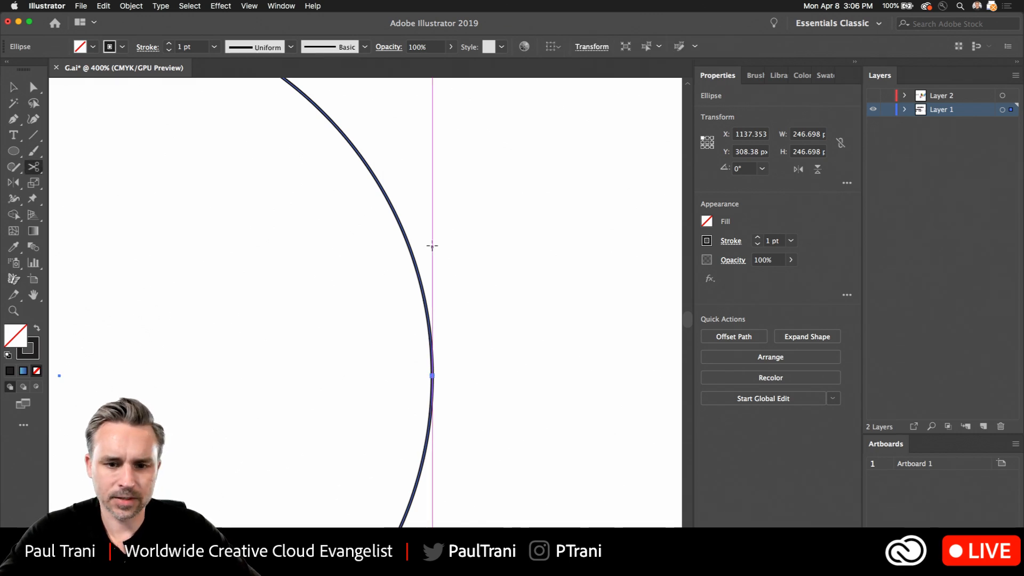
pyautogui.click(393, 209)
pyautogui.press('a')
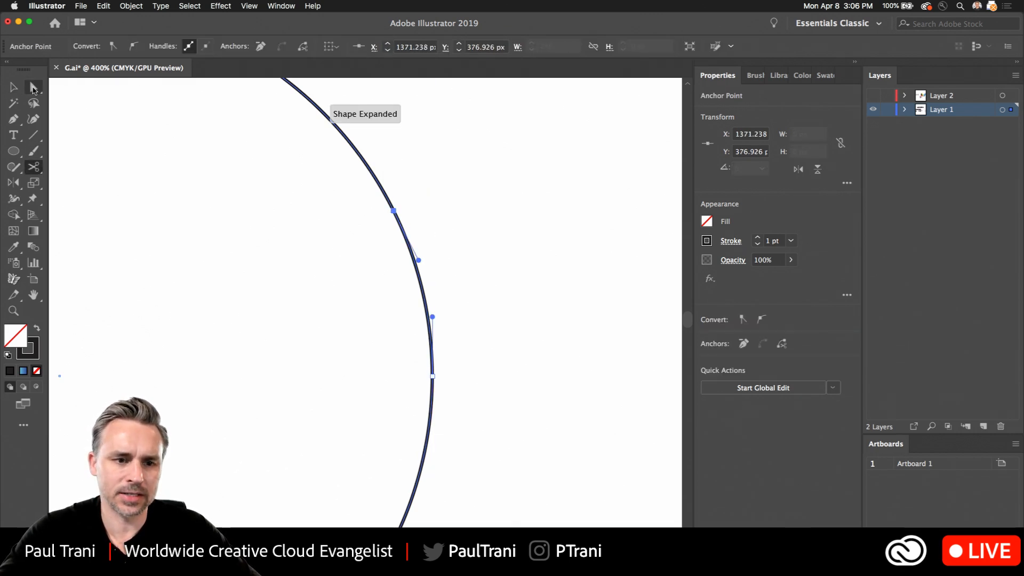
pyautogui.moveTo(396, 211); pyautogui.dragTo(90, 349)
pyautogui.moveTo(210, 256); pyautogui.dragTo(278, 285)
pyautogui.moveTo(359, 314); pyautogui.dragTo(366, 327)
# - Duplicate the single-path G and place the copy beside the original on its right
pyautogui.click(9, 90)
pyautogui.moveTo(270, 153); pyautogui.dragTo(440, 417)
pyautogui.moveTo(263, 348); pyautogui.dragTo(345, 311)
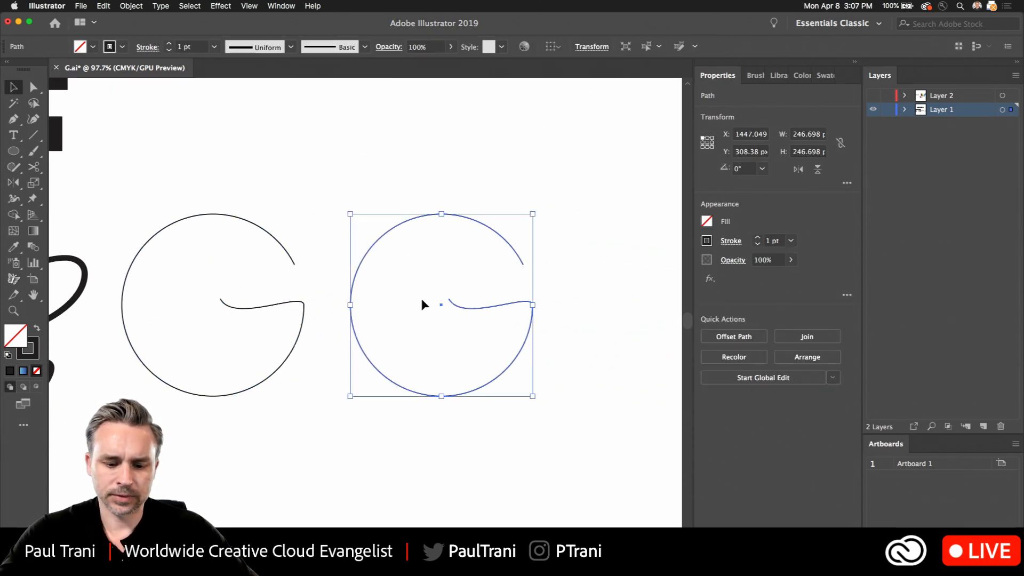
# - Convert the inner end anchor of the copied G's crossbar to a corner point with the Anchor Point tool
pyautogui.scroll(5, 421, 302)
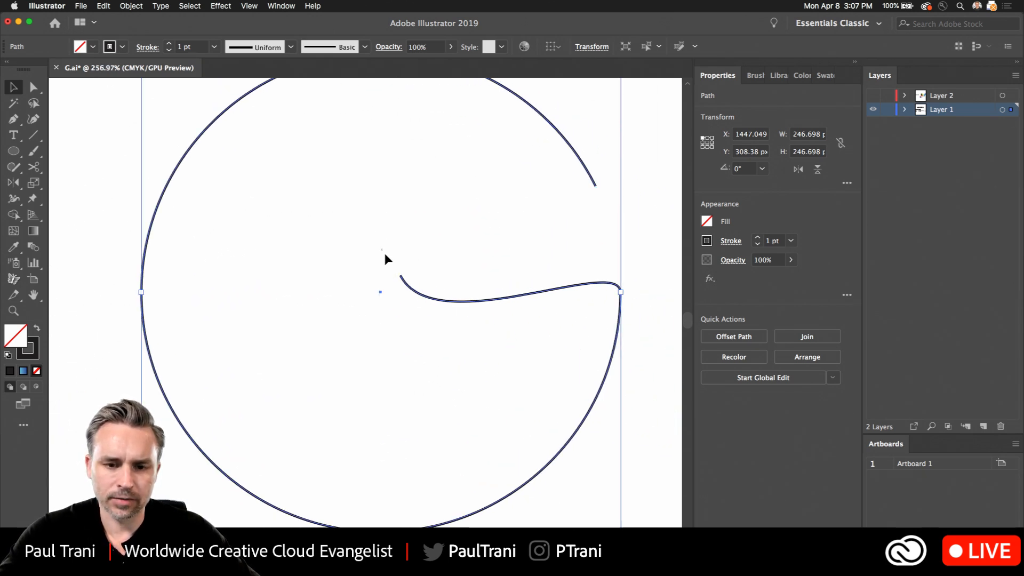
pyautogui.press('a')
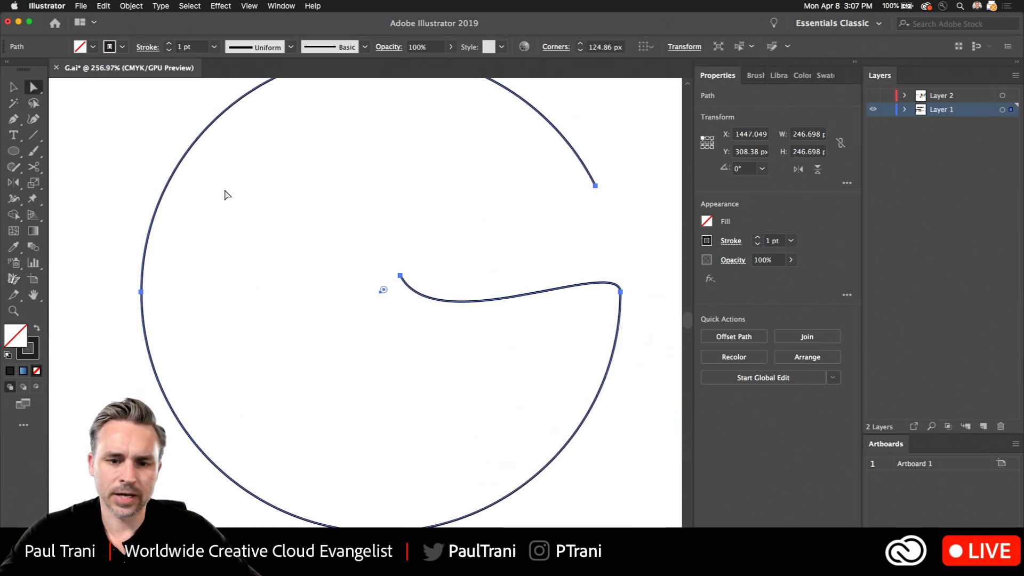
pyautogui.click(401, 277)
pyautogui.hotkey('shift', 'c')
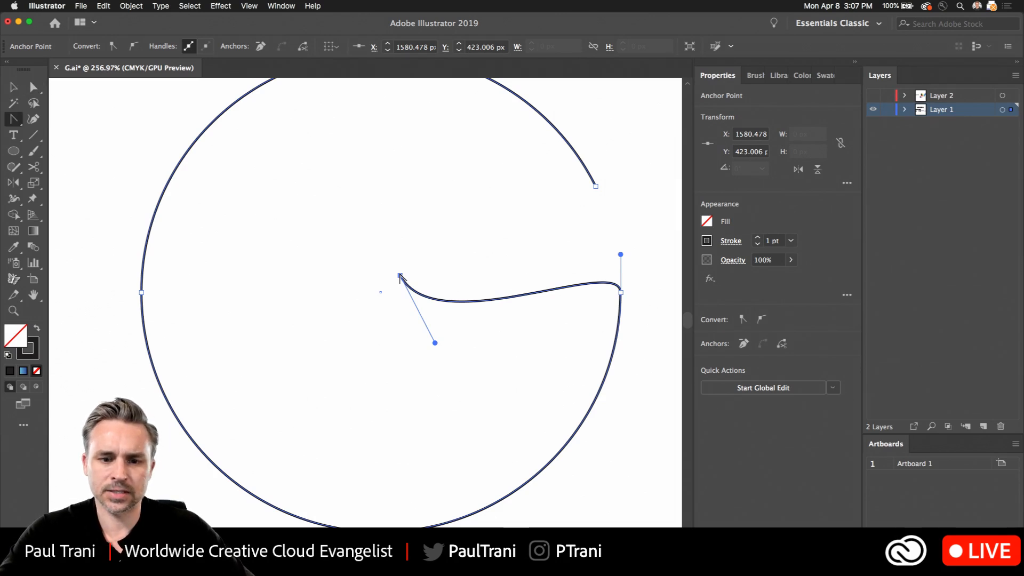
pyautogui.click(400, 276)
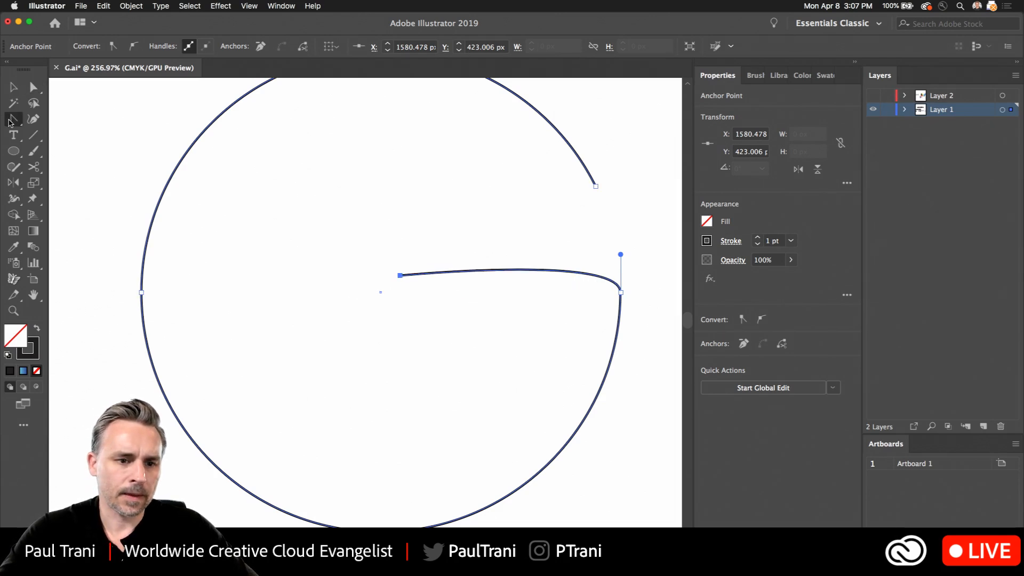
pyautogui.moveTo(10, 121); pyautogui.dragTo(96, 170)
pyautogui.click(95, 170)
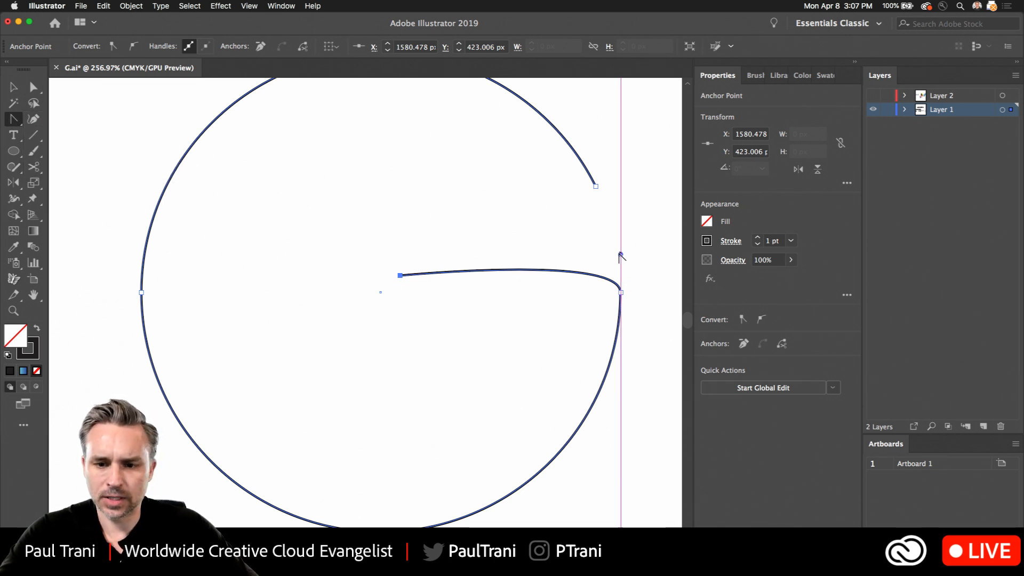
# - Convert the anchor where the copied G's crossbar meets the bowl to a corner point and level the crossbar's inner end with it
pyautogui.moveTo(620, 254); pyautogui.dragTo(621, 292)
pyautogui.press('a')
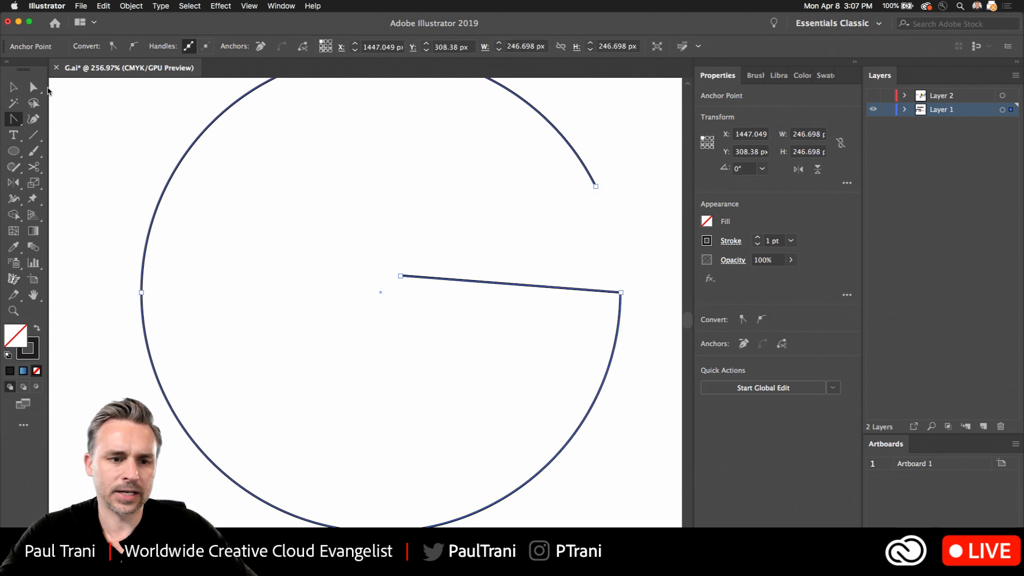
pyautogui.moveTo(400, 276); pyautogui.dragTo(400, 292)
pyautogui.click(316, 238)
pyautogui.scroll(-3, 316, 238)
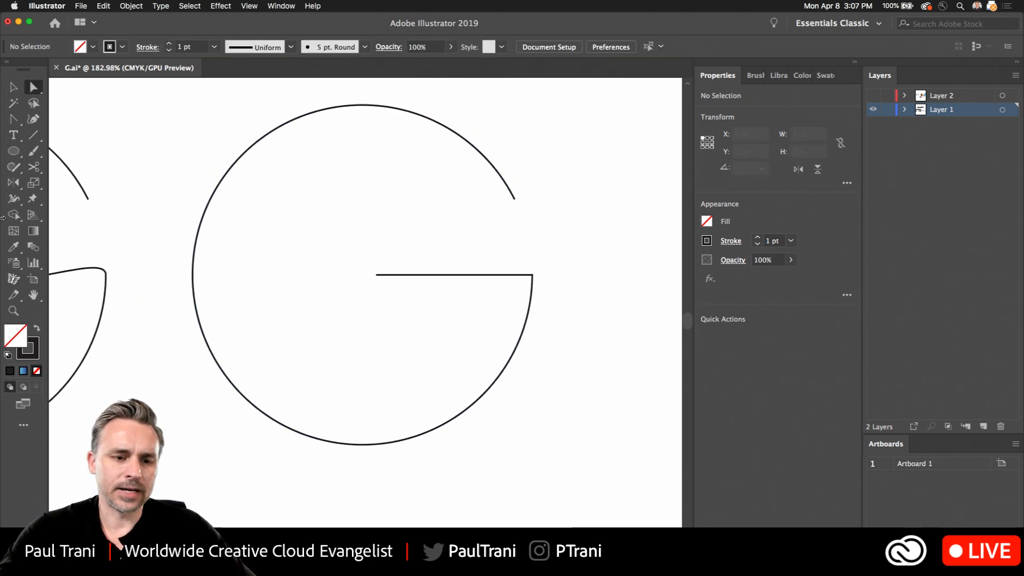
# - Draw a circle about 44 px wide inside the upper part of the G and place a copy outside its lower right
pyautogui.press('l')
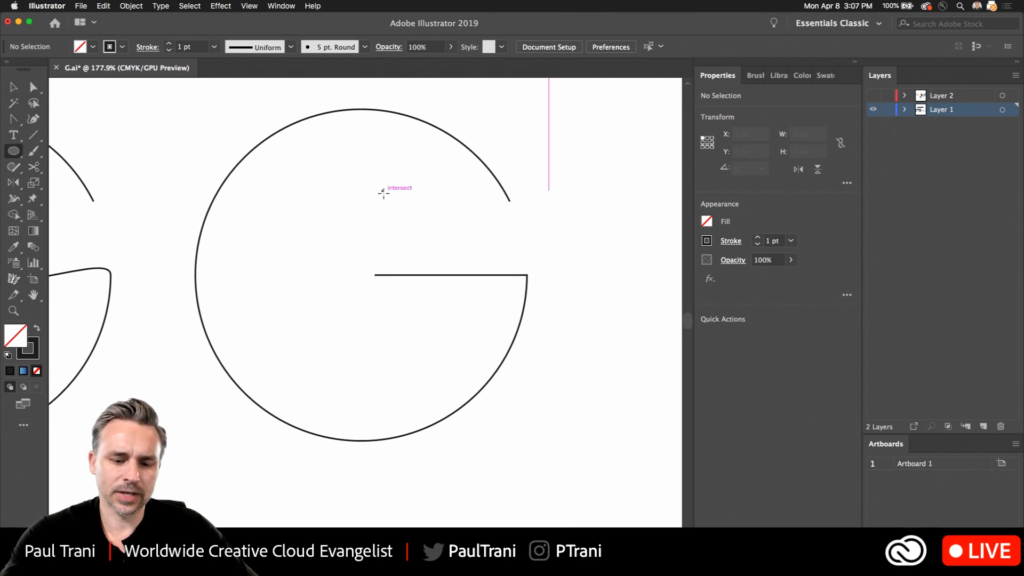
pyautogui.moveTo(382, 190)
pyautogui.mouseDown()
pyautogui.moveTo(504, 360)
pyautogui.moveTo(363, 215)
pyautogui.moveTo(557, 408)
pyautogui.mouseUp()
pyautogui.click(14, 88)
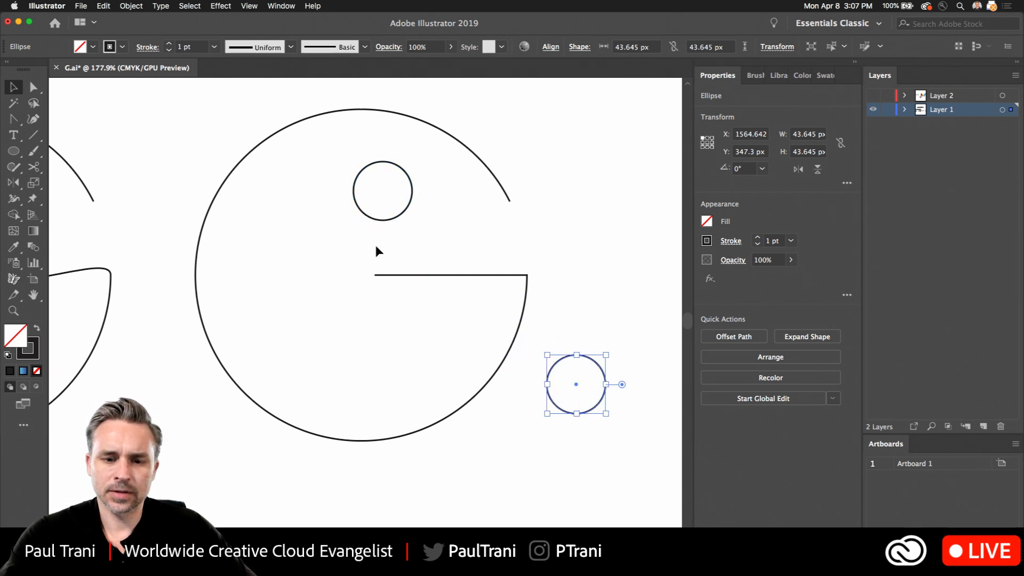
# - Swap fill and stroke on both small circles so they have a solid black fill and no stroke
pyautogui.keyDown('shift'); pyautogui.click(366, 217); pyautogui.keyUp('shift')
pyautogui.click(36, 328)
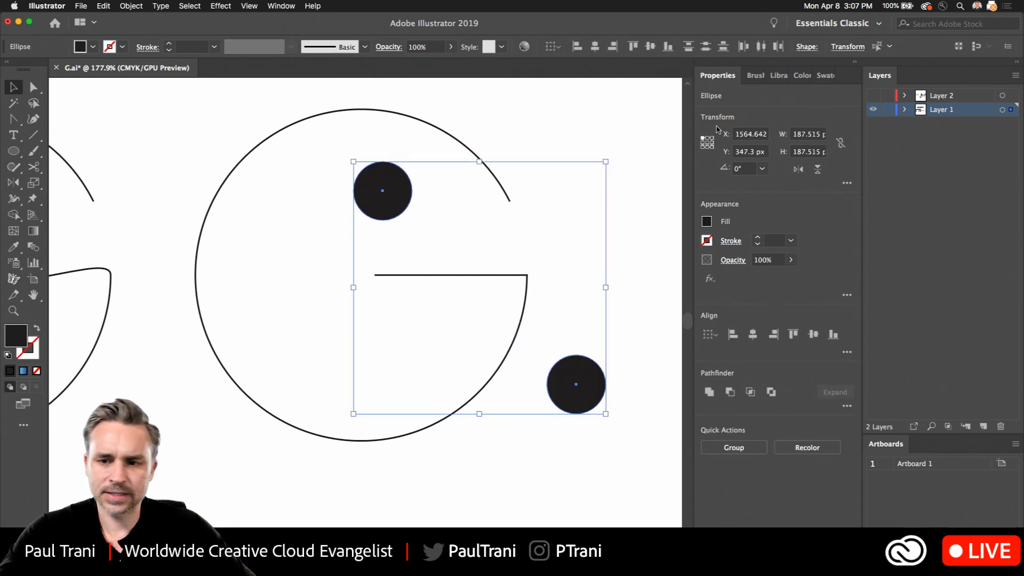
pyautogui.click(567, 143)
# - Fill the small circle inside the upper part of the G with bright pink from the color spectrum
pyautogui.click(387, 193)
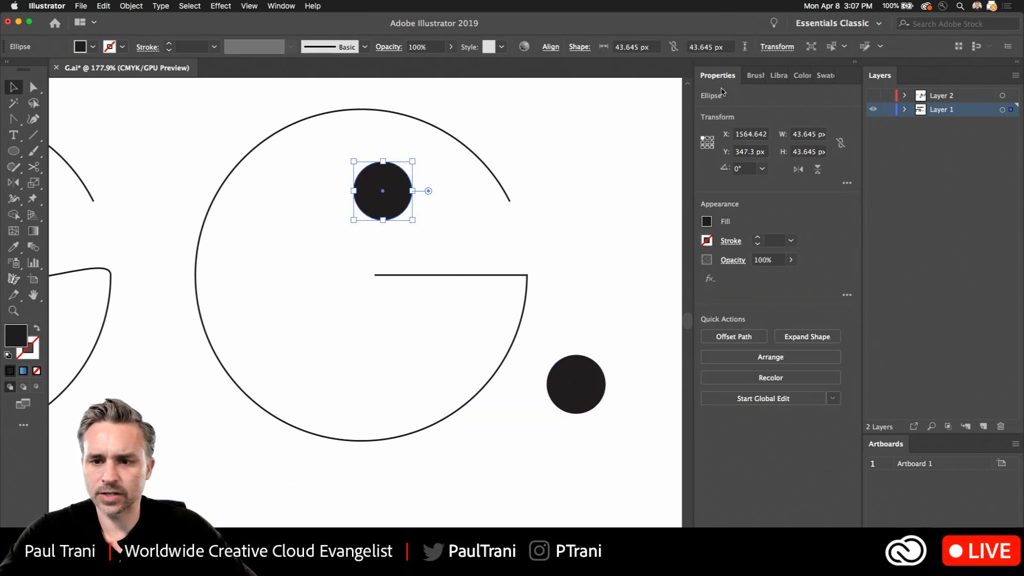
pyautogui.click(755, 76)
pyautogui.click(786, 76)
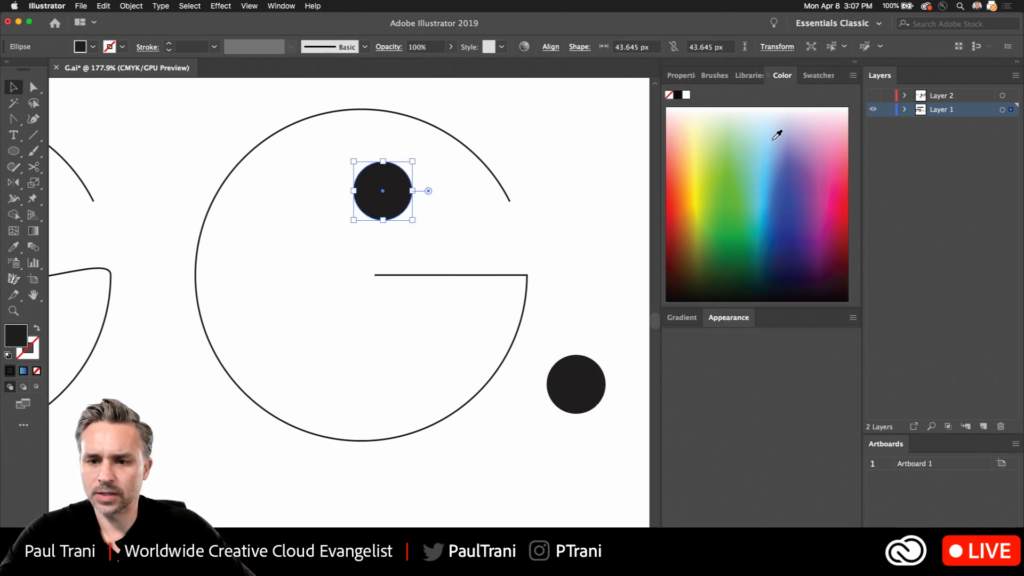
pyautogui.click(830, 191)
pyautogui.click(825, 189)
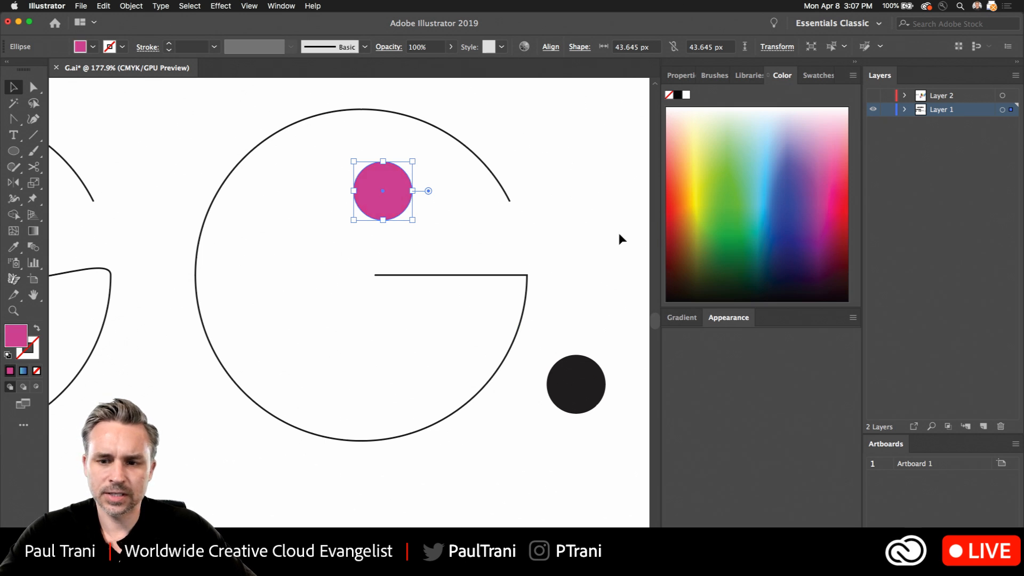
pyautogui.click(833, 188)
pyautogui.click(341, 293)
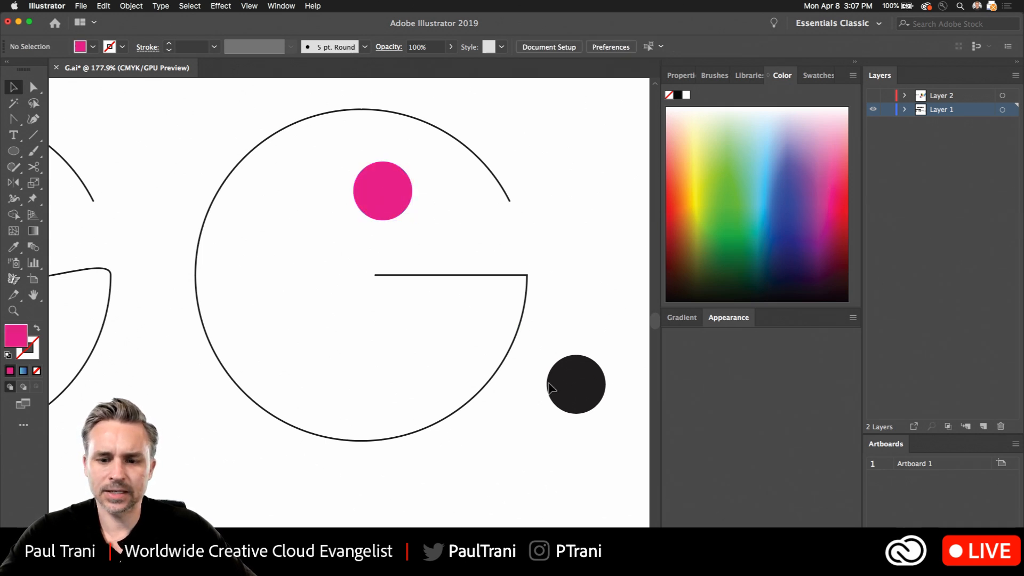
# - Fill the small circle outside the G's lower right with light blue
pyautogui.click(572, 382)
pyautogui.click(766, 182)
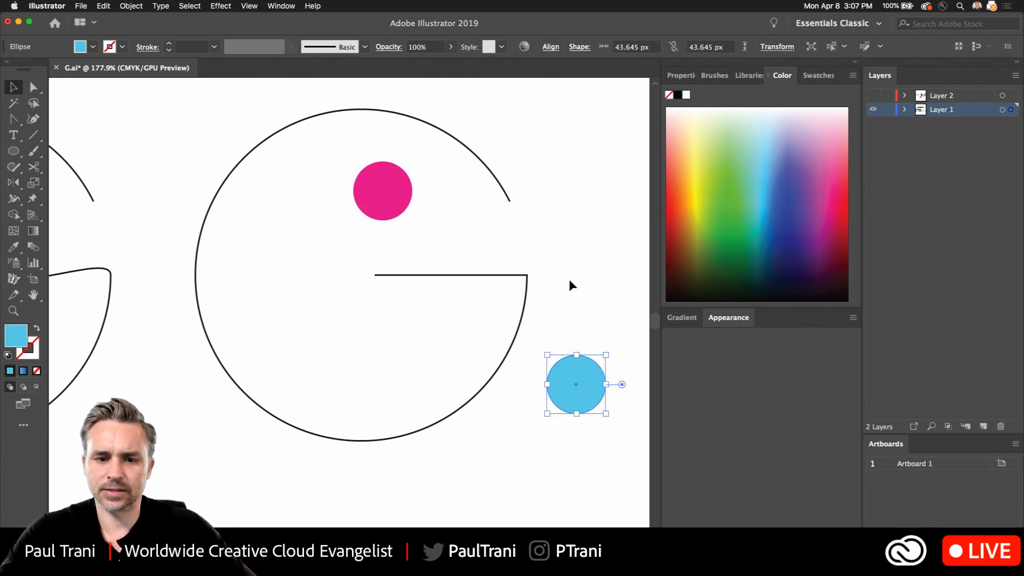
pyautogui.click(293, 218)
# - Shift the pink circle slightly upward and blend it with the light blue circle using the Blend tool
pyautogui.click(375, 175)
pyautogui.keyDown('shift'); pyautogui.click(548, 370); pyautogui.keyUp('shift')
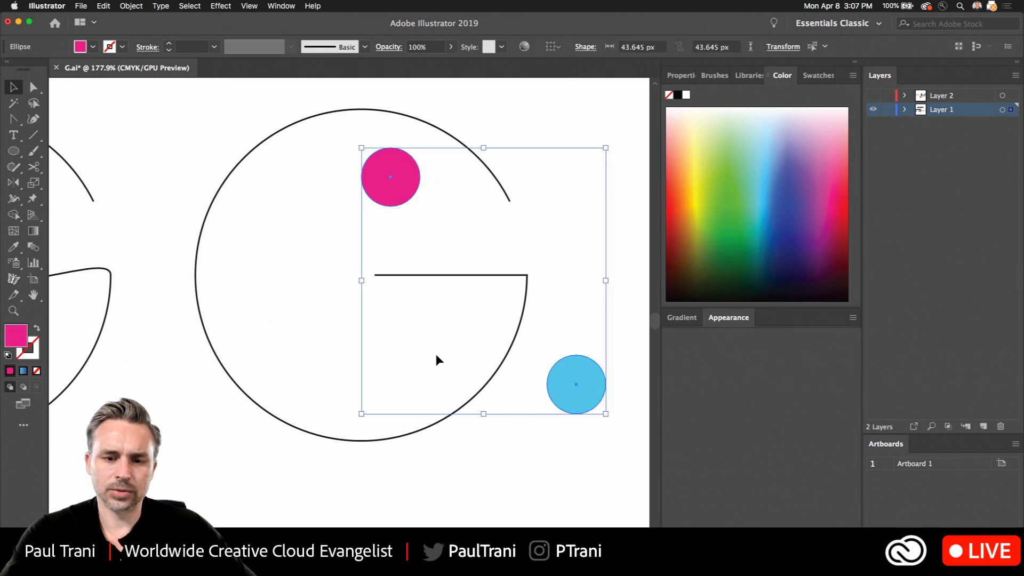
pyautogui.click(33, 247)
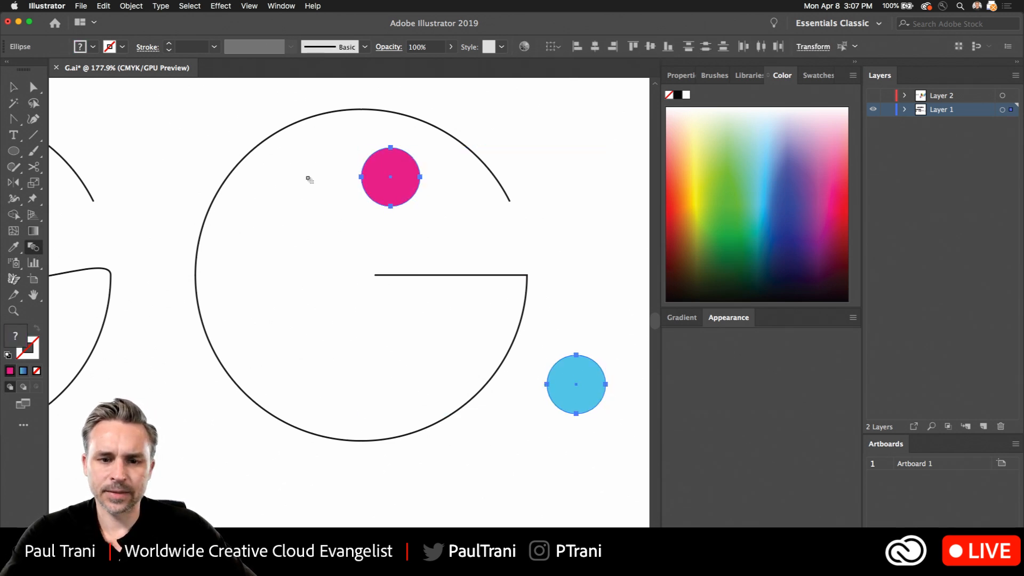
pyautogui.click(575, 383)
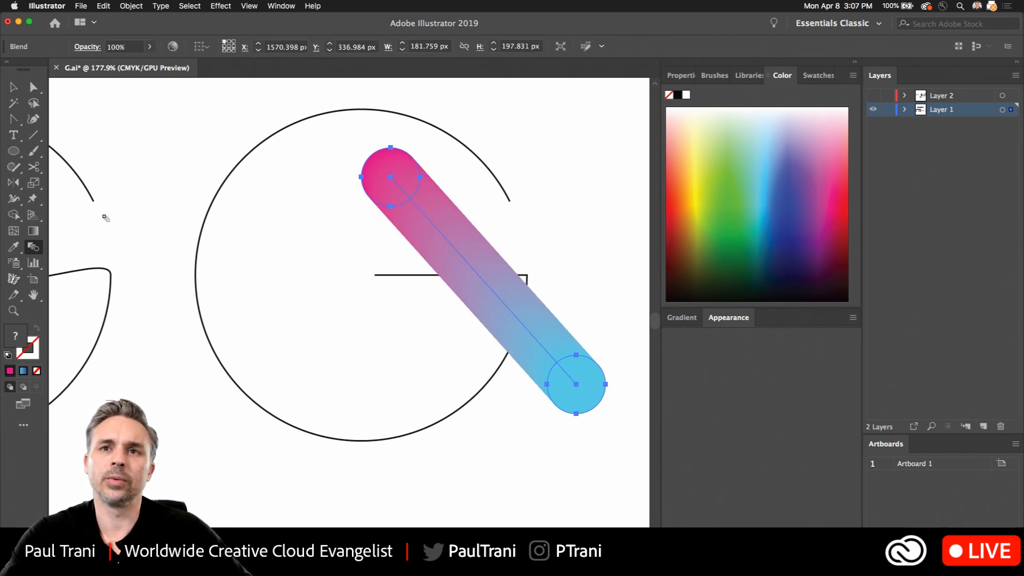
# - Move the blend down toward the lower left and cut the straight-crossbar G path to the clipboard
pyautogui.click(13, 87)
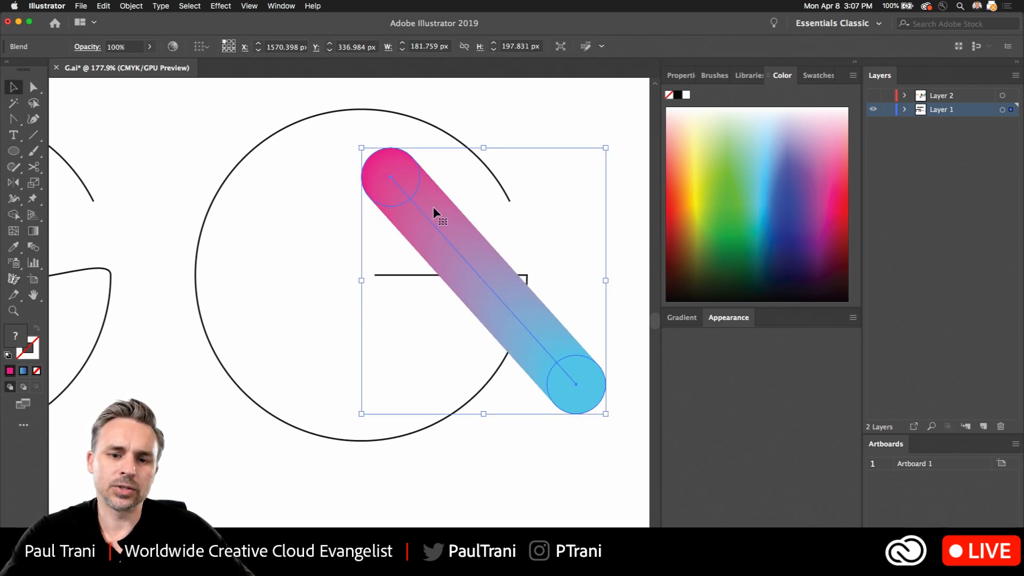
pyautogui.moveTo(424, 227); pyautogui.dragTo(369, 276)
pyautogui.click(249, 155)
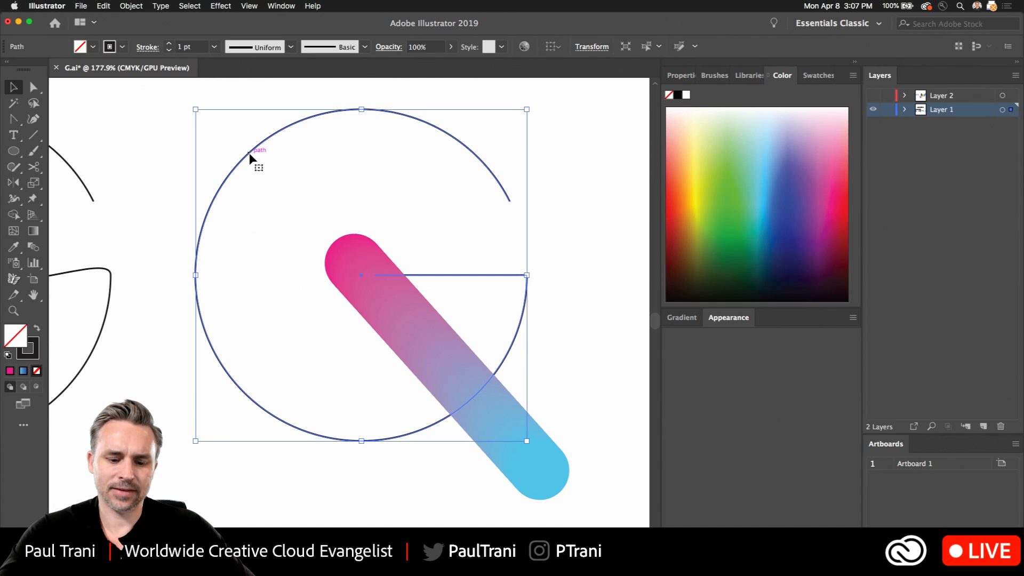
pyautogui.press('Delete')
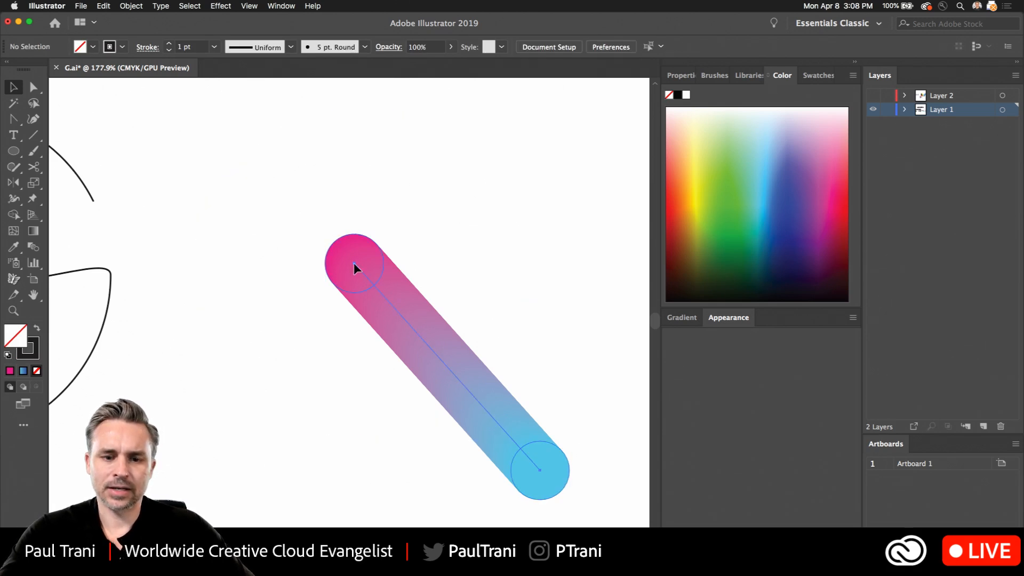
# - Move the blend to the upper left, replace its straight spine with the pasted G path in isolation mode, and leave the blend group
pyautogui.moveTo(354, 267); pyautogui.dragTo(296, 172)
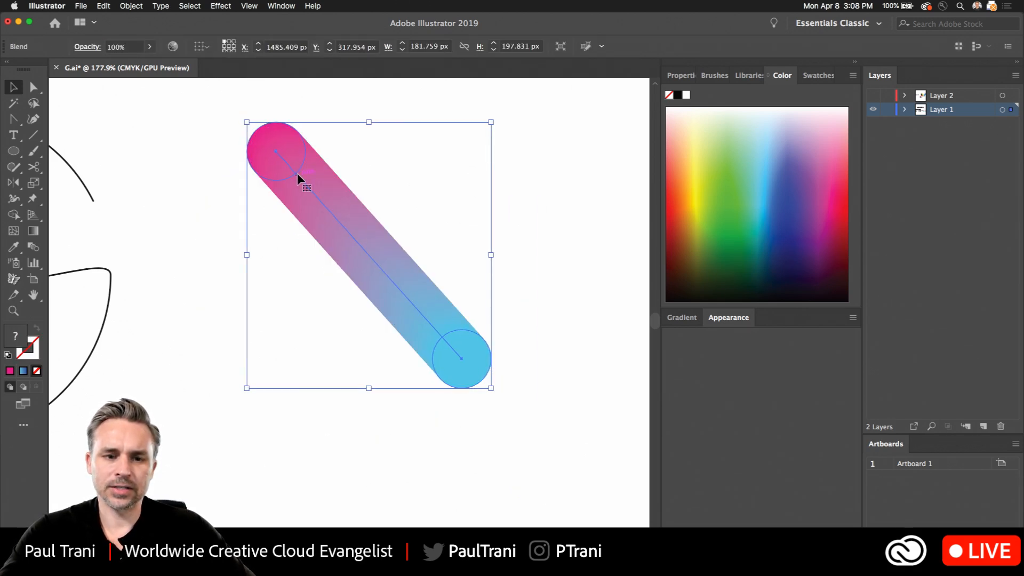
pyautogui.doubleClick(297, 173)
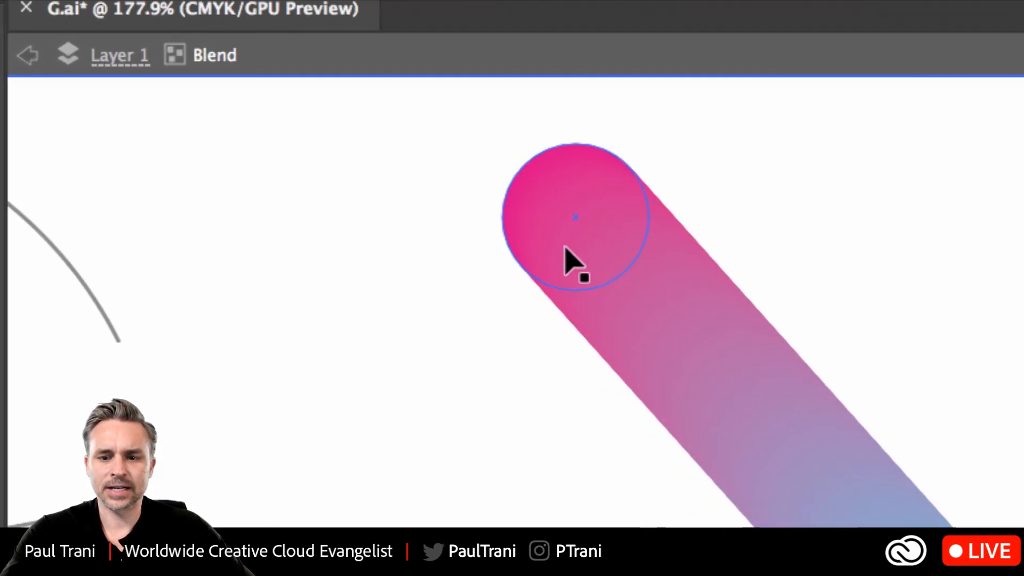
pyautogui.click(657, 315)
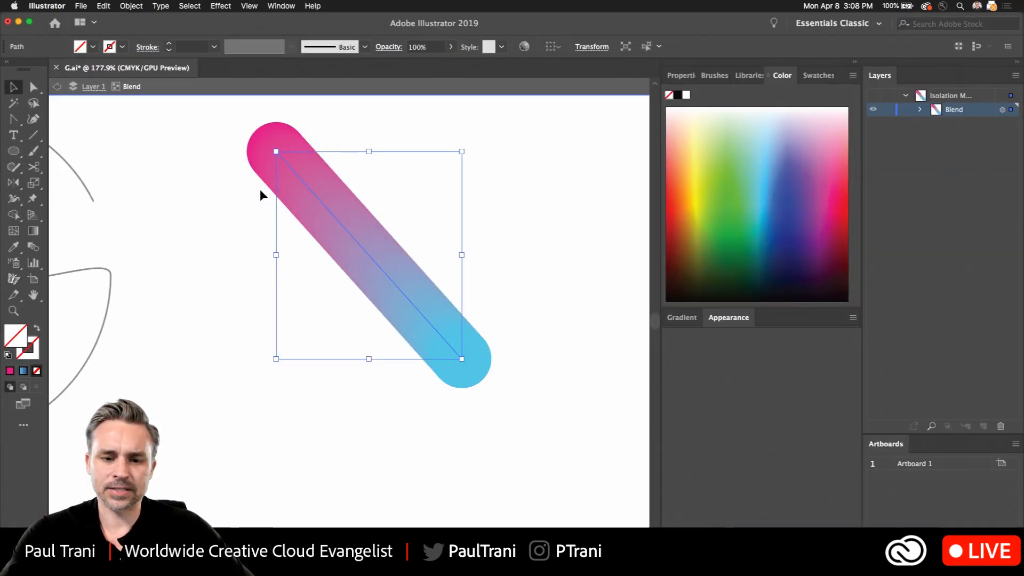
pyautogui.hotkey('ctrl', 'v')
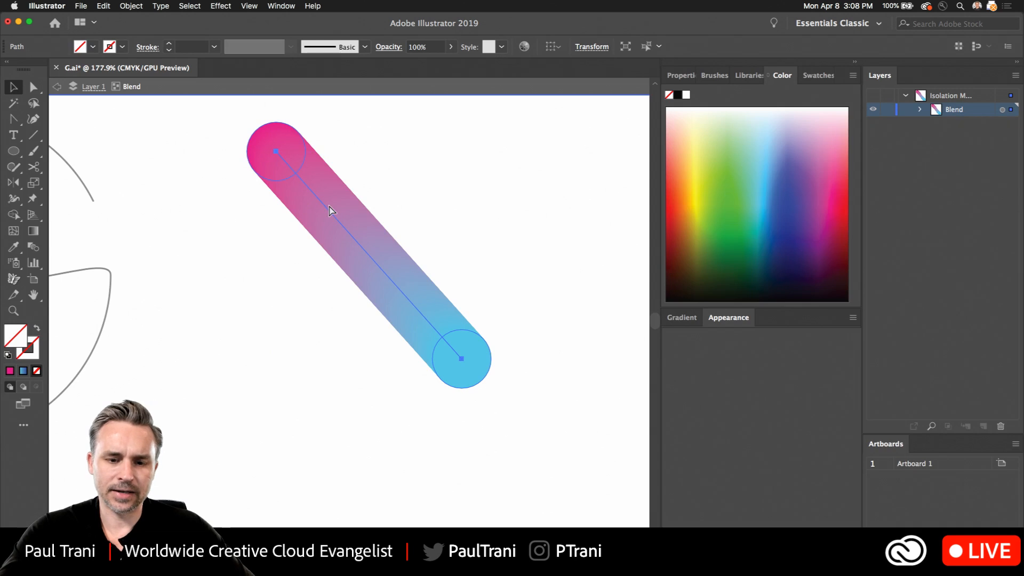
pyautogui.click(331, 215)
pyautogui.press('Delete')
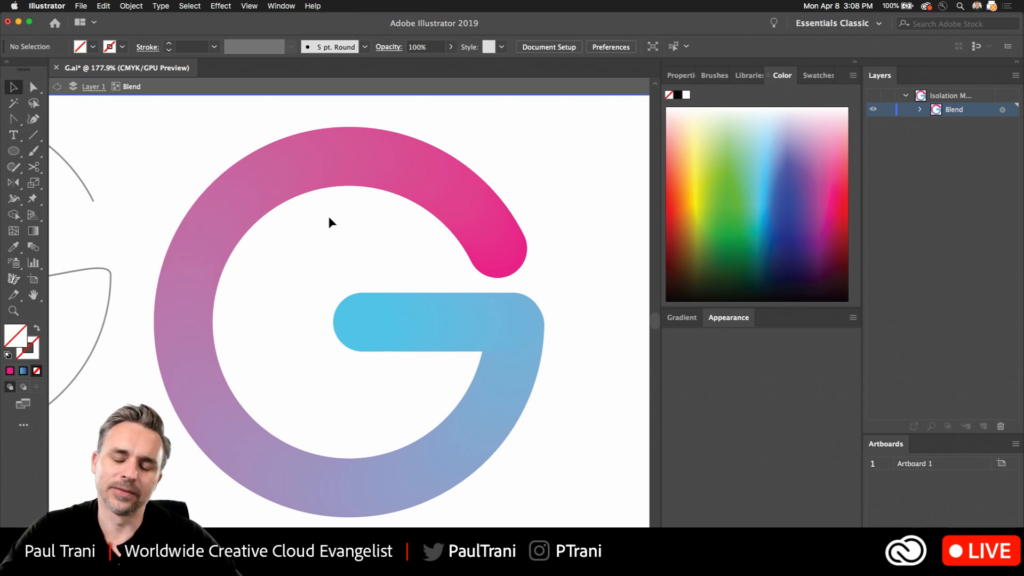
pyautogui.click(273, 179)
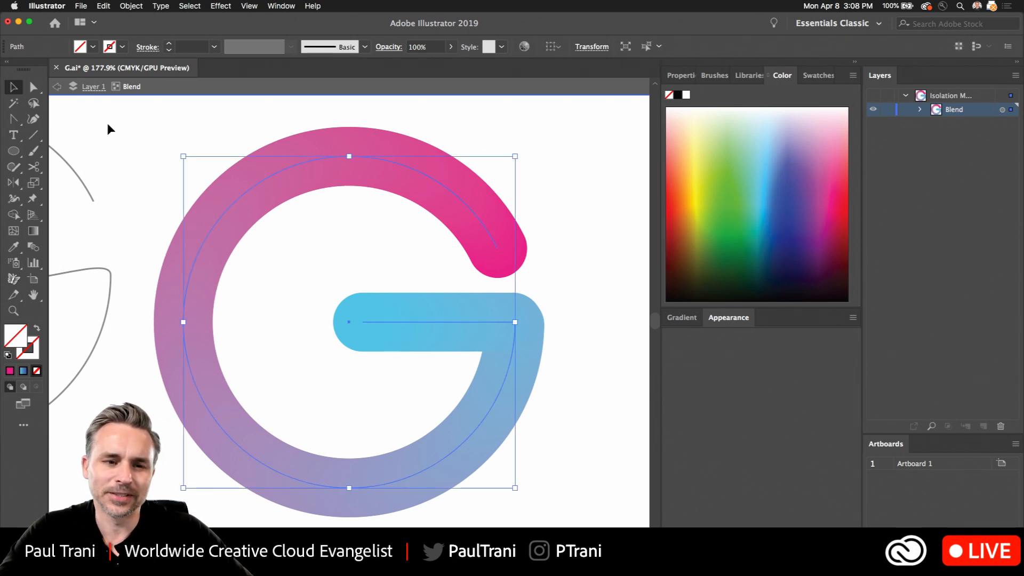
pyautogui.click(54, 87)
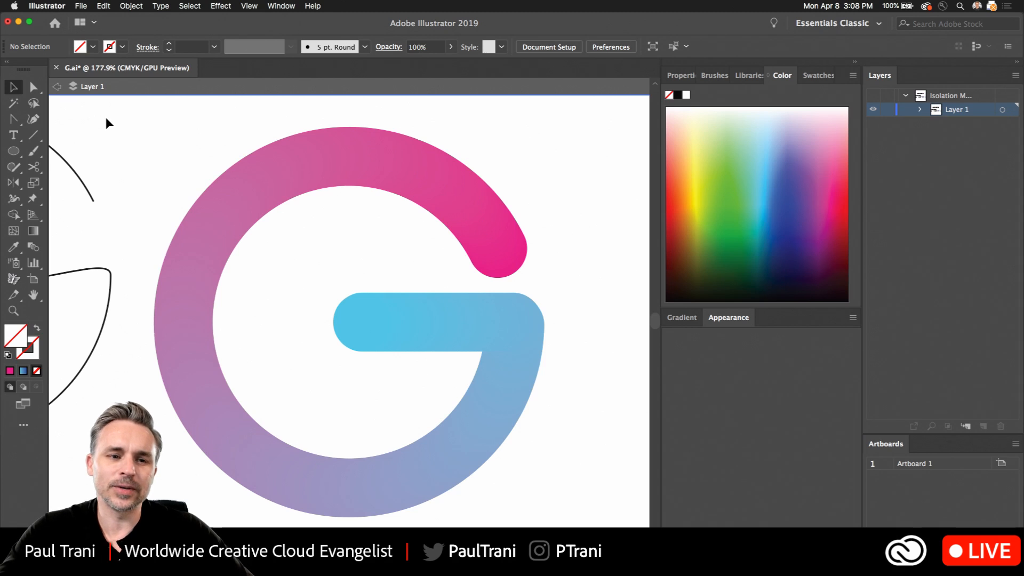
# - Try solid swatches such as orange, yellow, dark blue and red-orange on the pink circle at the blend's upper end
pyautogui.click(496, 222)
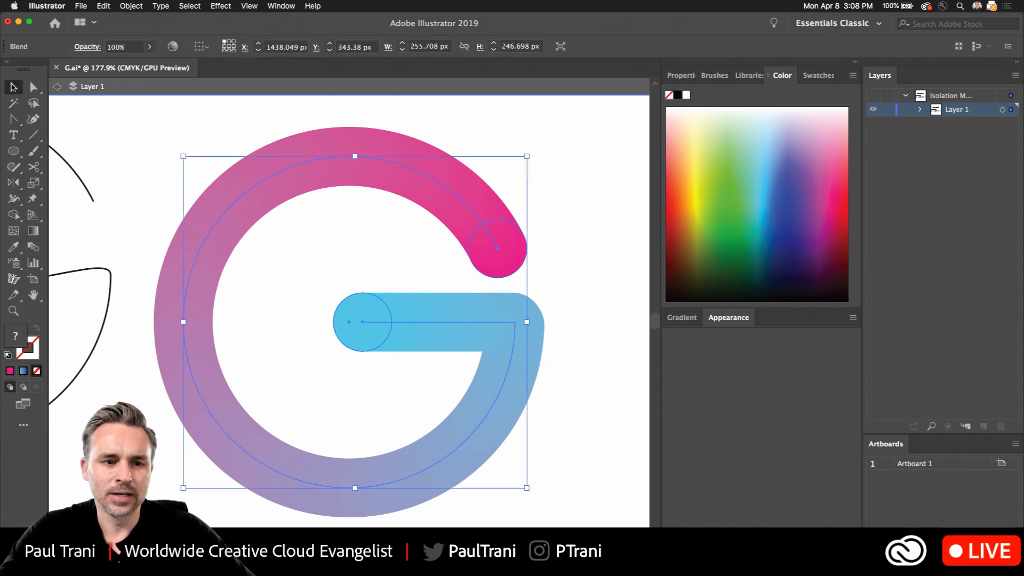
pyautogui.press('a')
pyautogui.click(476, 268)
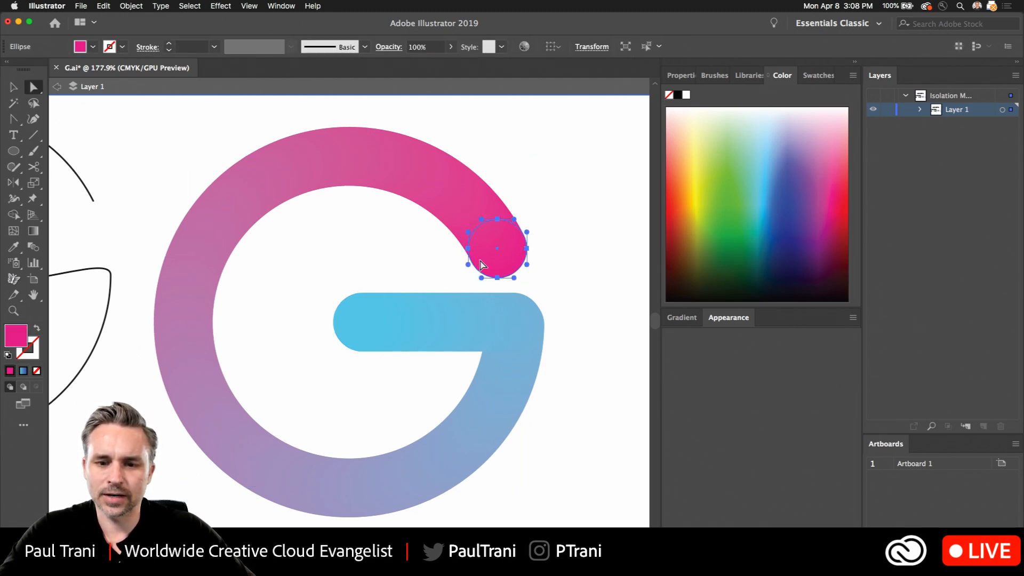
pyautogui.click(816, 76)
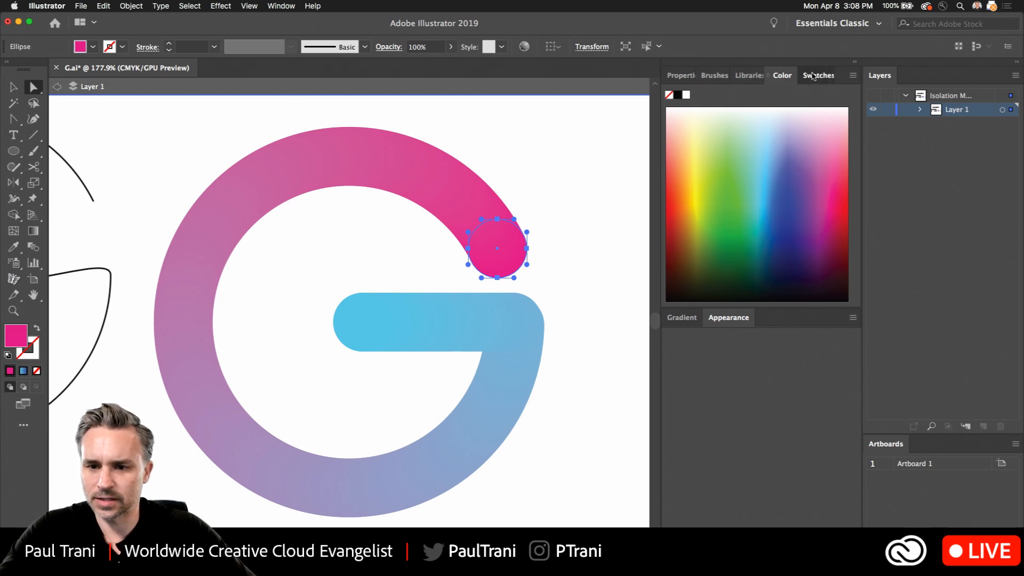
pyautogui.click(749, 122)
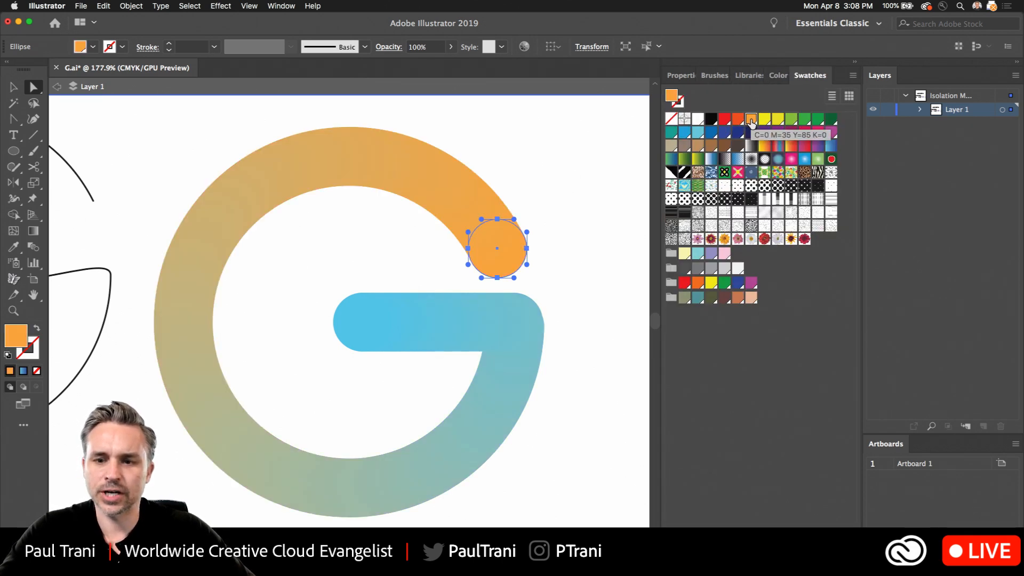
pyautogui.click(764, 120)
pyautogui.click(763, 134)
pyautogui.click(737, 132)
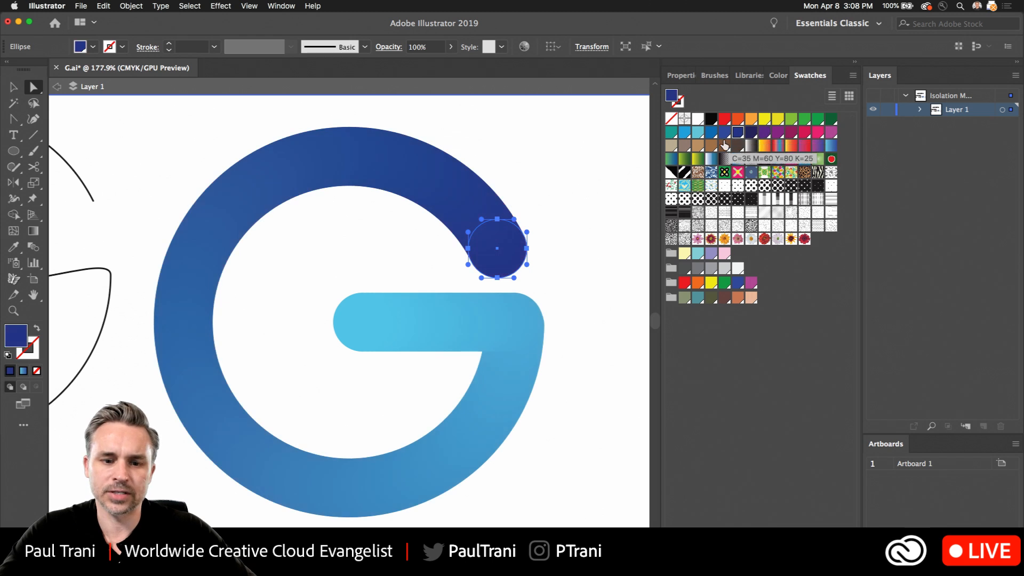
pyautogui.click(724, 145)
pyautogui.click(738, 120)
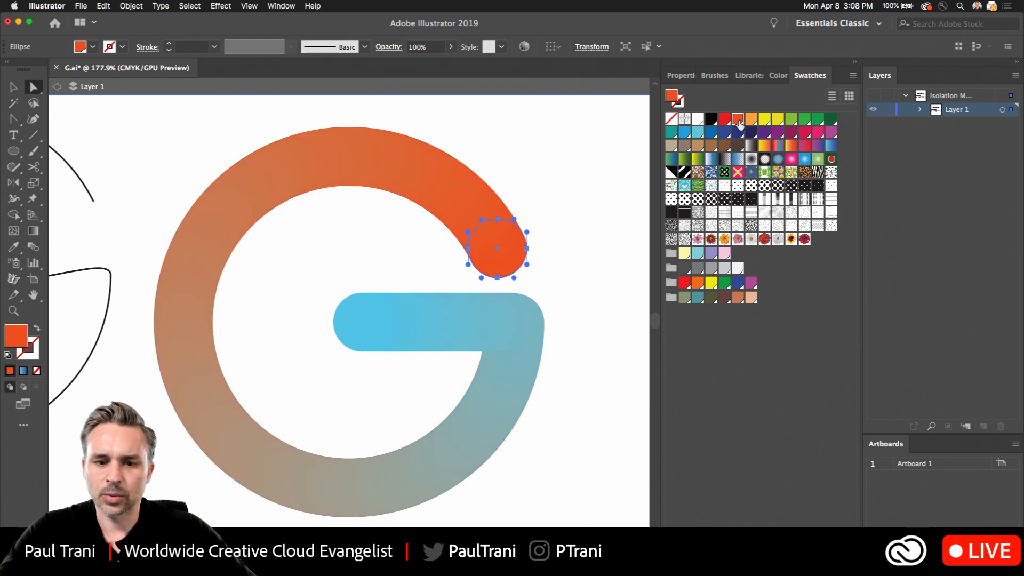
pyautogui.click(739, 133)
pyautogui.click(764, 118)
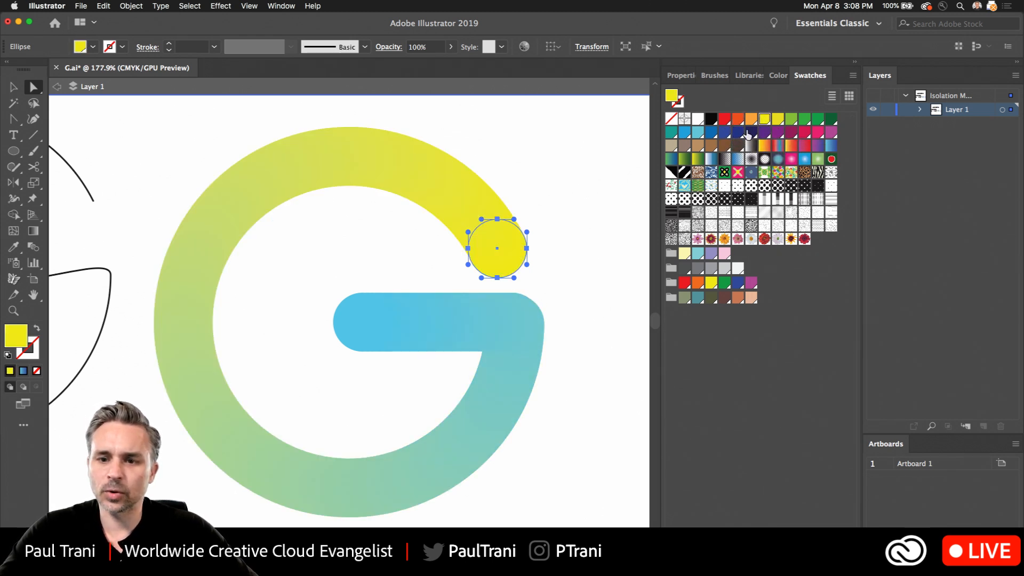
pyautogui.click(750, 120)
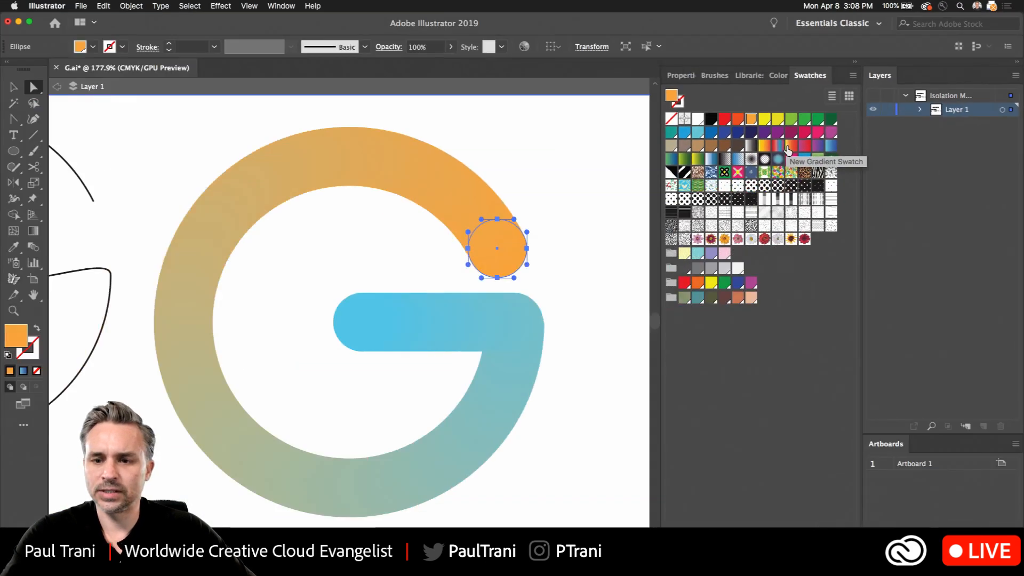
# - Fill the blend's upper end circle with the yellow-to-red gradient swatch and its crossbar end circle with the light-to-dark-blue gradient, and exit isolation mode
pyautogui.click(789, 148)
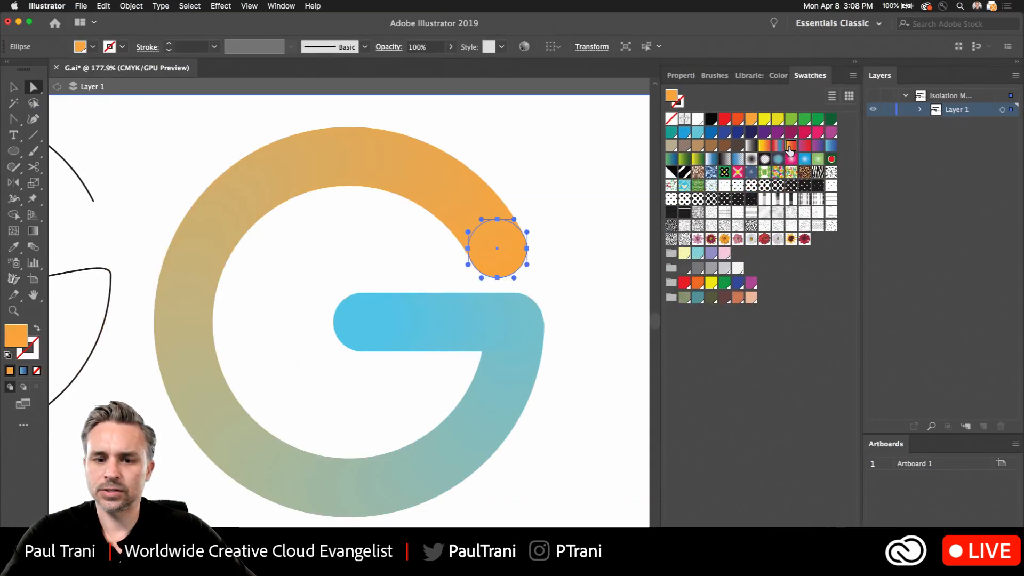
pyautogui.click(362, 322)
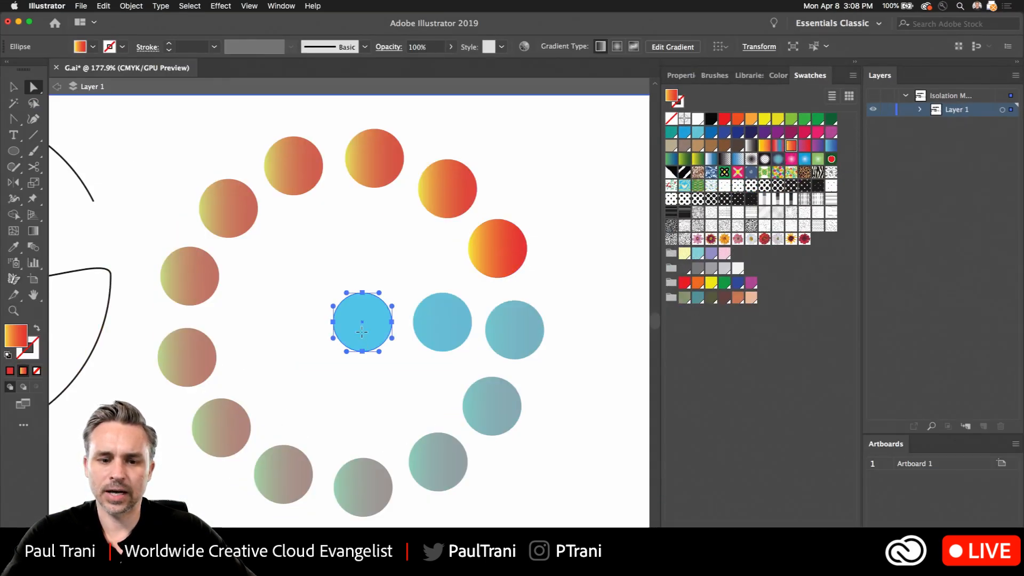
pyautogui.click(830, 147)
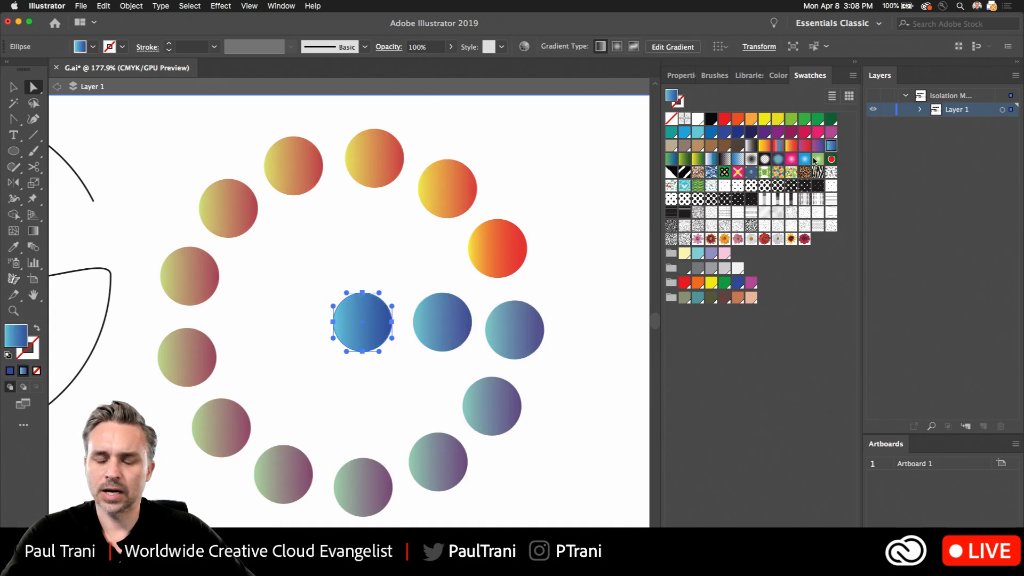
pyautogui.click(58, 88)
pyautogui.press('v')
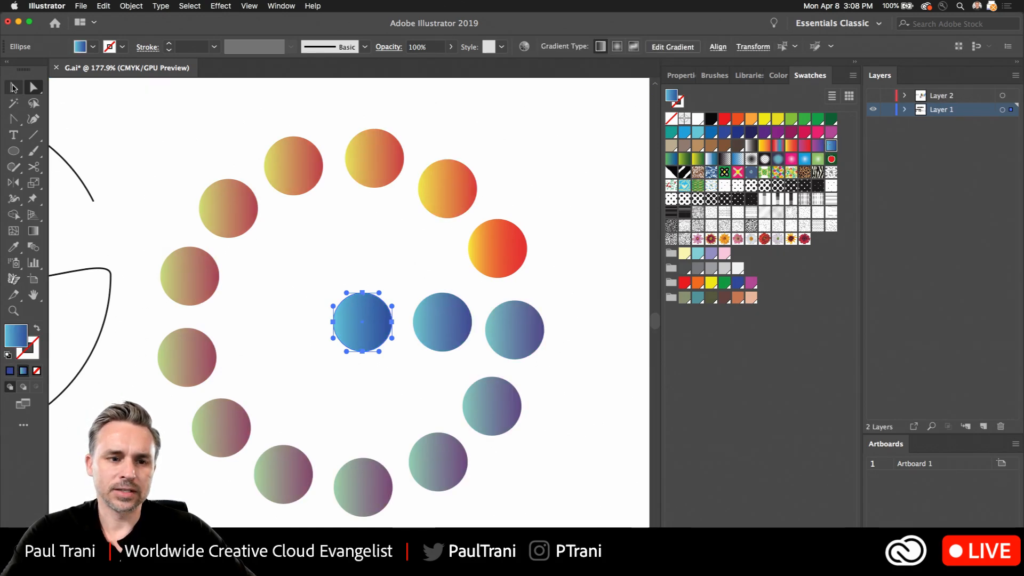
# - Set the gradient G blend's spacing to Specified Steps with 120 steps, with the preview turned on
pyautogui.click(219, 213)
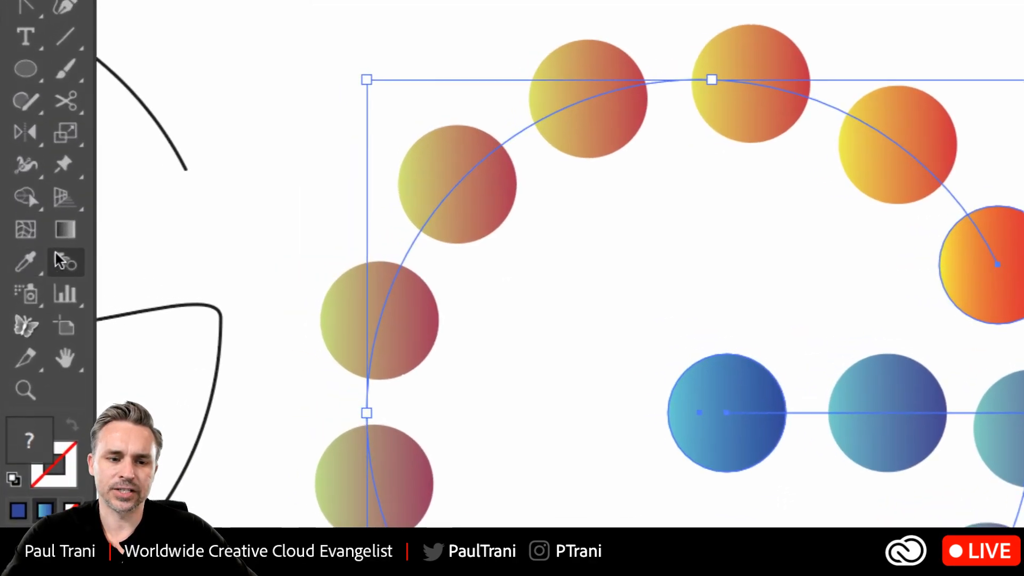
pyautogui.doubleClick(58, 258)
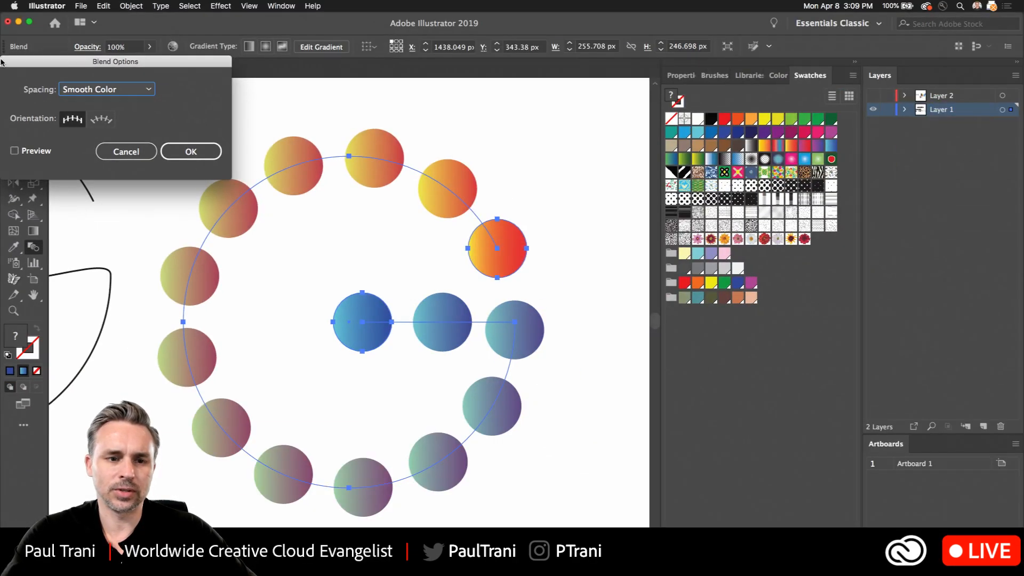
pyautogui.moveTo(58, 62); pyautogui.dragTo(579, 209)
pyautogui.click(536, 300)
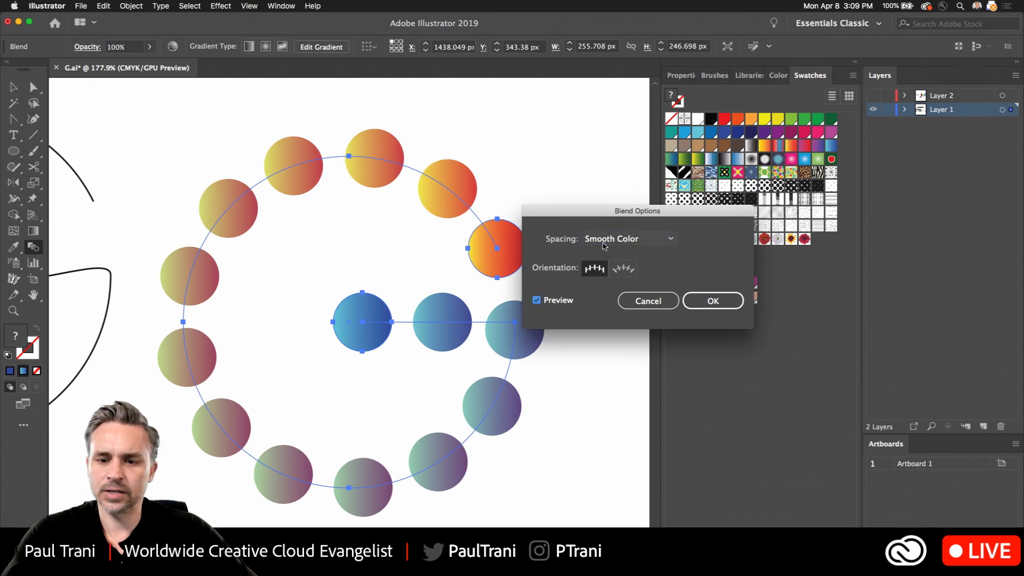
pyautogui.click(618, 238)
pyautogui.click(599, 268)
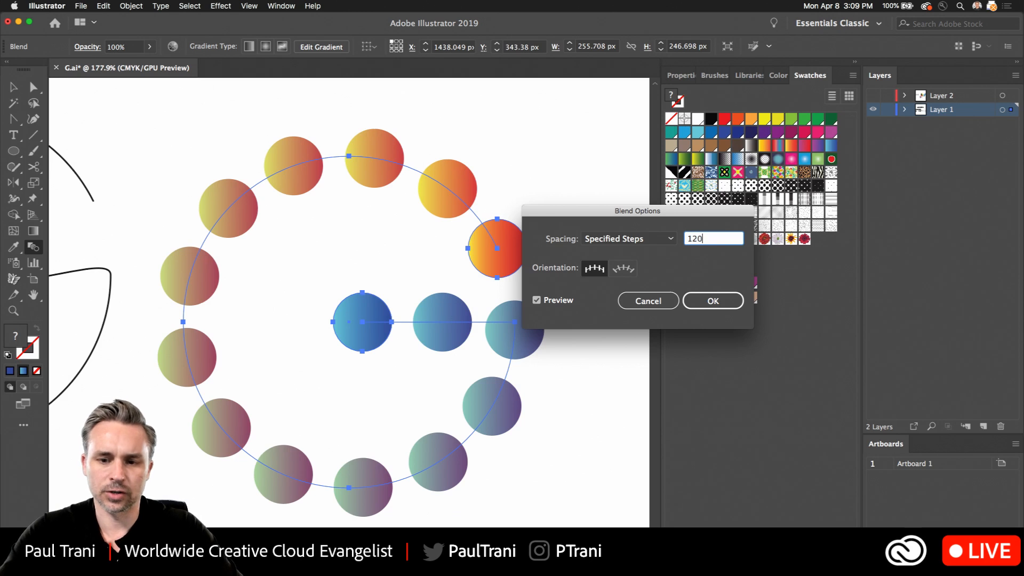
pyautogui.write('120')
pyautogui.press('Tab')
# - Try 200 specified steps for the G blend, settle on 300, and apply the blend options
pyautogui.click(715, 244)
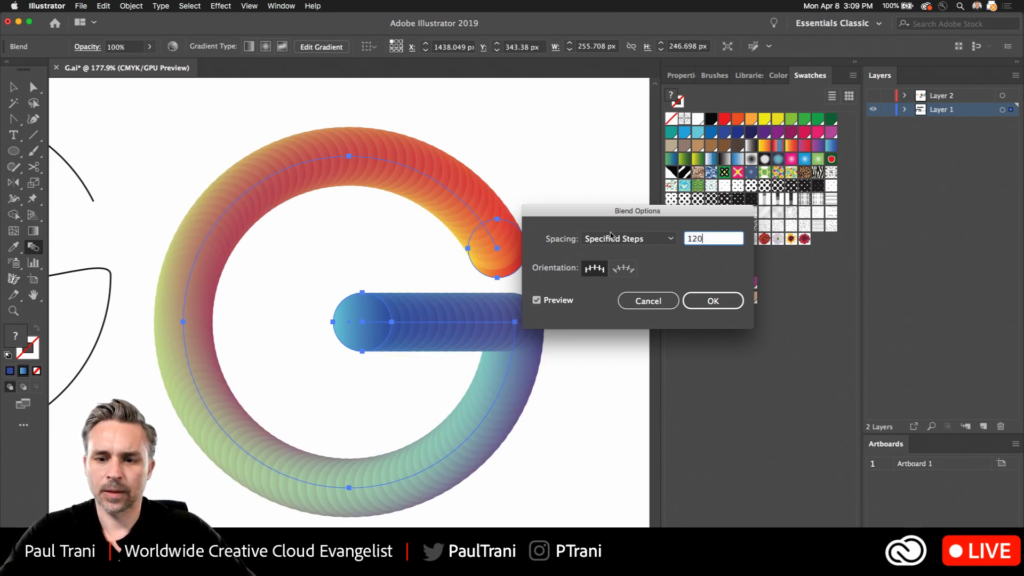
pyautogui.write('200')
pyautogui.press('Tab')
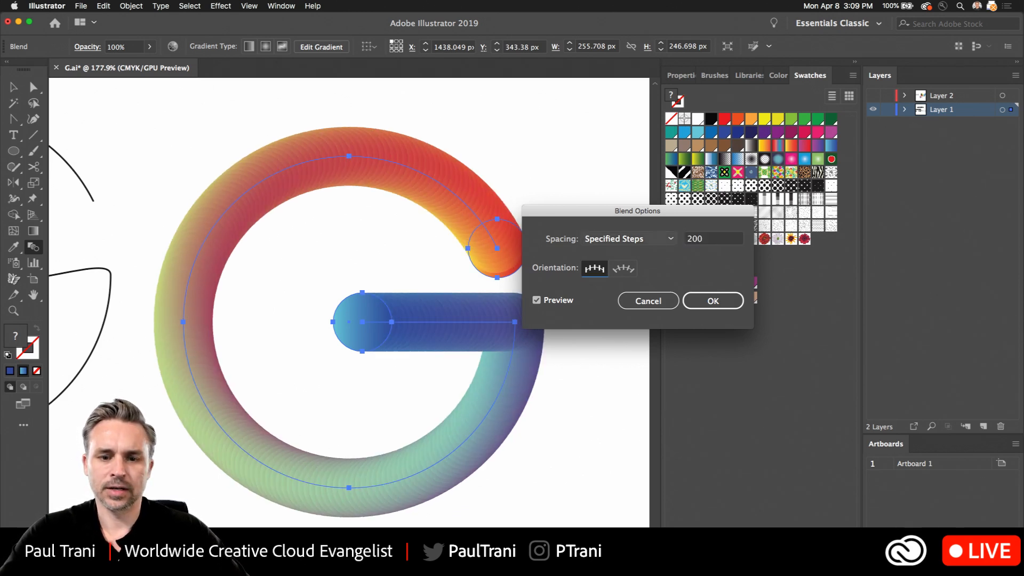
pyautogui.click(712, 243)
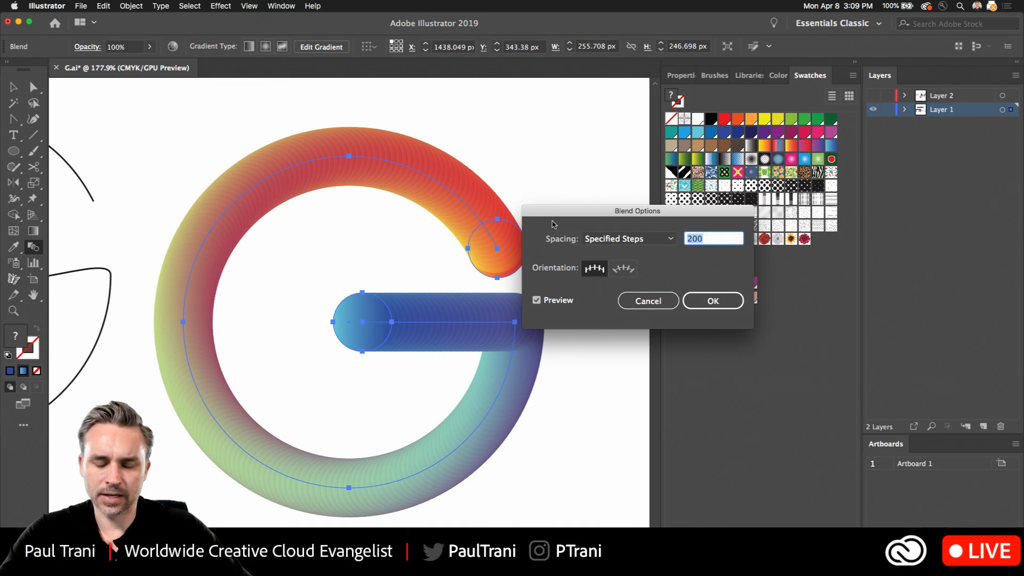
pyautogui.write('3')
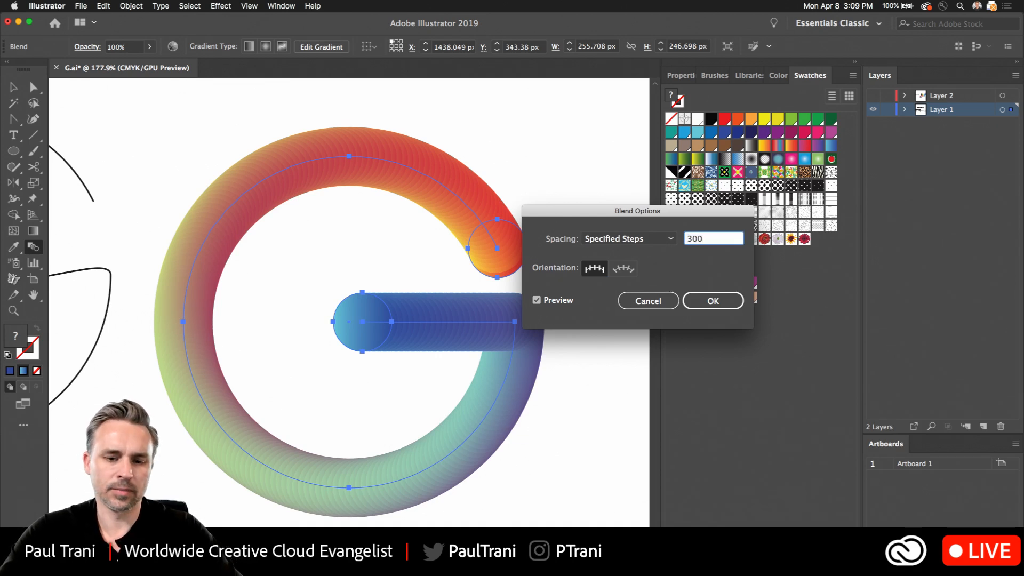
pyautogui.press('Tab')
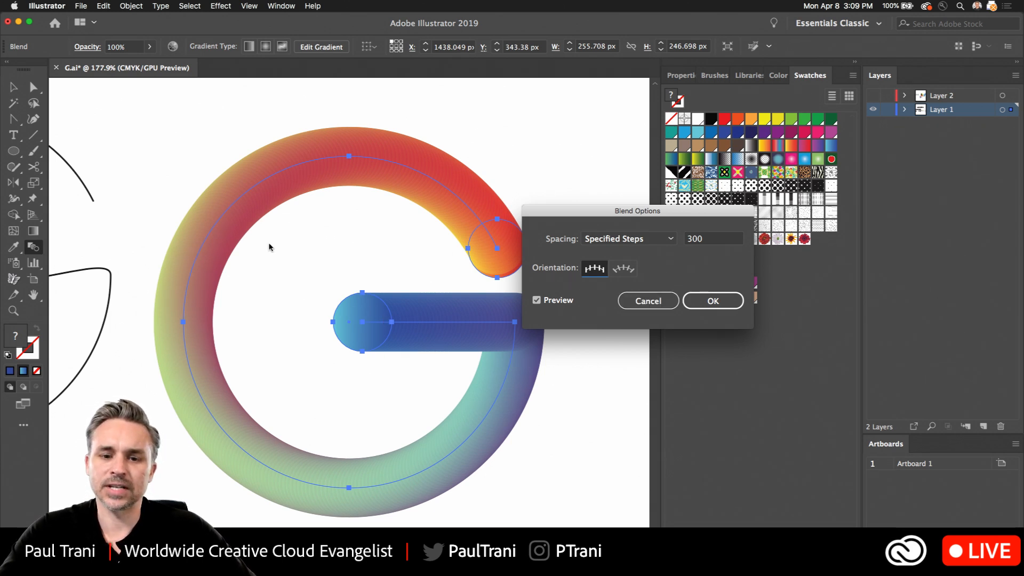
pyautogui.click(703, 301)
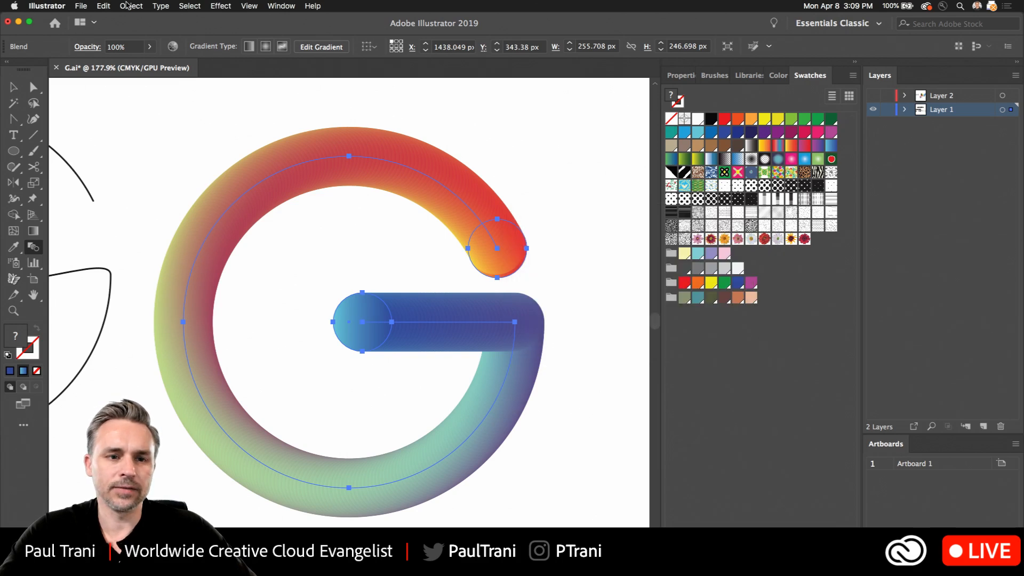
# - Reverse the gradient G blend's stacking order front to back and deselect it
pyautogui.click(128, 5)
pyautogui.click(128, 6)
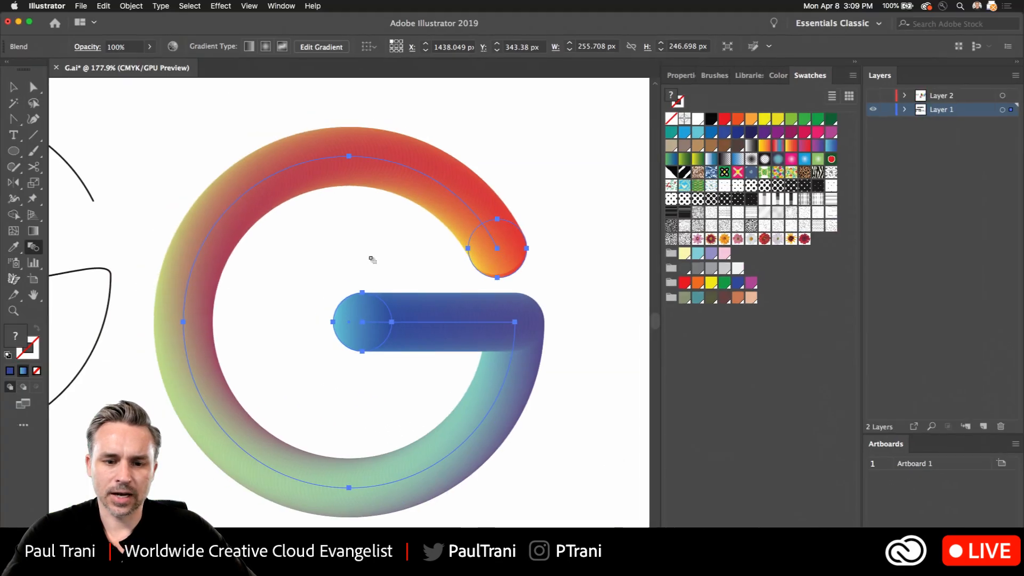
pyautogui.press('v')
pyautogui.click(129, 155)
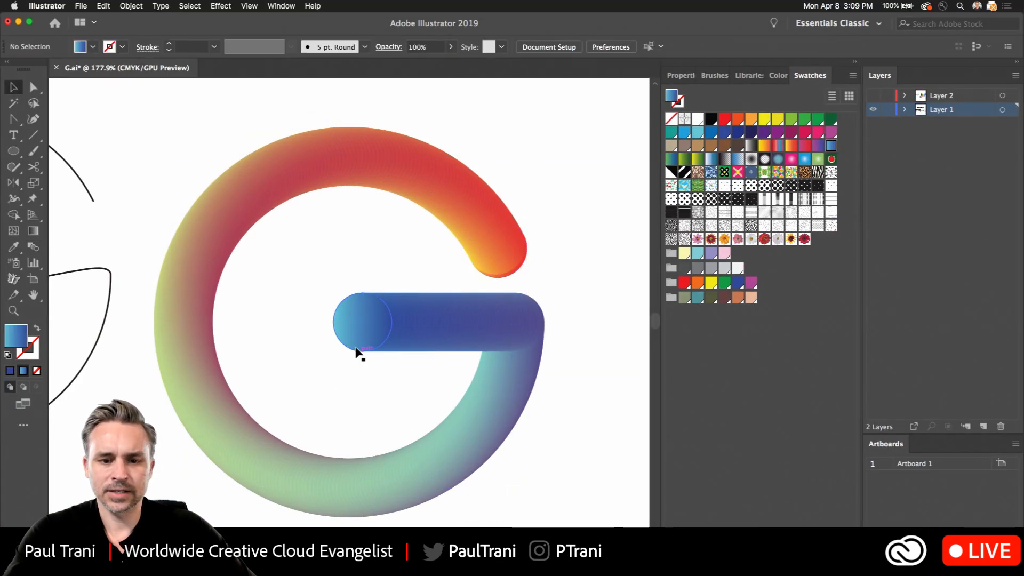
pyautogui.moveTo(149, 120); pyautogui.dragTo(526, 337)
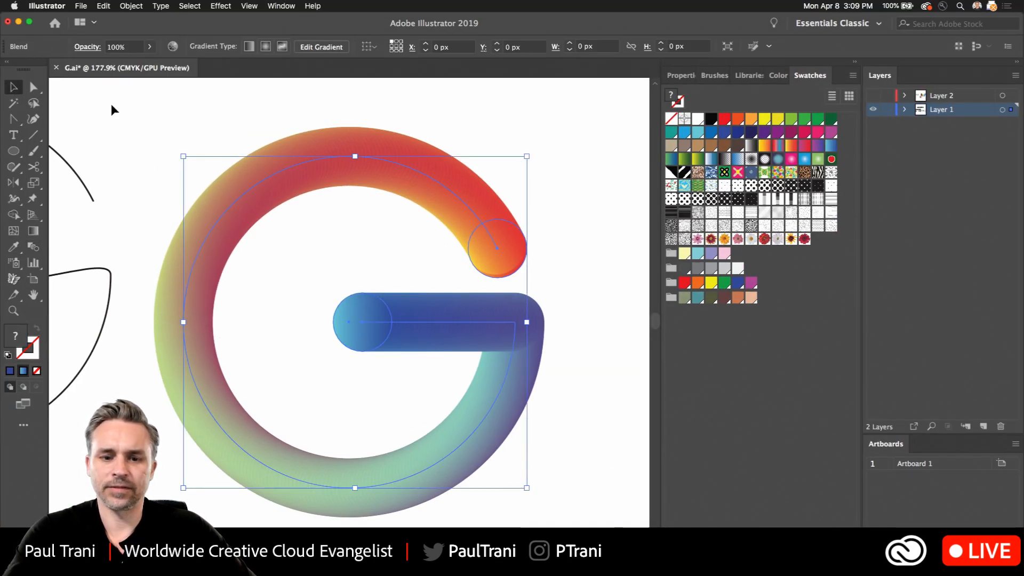
pyautogui.click(130, 7)
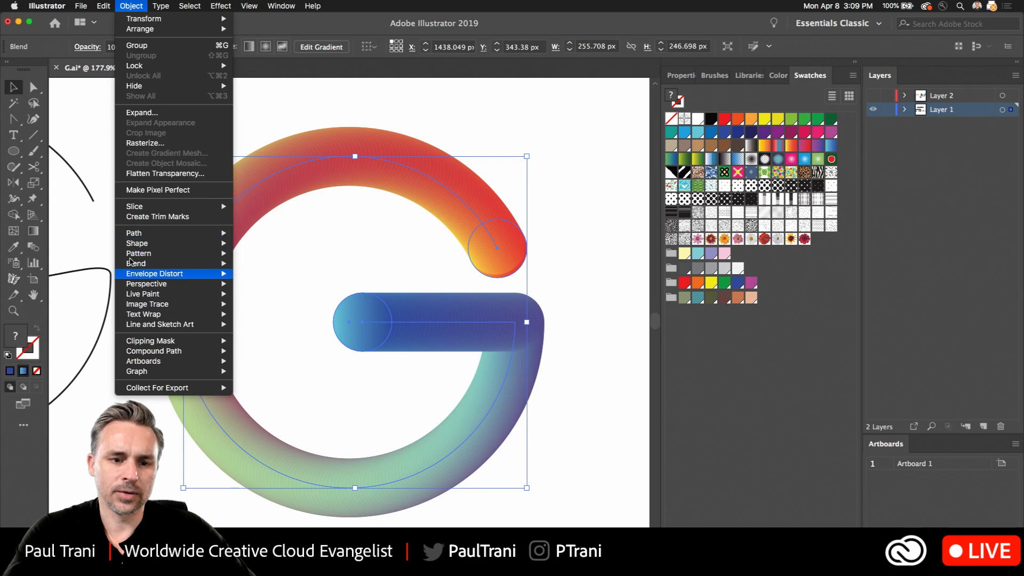
pyautogui.moveTo(133, 263)
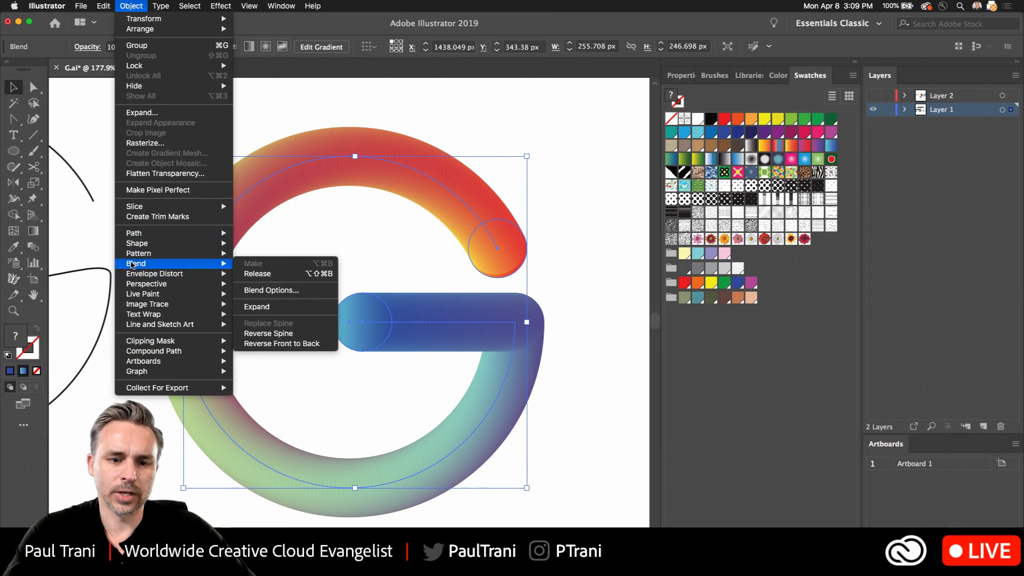
pyautogui.click(271, 346)
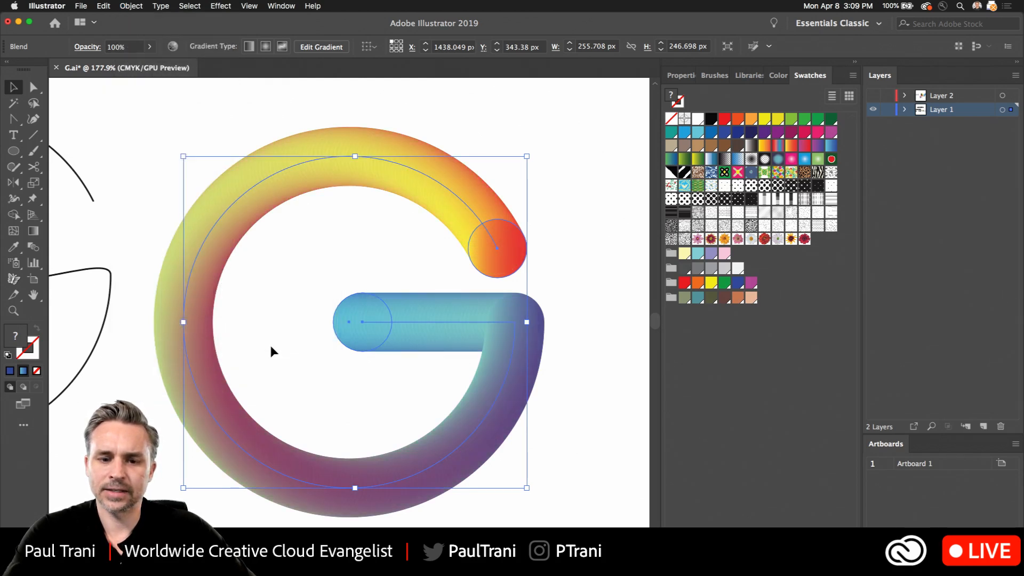
pyautogui.click(323, 275)
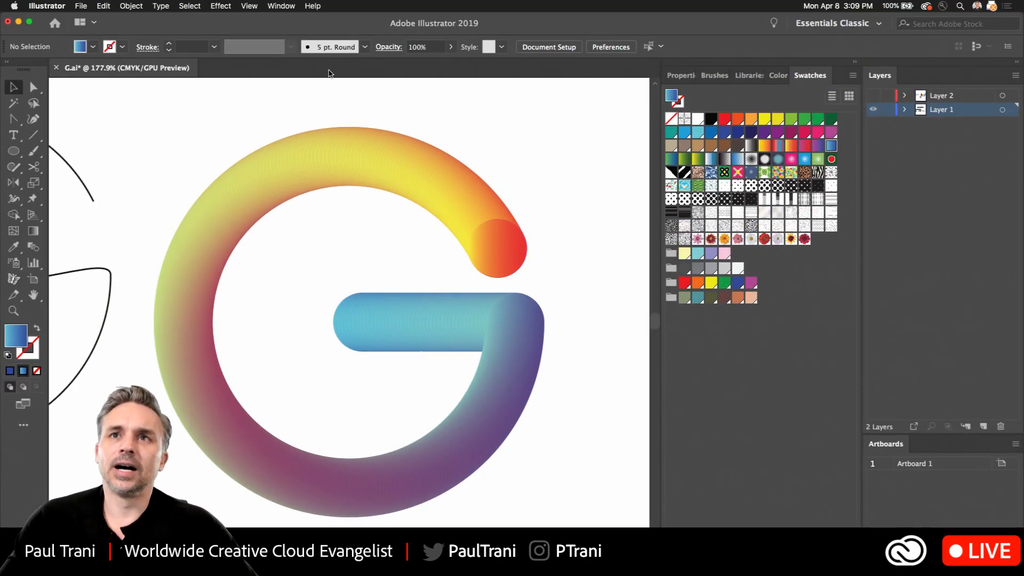
# - Make Layer 2 visible again alongside the gradient G
pyautogui.scroll(-2, 178, 193)
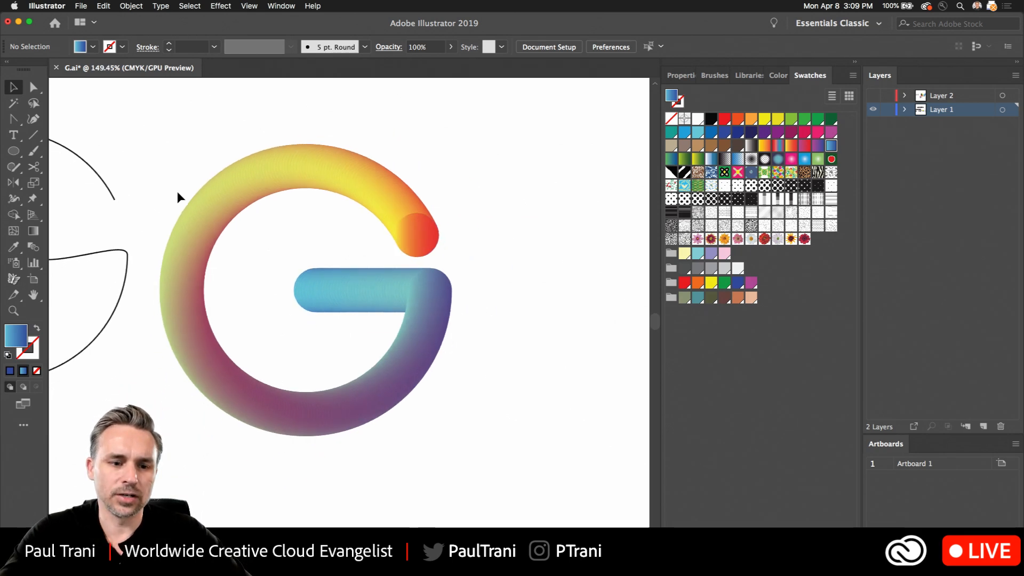
pyautogui.scroll(-5, 178, 193)
pyautogui.moveTo(243, 210); pyautogui.dragTo(529, 278)
pyautogui.moveTo(371, 228); pyautogui.dragTo(351, 219)
pyautogui.moveTo(312, 167); pyautogui.dragTo(200, 188)
pyautogui.click(873, 95)
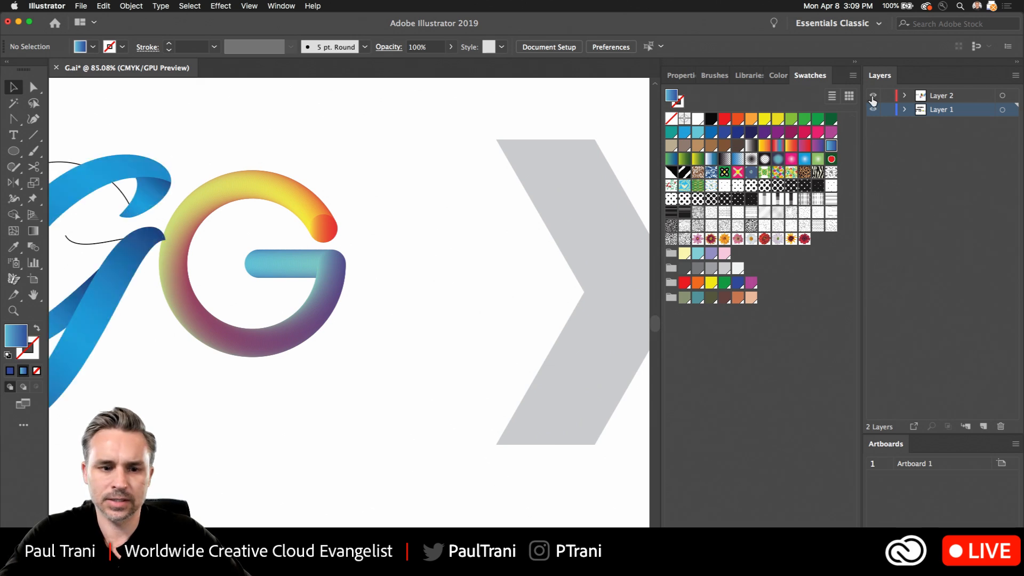
# - Select the separate blue and pink circles and join them with the Blend tool
pyautogui.scroll(5, 349, 302)
pyautogui.scroll(-10, 450, 217)
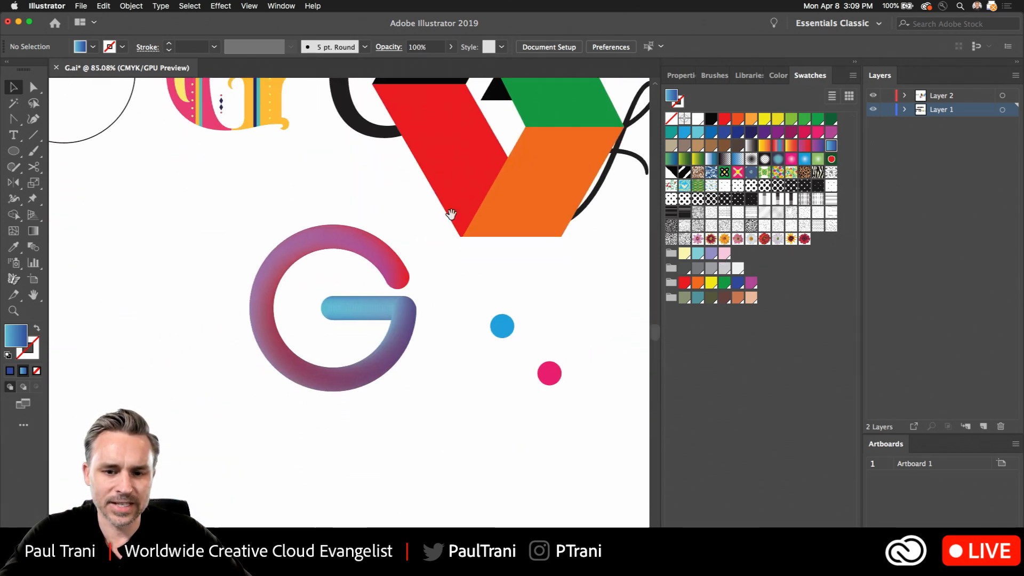
pyautogui.moveTo(323, 227); pyautogui.dragTo(623, 324)
pyautogui.click(380, 266)
pyautogui.click(345, 251)
pyautogui.keyDown('shift'); pyautogui.click(392, 291); pyautogui.keyUp('shift')
pyautogui.moveTo(537, 309); pyautogui.dragTo(384, 271)
pyautogui.scroll(5, 388, 274)
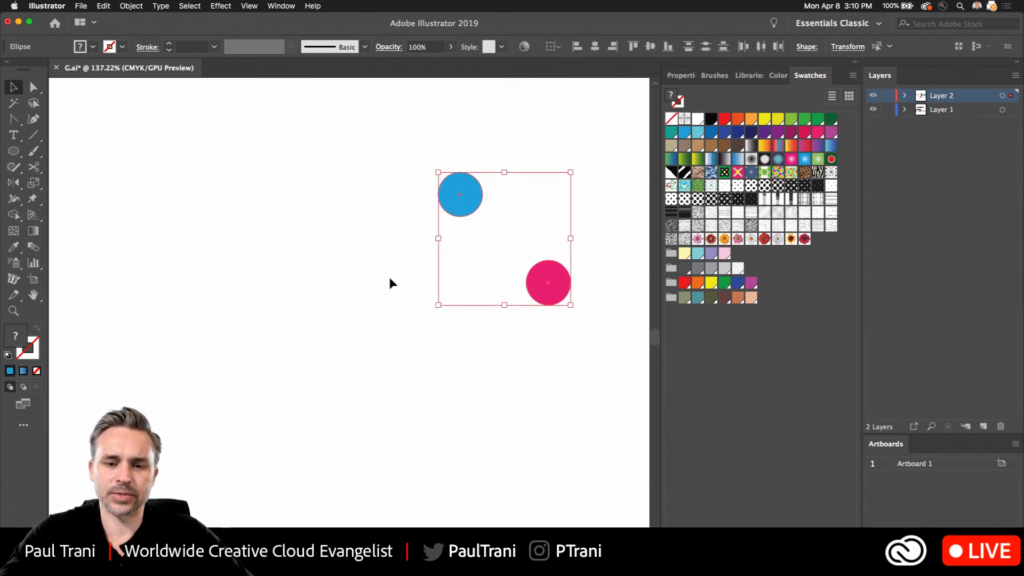
pyautogui.moveTo(419, 221); pyautogui.dragTo(285, 280)
pyautogui.press('w')
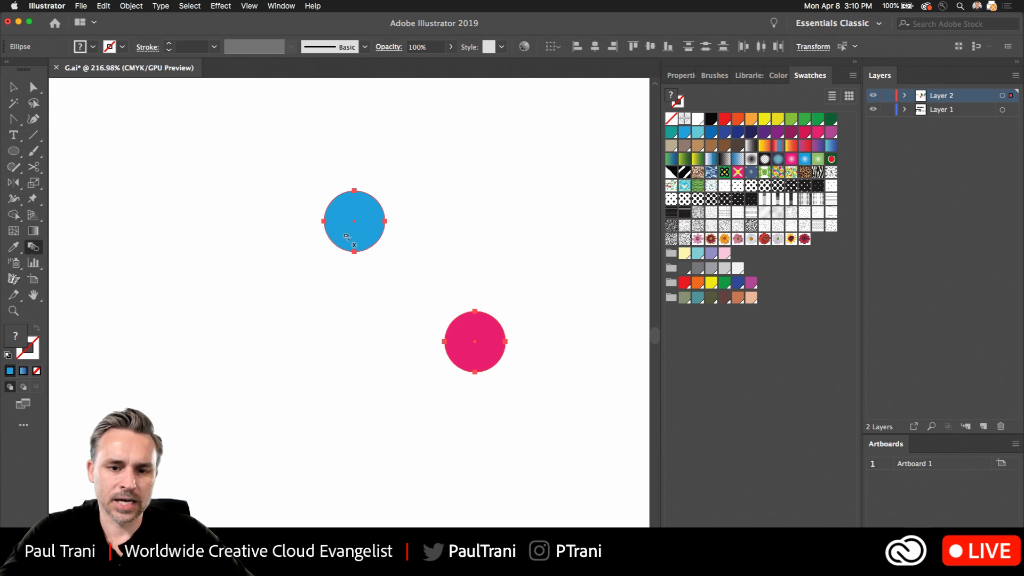
pyautogui.click(474, 342)
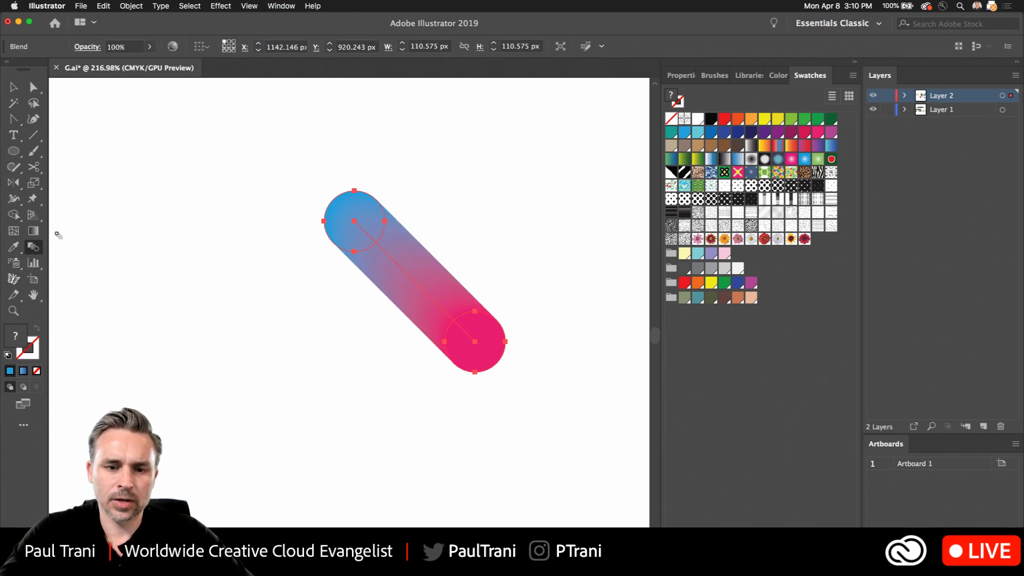
# - Try pasting the copied G path directly over the blue-to-pink blend, and undo the paste
pyautogui.press('v')
pyautogui.scroll(2, 420, 278)
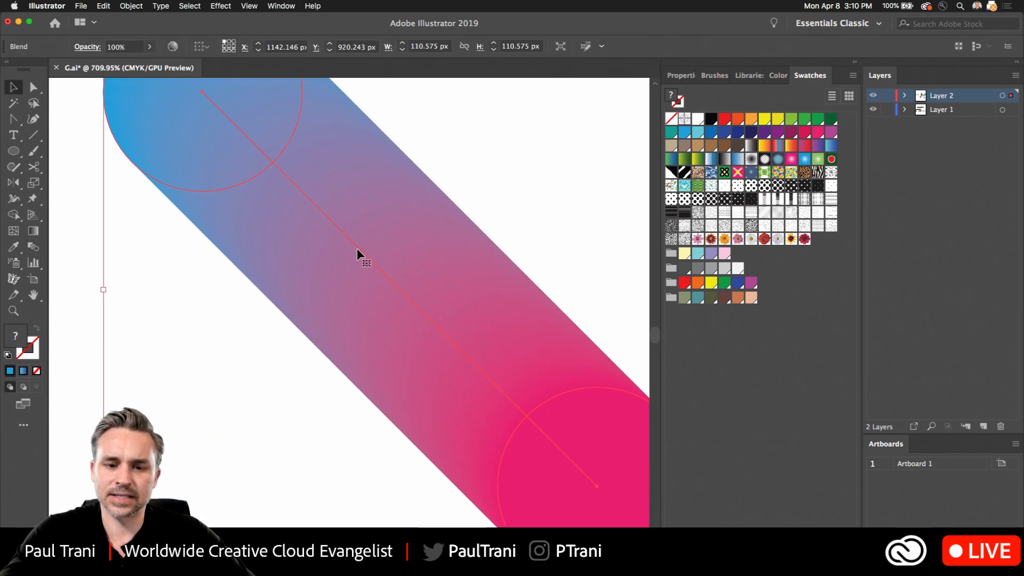
pyautogui.scroll(-5, 359, 255)
pyautogui.press('super+v')
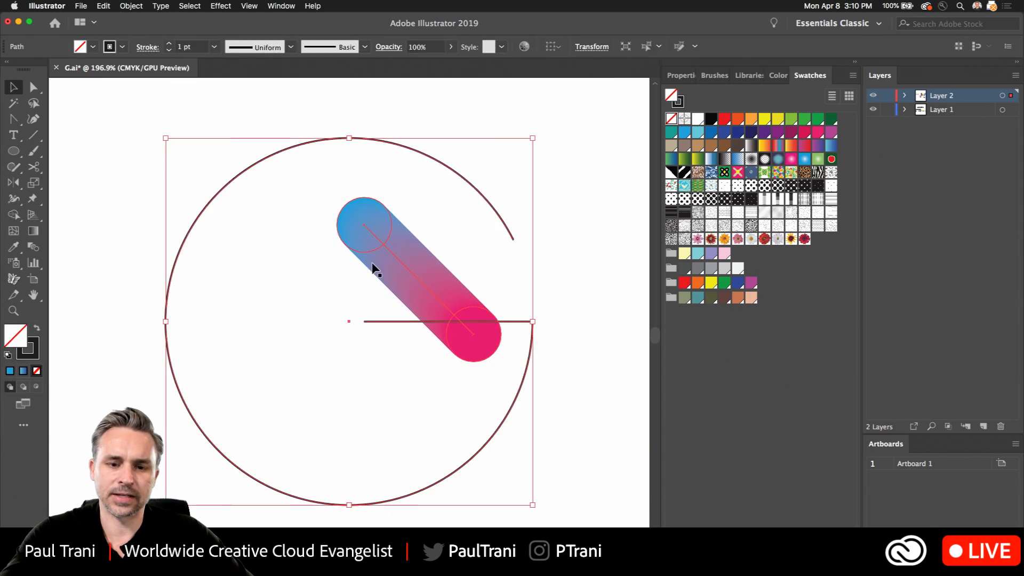
pyautogui.press('super+z')
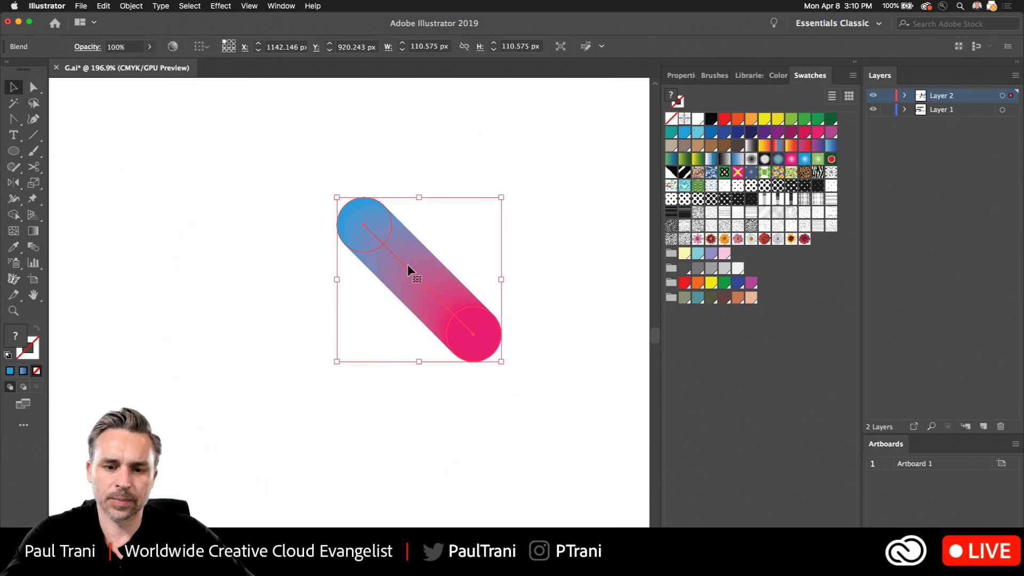
# - Enter isolation mode on the blue-to-pink blend, try deleting the selection inside it, and undo the deletion
pyautogui.doubleClick(407, 264)
pyautogui.click(407, 268)
pyautogui.click(397, 270)
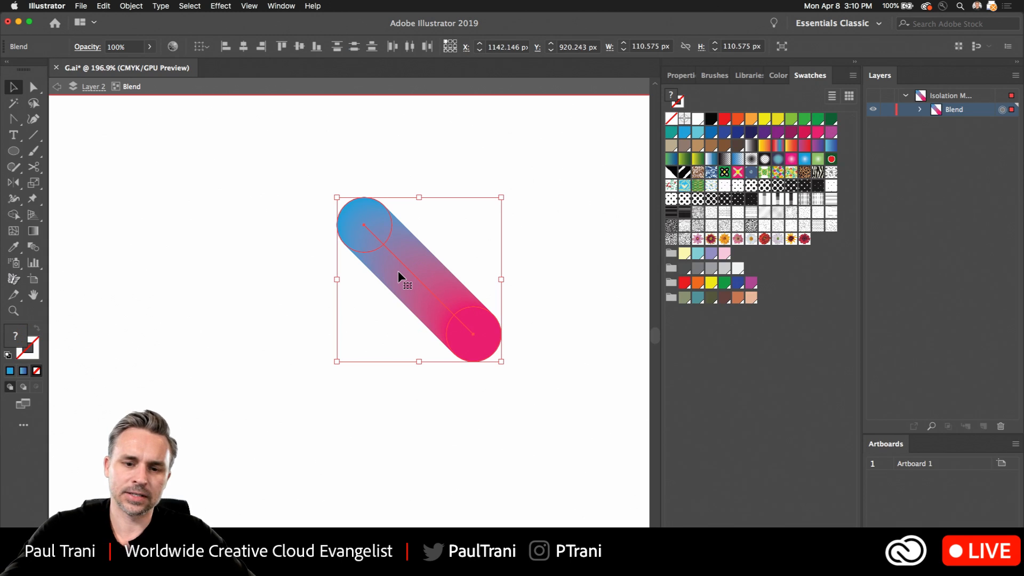
pyautogui.press('Delete')
pyautogui.press('\\')
pyautogui.press('super+z')
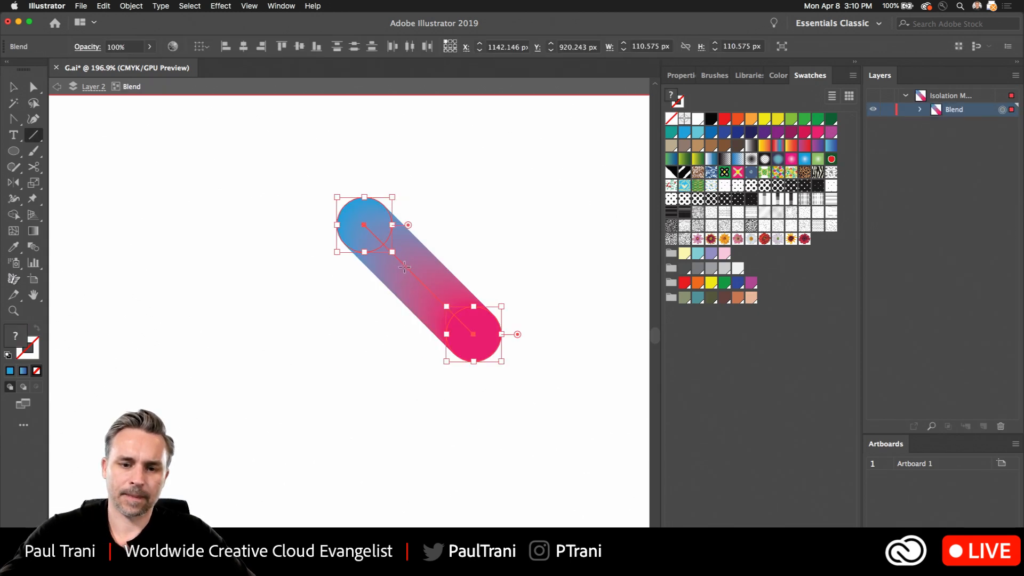
# - Delete the blend's straight spine, paste the copied G path in its place, and exit isolation mode
pyautogui.press('a')
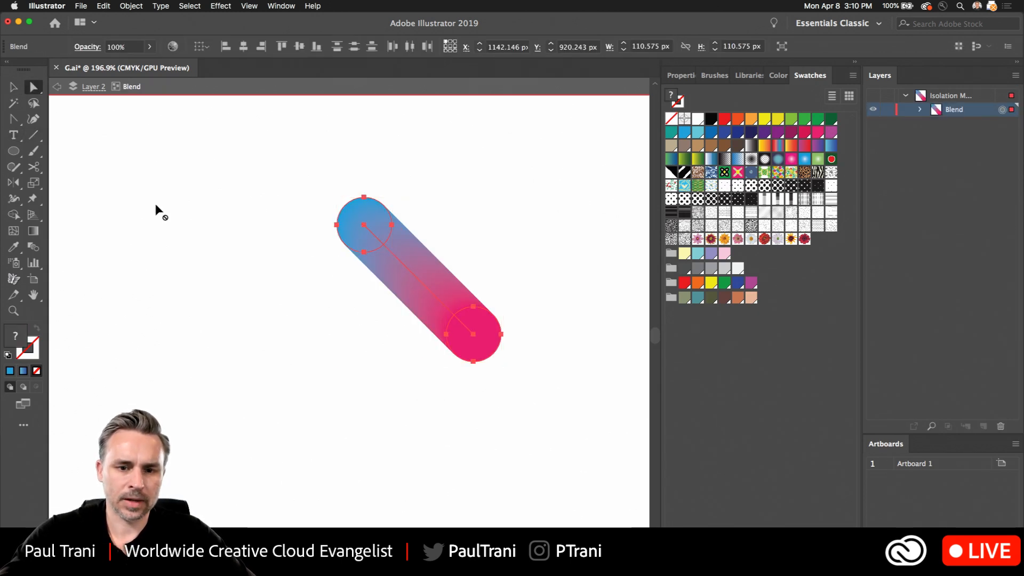
pyautogui.click(407, 268)
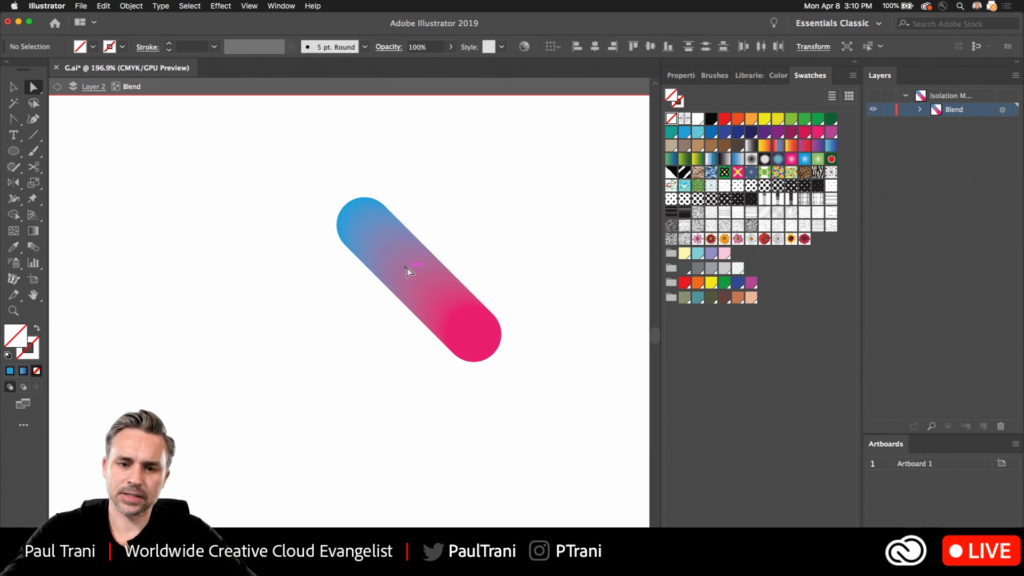
pyautogui.press('super+z')
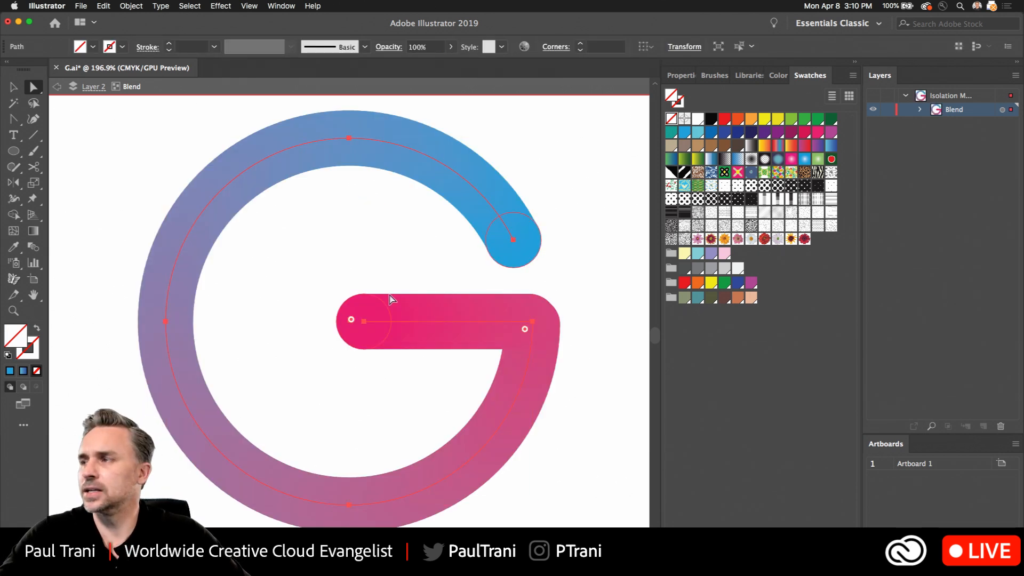
pyautogui.click(13, 86)
pyautogui.click(56, 87)
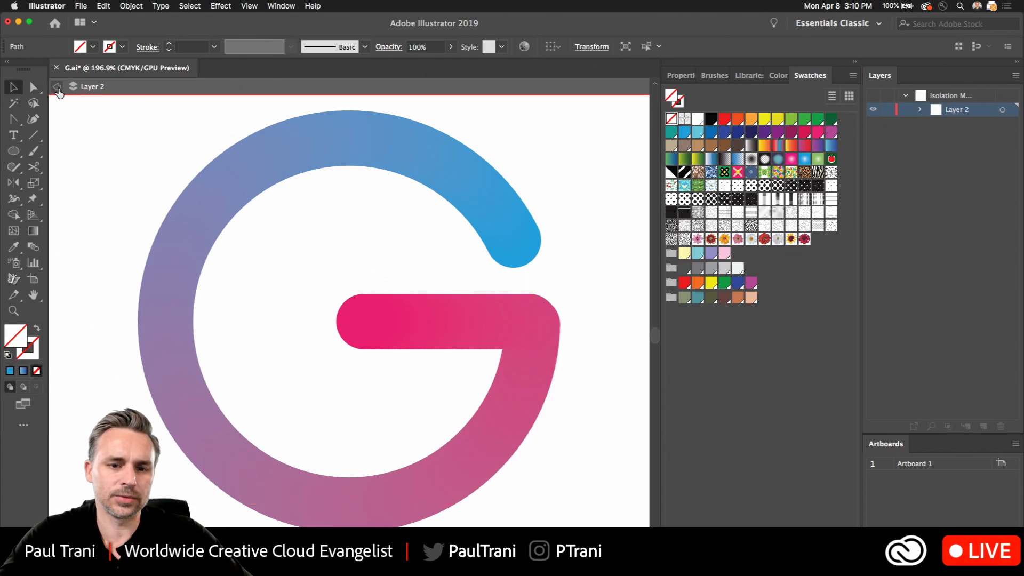
pyautogui.click(56, 88)
# - Cut the blue-to-pink blended G from Layer 2
pyautogui.scroll(-8, 138, 171)
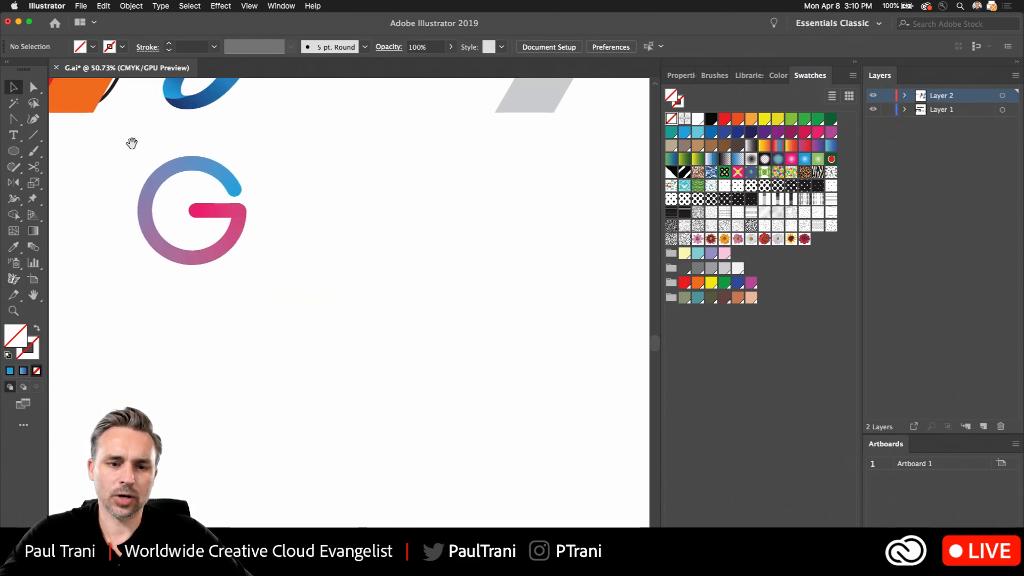
pyautogui.moveTo(130, 144); pyautogui.dragTo(201, 239)
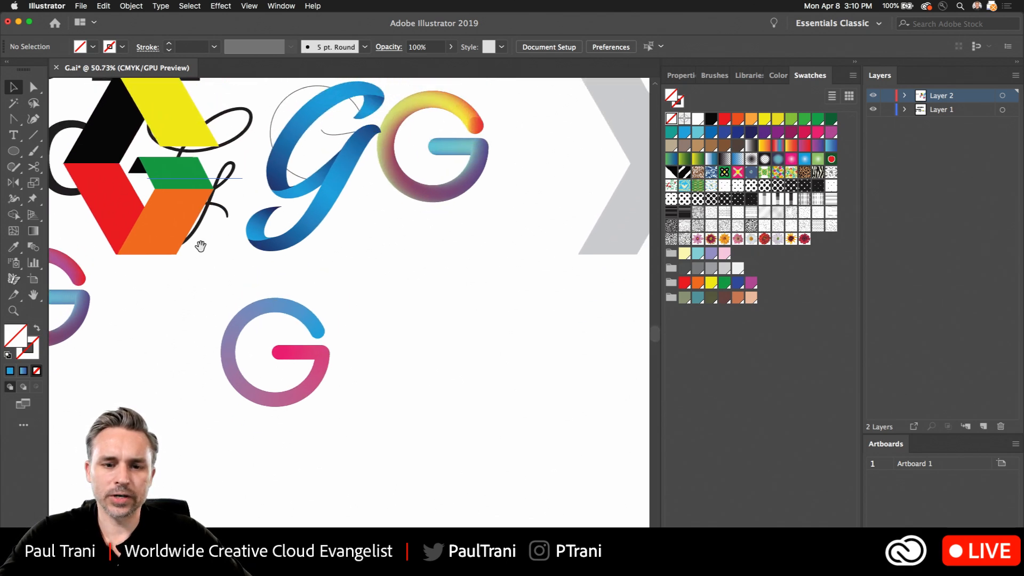
pyautogui.click(116, 206)
pyautogui.moveTo(156, 274); pyautogui.dragTo(334, 439)
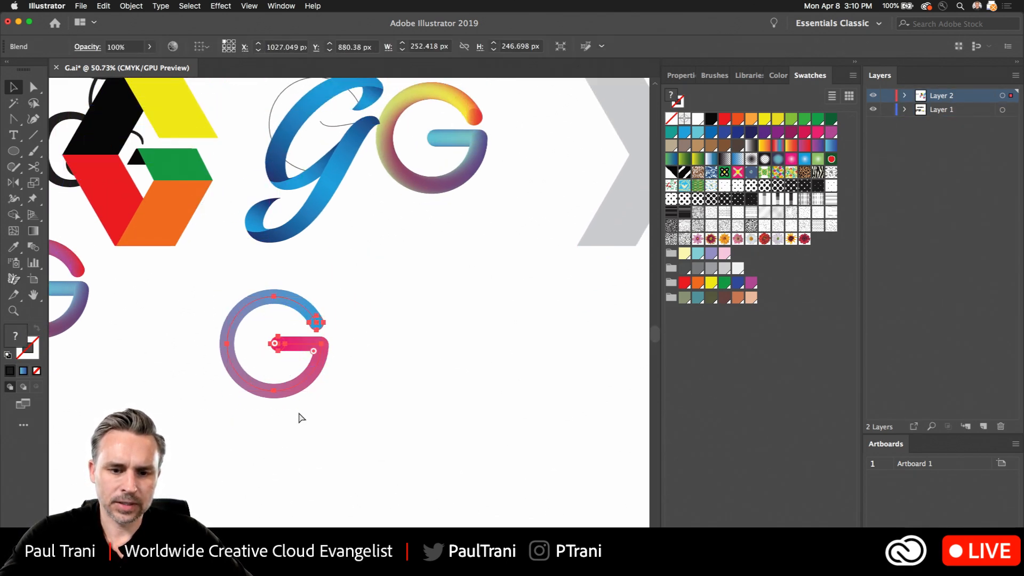
pyautogui.press('Delete')
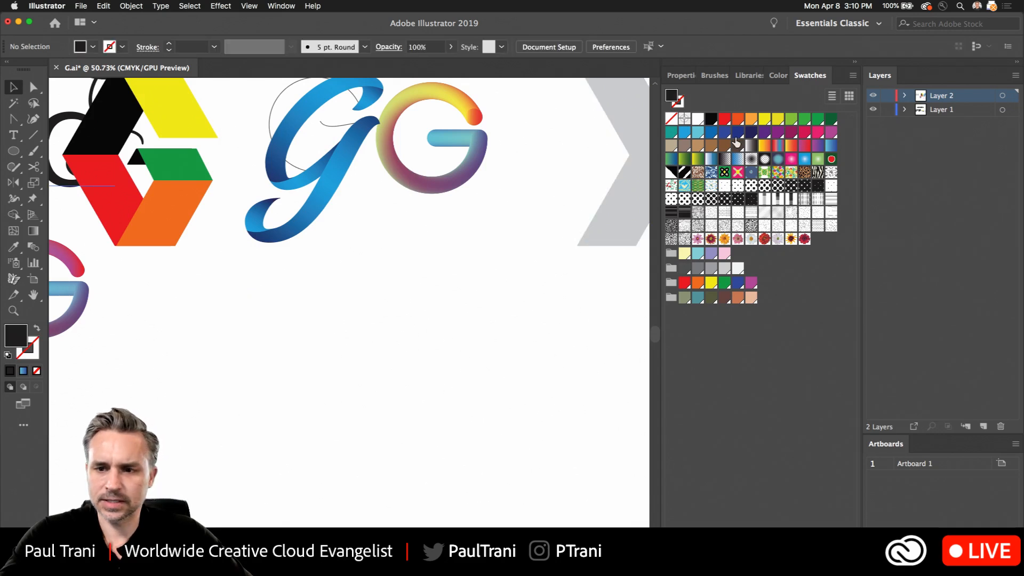
# - Hide Layer 2, then paste the blue-to-pink G onto Layer 1 and place it below the multicolor gradient G
pyautogui.click(872, 95)
pyautogui.click(885, 109)
pyautogui.scroll(5, 352, 229)
pyautogui.hscroll(-3, 352, 229)
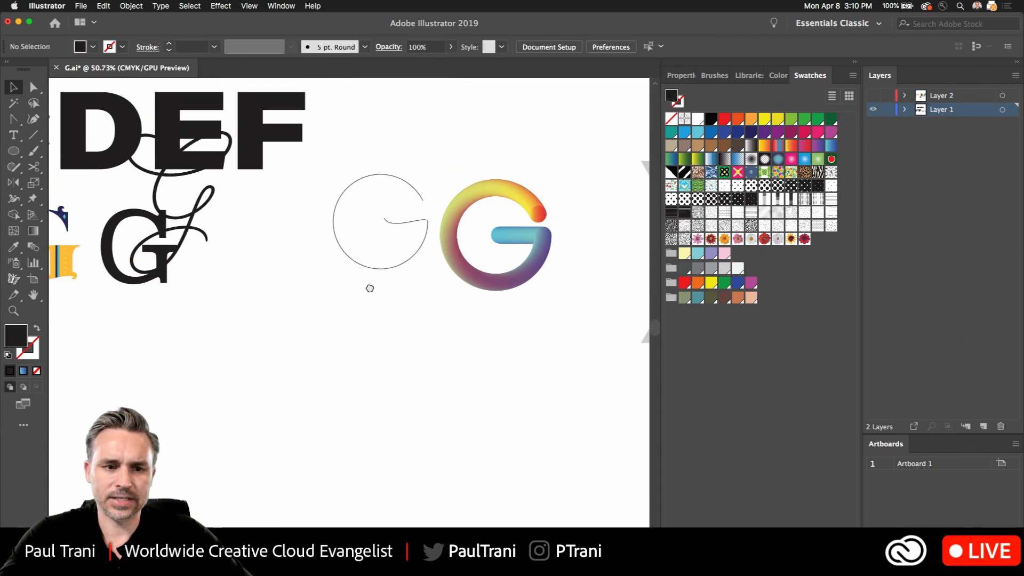
pyautogui.press('cmd+v')
pyautogui.moveTo(315, 303); pyautogui.dragTo(430, 366)
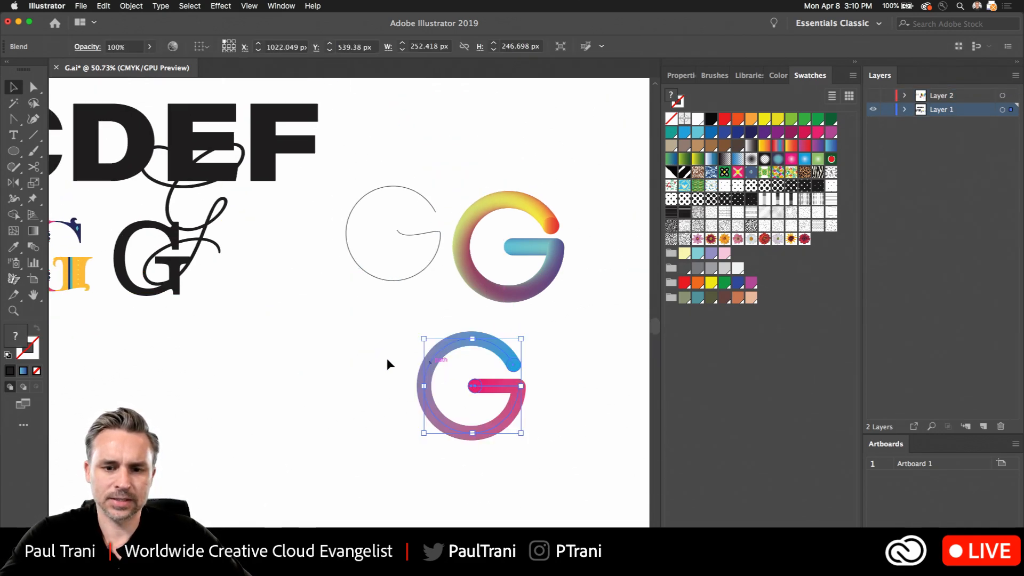
pyautogui.click(216, 424)
# - Draw a black hexagon about 276 px tall beside the blue-to-pink G with the Polygon tool
pyautogui.scroll(5, 218, 420)
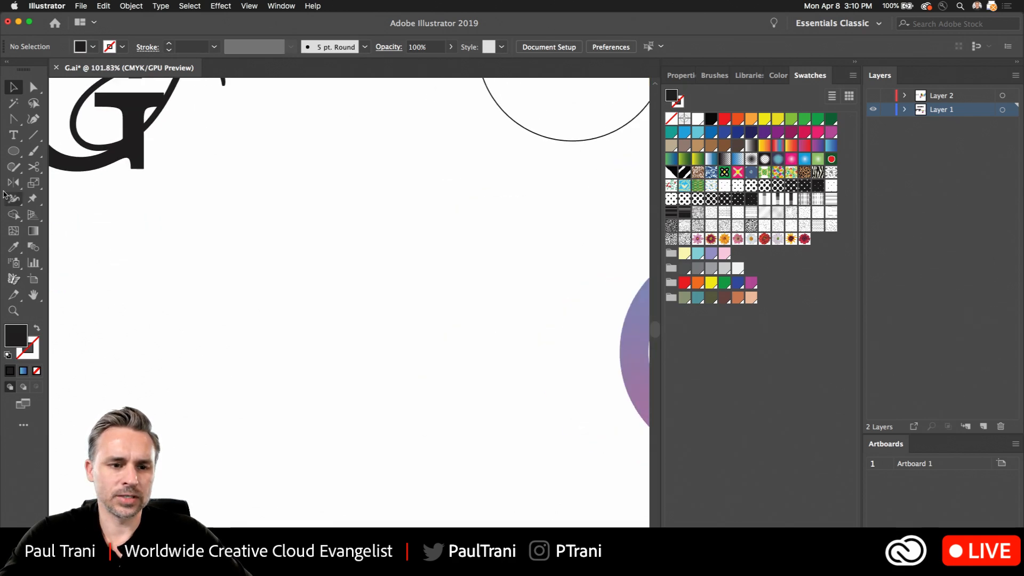
pyautogui.hscroll(8, 110, 286)
pyautogui.scroll(-3, 164, 219)
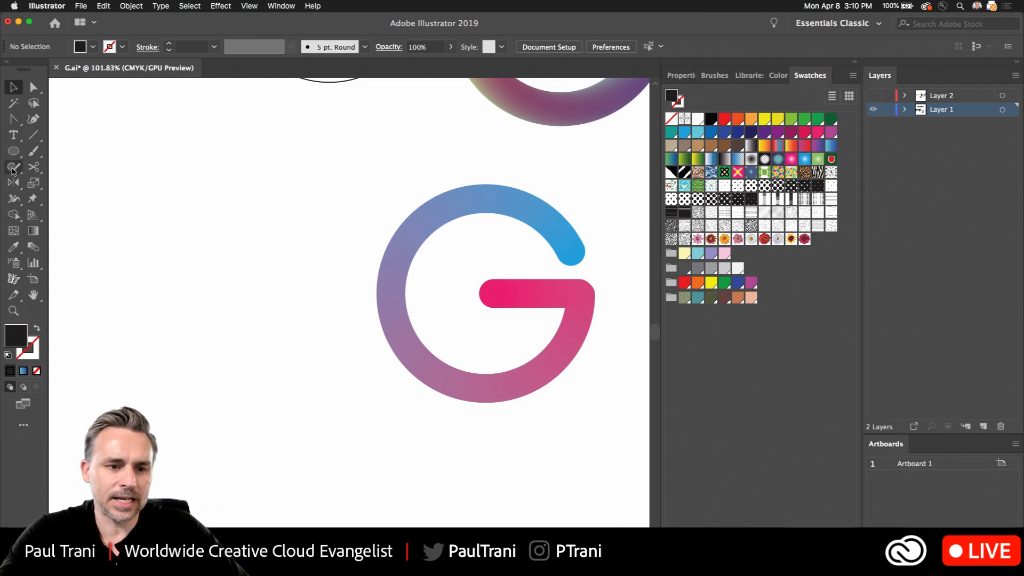
pyautogui.moveTo(11, 154); pyautogui.dragTo(73, 203)
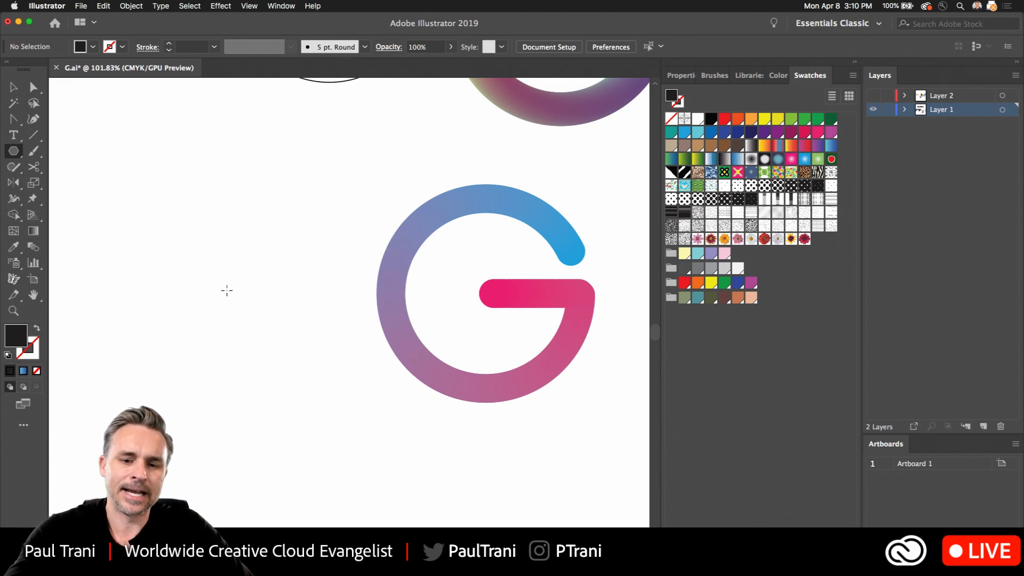
pyautogui.moveTo(216, 288); pyautogui.dragTo(258, 398)
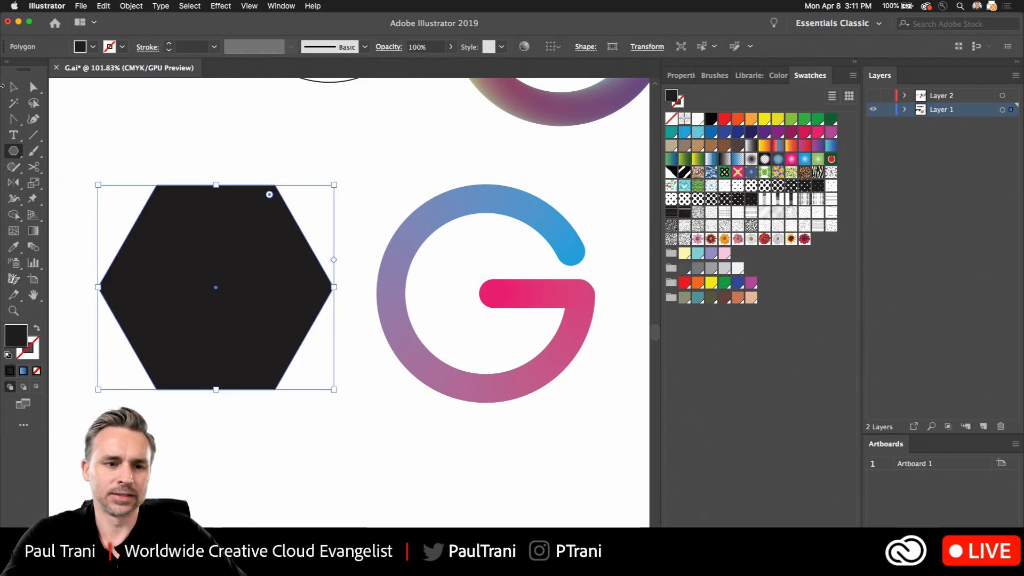
pyautogui.click(13, 87)
pyautogui.moveTo(149, 244); pyautogui.dragTo(224, 270)
pyautogui.moveTo(401, 400); pyautogui.dragTo(410, 408)
pyautogui.click(88, 233)
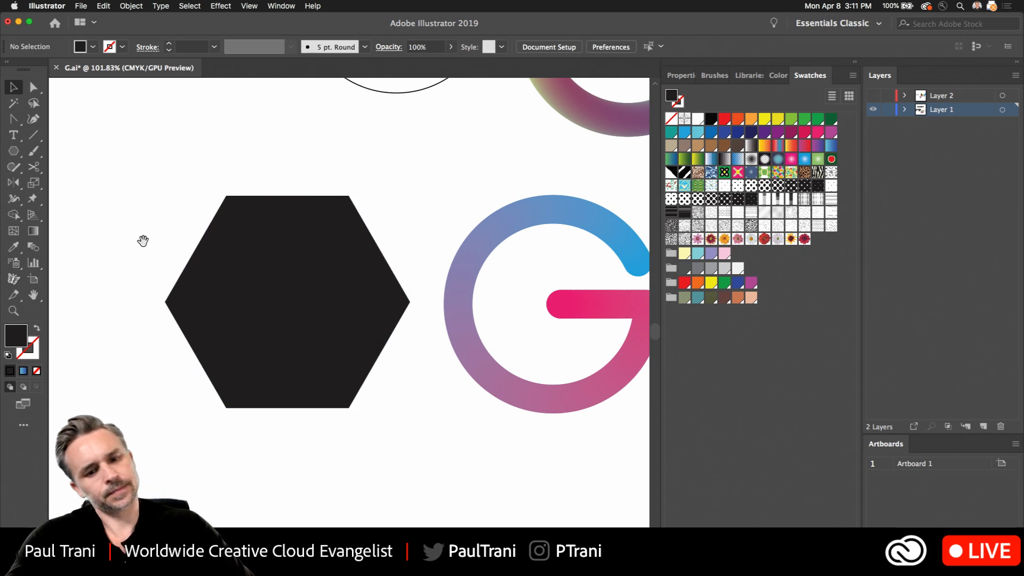
# - Try a copy of the hexagon below the original with no fill and a 7 pt black stroke, and delete the copy
pyautogui.moveTo(142, 238); pyautogui.dragTo(129, 230)
pyautogui.click(182, 275)
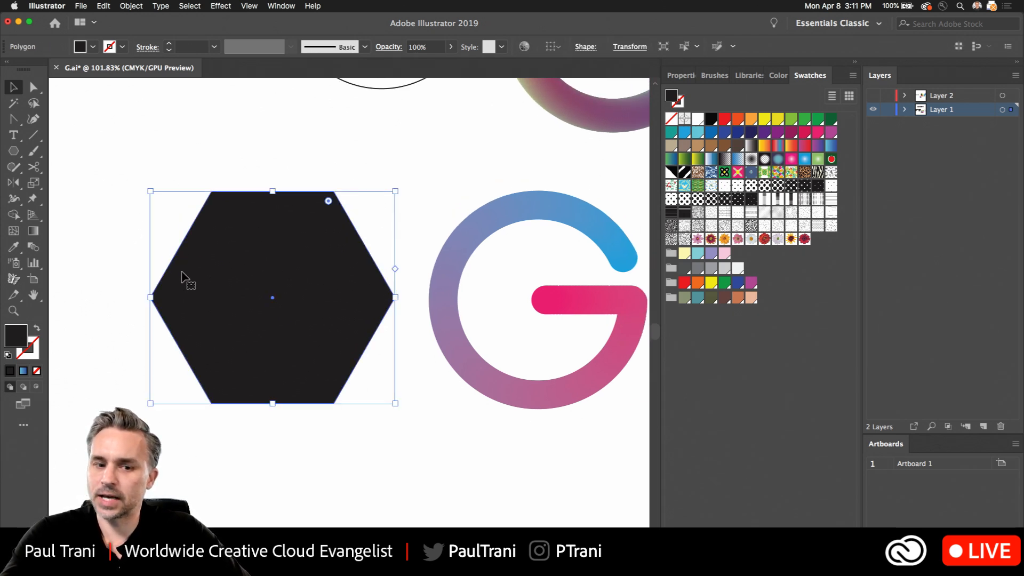
pyautogui.scroll(-5, 283, 414)
pyautogui.moveTo(274, 162); pyautogui.dragTo(290, 421)
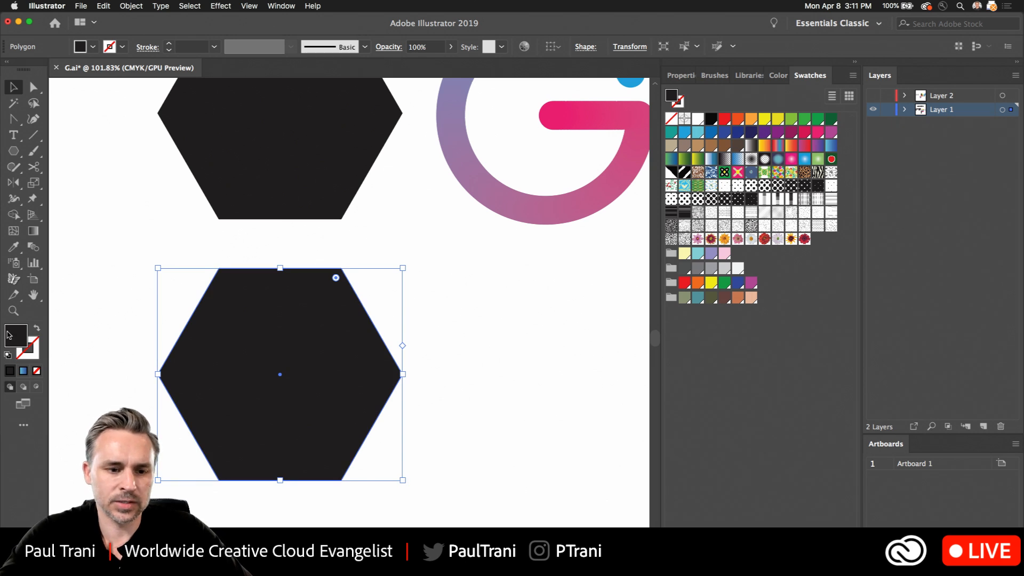
pyautogui.click(37, 329)
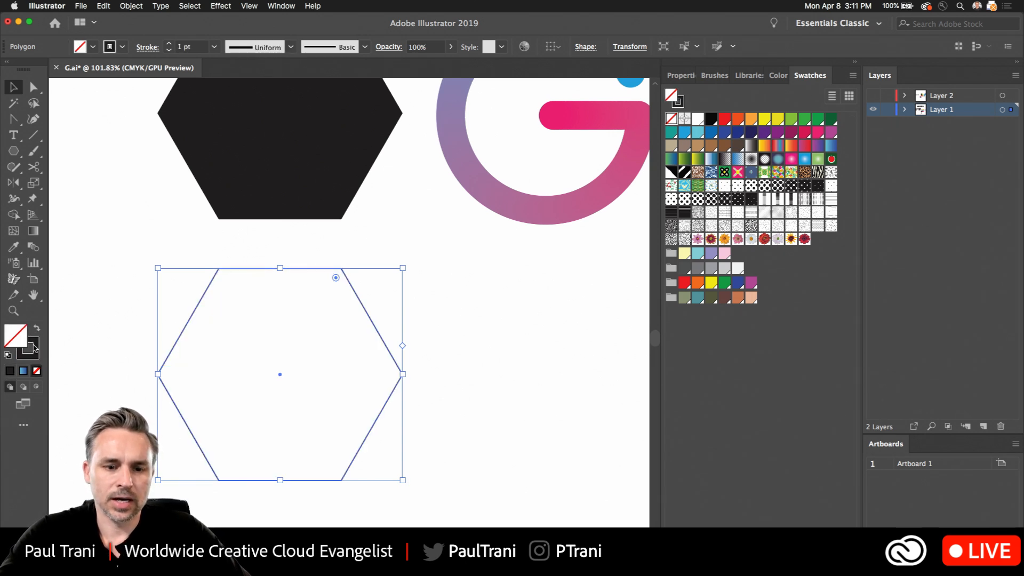
pyautogui.click(169, 43)
pyautogui.click(168, 44)
pyautogui.click(169, 43)
pyautogui.click(168, 44)
pyautogui.click(168, 44)
pyautogui.click(169, 43)
pyautogui.click(154, 173)
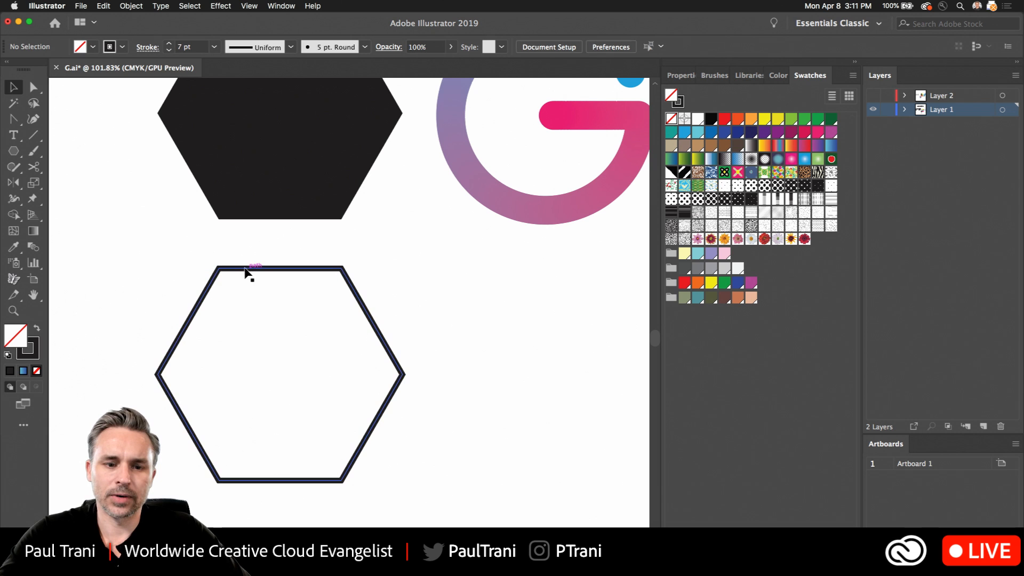
pyautogui.click(246, 271)
pyautogui.press('BackSpace')
# - Duplicate the black hexagon sideways so the copy overlaps the original, and fill the copy with light blue
pyautogui.moveTo(217, 229); pyautogui.dragTo(222, 432)
pyautogui.click(253, 279)
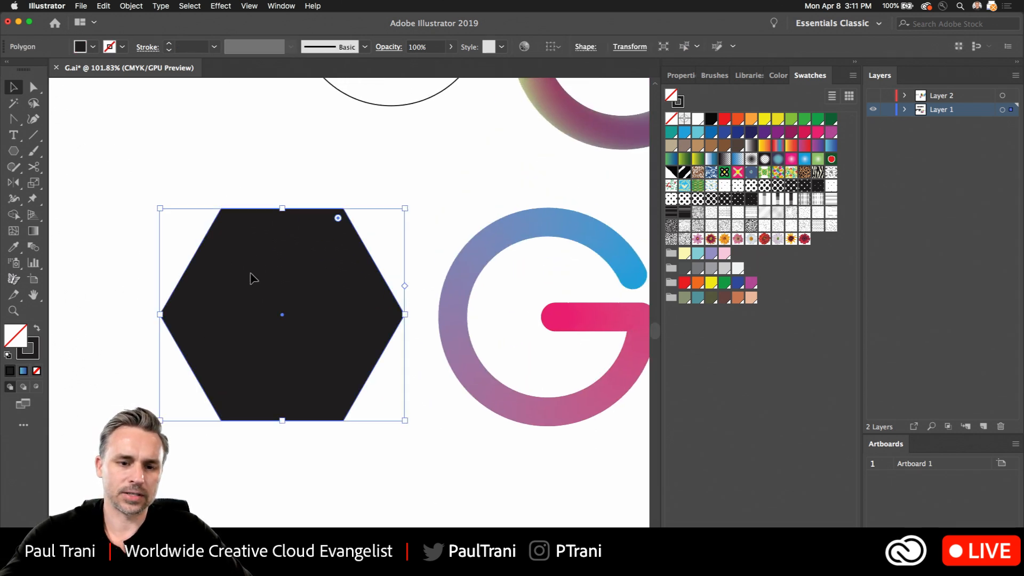
pyautogui.moveTo(254, 278); pyautogui.dragTo(288, 303)
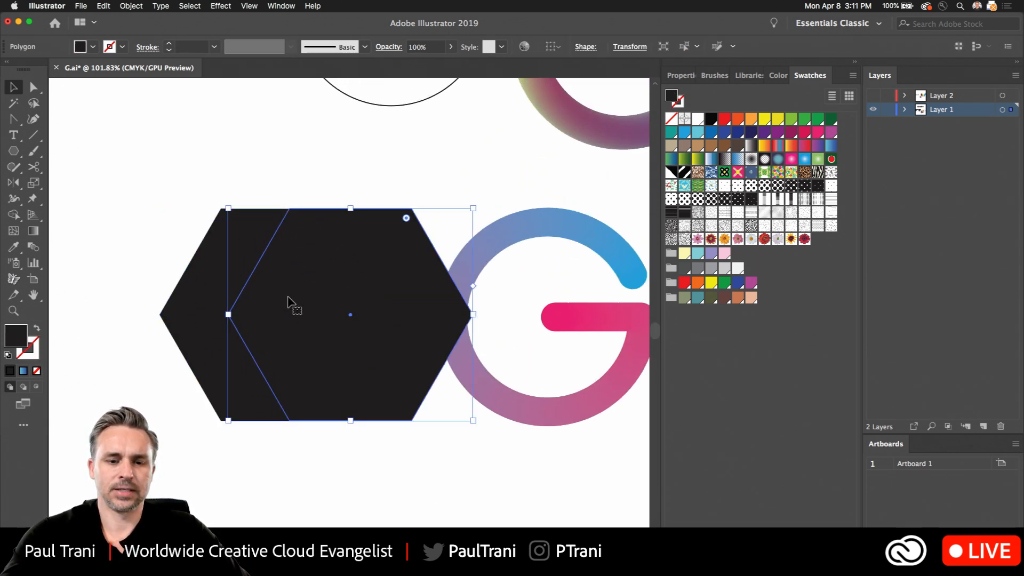
pyautogui.click(697, 131)
# - Subtract the light blue hexagon from the black one with Pathfinder Minus Front, leaving a left-pointing chevron
pyautogui.moveTo(190, 194); pyautogui.dragTo(350, 360)
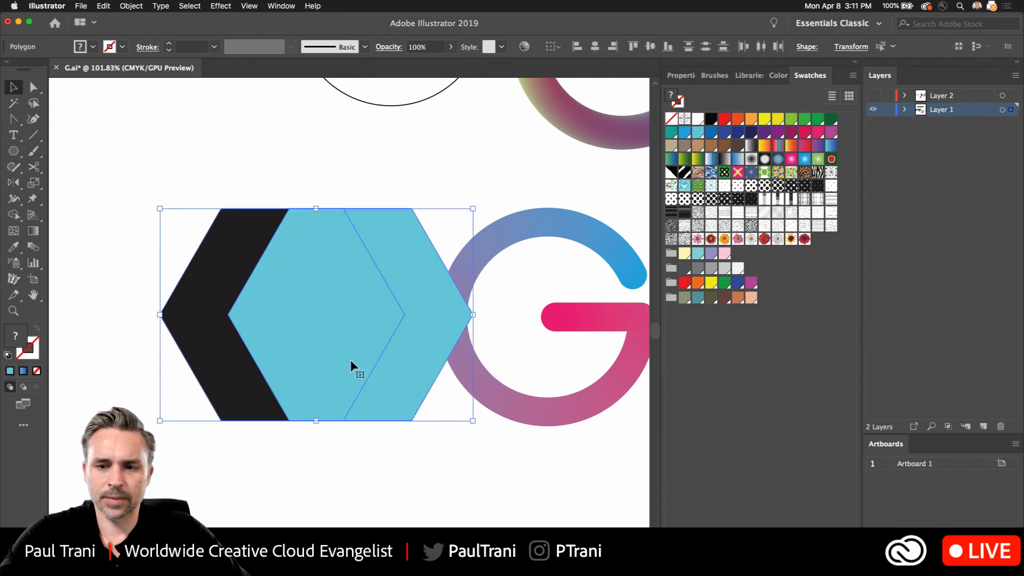
pyautogui.click(679, 75)
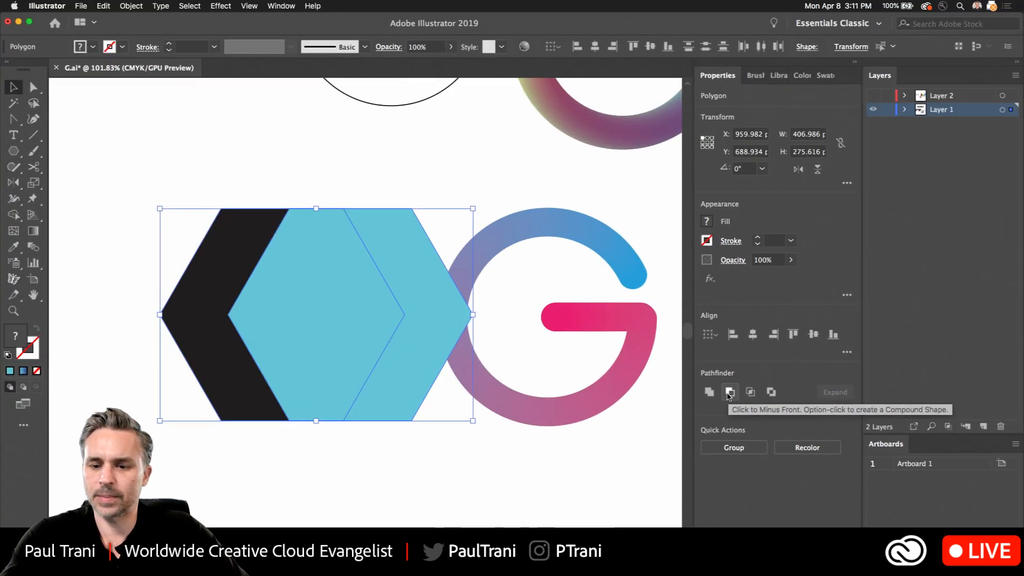
pyautogui.click(597, 392)
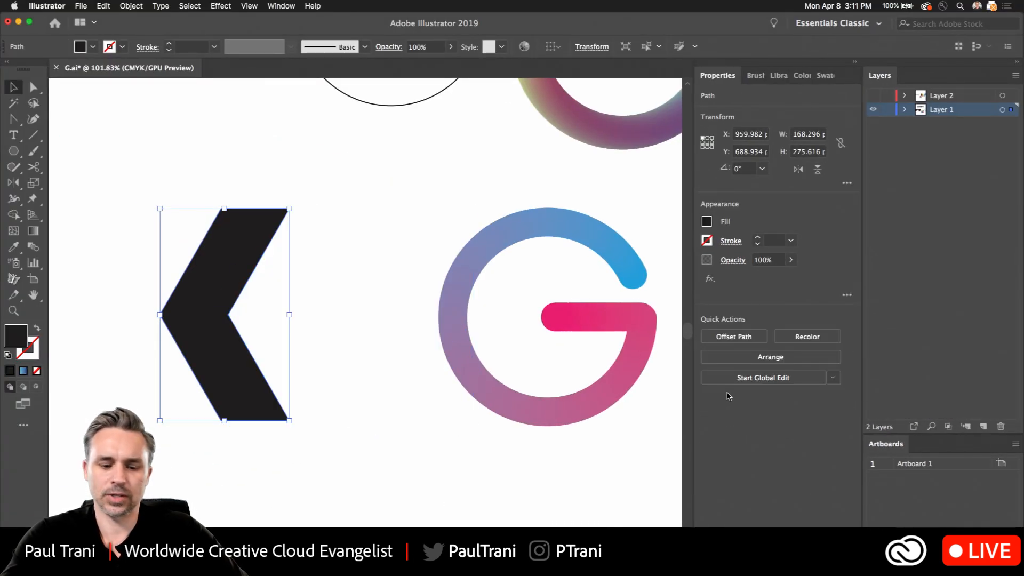
pyautogui.click(279, 165)
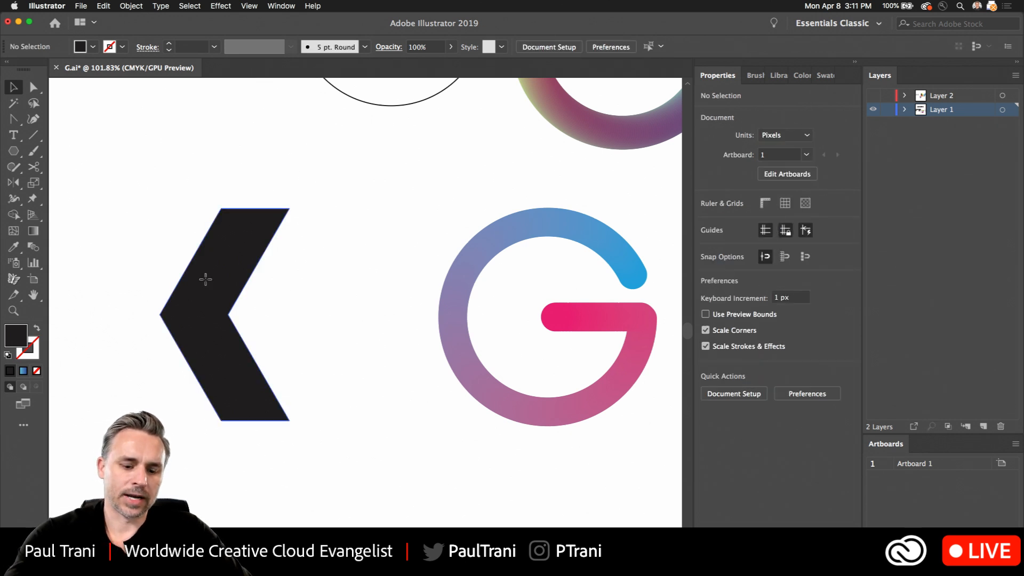
# - Duplicate the black chevron to its right and reflect the copy across the vertical axis
pyautogui.moveTo(206, 279); pyautogui.dragTo(332, 279)
pyautogui.rightClick(339, 284)
pyautogui.moveTo(346, 453)
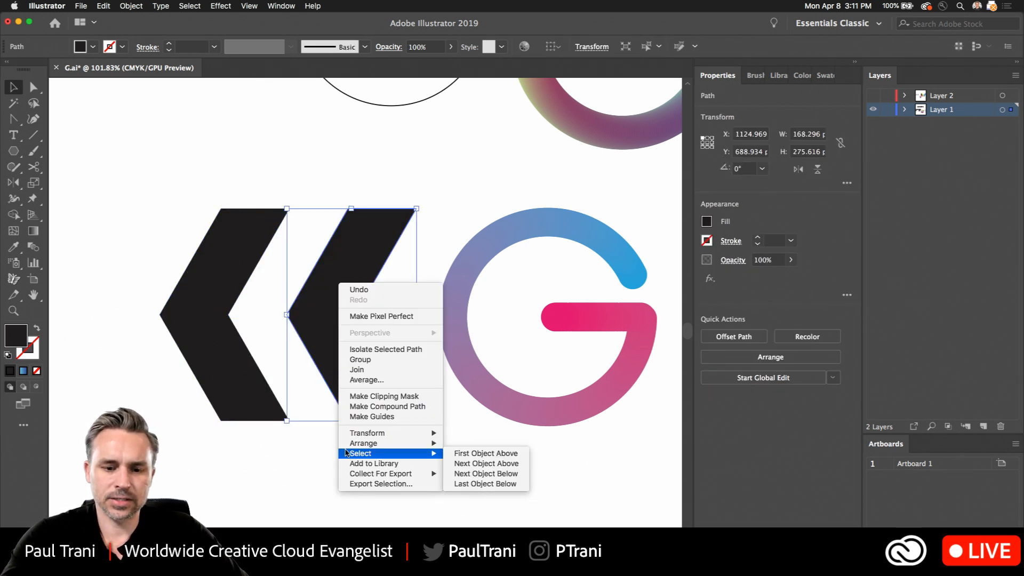
pyautogui.moveTo(357, 433)
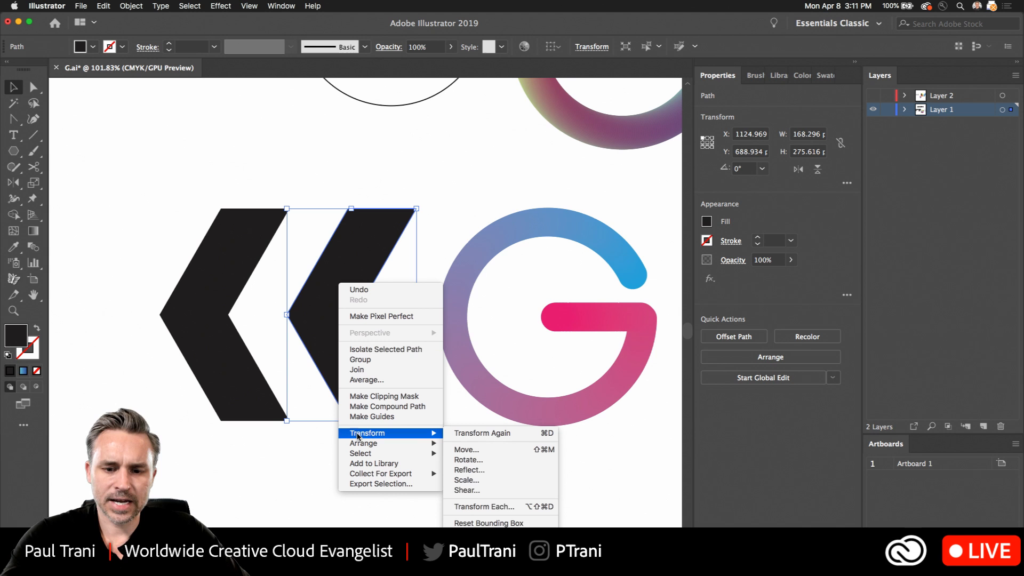
pyautogui.click(469, 469)
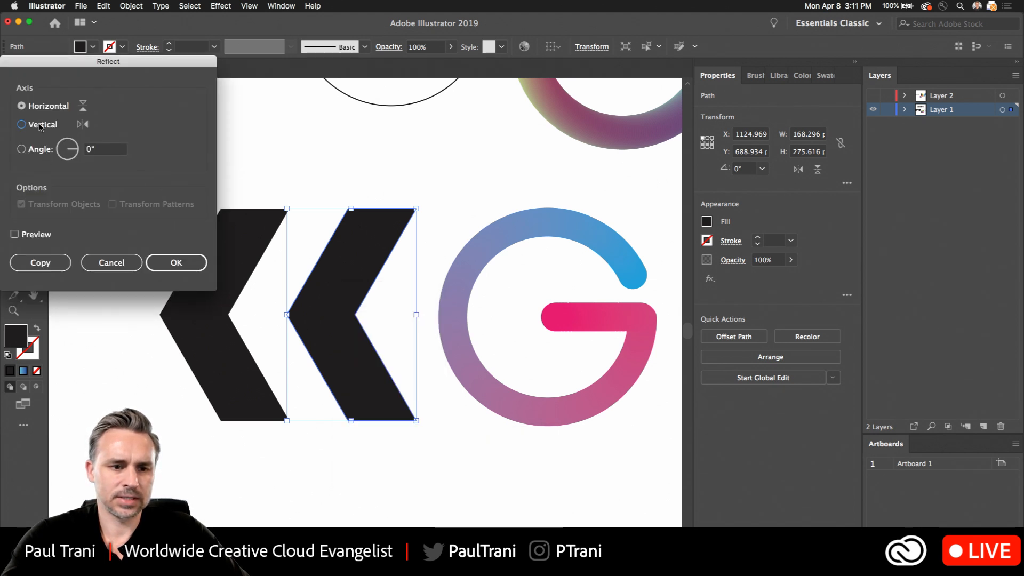
pyautogui.click(40, 127)
pyautogui.click(201, 261)
pyautogui.click(402, 211)
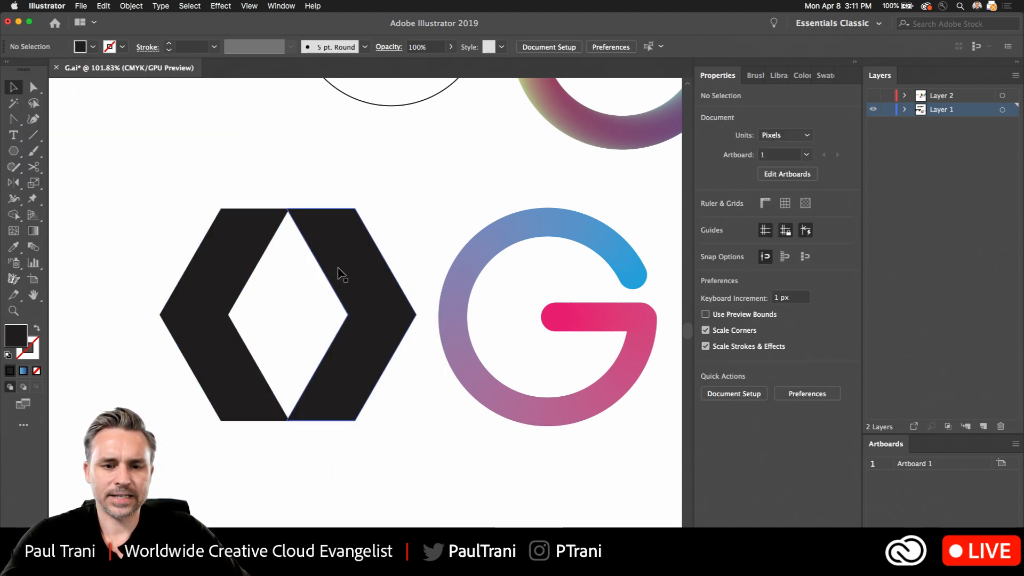
# - Duplicate the right-pointing chevron further right, and shift one of the two over the left-pointing chevron so their top corners meet
pyautogui.moveTo(338, 268); pyautogui.dragTo(485, 233)
pyautogui.scroll(5, 282, 266)
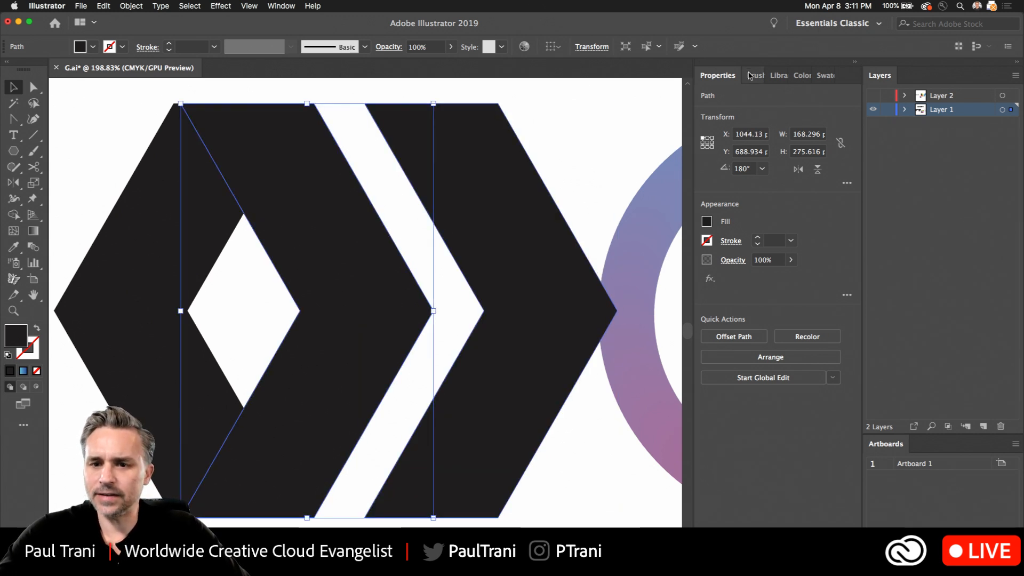
# - Fill the middle chevron with dark gray and sample that fill onto the rightmost chevron
pyautogui.click(707, 222)
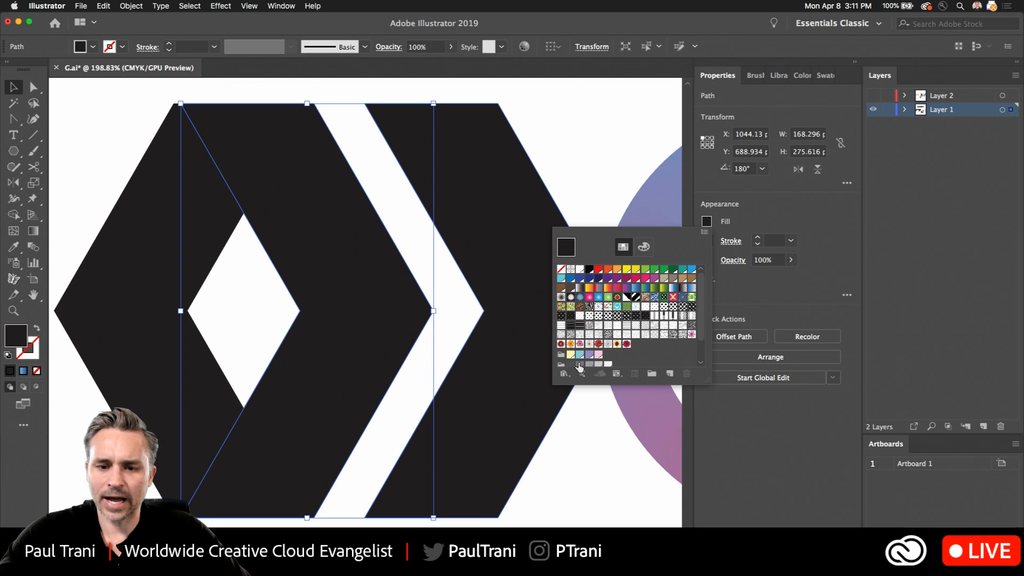
pyautogui.click(570, 365)
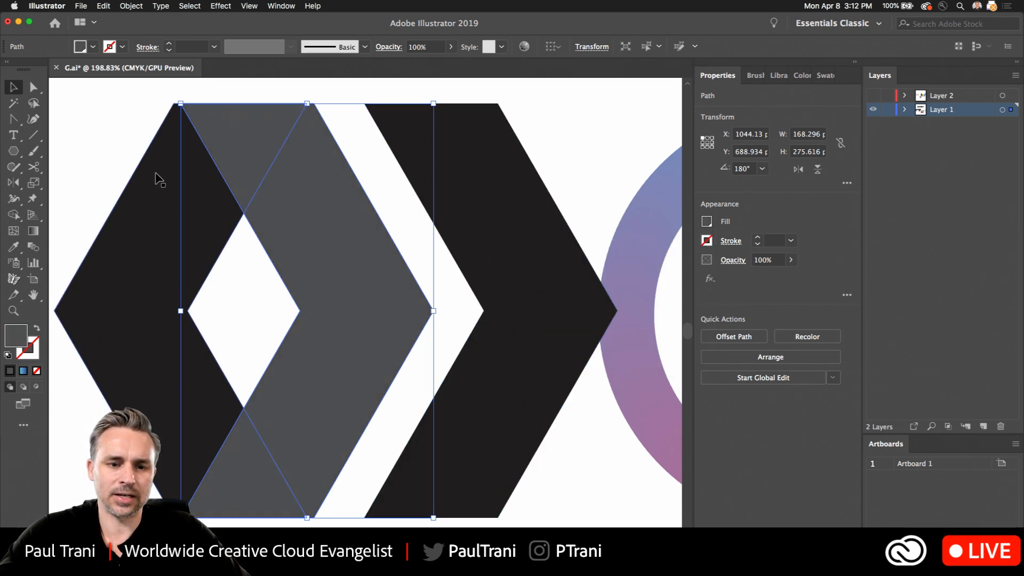
pyautogui.press('Escape')
pyautogui.hscroll(-3, 136, 146)
pyautogui.scroll(1, 137, 146)
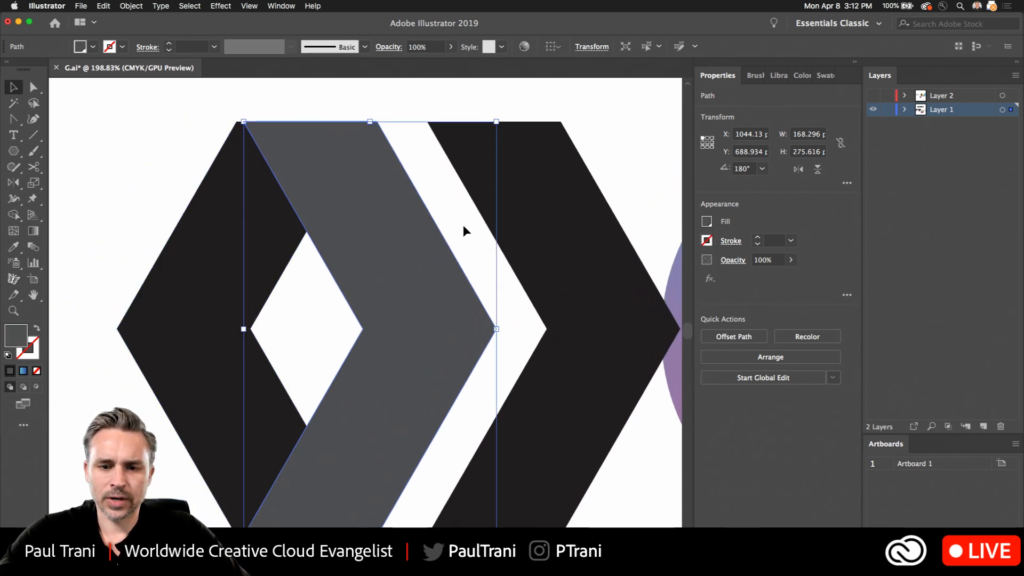
pyautogui.click(518, 225)
pyautogui.press('i')
pyautogui.click(341, 238)
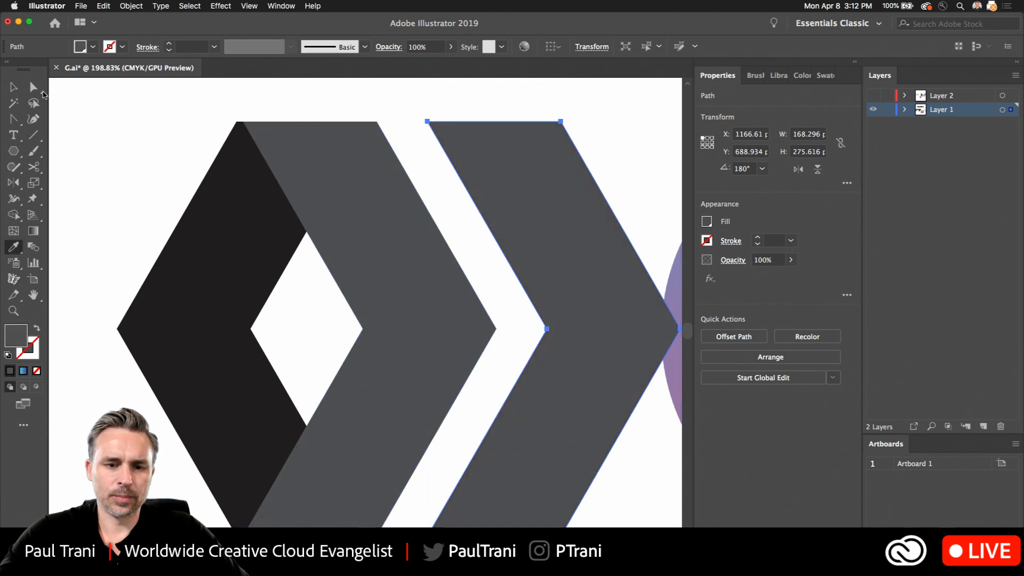
# - Delete the two bottom anchor points of the middle gray chevron so only its upper arm remains
pyautogui.press('v')
pyautogui.click(291, 184)
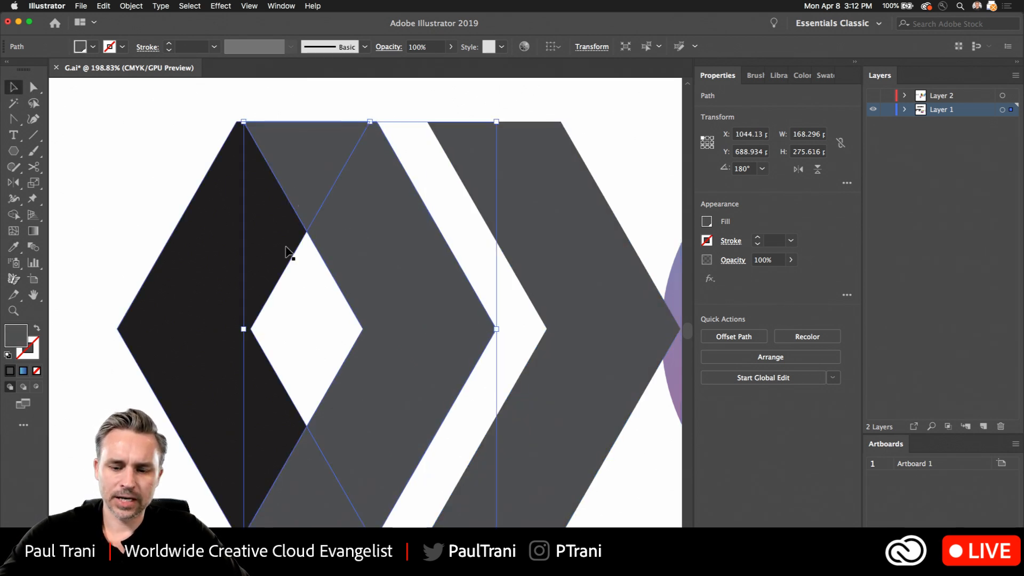
pyautogui.press('p')
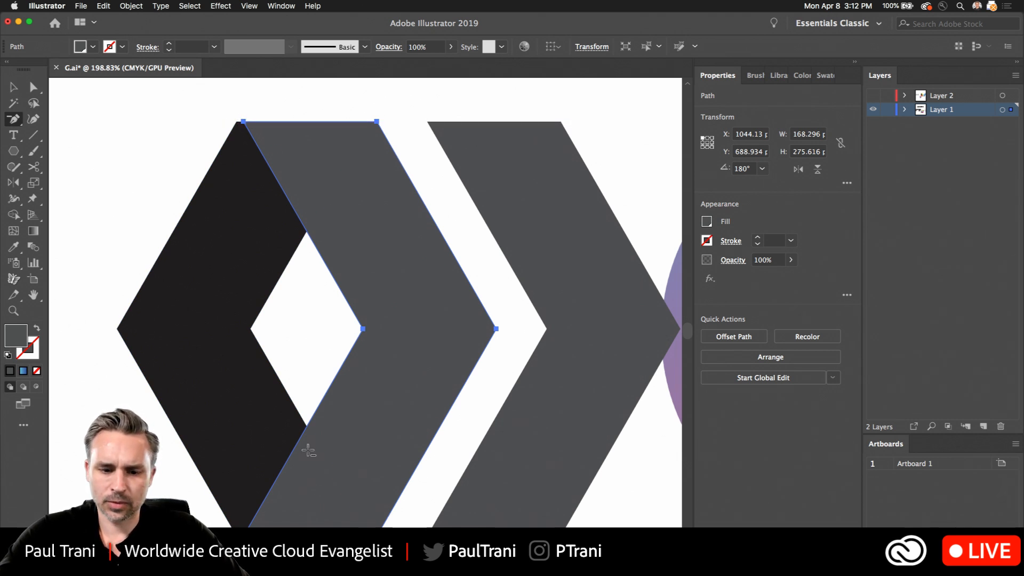
pyautogui.click(243, 535)
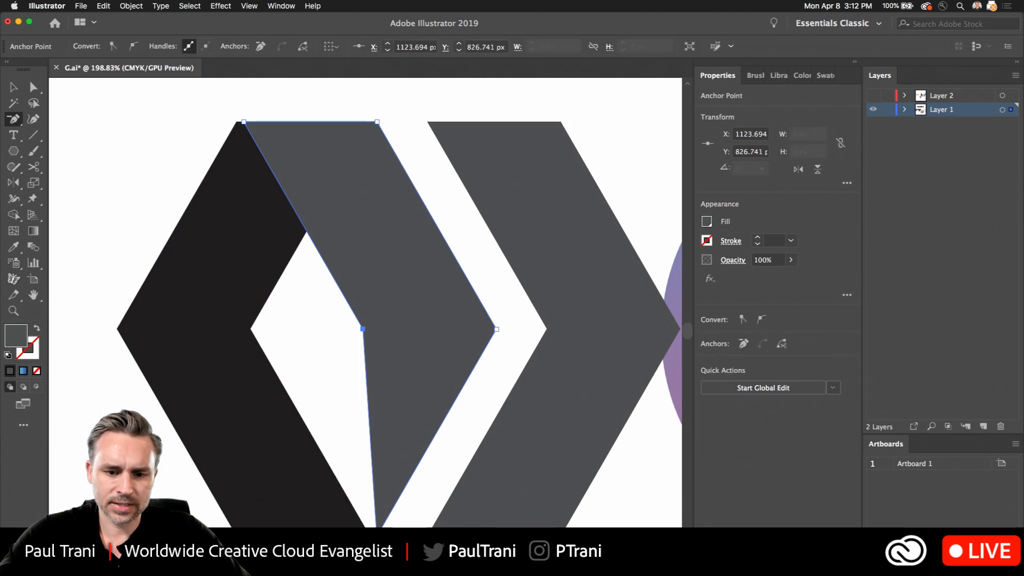
pyautogui.click(376, 535)
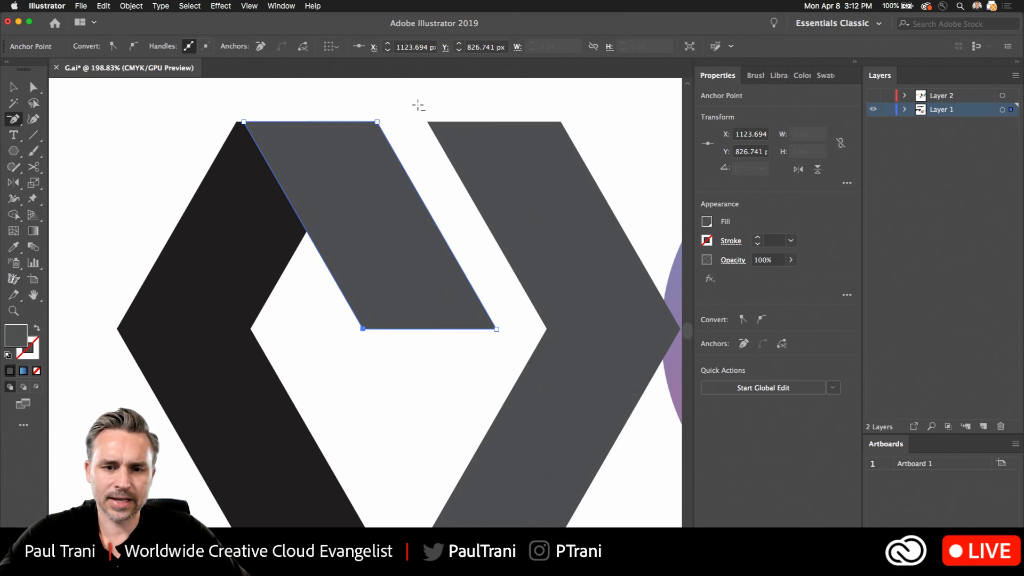
# - Delete the two top anchor points of the rightmost gray chevron so only its lower arm remains
pyautogui.keyDown('super'); pyautogui.click(424, 122); pyautogui.keyUp('super')
pyautogui.click(429, 122)
pyautogui.click(559, 122)
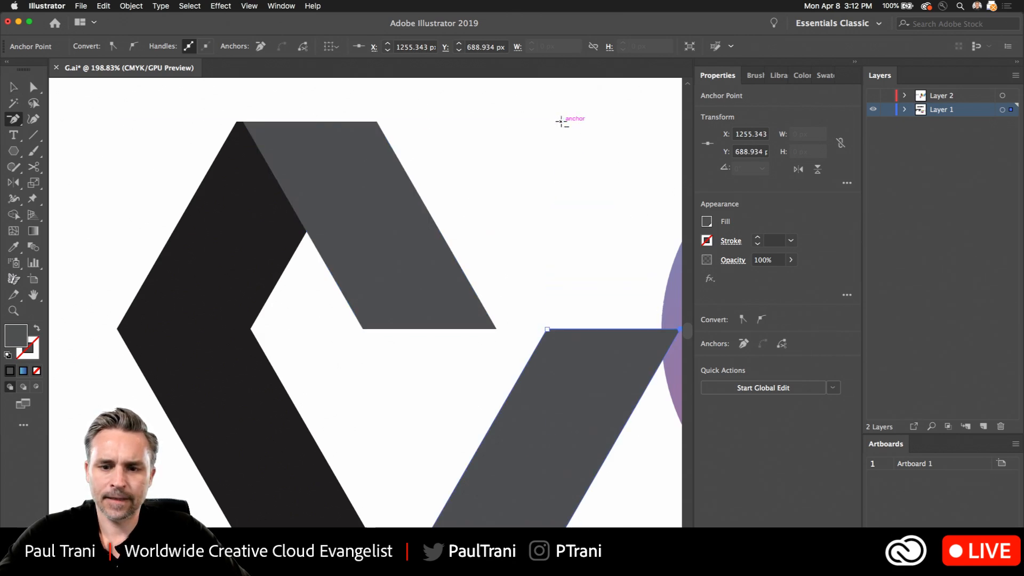
# - Fill the upper gray arm with a lighter gray swatch from the grays group
pyautogui.press('v')
pyautogui.click(518, 220)
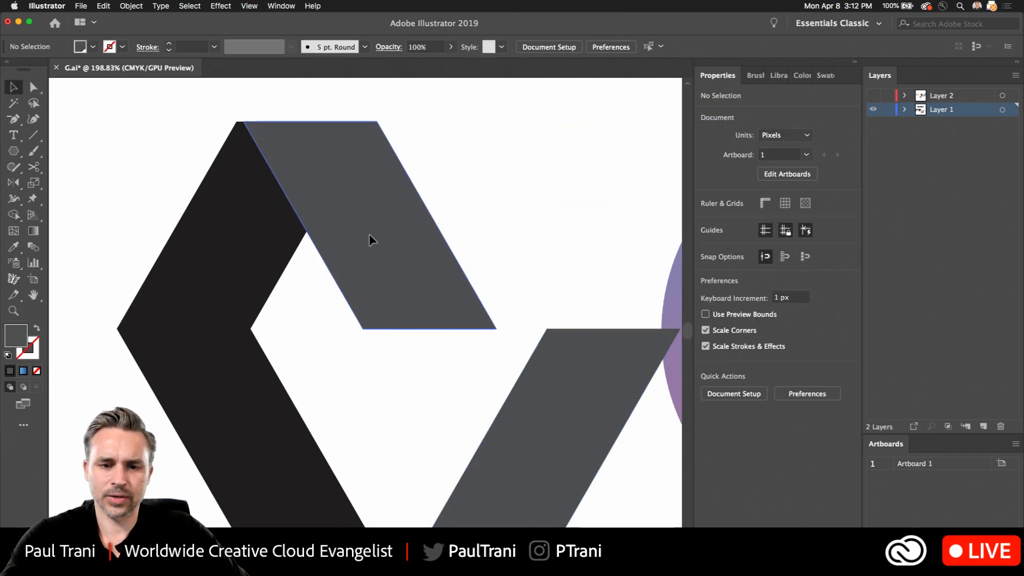
pyautogui.click(369, 234)
pyautogui.click(801, 77)
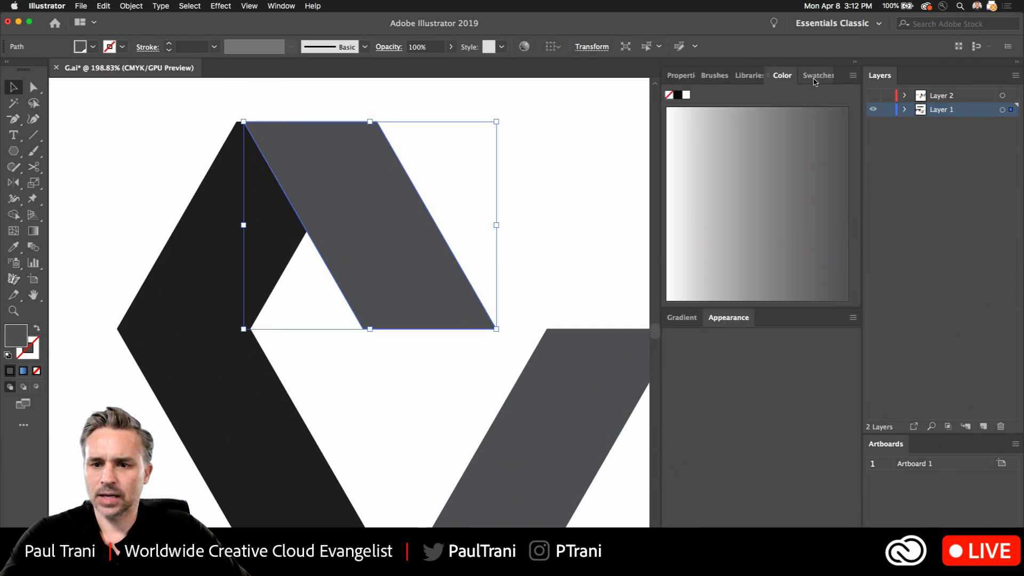
pyautogui.click(810, 76)
pyautogui.click(709, 269)
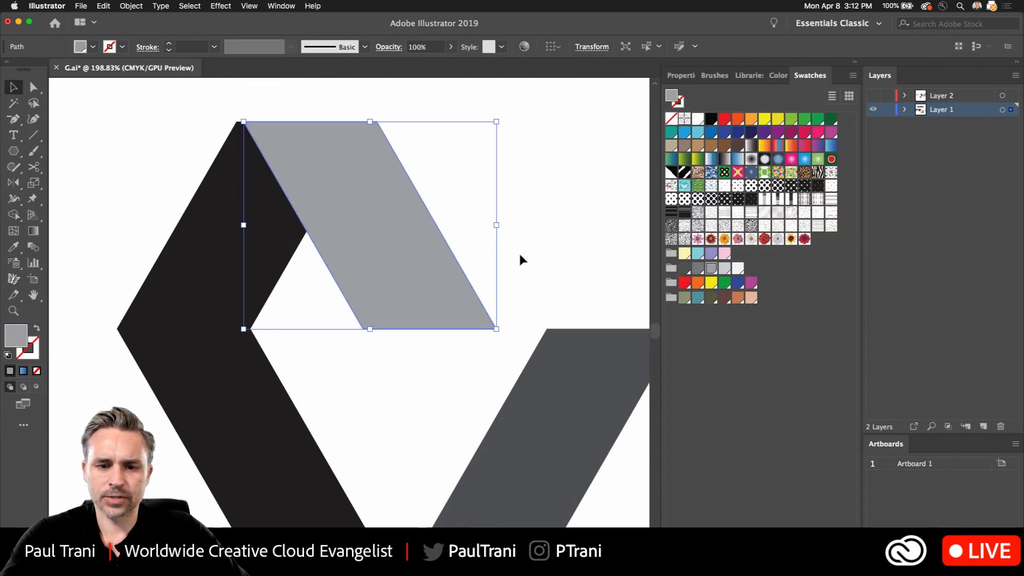
pyautogui.click(523, 204)
# - Move the dark gray arm directly beneath the light gray arm, aligning its lower corner with the black chevron's bottom corner
pyautogui.moveTo(555, 377); pyautogui.dragTo(351, 384)
pyautogui.click(346, 252)
pyautogui.click(345, 272)
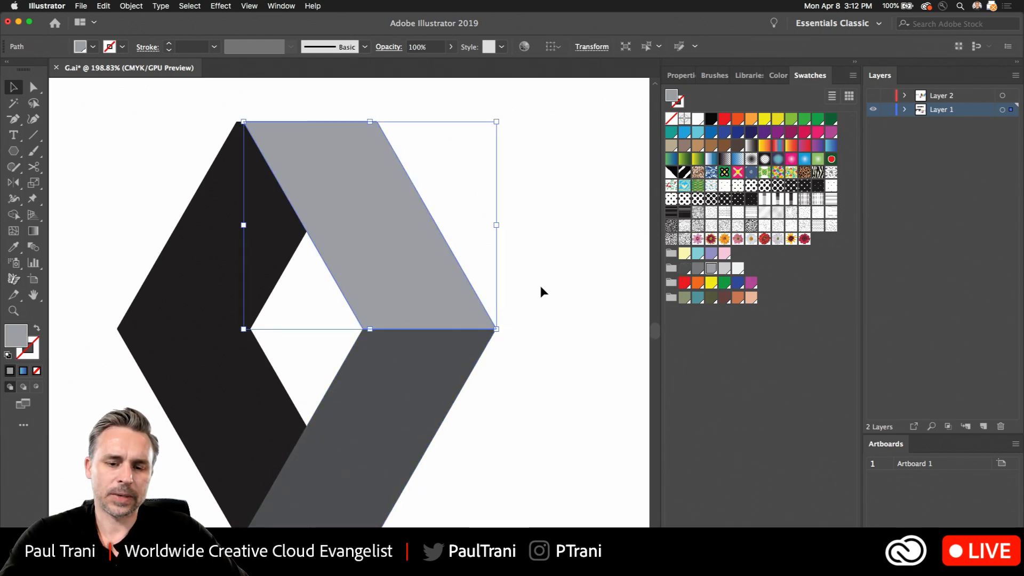
pyautogui.click(539, 283)
pyautogui.moveTo(393, 432); pyautogui.dragTo(389, 433)
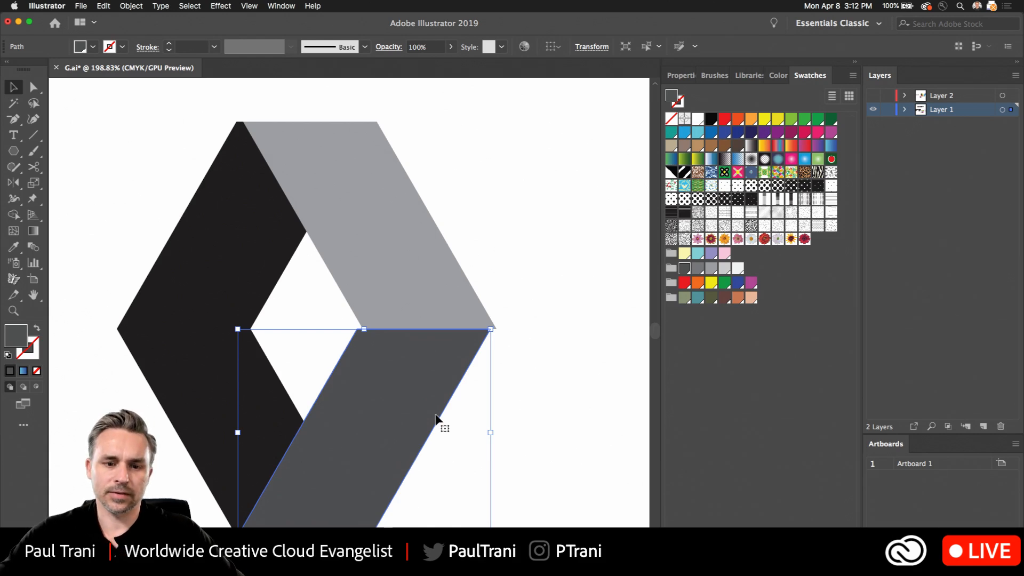
# - Shift the light gray arm slightly left so its corners meet the black chevron's top corner and the dark gray arm
pyautogui.click(123, 228)
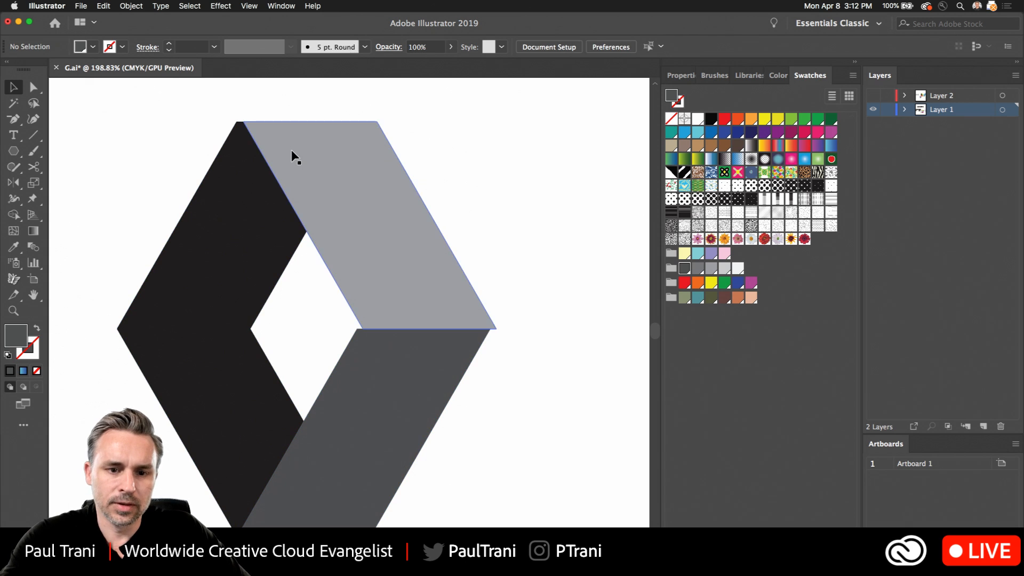
pyautogui.moveTo(296, 172); pyautogui.dragTo(289, 171)
pyautogui.click(292, 382)
pyautogui.click(373, 406)
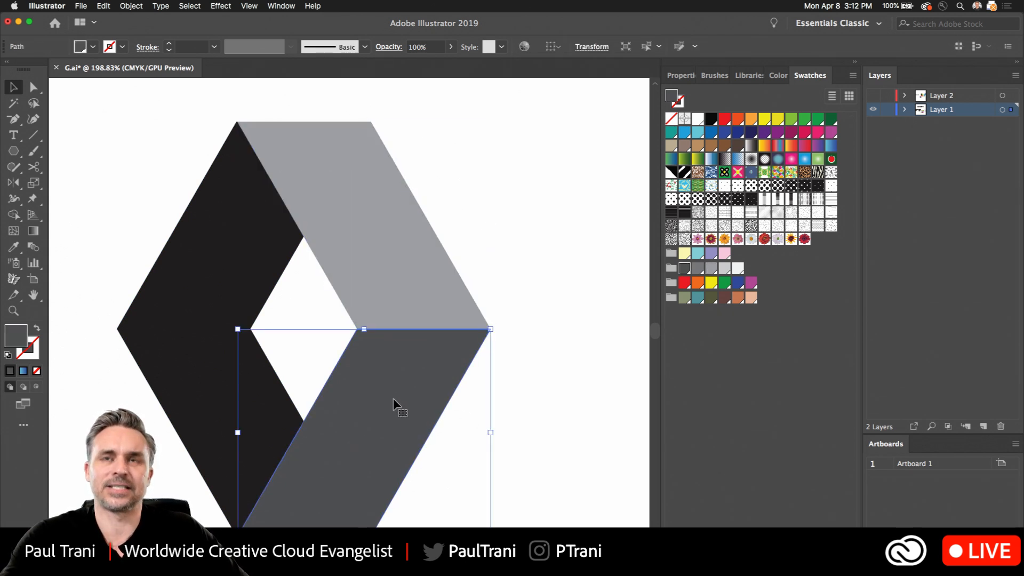
pyautogui.click(444, 222)
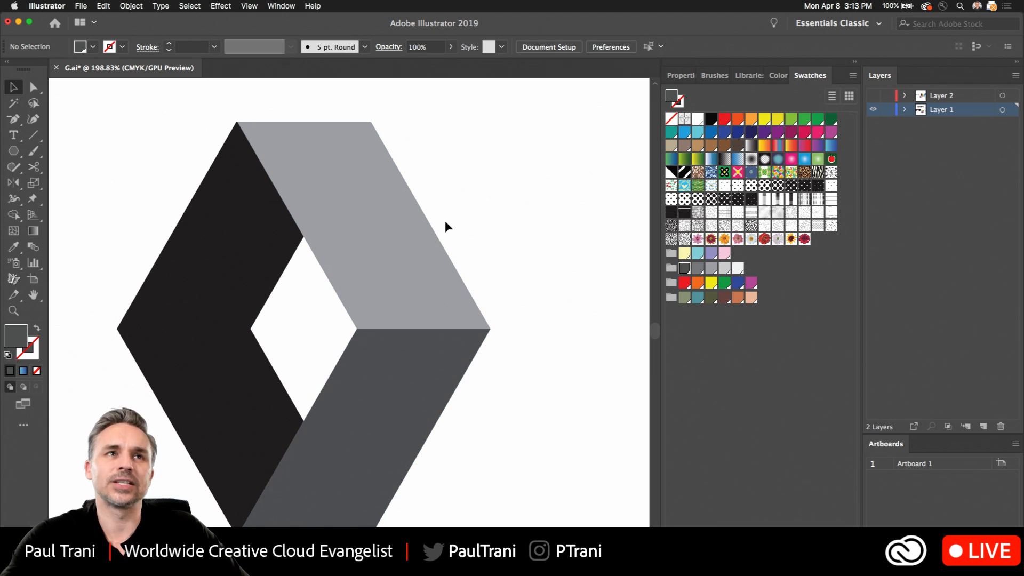
# - Shorten the light gray arm by moving its two bottom anchor points up along its slanted edges
pyautogui.click(378, 368)
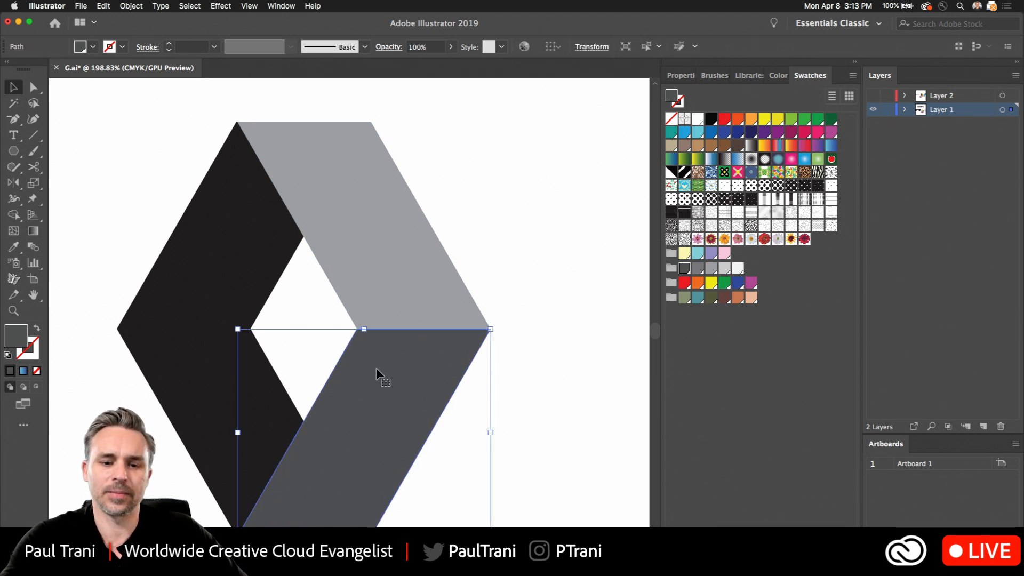
pyautogui.click(34, 93)
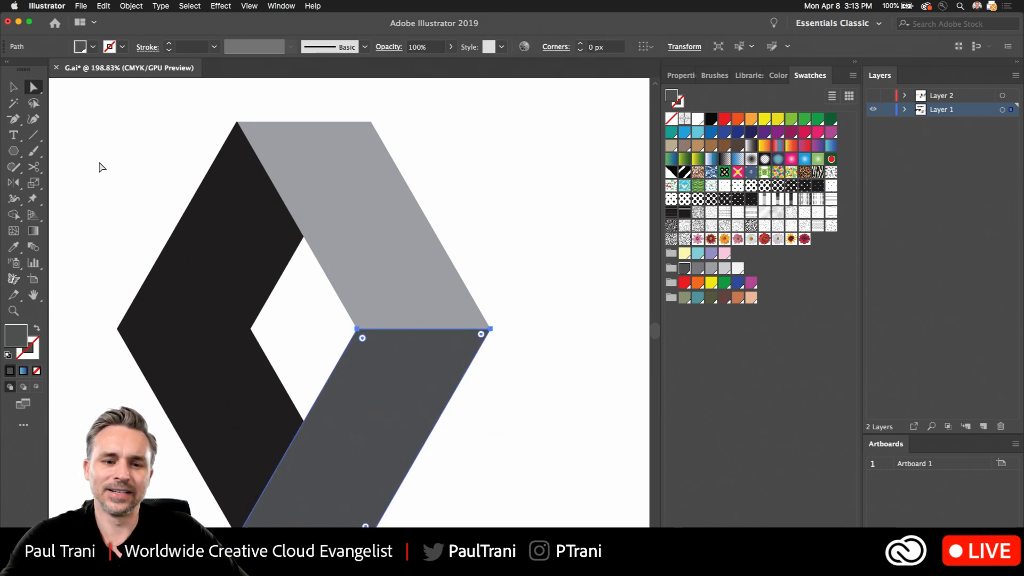
pyautogui.press('super+equal')
pyautogui.scroll(5, 316, 198)
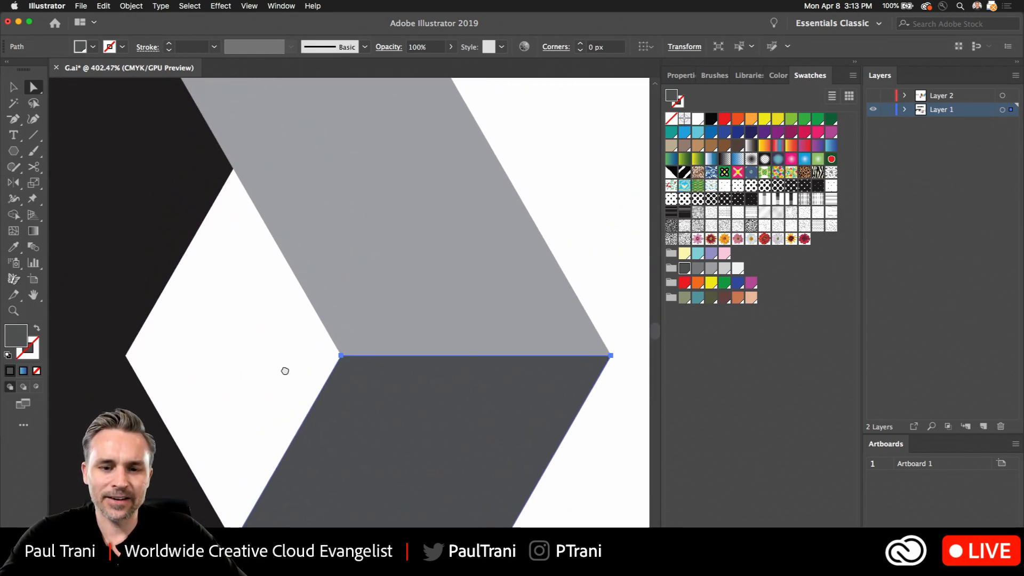
pyautogui.click(334, 391)
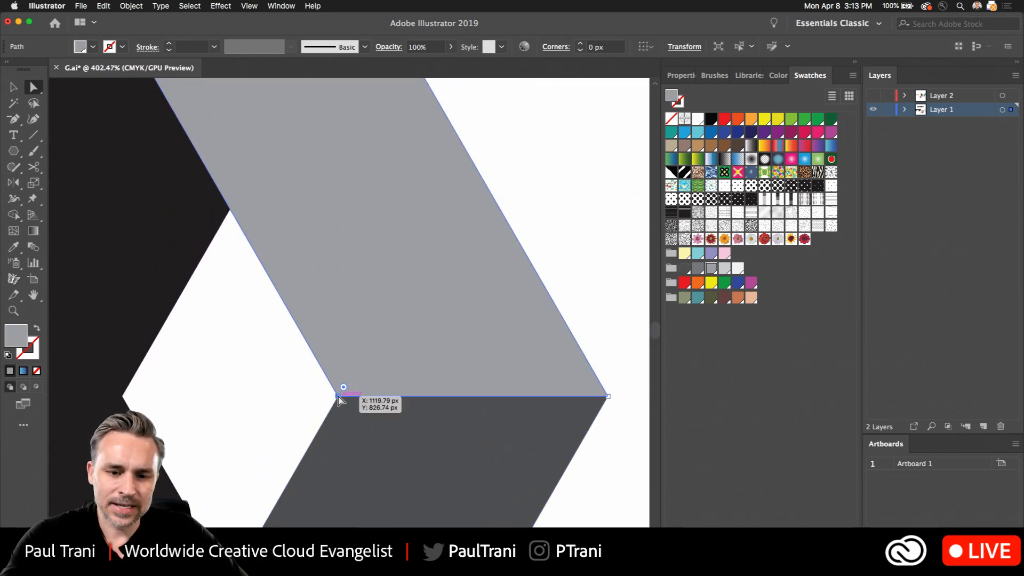
pyautogui.click(338, 395)
pyautogui.keyDown('shift'); pyautogui.click(606, 397); pyautogui.keyUp('shift')
pyautogui.moveTo(607, 397); pyautogui.dragTo(559, 315)
# - Shorten the dark gray arm by moving its two top anchor points down along its slant, opening a gap between the arms
pyautogui.moveTo(279, 367); pyautogui.dragTo(641, 449)
pyautogui.moveTo(573, 396); pyautogui.dragTo(524, 485)
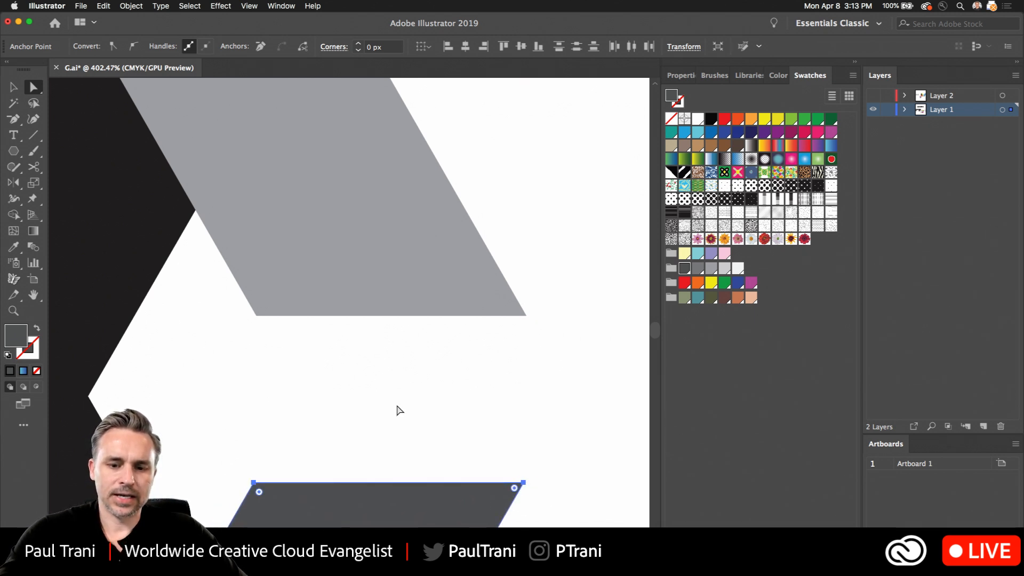
pyautogui.moveTo(398, 410); pyautogui.dragTo(372, 395)
pyautogui.moveTo(368, 355); pyautogui.dragTo(391, 301)
pyautogui.press('v')
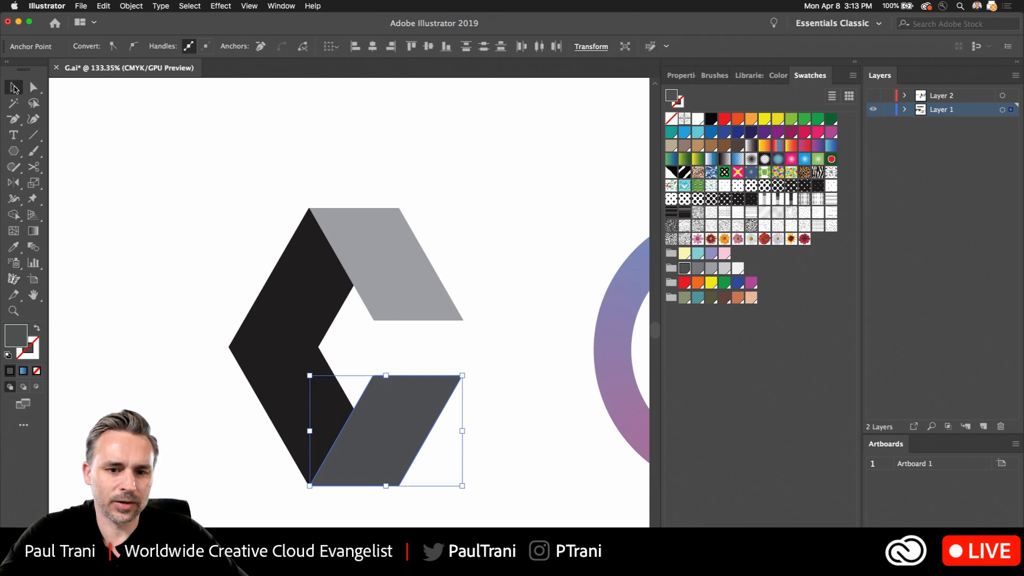
# - Duplicate the light gray arm downward so the copy's bottom edge rests on the dark gray arm's top edge
pyautogui.click(369, 242)
pyautogui.moveTo(368, 239); pyautogui.dragTo(354, 297)
pyautogui.scroll(3, 344, 403)
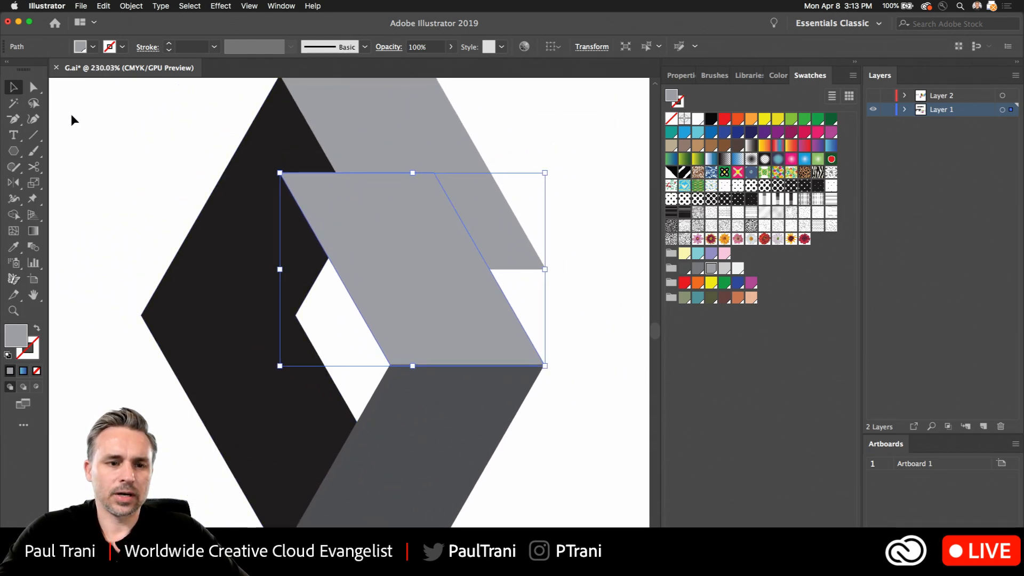
# - Shorten the light gray copy into a low bar by moving its two top anchor points down along its slant
pyautogui.click(33, 87)
pyautogui.click(281, 174)
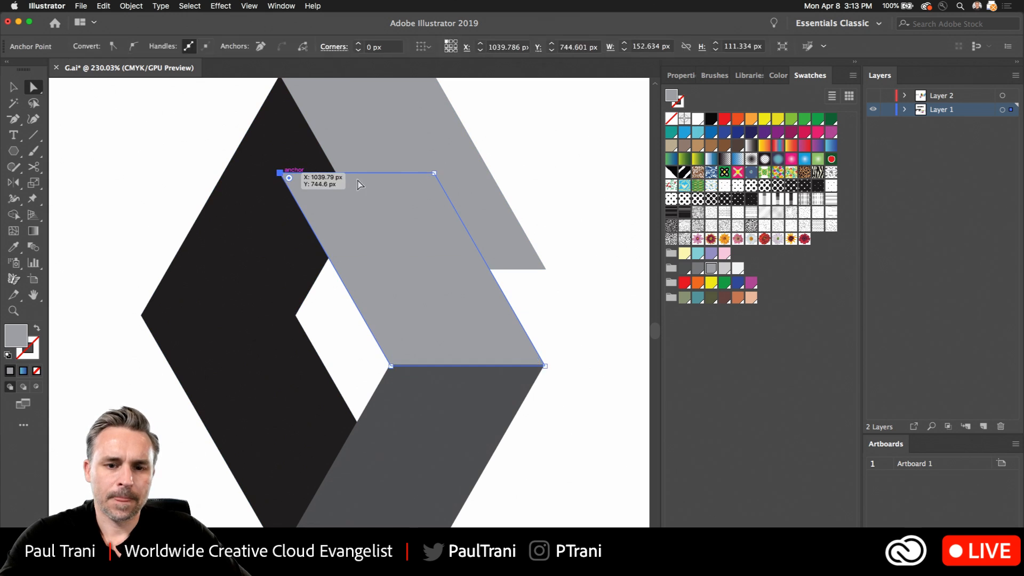
pyautogui.keyDown('shift'); pyautogui.click(432, 174); pyautogui.keyUp('shift')
pyautogui.moveTo(433, 174); pyautogui.dragTo(503, 295)
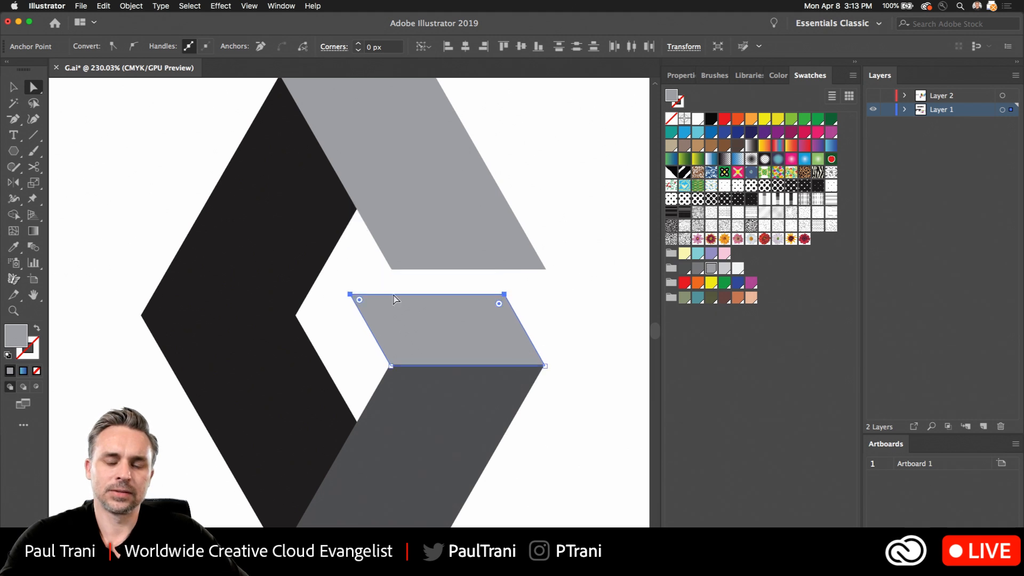
pyautogui.click(13, 86)
pyautogui.click(134, 175)
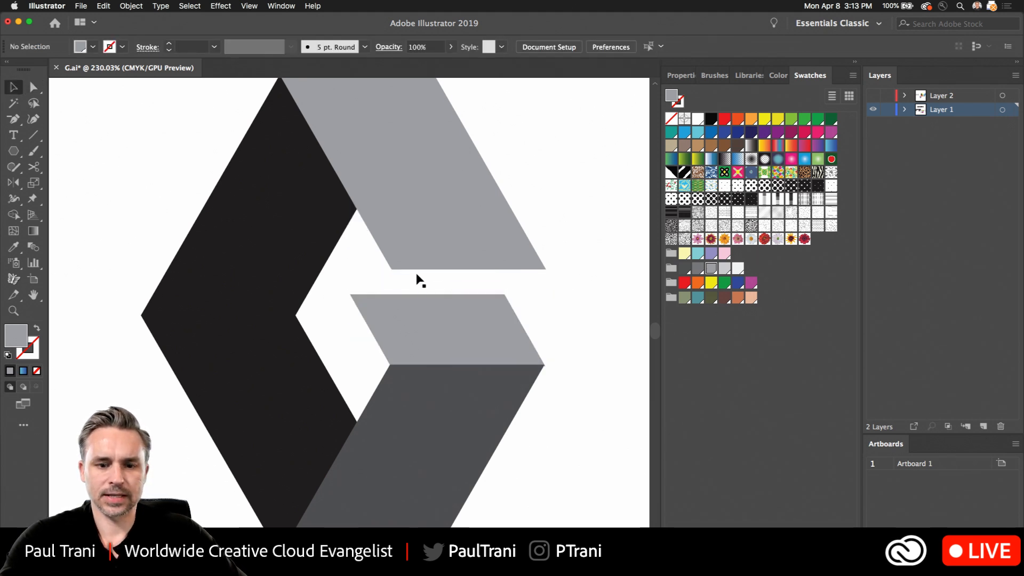
# - Duplicate the short light gray bar horizontally over the black chevron and reflect the copy across the vertical axis
pyautogui.click(440, 326)
pyautogui.moveTo(440, 328); pyautogui.dragTo(303, 328)
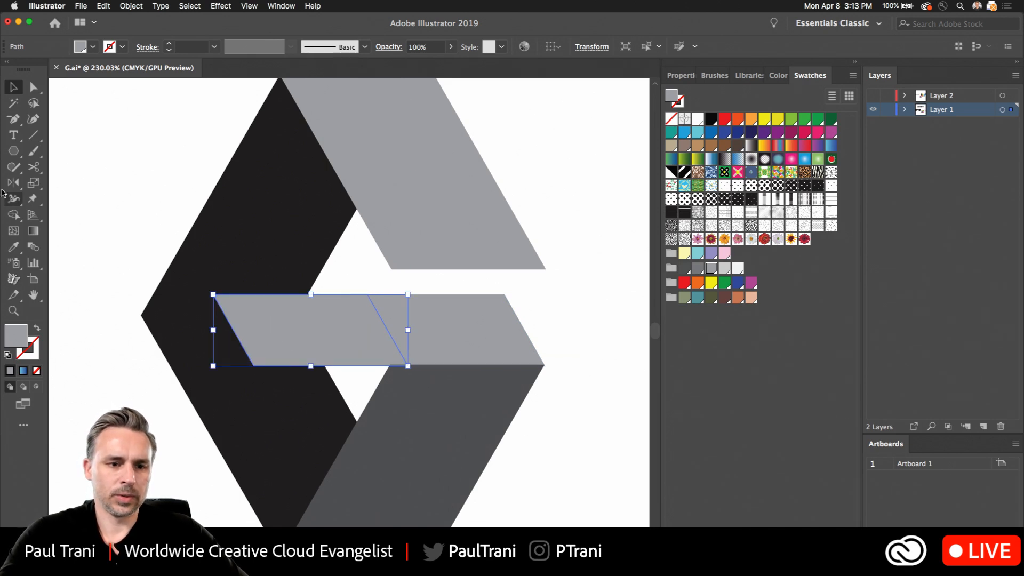
pyautogui.click(15, 184)
pyautogui.click(14, 184)
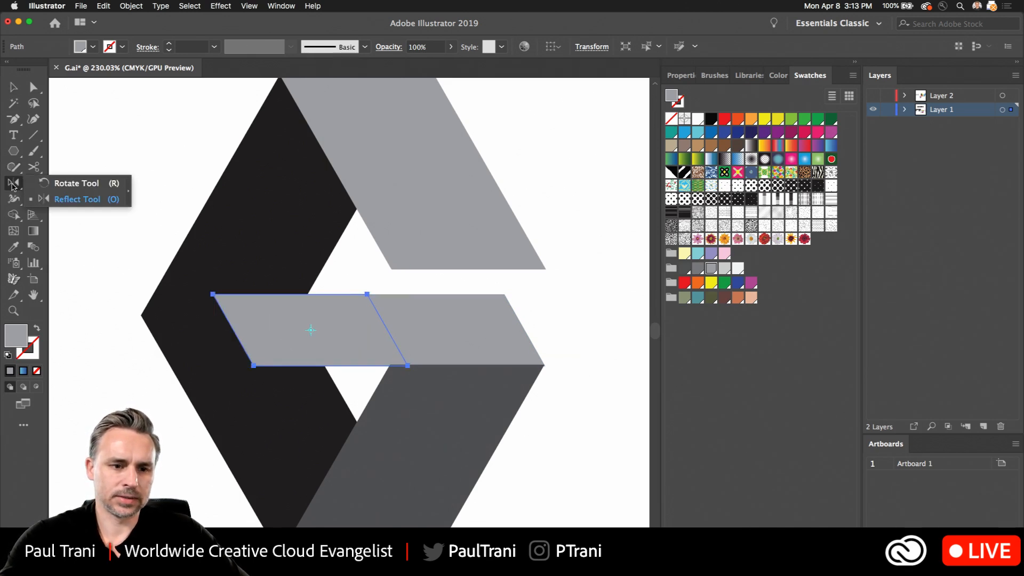
pyautogui.doubleClick(8, 185)
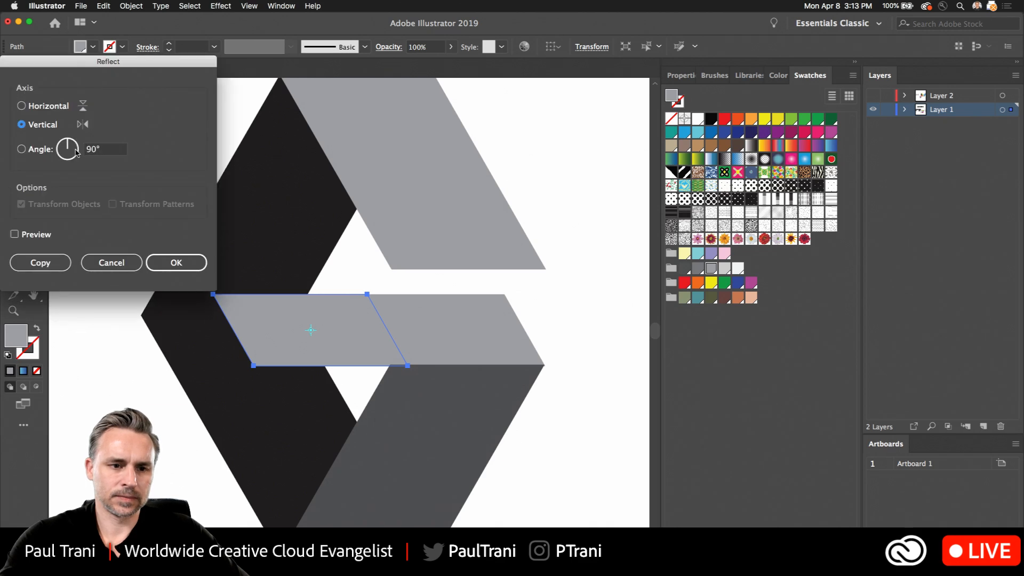
pyautogui.click(170, 261)
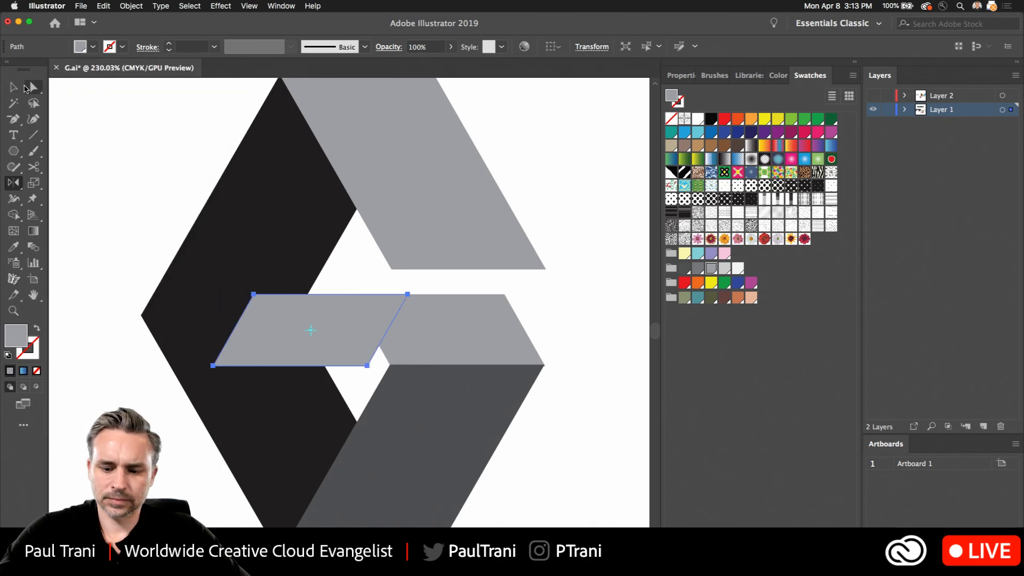
# - Sample the lower arm's dark gray fill onto the reflected piece and send it to the back
pyautogui.press('i')
pyautogui.click(410, 421)
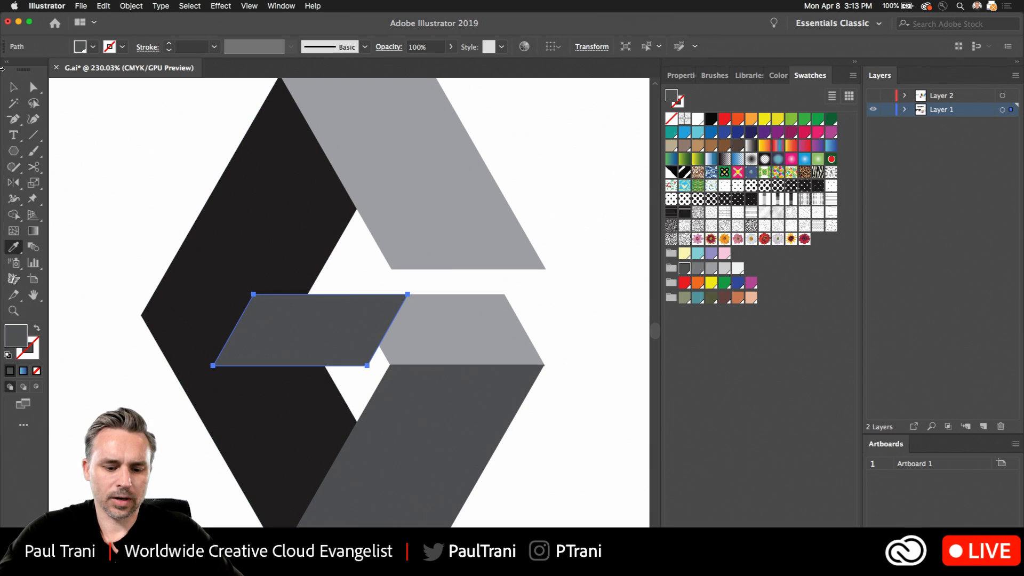
pyautogui.press('super+shift+bracketleft')
# - Slide the reflected dark gray piece right behind the short light gray bar, and send the black chevron behind it
pyautogui.click(13, 87)
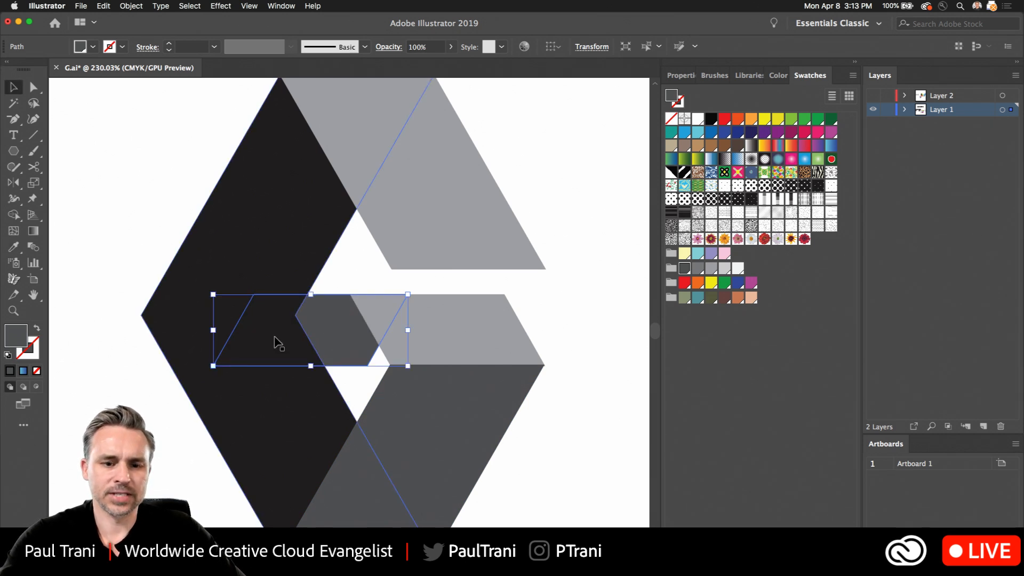
pyautogui.moveTo(326, 317); pyautogui.dragTo(424, 319)
pyautogui.click(276, 257)
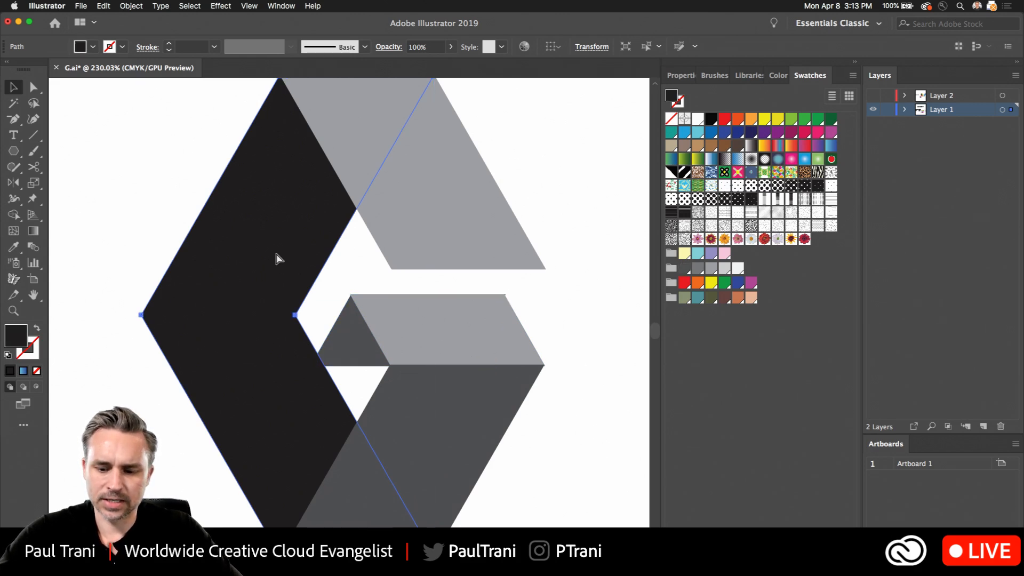
pyautogui.click(89, 193)
pyautogui.scroll(-4, 89, 193)
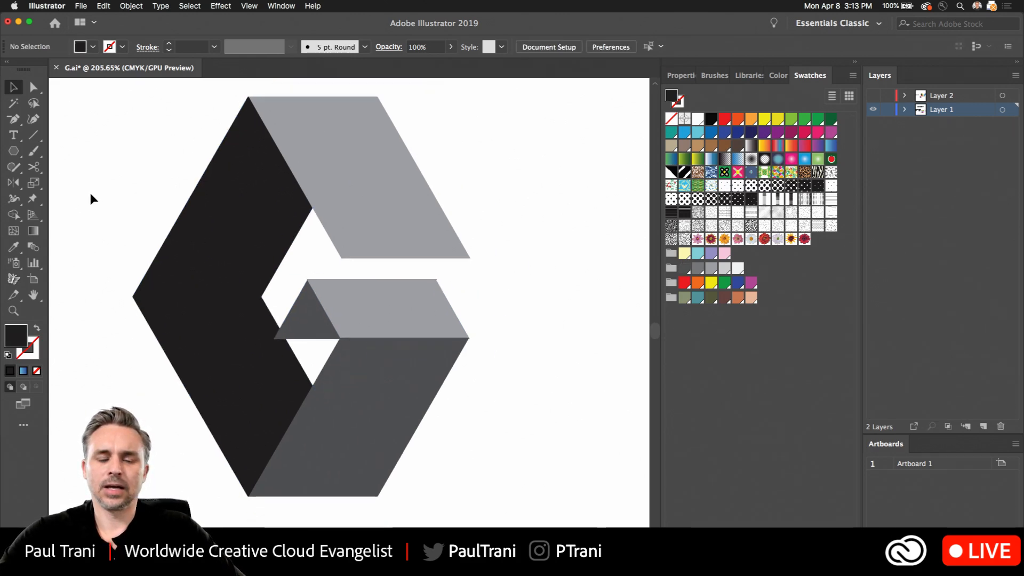
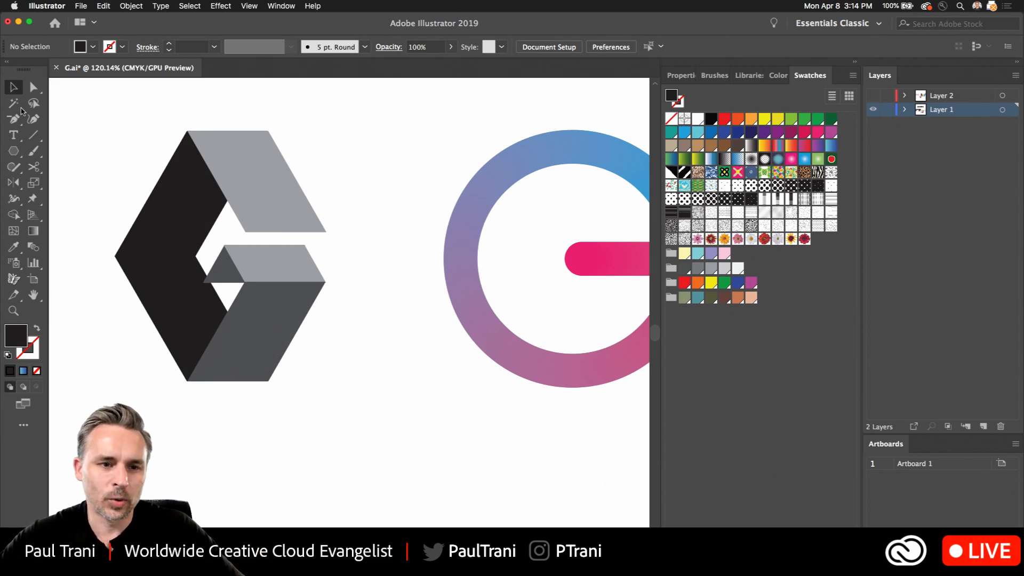
# - Duplicate the gray folded G beside the original and stretch the left one slightly wider without changing its height
pyautogui.moveTo(145, 132); pyautogui.dragTo(181, 164)
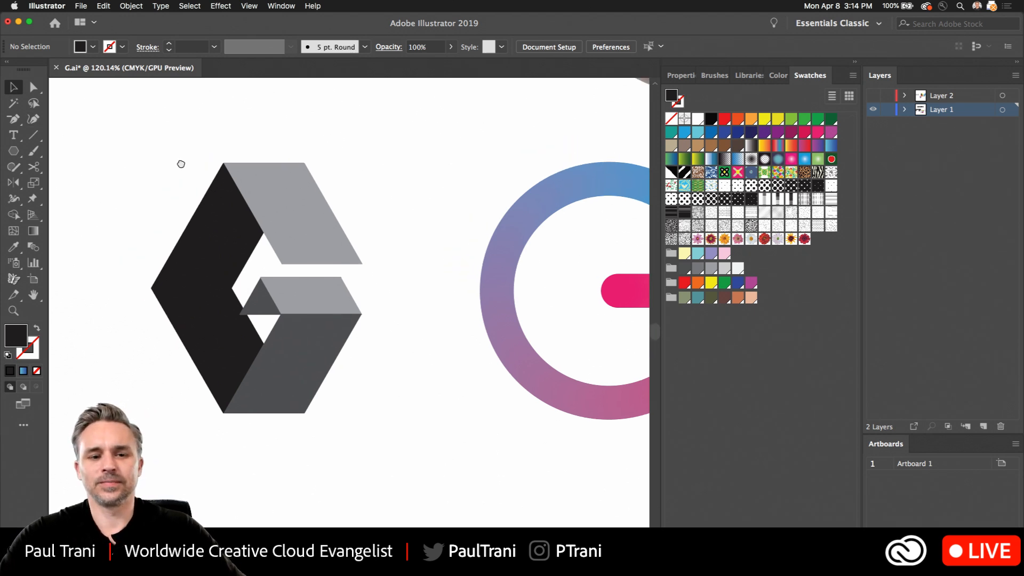
pyautogui.scroll(-2, 189, 160)
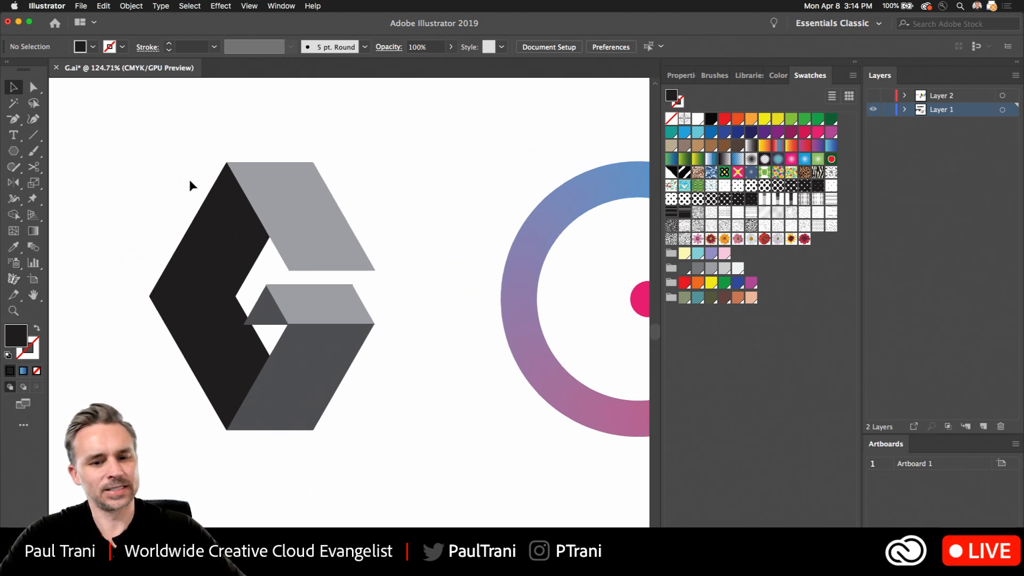
pyautogui.moveTo(129, 150); pyautogui.dragTo(340, 371)
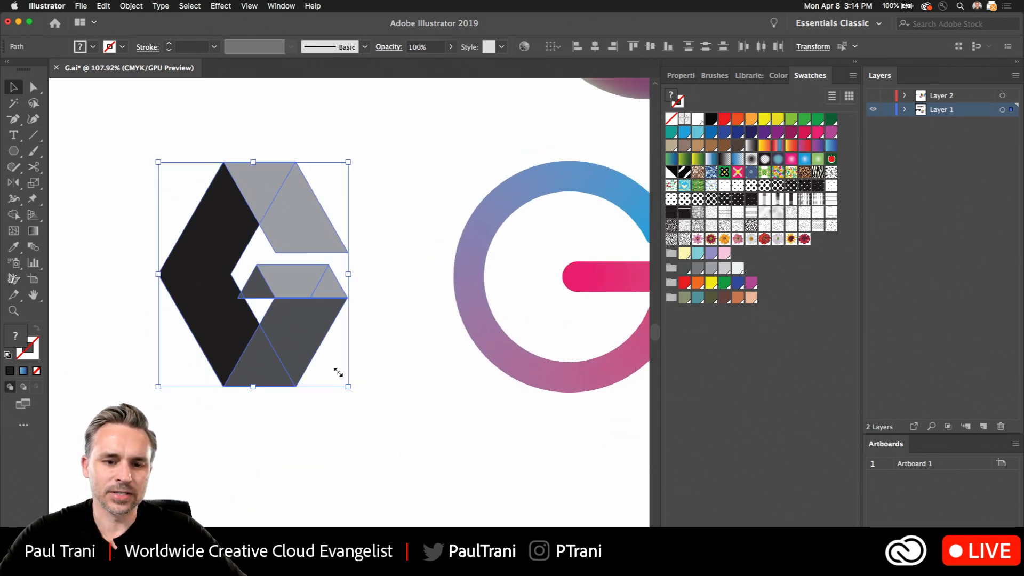
pyautogui.moveTo(203, 248); pyautogui.dragTo(95, 254)
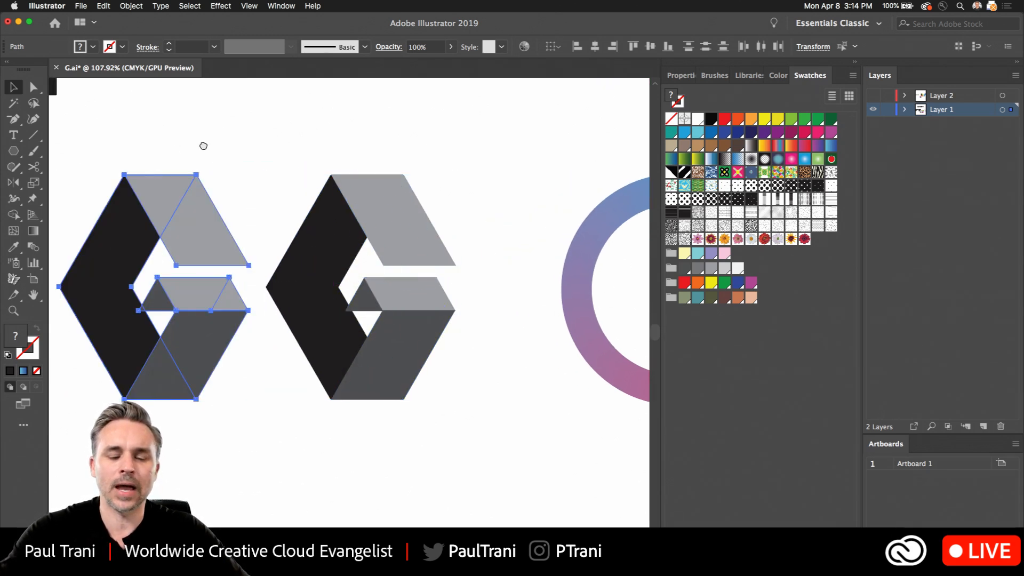
pyautogui.moveTo(203, 146); pyautogui.dragTo(383, 158)
pyautogui.moveTo(238, 300); pyautogui.dragTo(201, 288)
pyautogui.click(111, 255)
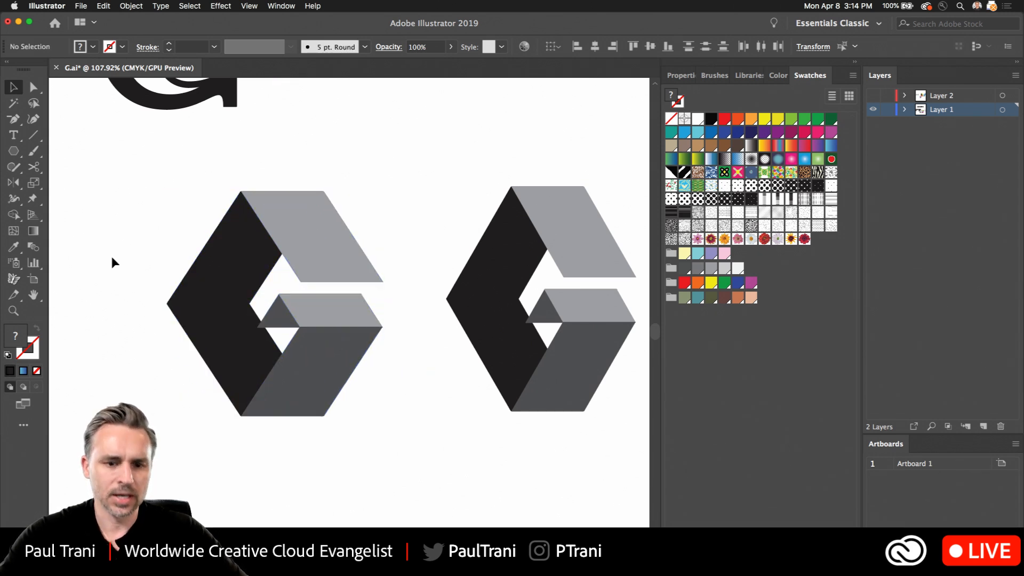
# - Recolor the whole widened G with Recolor Artwork, trying the Renaissance 1 and Pastels color groups and settling on Brights
pyautogui.moveTo(146, 321); pyautogui.dragTo(165, 295)
pyautogui.scroll(1, 165, 295)
pyautogui.scroll(2, 165, 295)
pyautogui.scroll(-2, 165, 295)
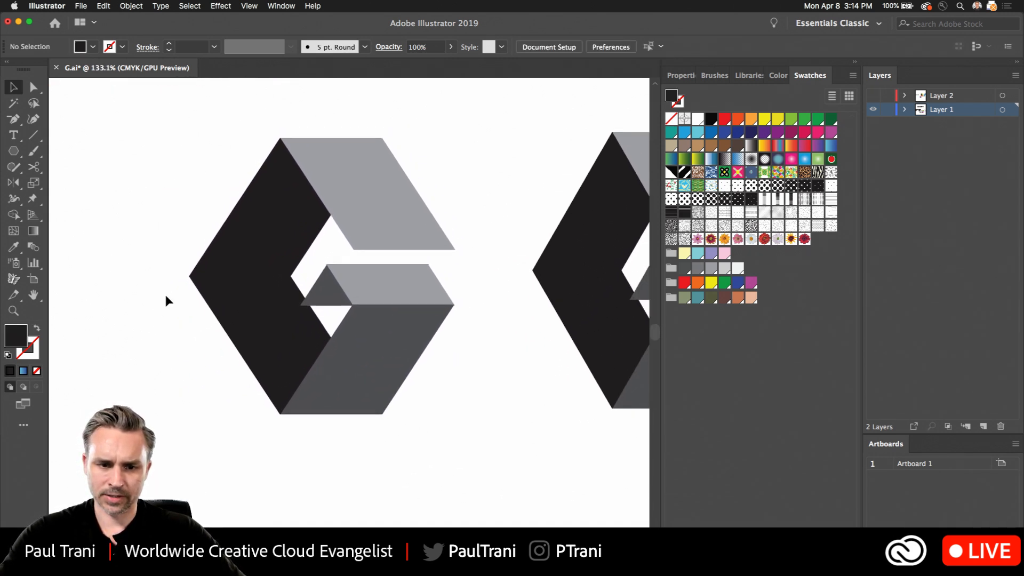
pyautogui.moveTo(181, 172); pyautogui.dragTo(442, 470)
pyautogui.click(103, 6)
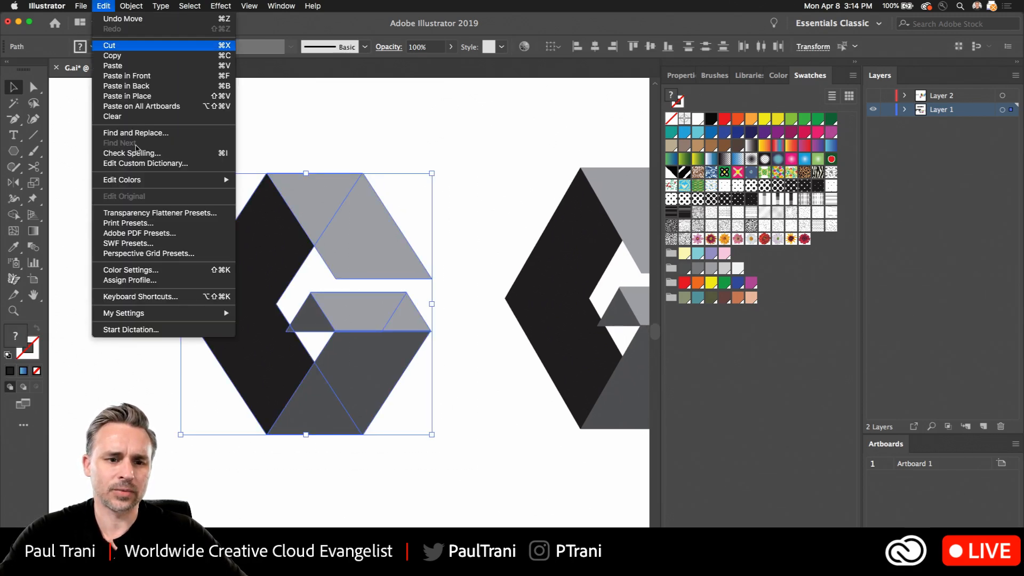
pyautogui.moveTo(130, 181)
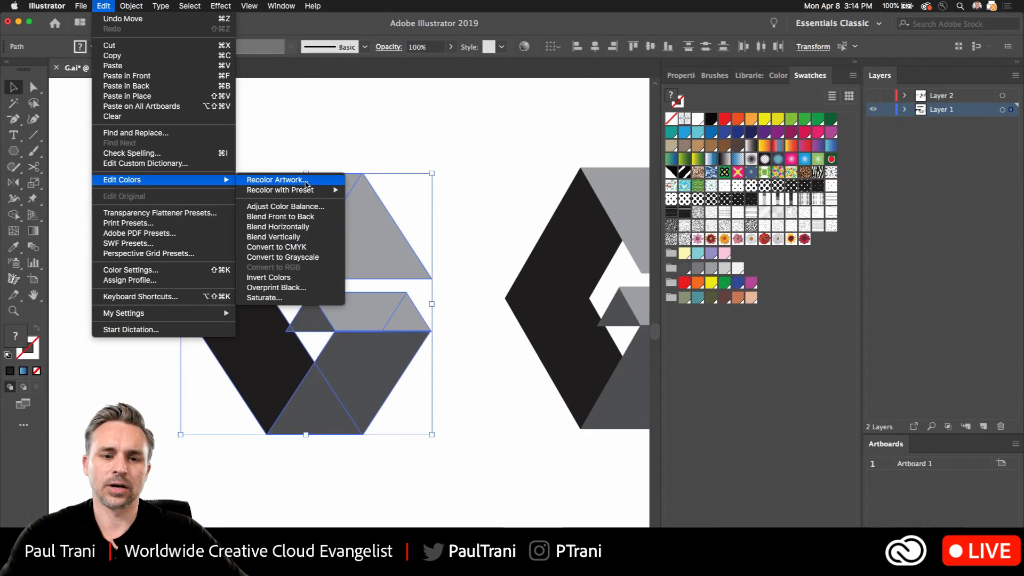
pyautogui.click(306, 184)
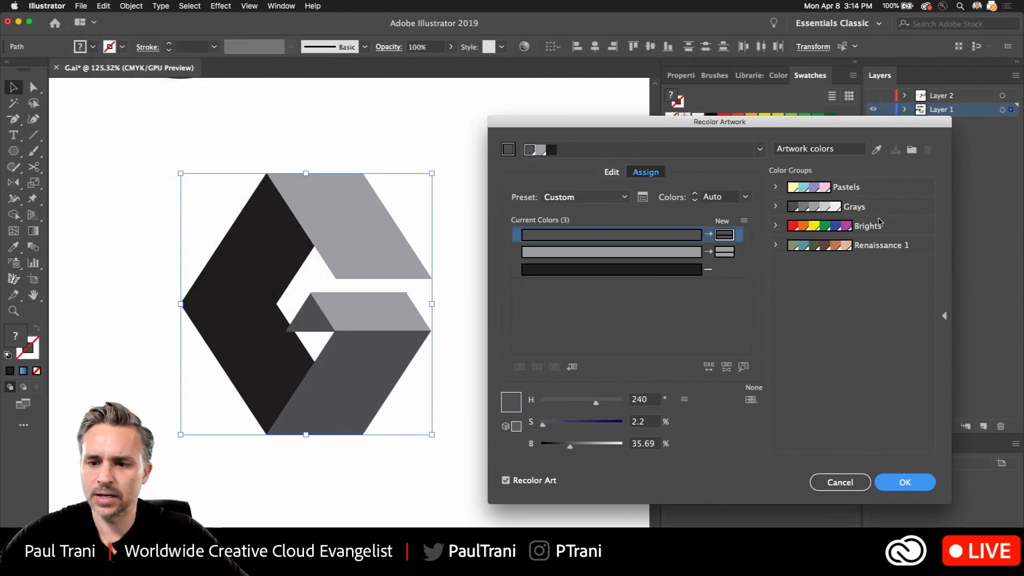
pyautogui.click(877, 227)
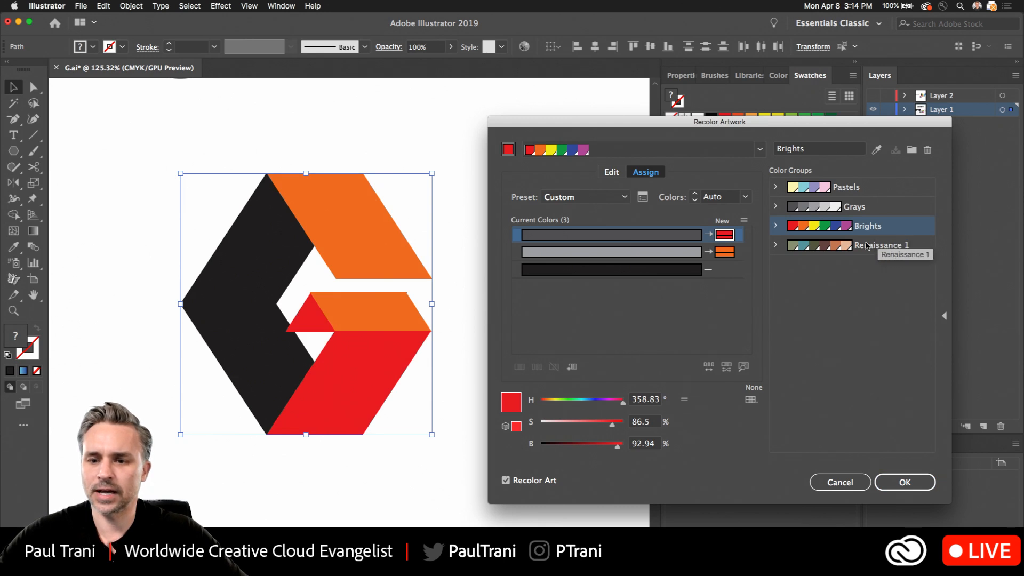
pyautogui.click(869, 248)
pyautogui.click(866, 188)
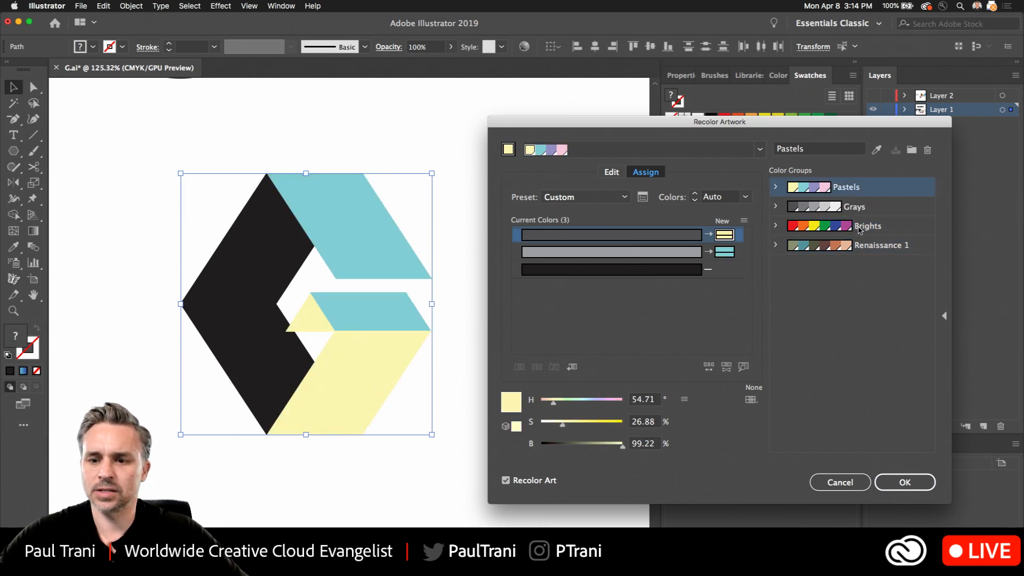
pyautogui.click(869, 226)
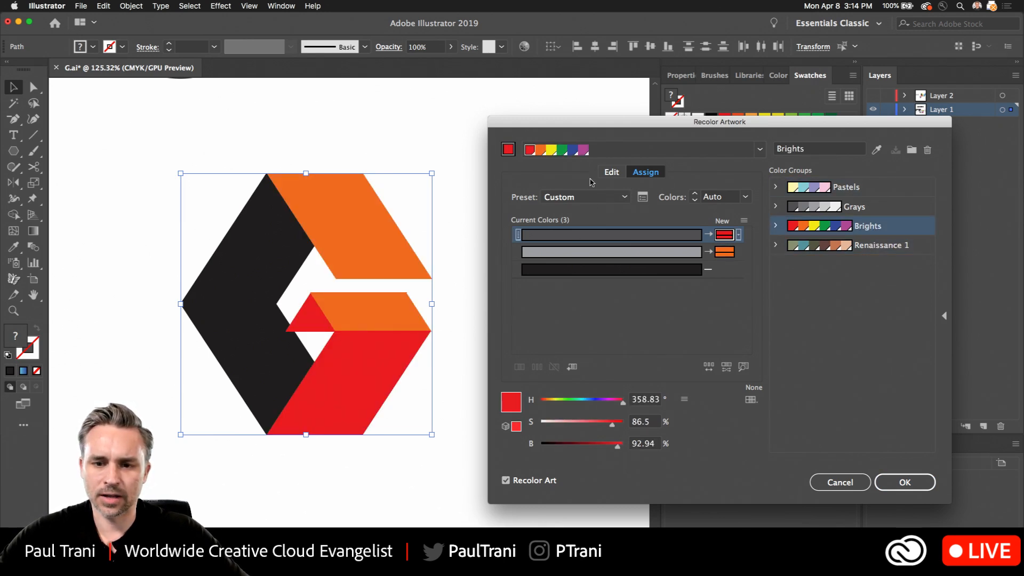
# - Rotate the linked Brights colors slightly on the color wheel, and add a new color to the harmony for the unassigned black
pyautogui.click(610, 172)
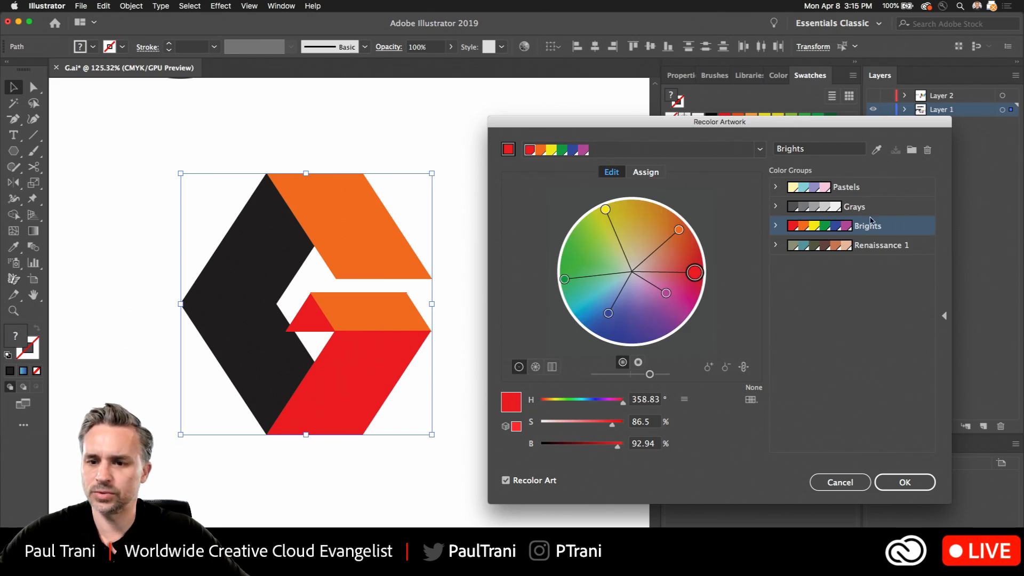
pyautogui.moveTo(693, 273)
pyautogui.mouseDown()
pyautogui.moveTo(675, 241)
pyautogui.moveTo(706, 258)
pyautogui.moveTo(691, 265)
pyautogui.mouseUp()
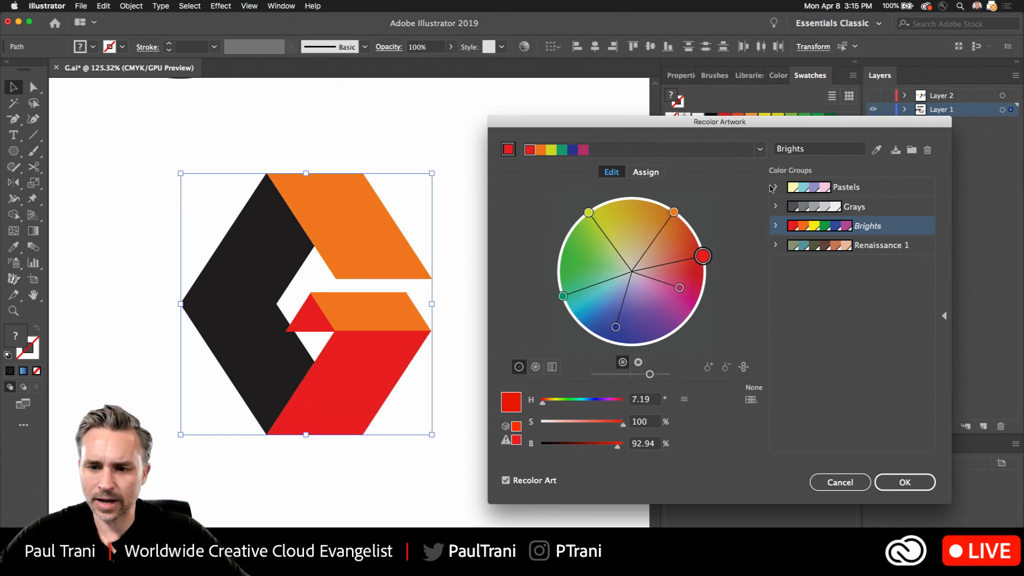
pyautogui.click(646, 172)
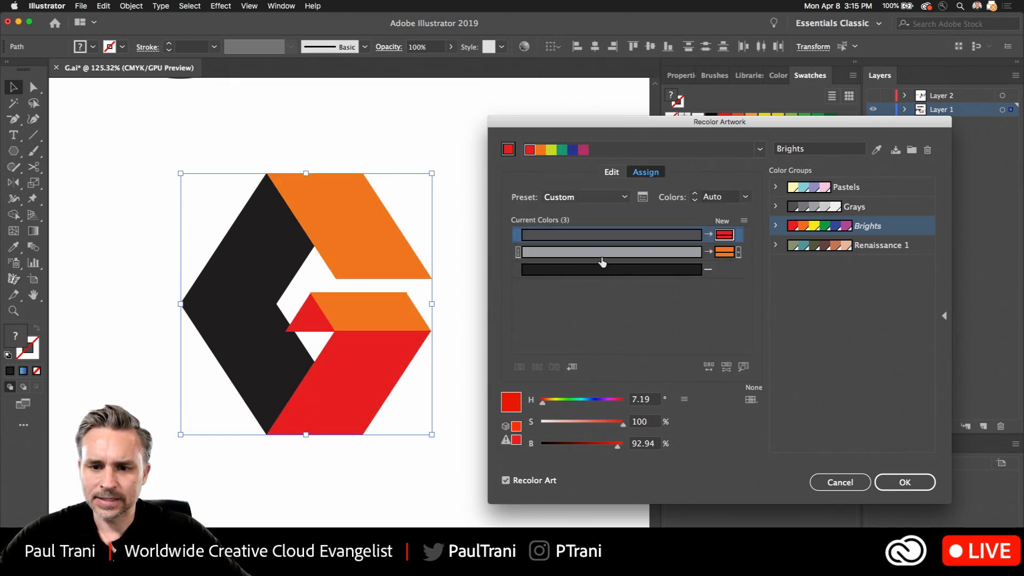
pyautogui.click(721, 269)
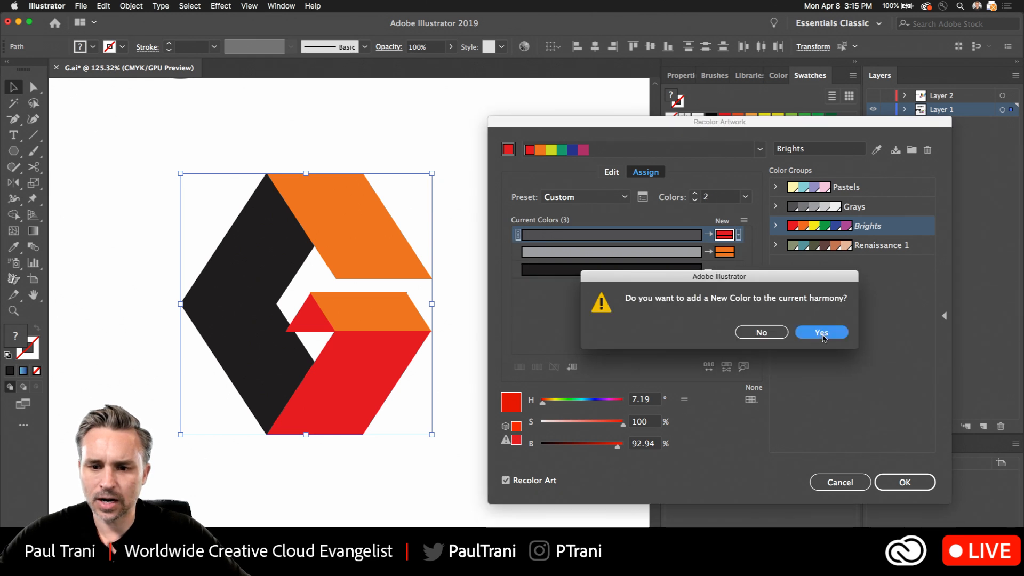
pyautogui.click(822, 333)
pyautogui.click(739, 271)
pyautogui.click(713, 315)
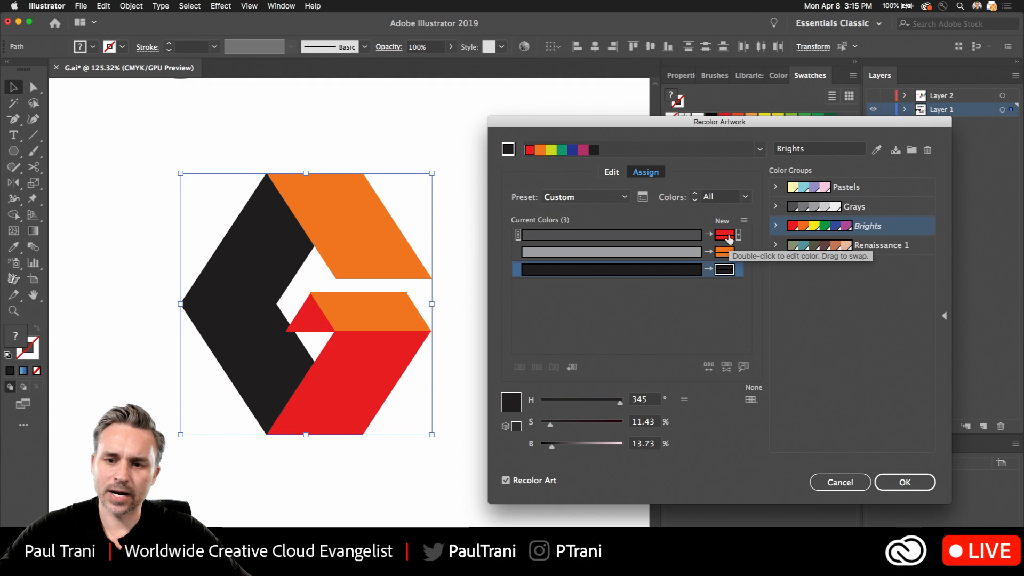
# - Unlink the harmony colors and turn the added dark color into a muted purple with about 30% saturation and 44% brightness
pyautogui.click(608, 175)
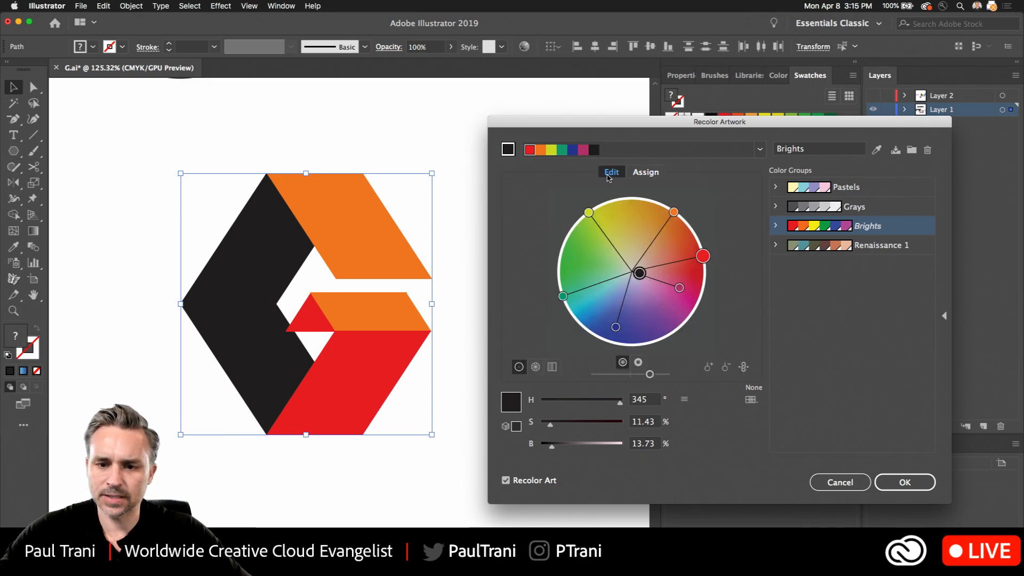
pyautogui.moveTo(640, 274)
pyautogui.mouseDown()
pyautogui.moveTo(645, 293)
pyautogui.moveTo(656, 272)
pyautogui.moveTo(648, 317)
pyautogui.moveTo(645, 308)
pyautogui.moveTo(670, 305)
pyautogui.moveTo(641, 307)
pyautogui.mouseUp()
pyautogui.click(743, 367)
pyautogui.click(654, 279)
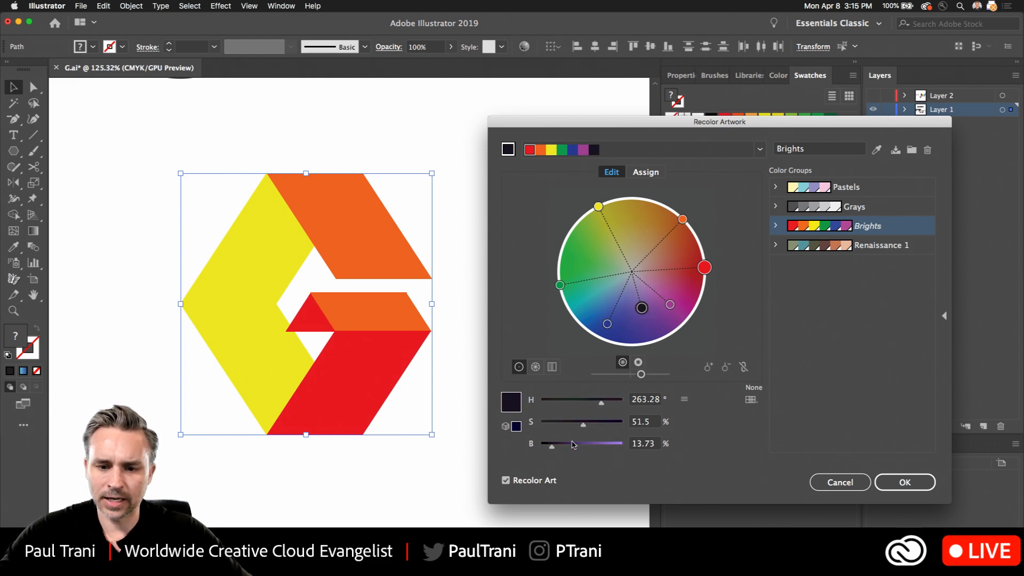
pyautogui.moveTo(573, 444); pyautogui.dragTo(579, 449)
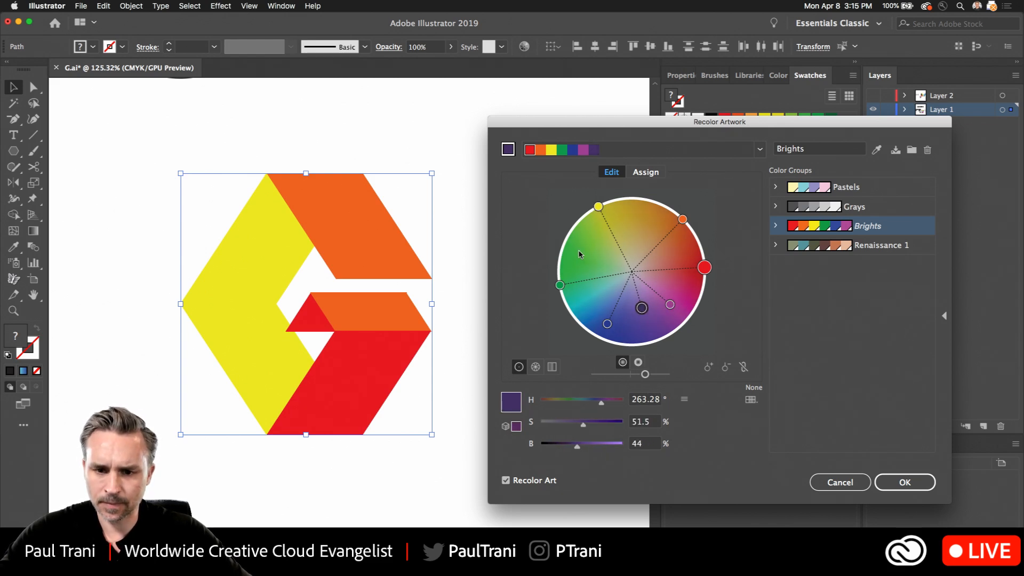
pyautogui.moveTo(642, 307); pyautogui.dragTo(642, 290)
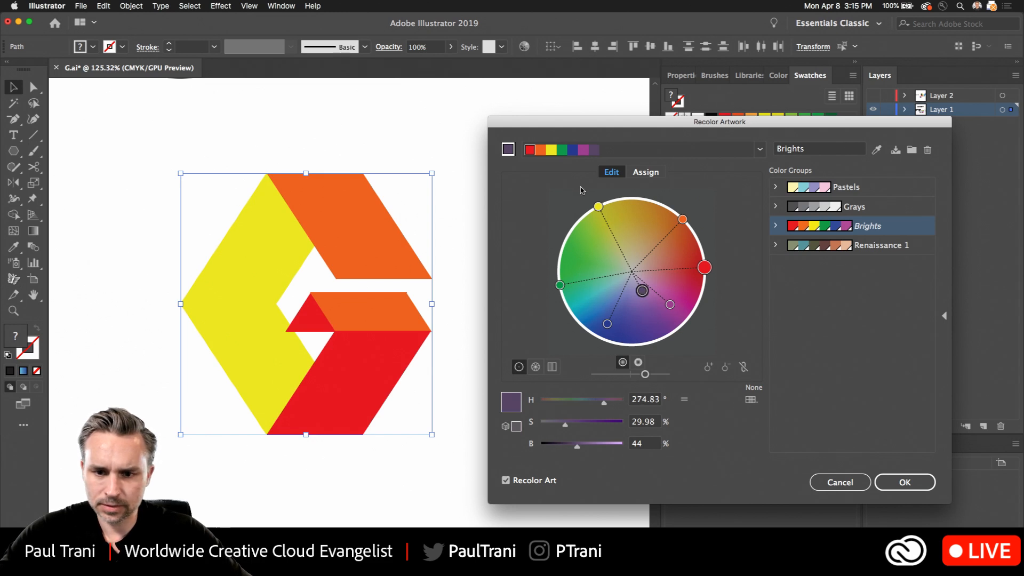
# - Change the harmony's yellow to a dark green with 49% brightness and its orange to a golden yellow
pyautogui.moveTo(598, 207)
pyautogui.mouseDown()
pyautogui.moveTo(616, 260)
pyautogui.moveTo(612, 238)
pyautogui.moveTo(596, 277)
pyautogui.moveTo(609, 243)
pyautogui.mouseUp()
pyautogui.moveTo(682, 220)
pyautogui.mouseDown()
pyautogui.moveTo(647, 218)
pyautogui.moveTo(583, 256)
pyautogui.mouseUp()
pyautogui.moveTo(599, 426); pyautogui.dragTo(629, 430)
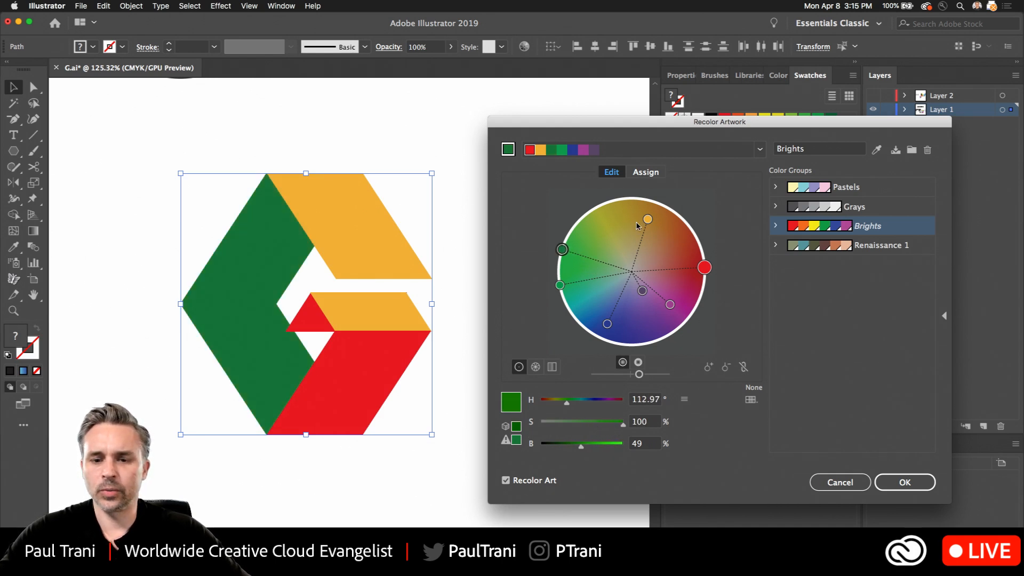
# - Relink and rotate the harmony colors so red becomes magenta, and accept the recoloring with the changes saved to the Brights group
pyautogui.click(743, 366)
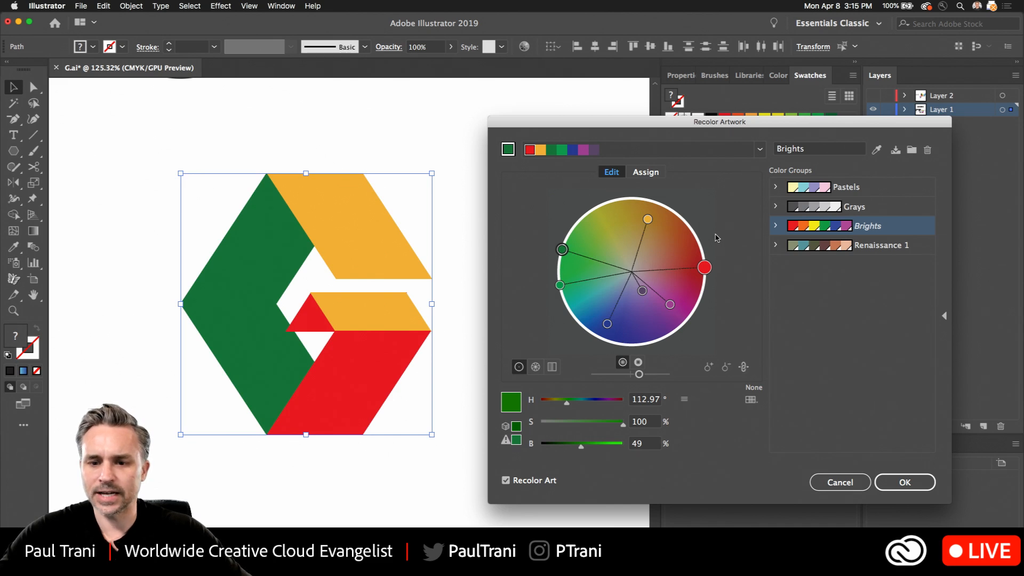
pyautogui.moveTo(706, 268); pyautogui.dragTo(692, 300)
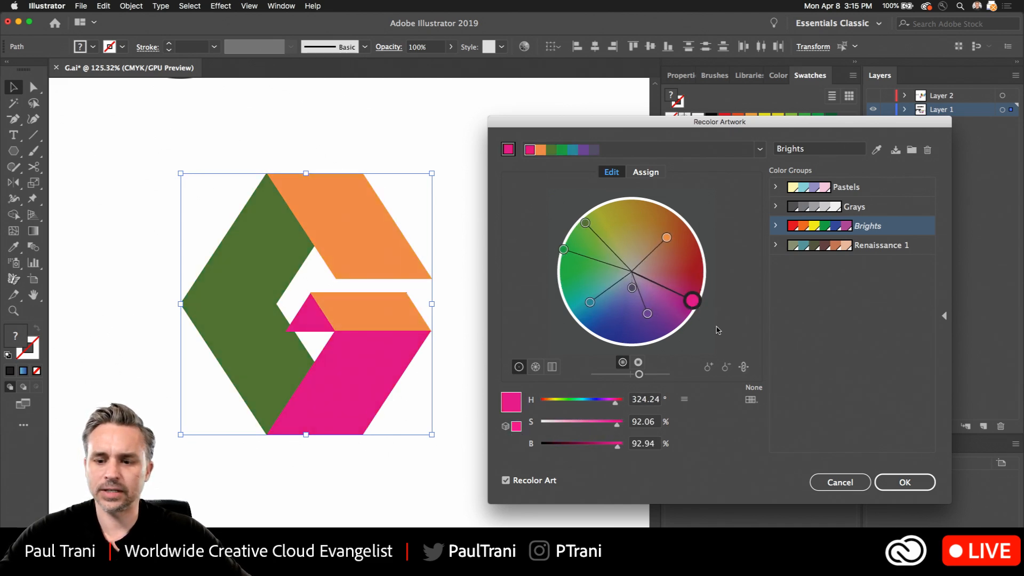
pyautogui.click(876, 482)
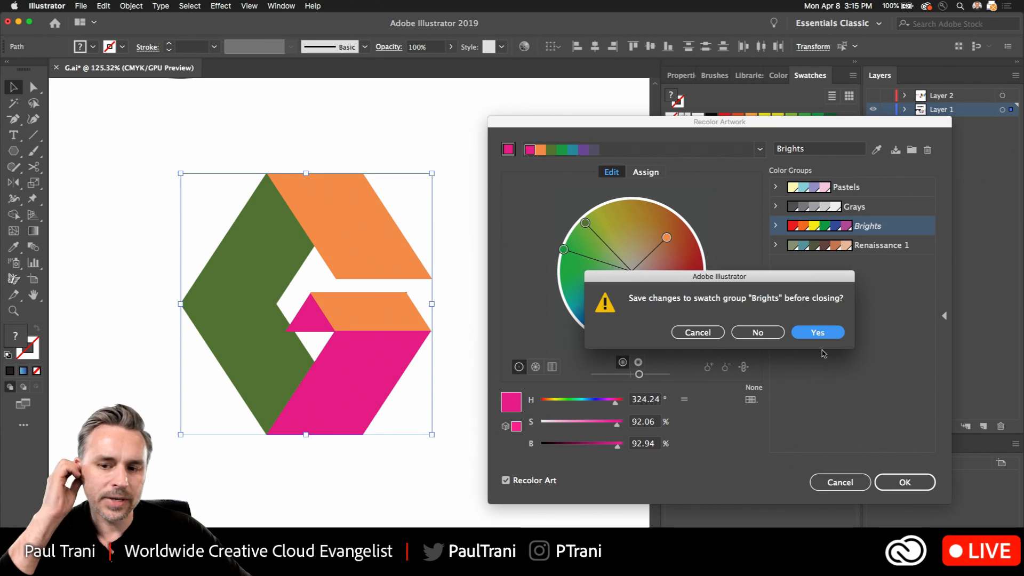
pyautogui.click(817, 332)
# - Duplicate the green chevron horizontally to the left of the recolored G
pyautogui.moveTo(134, 223); pyautogui.dragTo(264, 222)
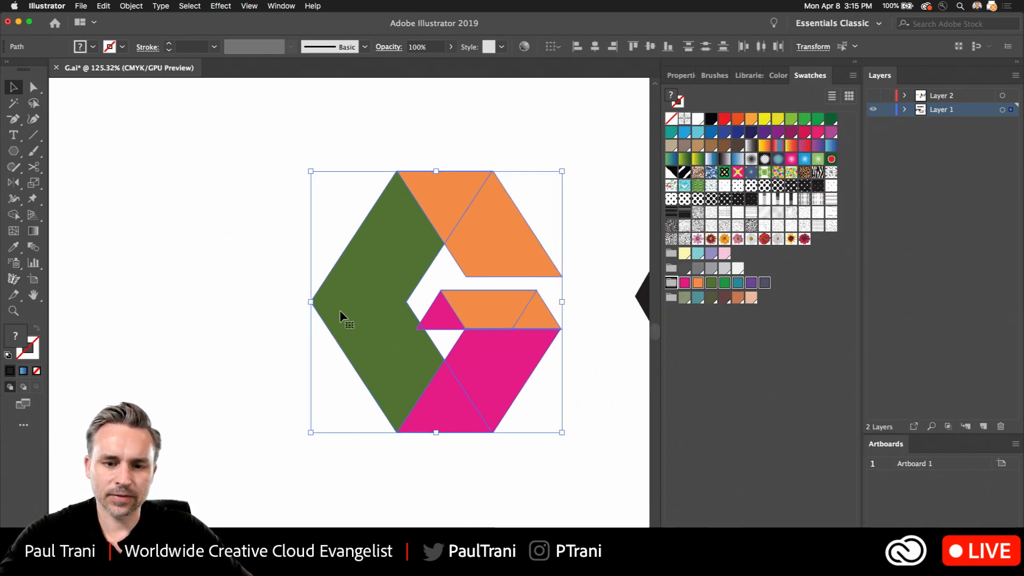
pyautogui.scroll(3, 361, 322)
pyautogui.moveTo(315, 250); pyautogui.dragTo(266, 273)
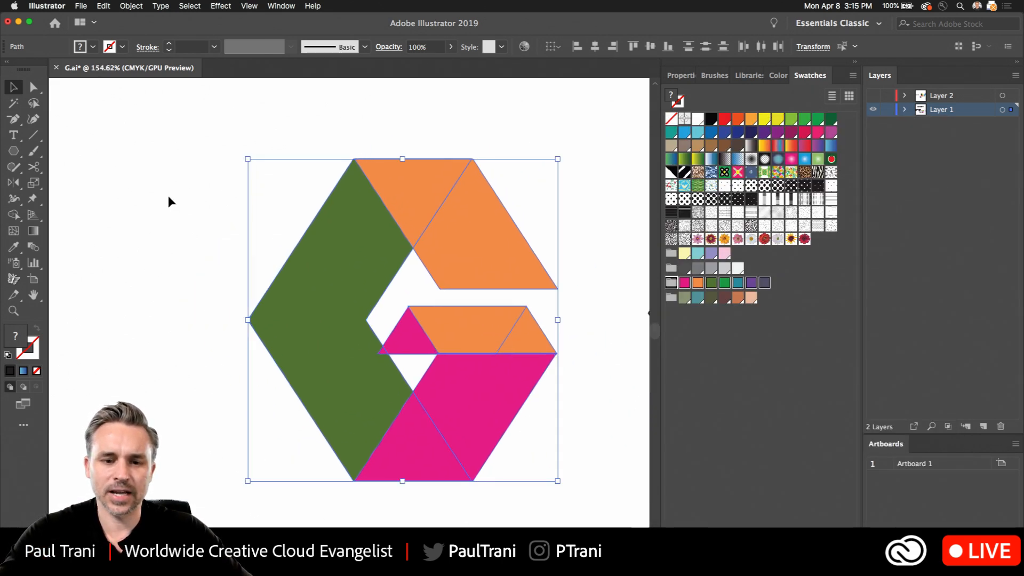
pyautogui.click(167, 194)
pyautogui.click(325, 337)
pyautogui.moveTo(347, 325); pyautogui.dragTo(156, 324)
# - Reduce the G's green chevron to its upper half by deleting its two bottom anchor points
pyautogui.click(334, 305)
pyautogui.press('p')
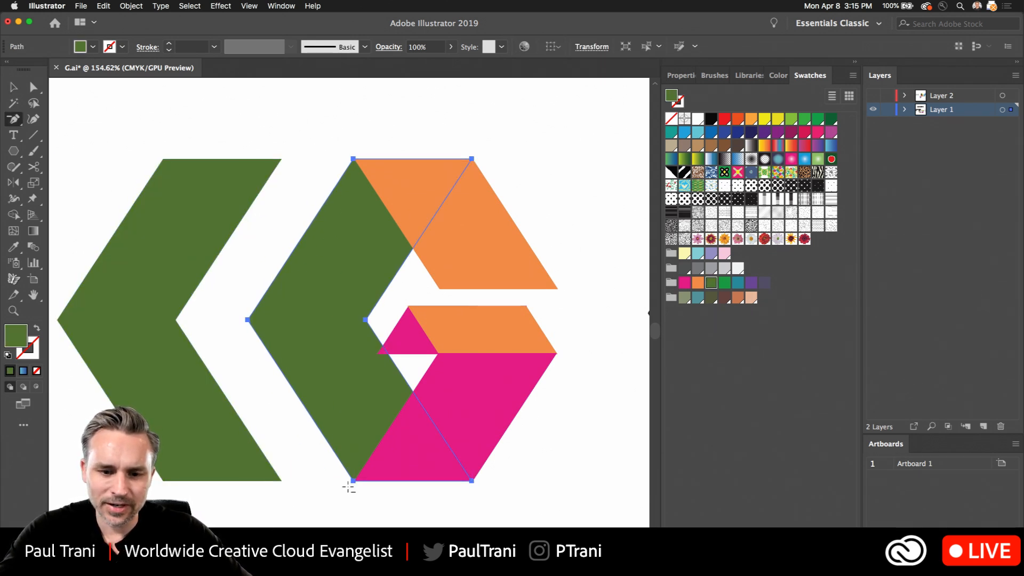
pyautogui.click(354, 481)
pyautogui.click(471, 481)
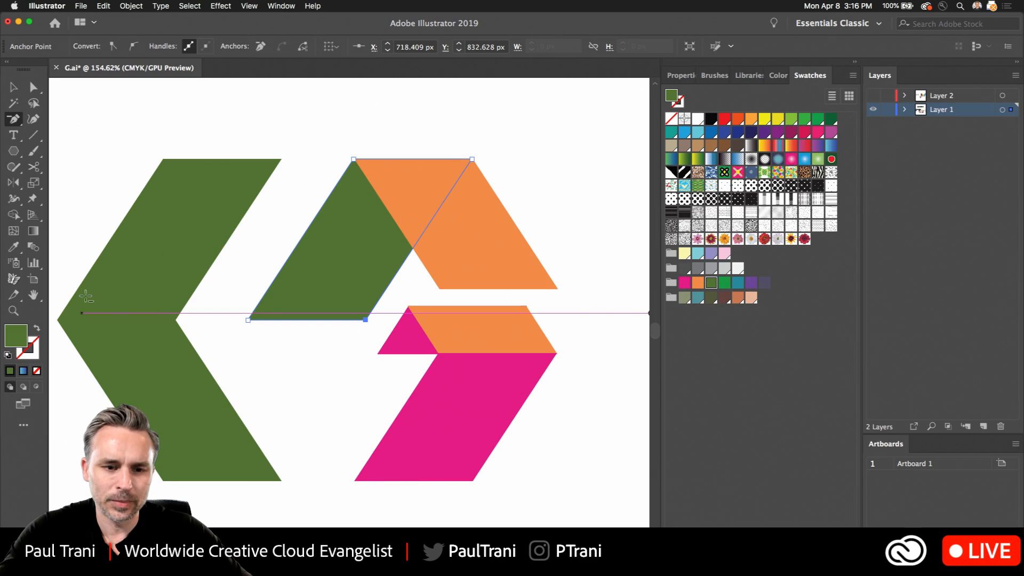
# - Delete the duplicate chevron's two top anchor points and slide the remaining lower half into place in the G
pyautogui.keyDown('super'); pyautogui.click(281, 160); pyautogui.keyUp('super')
pyautogui.click(281, 159)
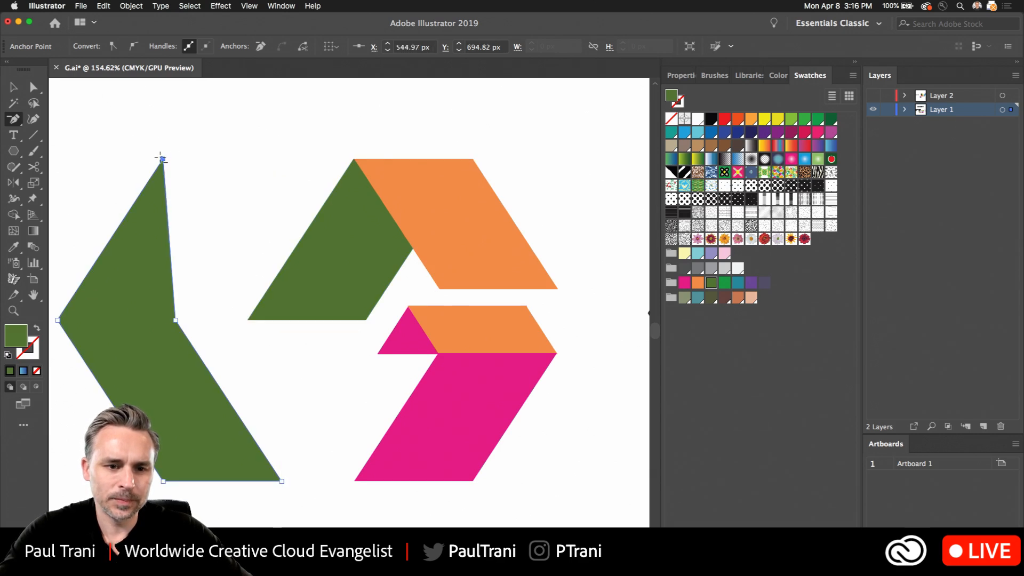
pyautogui.click(163, 158)
pyautogui.press('super')
pyautogui.moveTo(161, 366); pyautogui.dragTo(347, 365)
pyautogui.click(229, 228)
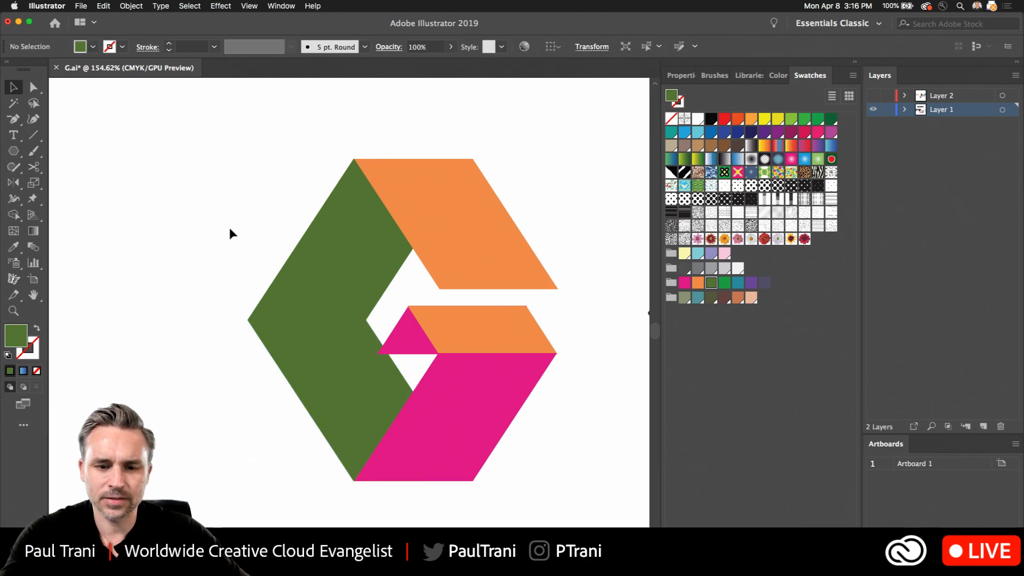
# - Fill the upper green half of the G with black and the lower green half with dark blue
pyautogui.click(337, 265)
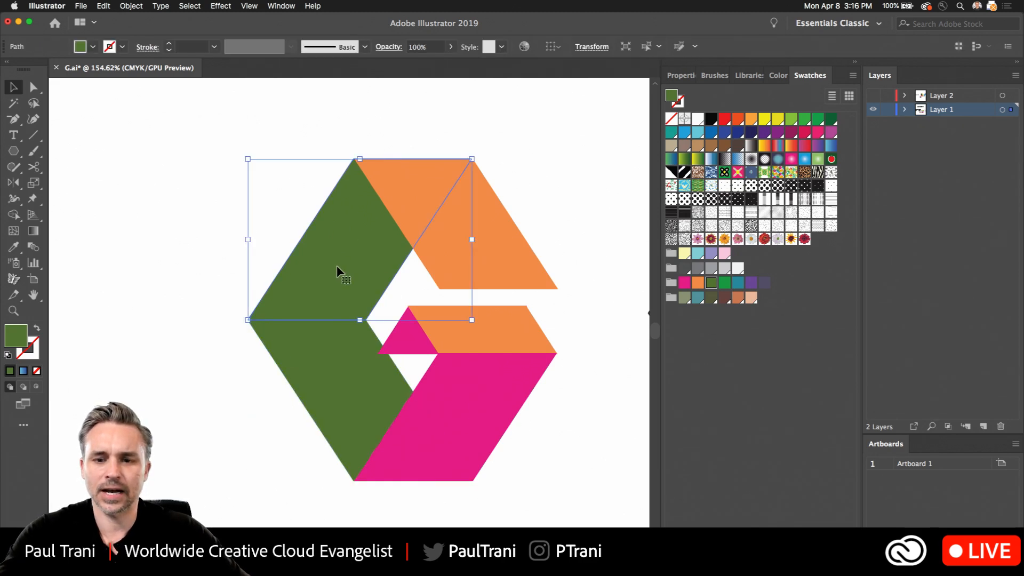
pyautogui.click(711, 118)
pyautogui.click(235, 250)
pyautogui.click(313, 418)
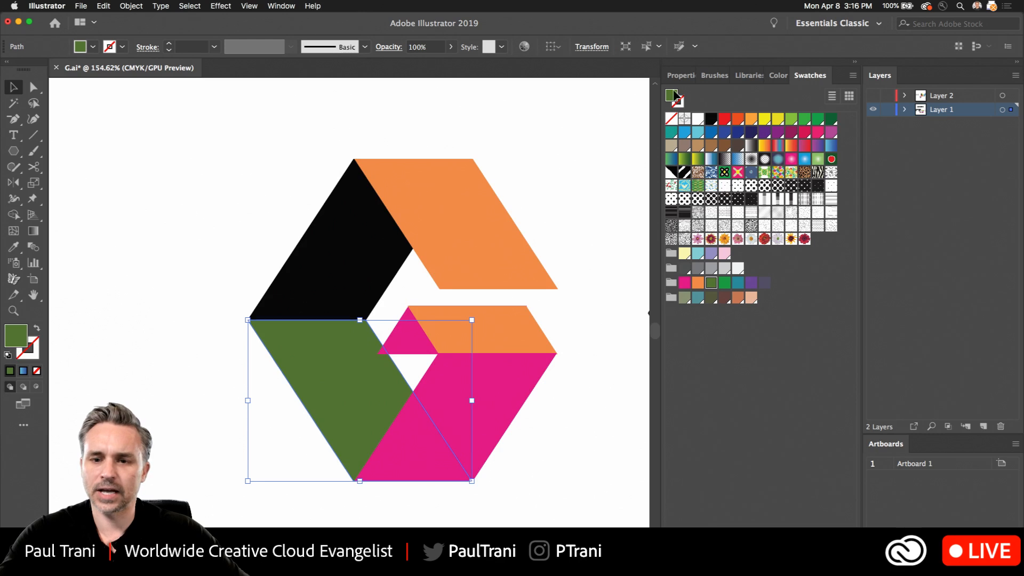
pyautogui.click(830, 120)
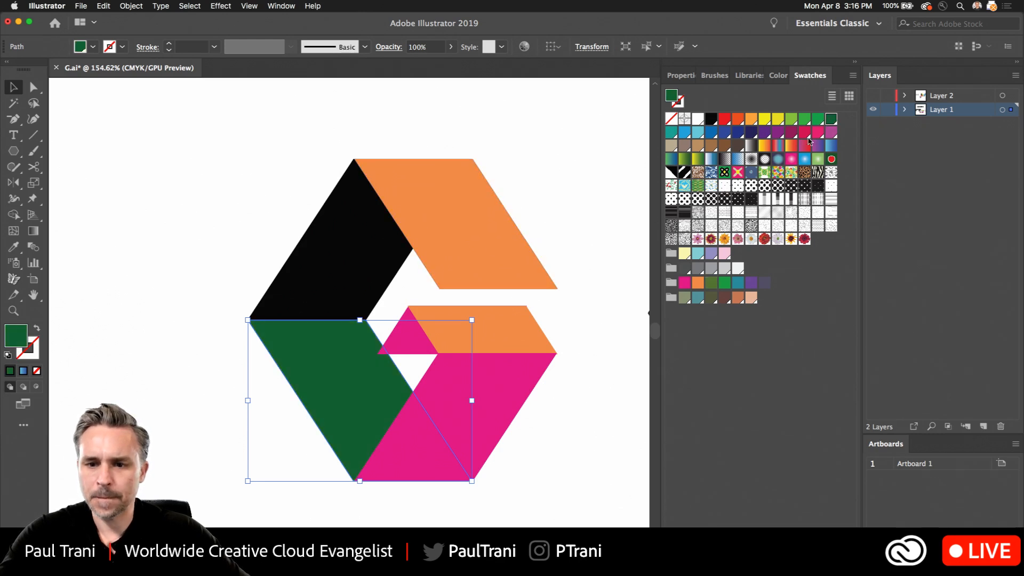
pyautogui.click(738, 132)
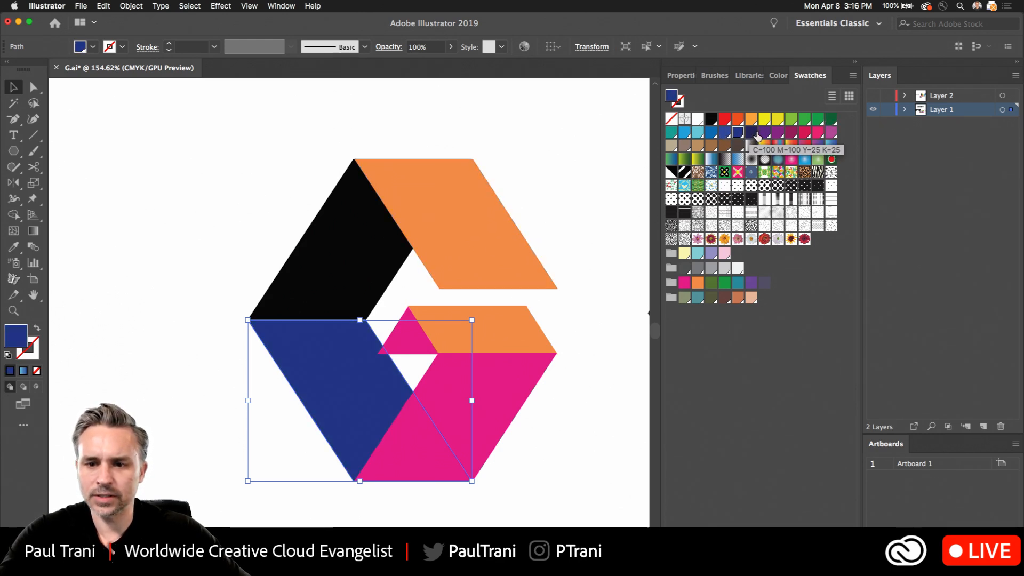
# - Fill the G's lower-left section with purple and its upper-left section with the dark navy C=100 M=100 Y=25 K=25 swatch
pyautogui.click(777, 132)
pyautogui.click(210, 226)
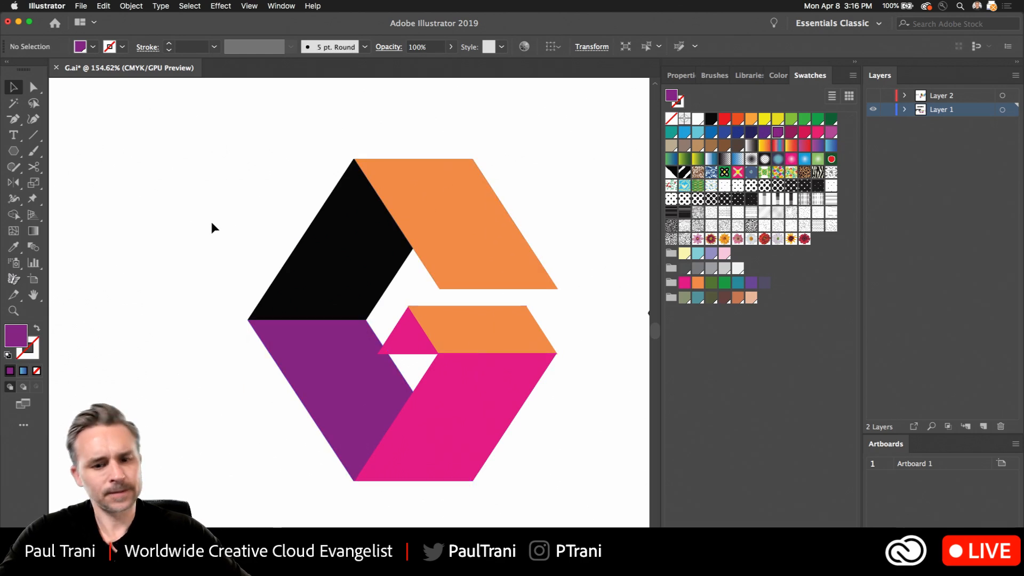
pyautogui.click(405, 259)
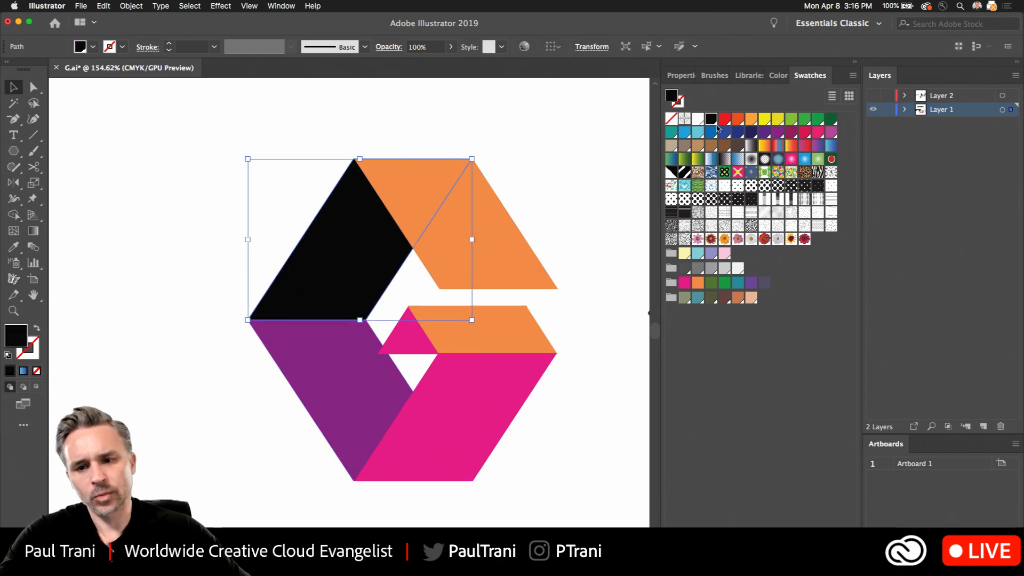
pyautogui.click(752, 133)
pyautogui.click(206, 216)
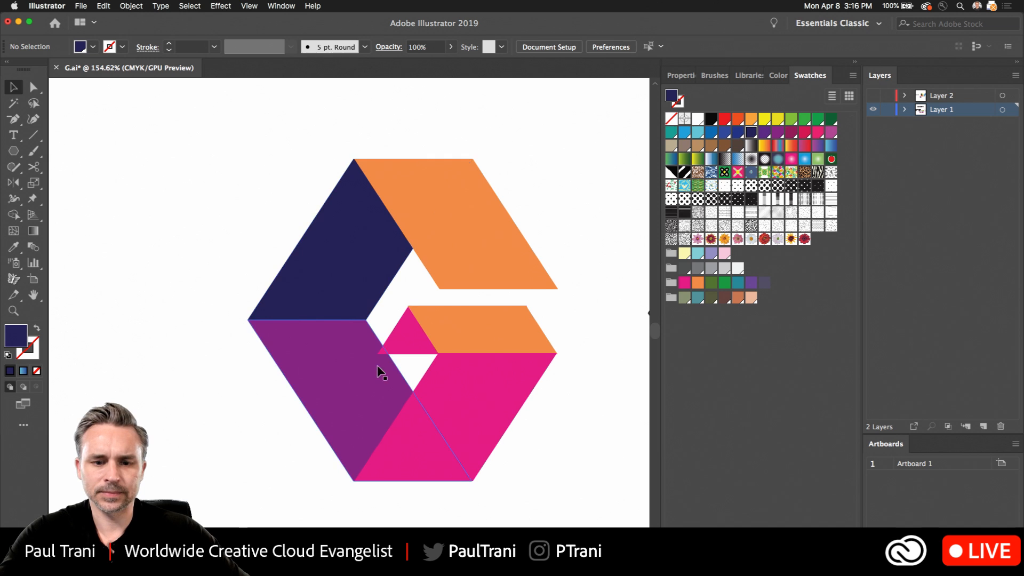
# - Recolor the small pink folded triangle inside the G by sampling the navy of the upper-left section
pyautogui.click(406, 333)
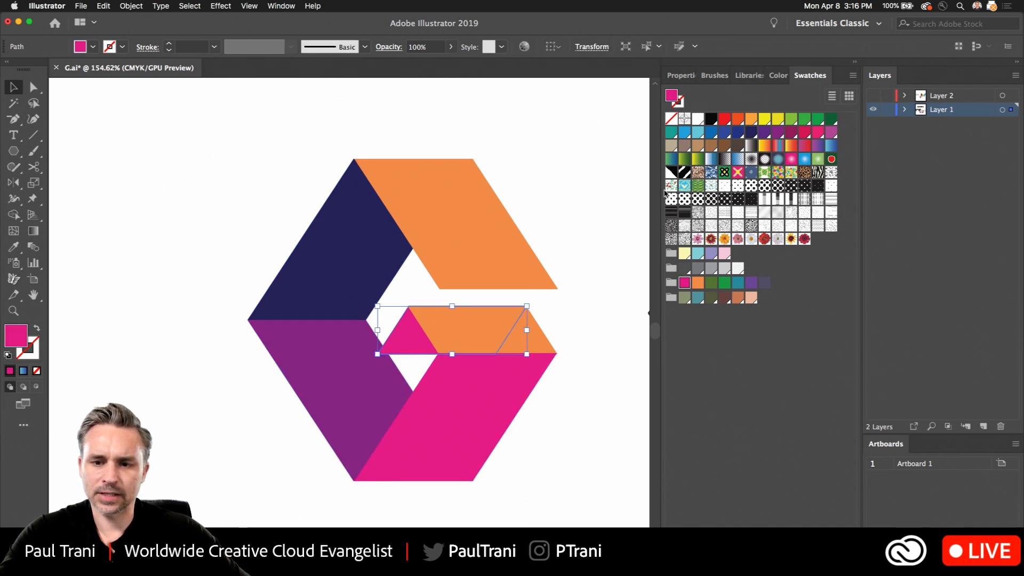
pyautogui.press('i')
pyautogui.click(360, 263)
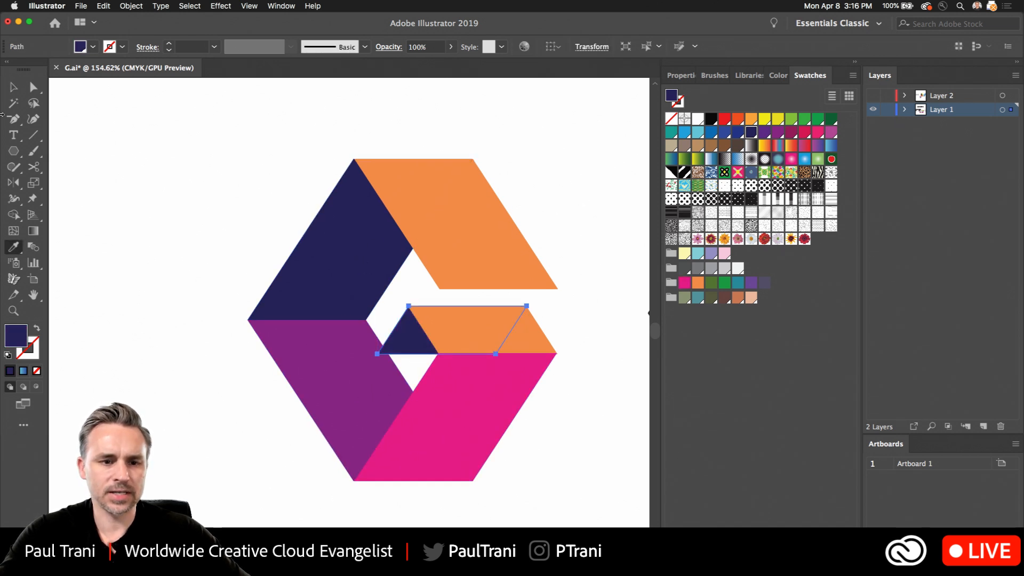
pyautogui.click(14, 86)
pyautogui.click(224, 187)
# - Recolor the G's two orange sections with a light tint of the pink swatch
pyautogui.click(451, 222)
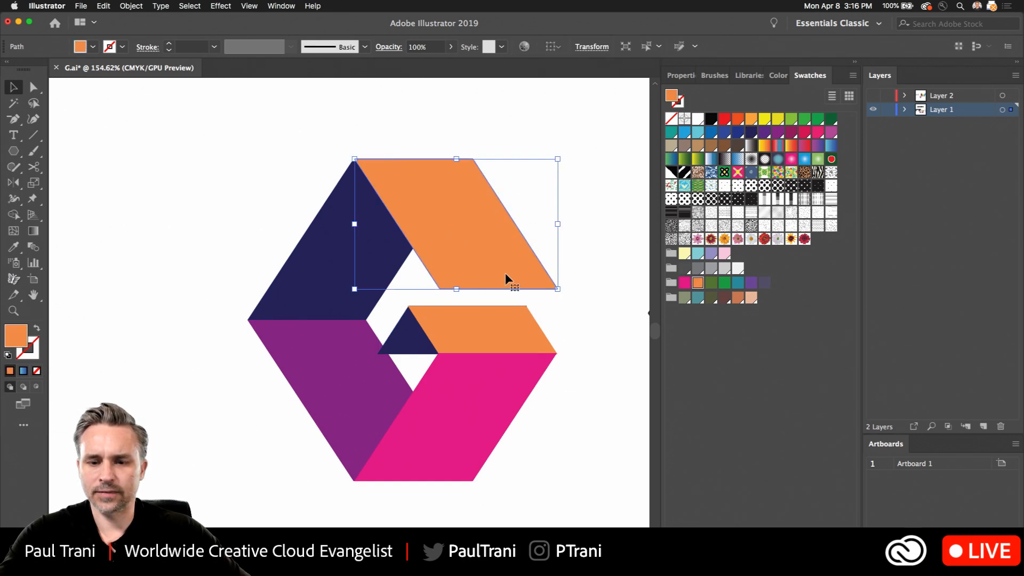
pyautogui.keyDown('shift'); pyautogui.click(491, 323); pyautogui.keyUp('shift')
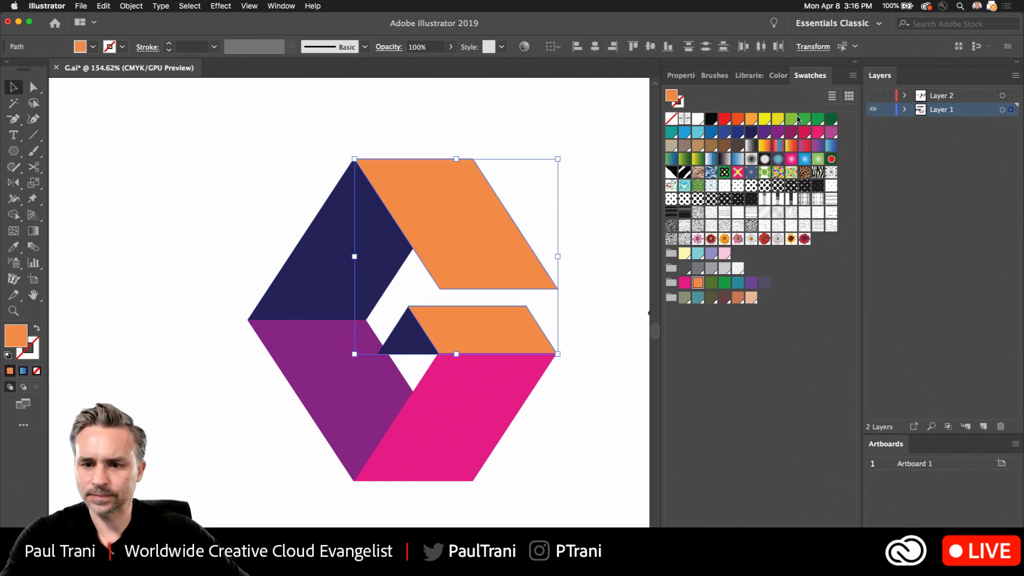
pyautogui.click(819, 133)
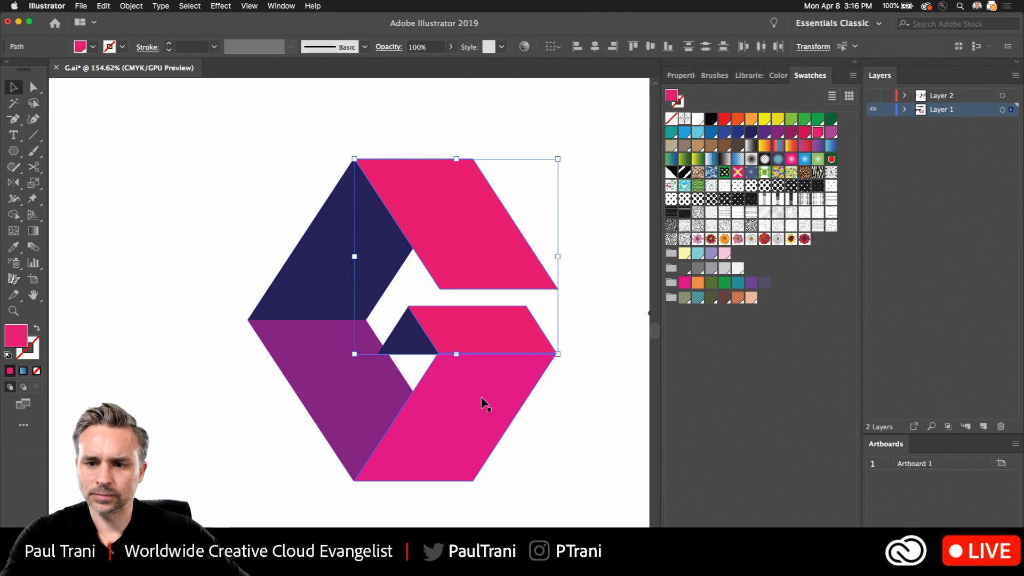
pyautogui.click(776, 80)
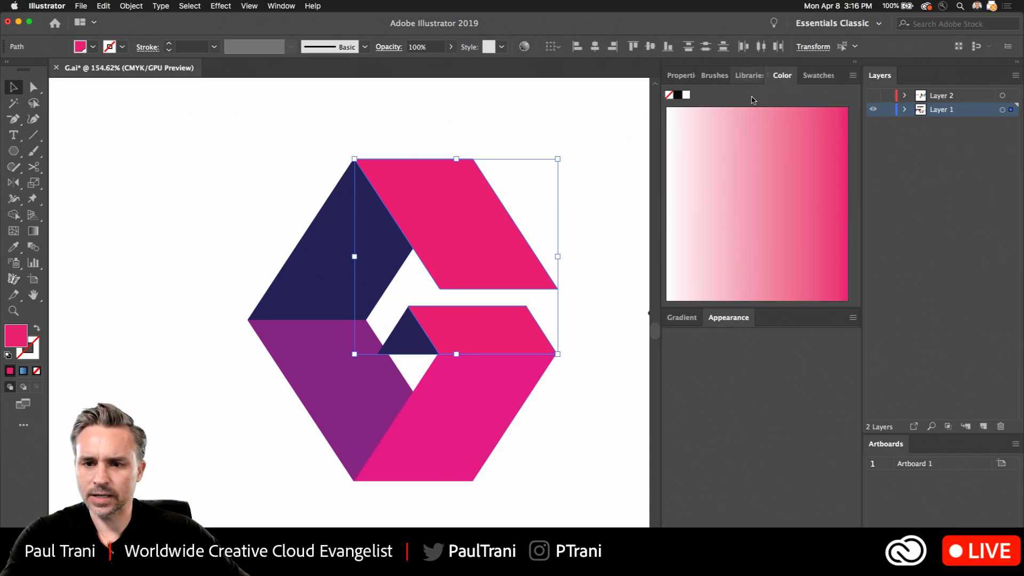
pyautogui.click(785, 169)
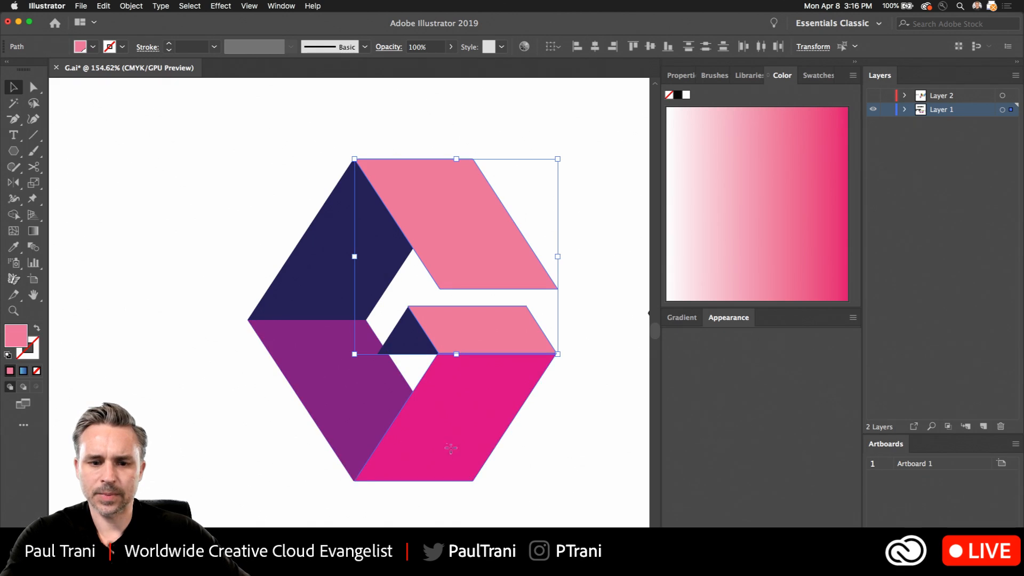
pyautogui.click(450, 449)
pyautogui.click(175, 223)
pyautogui.scroll(-4, 181, 225)
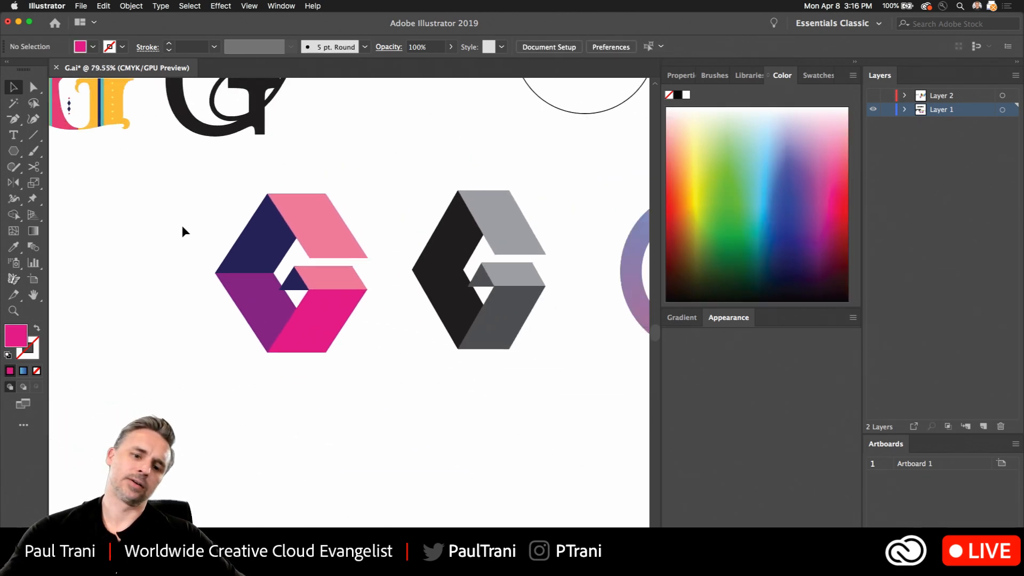
pyautogui.scroll(-2, 181, 225)
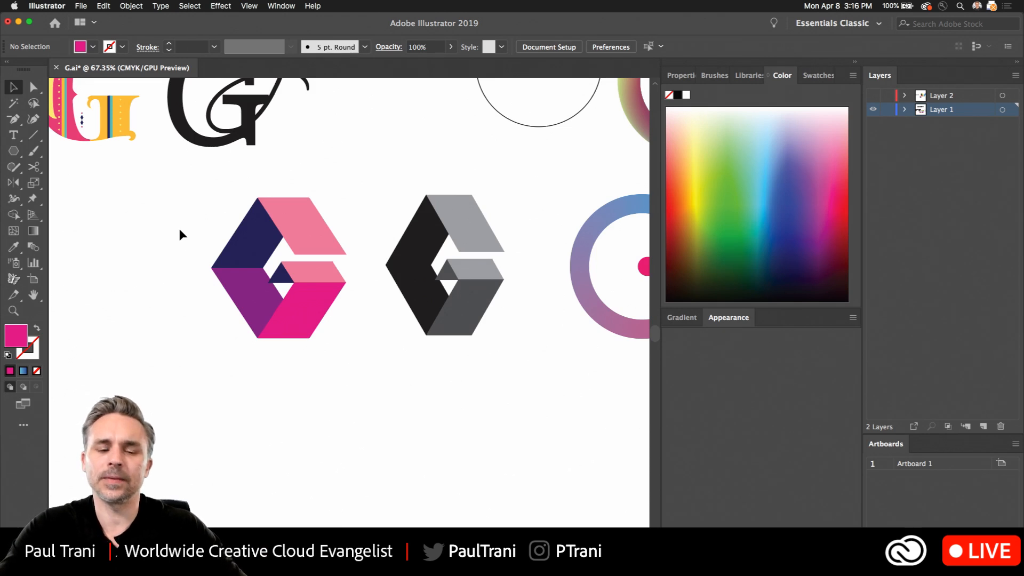
pyautogui.press('m')
pyautogui.moveTo(155, 246); pyautogui.dragTo(152, 299)
pyautogui.scroll(3, 174, 294)
pyautogui.scroll(-1, 176, 292)
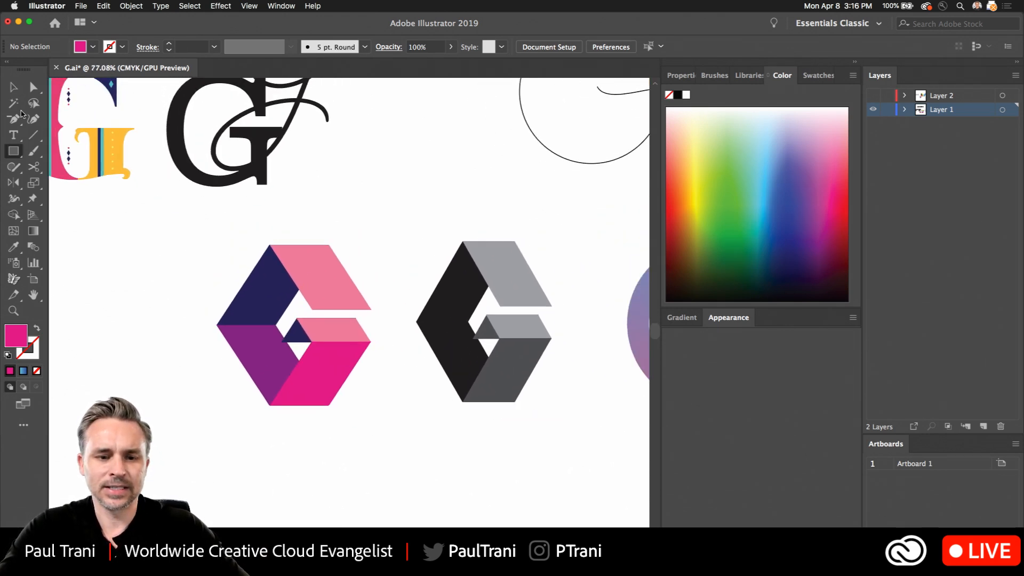
pyautogui.click(14, 86)
pyautogui.moveTo(145, 273); pyautogui.dragTo(196, 270)
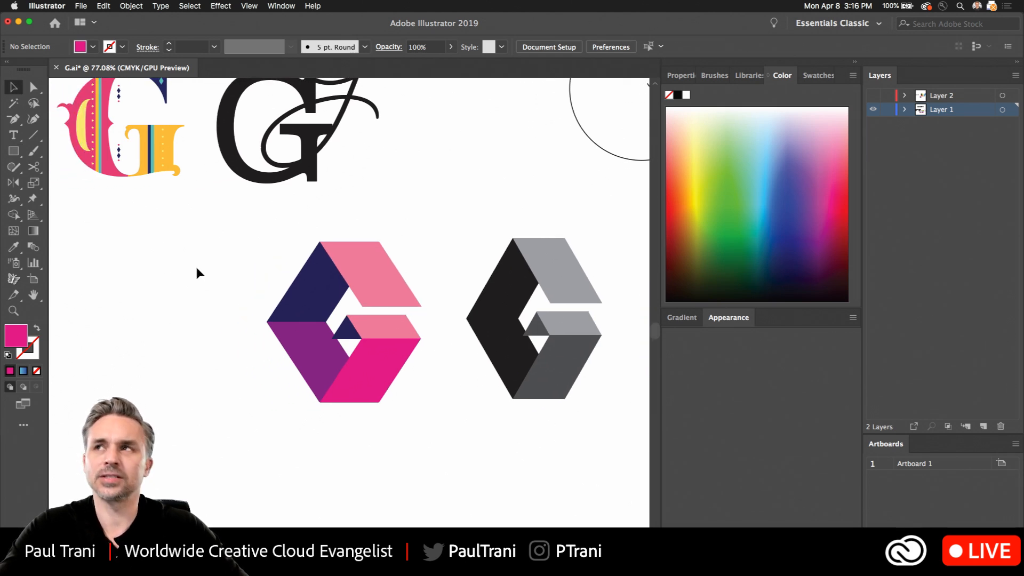
pyautogui.hscroll(4, 167, 319)
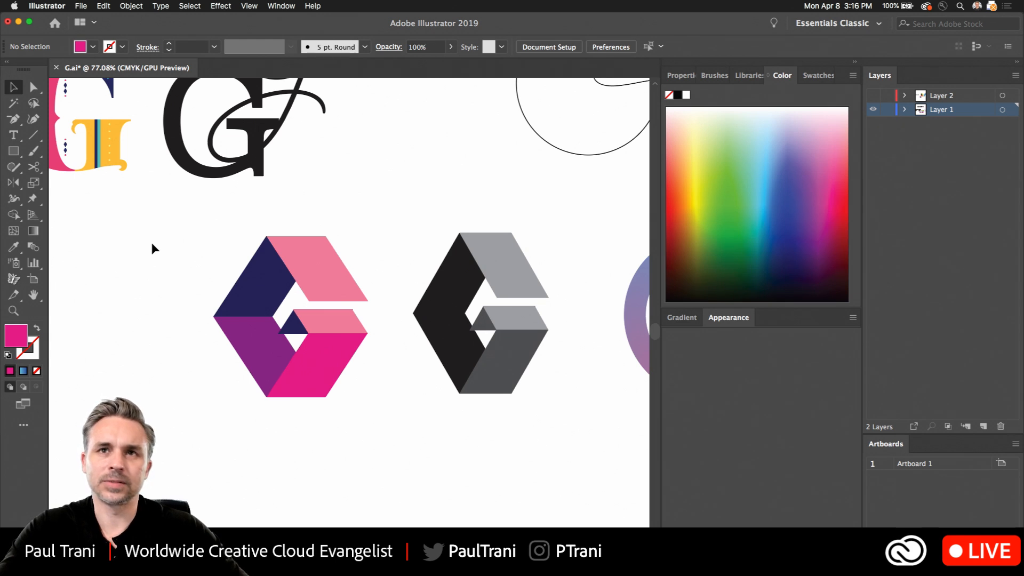
# - Duplicate the whole pink, purple and navy G to the left of the original
pyautogui.moveTo(144, 251); pyautogui.dragTo(419, 384)
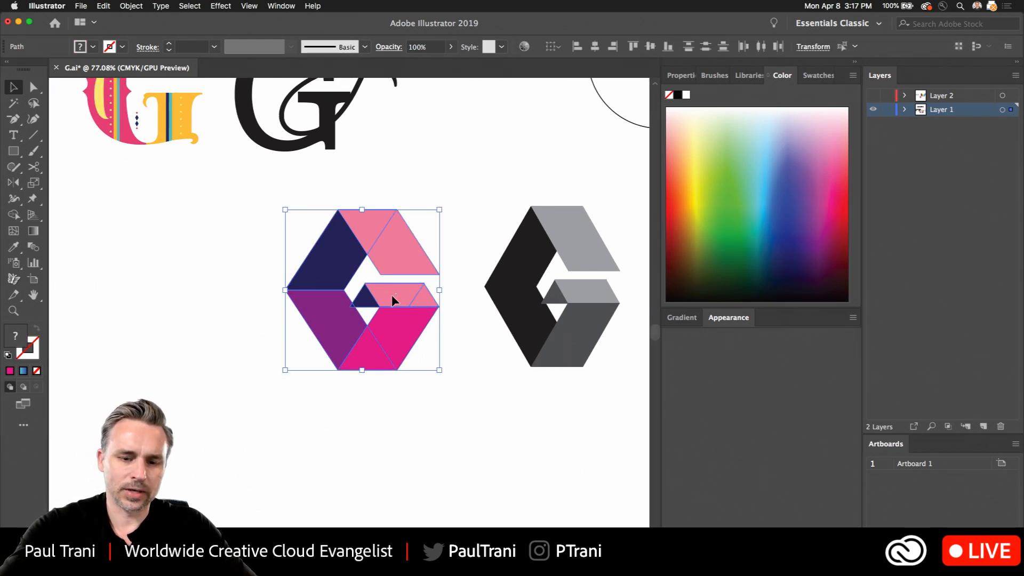
pyautogui.moveTo(391, 299); pyautogui.dragTo(214, 309)
pyautogui.scroll(5, 87, 272)
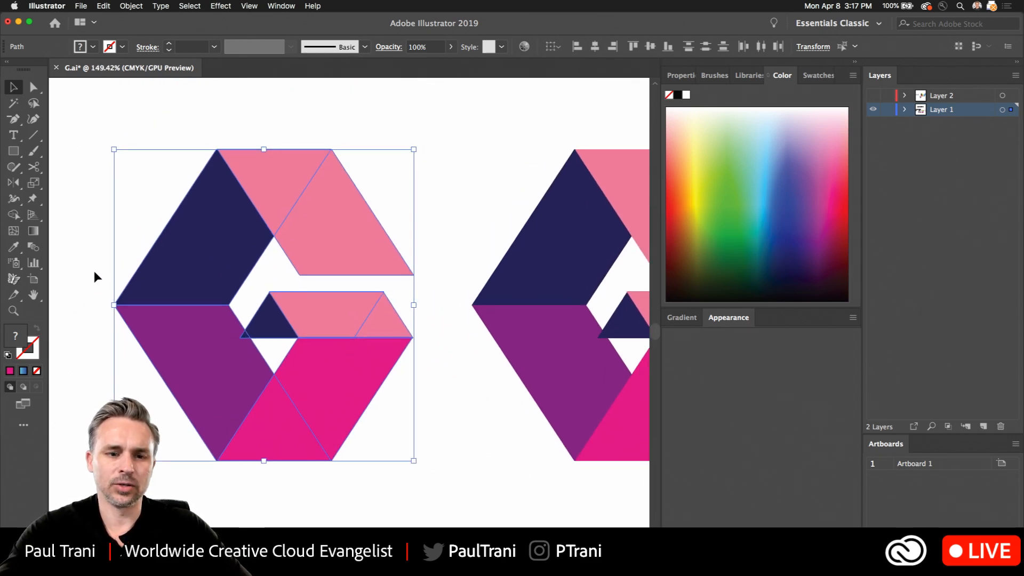
pyautogui.click(80, 176)
# - Widen the duplicate G by shifting its navy and purple left sections straight to the left
pyautogui.moveTo(167, 171); pyautogui.dragTo(322, 172)
pyautogui.moveTo(212, 228); pyautogui.dragTo(363, 328)
pyautogui.moveTo(334, 288); pyautogui.dragTo(264, 288)
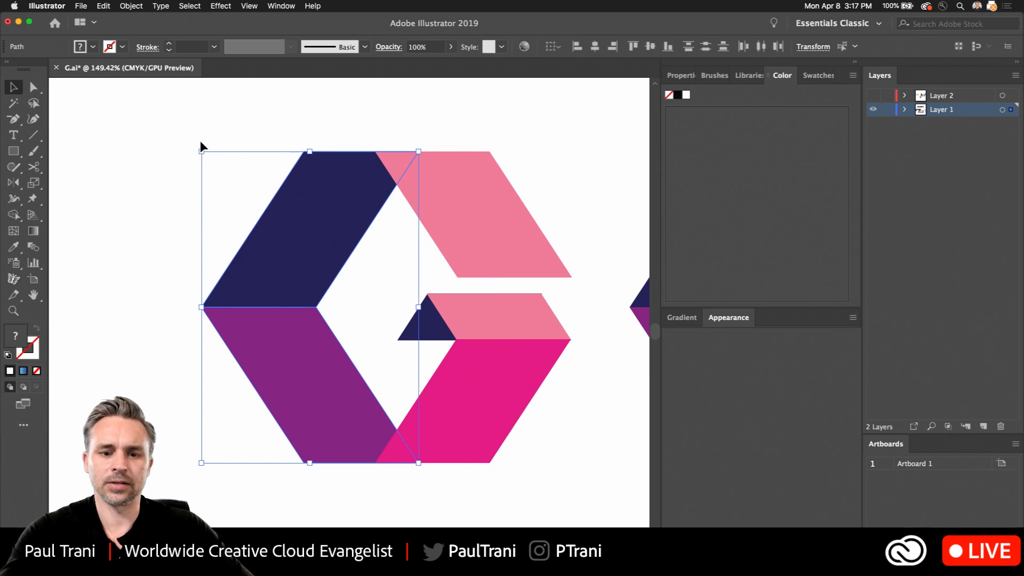
pyautogui.click(143, 245)
pyautogui.press('super+minus')
pyautogui.press('super+minus')
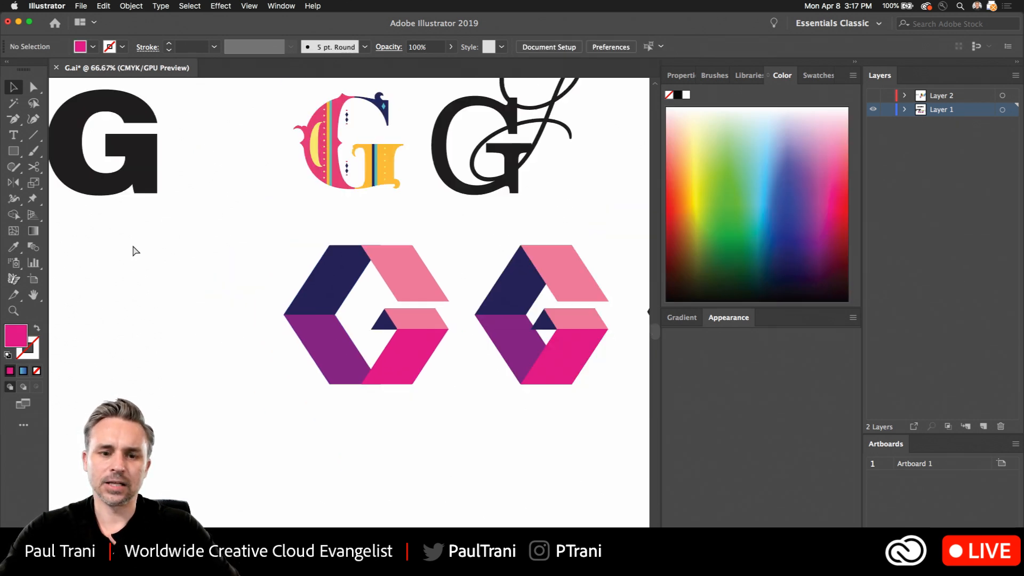
# - Nudge the widened G's navy and purple left sections slightly back to the right
pyautogui.moveTo(243, 280); pyautogui.dragTo(320, 359)
pyautogui.press('Right')
pyautogui.press('Right')
pyautogui.press('Right')
pyautogui.press('Right')
pyautogui.press('Right')
pyautogui.press('Right')
pyautogui.press('Right')
pyautogui.press('Right')
pyautogui.press('Right')
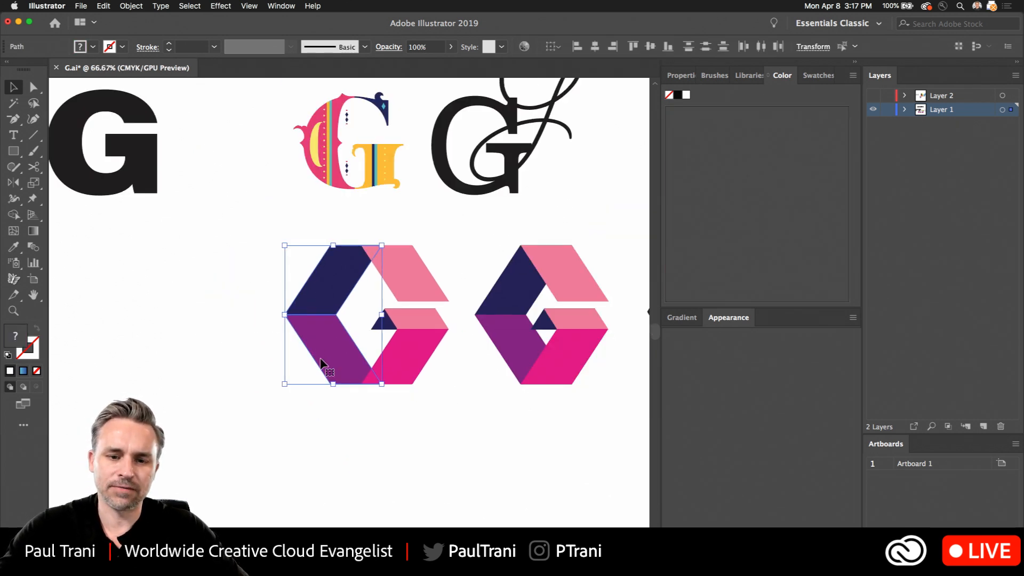
pyautogui.press('Right')
pyautogui.press('Right')
pyautogui.press('Right')
pyautogui.press('Right')
pyautogui.click(180, 245)
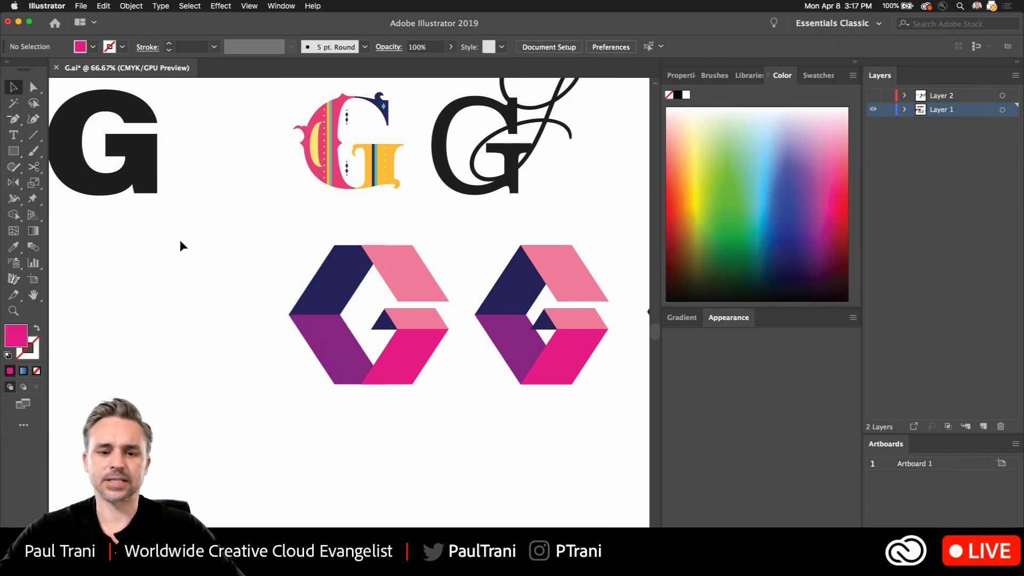
# - Duplicate the entire widened G horizontally to its left
pyautogui.scroll(2, 191, 268)
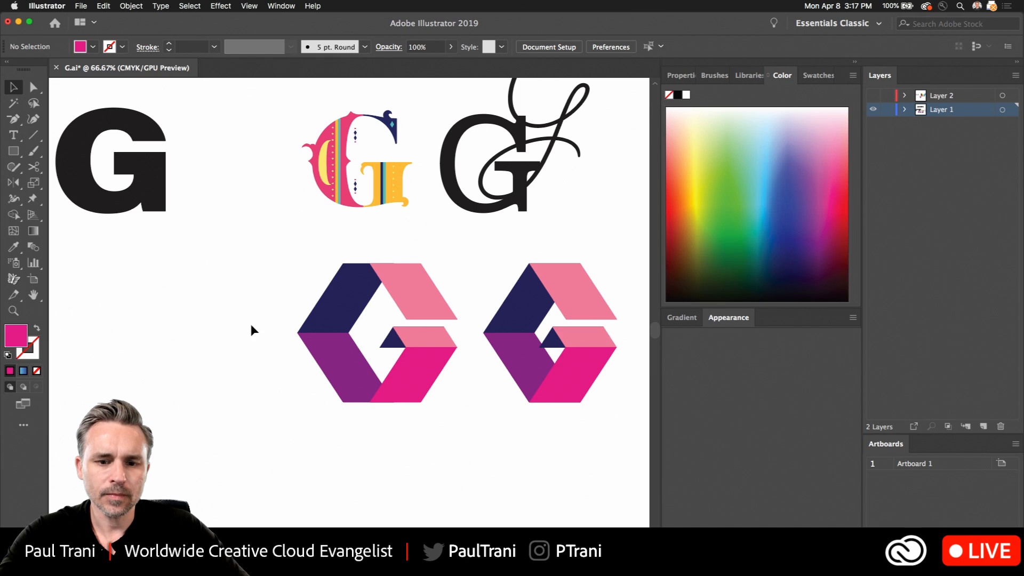
pyautogui.scroll(3, 250, 324)
pyautogui.moveTo(268, 221); pyautogui.dragTo(509, 440)
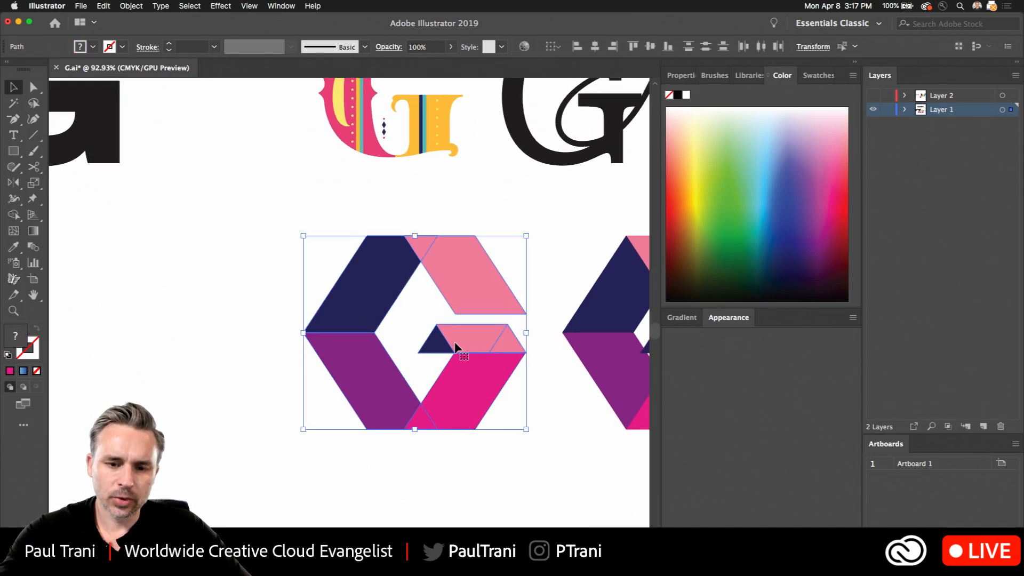
pyautogui.moveTo(465, 337); pyautogui.dragTo(208, 337)
pyautogui.moveTo(252, 245); pyautogui.dragTo(366, 171)
# - Start Recolor Artwork on the new copy of the widened G
pyautogui.click(131, 6)
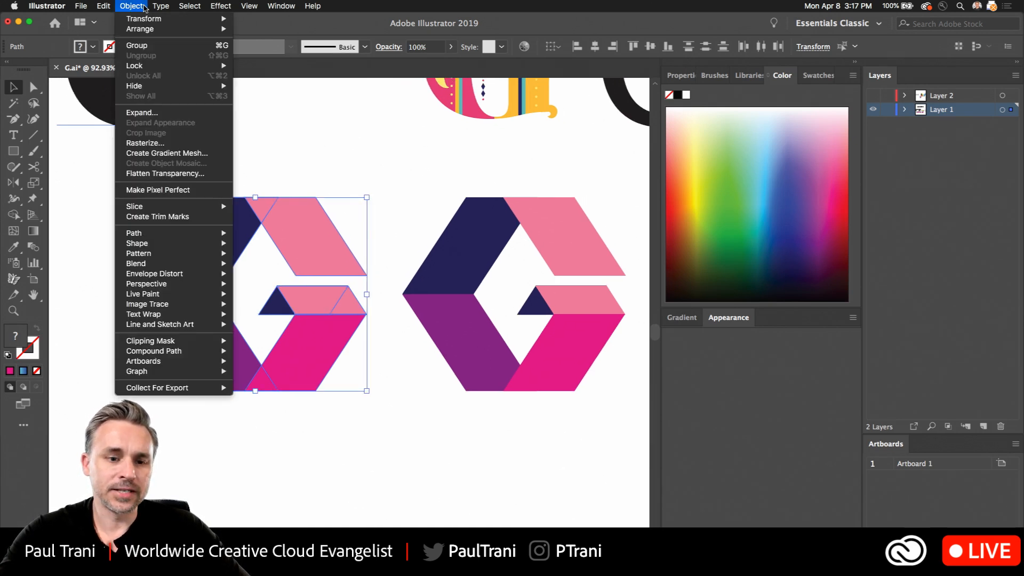
pyautogui.click(132, 4)
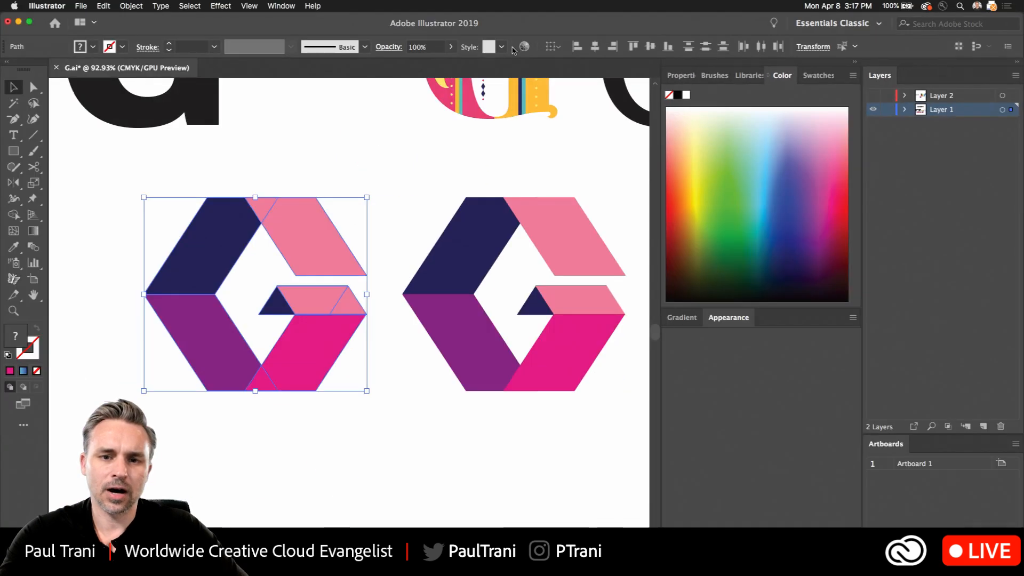
pyautogui.click(102, 6)
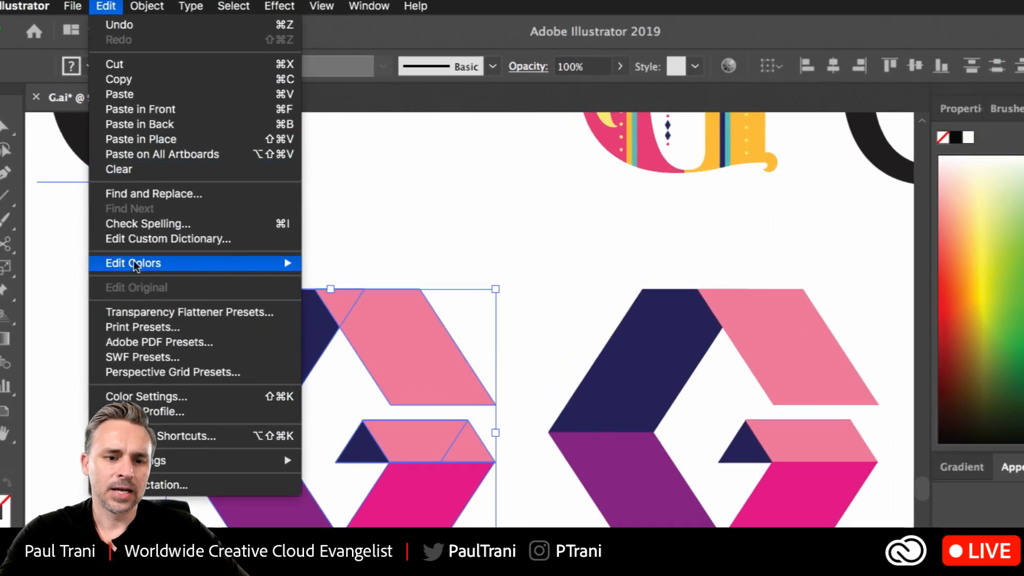
pyautogui.moveTo(122, 179)
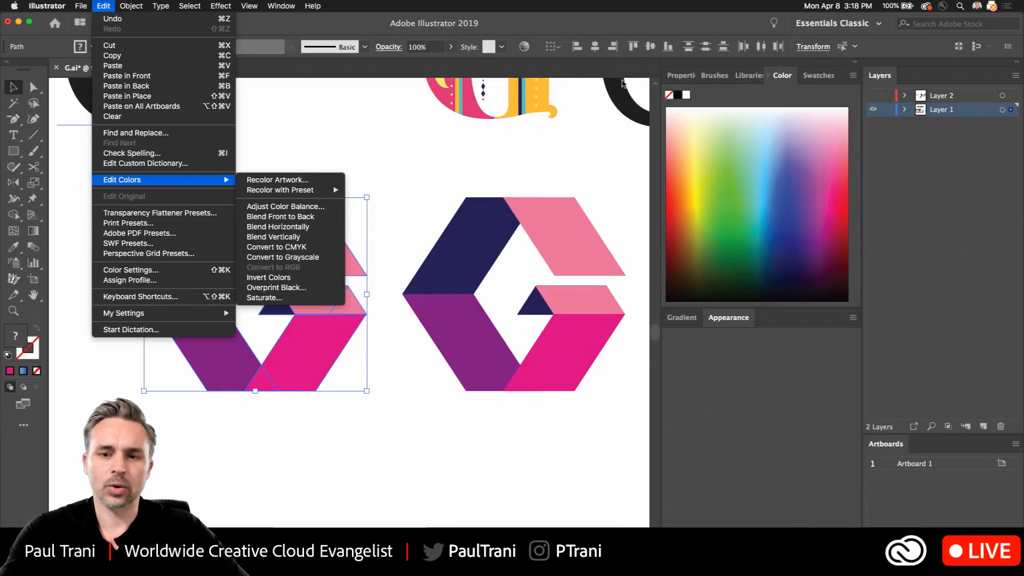
pyautogui.click(564, 33)
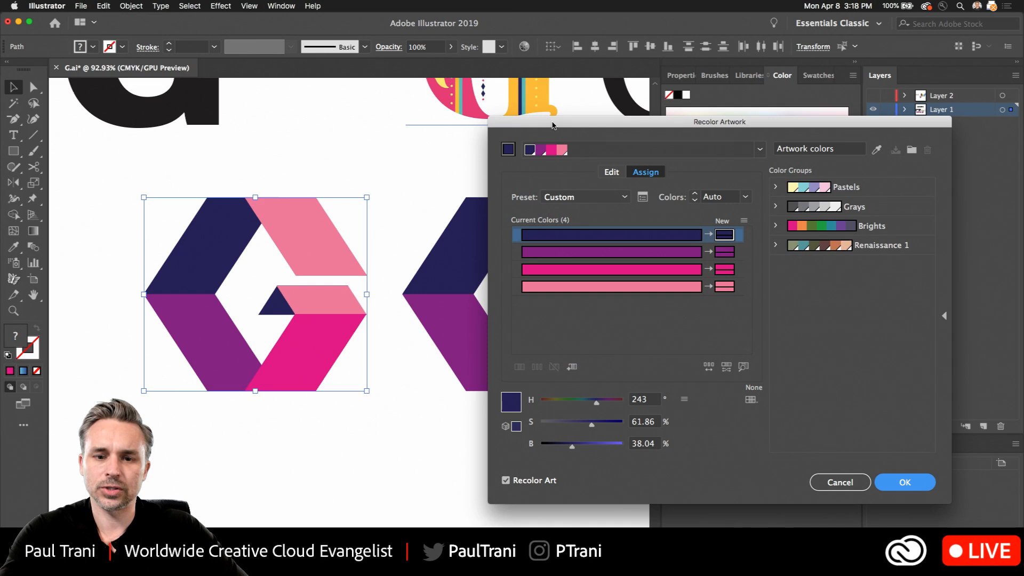
# - Link the harmony colors and rotate them on the color wheel to greens with an olive base at hue about 56°, then apply the recolor
pyautogui.click(541, 122)
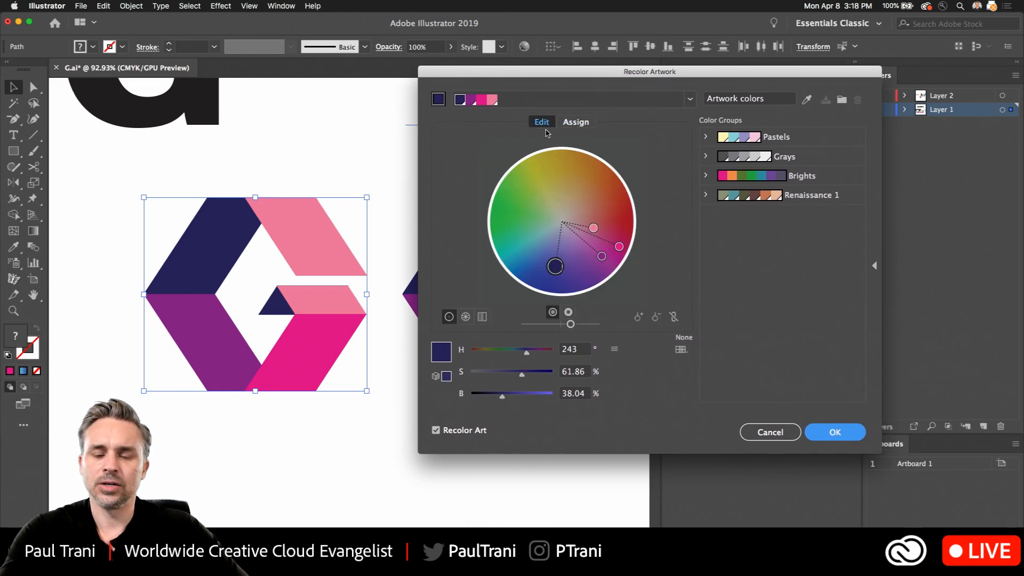
pyautogui.click(701, 363)
pyautogui.moveTo(539, 292)
pyautogui.mouseDown()
pyautogui.moveTo(560, 303)
pyautogui.moveTo(560, 284)
pyautogui.moveTo(594, 259)
pyautogui.moveTo(604, 190)
pyautogui.mouseUp()
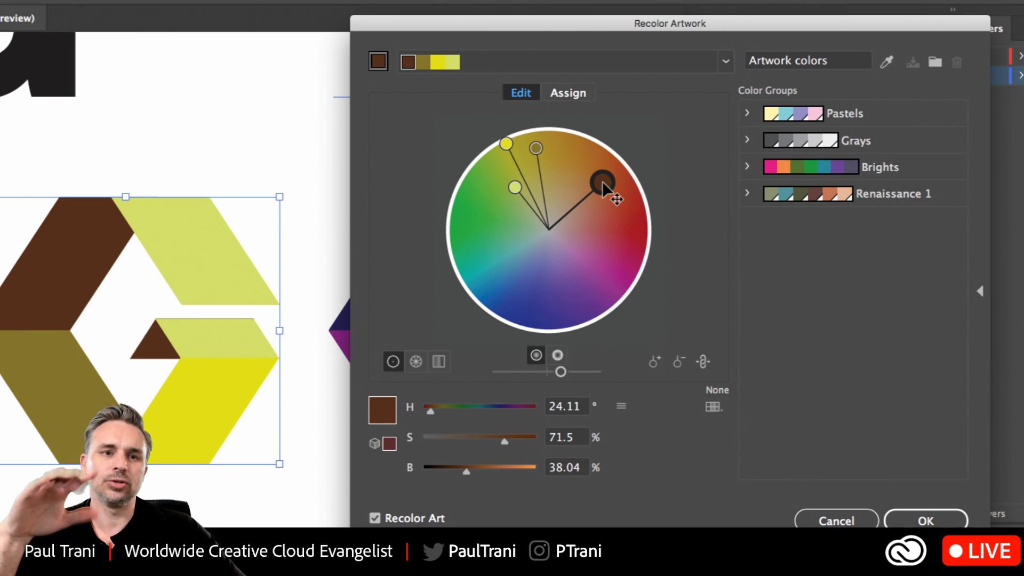
pyautogui.moveTo(603, 182); pyautogui.dragTo(522, 161)
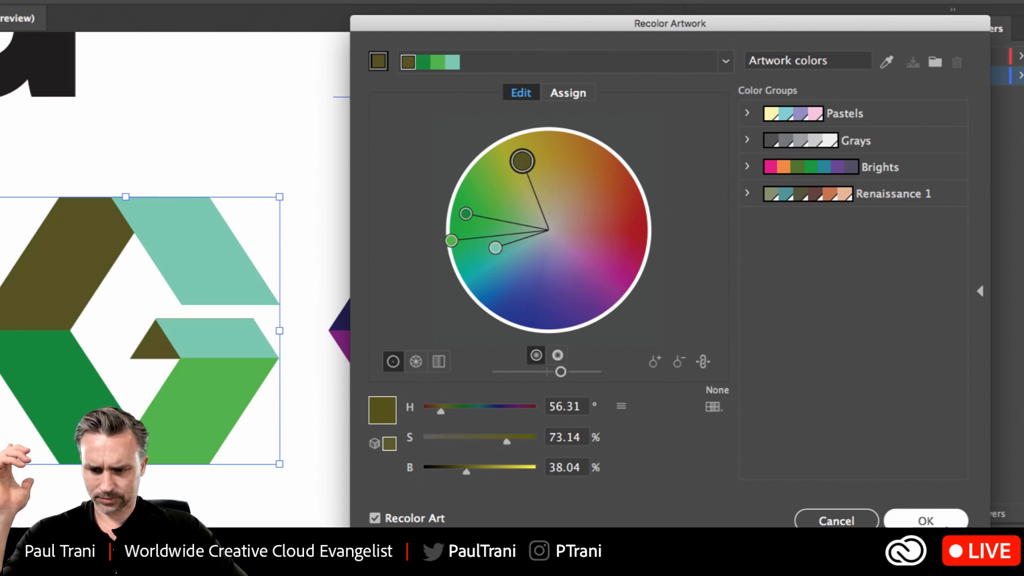
pyautogui.click(926, 520)
pyautogui.click(11, 170)
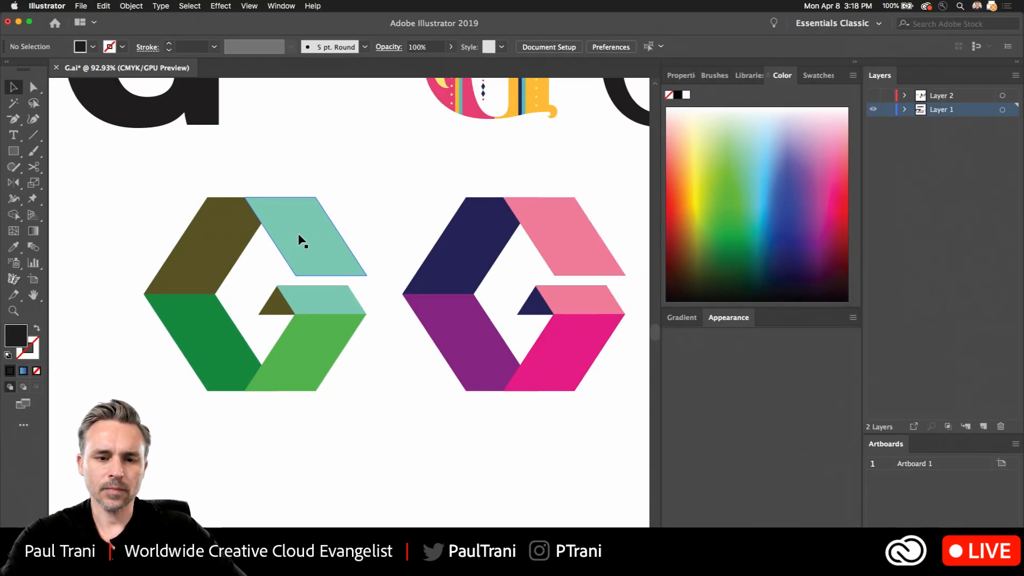
# - Recolor the green G's two teal sections pale yellow
pyautogui.click(415, 256)
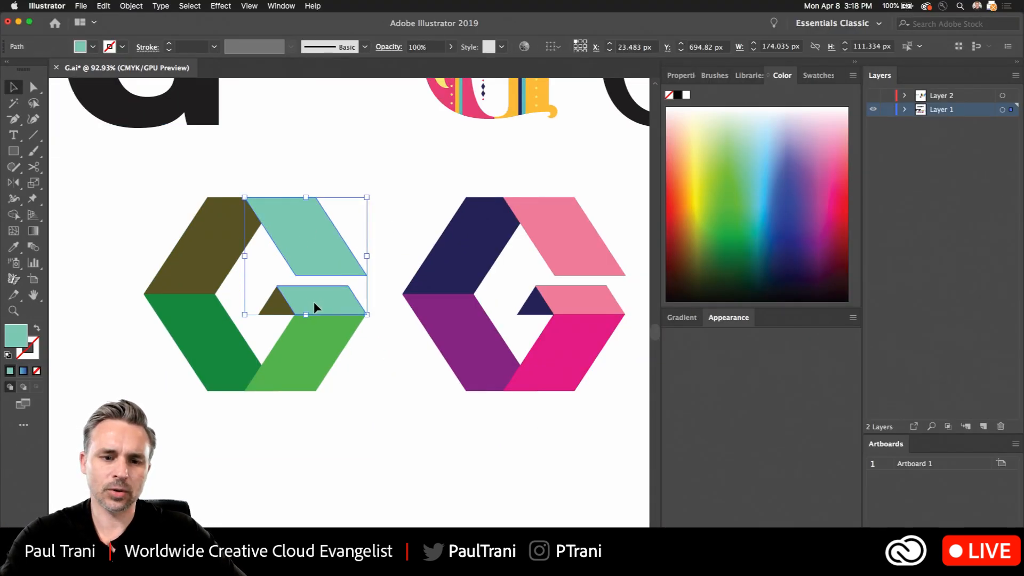
pyautogui.moveTo(720, 189); pyautogui.dragTo(702, 150)
pyautogui.click(117, 219)
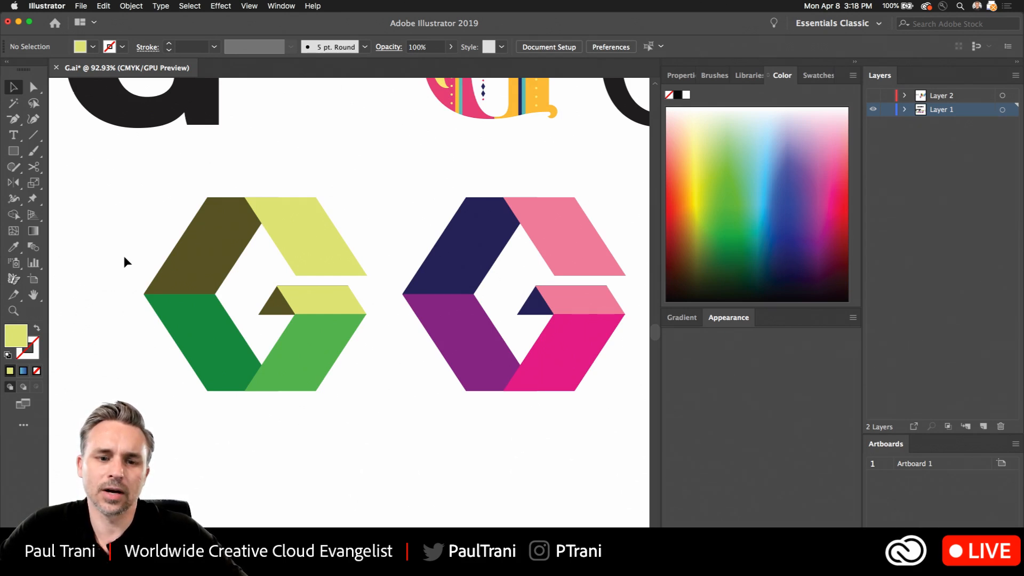
# - Duplicate the green, olive and yellow G horizontally to its left
pyautogui.moveTo(114, 244); pyautogui.dragTo(569, 397)
pyautogui.moveTo(548, 320); pyautogui.dragTo(269, 155)
pyautogui.click(268, 154)
# - Show the swatches and look through the available swatch libraries, including the color books with the PANTONE+ sets
pyautogui.click(281, 6)
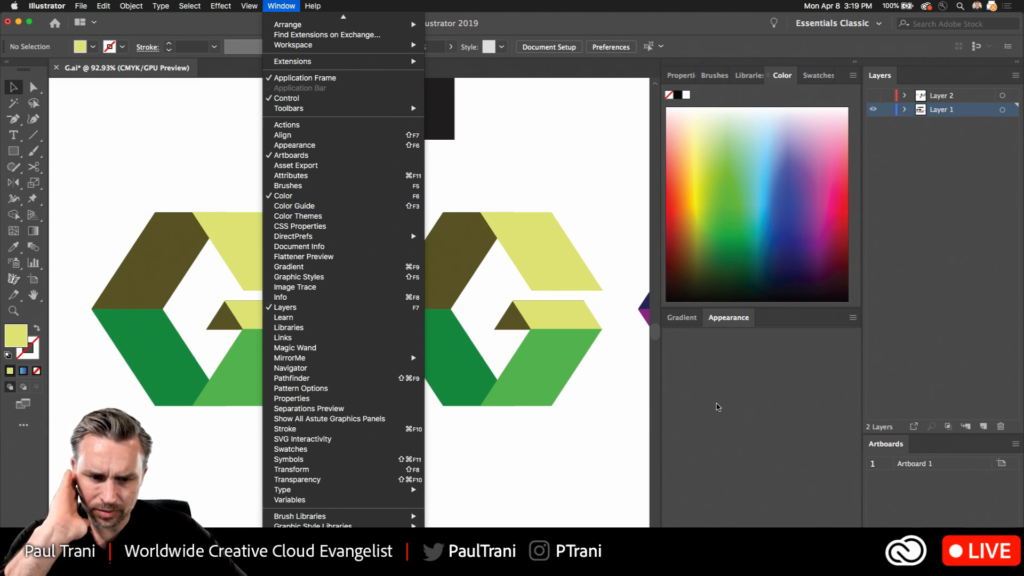
pyautogui.click(305, 450)
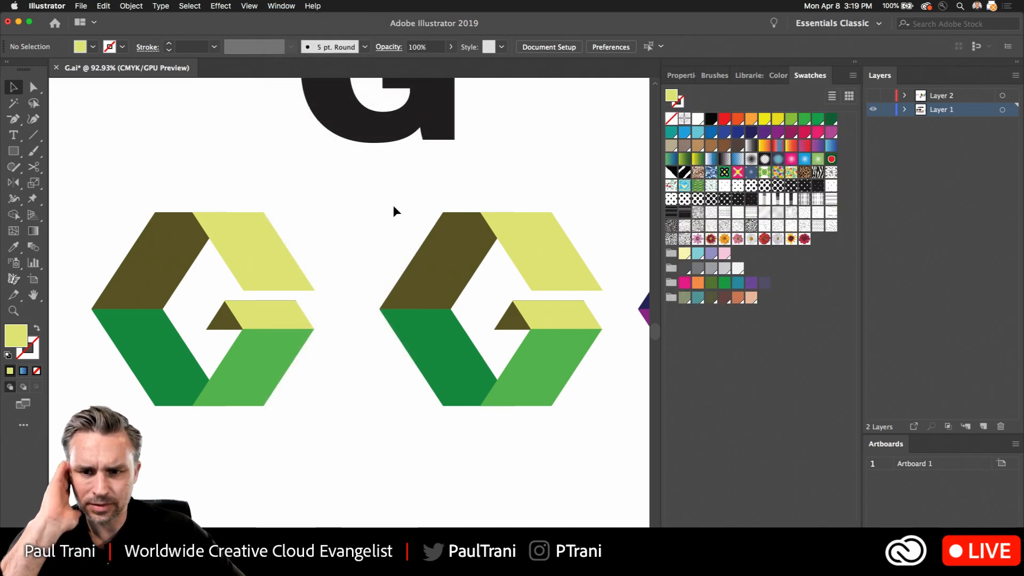
pyautogui.click(853, 75)
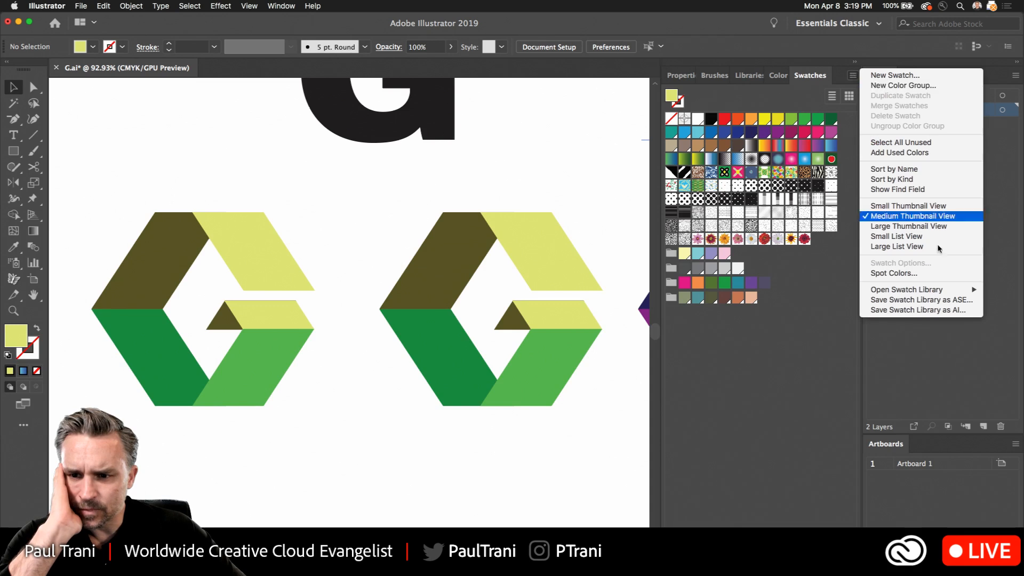
pyautogui.moveTo(925, 295)
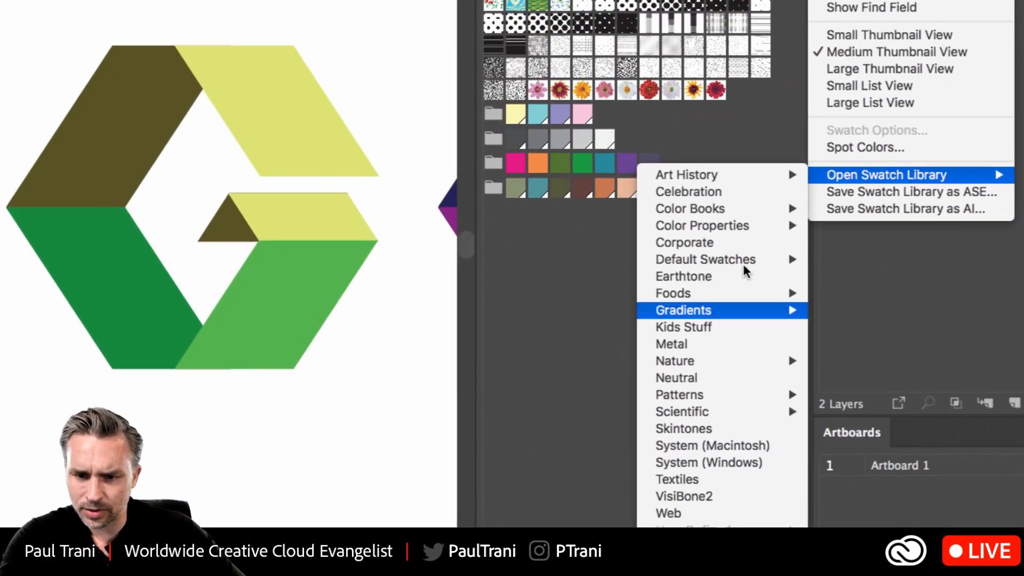
pyautogui.moveTo(740, 214)
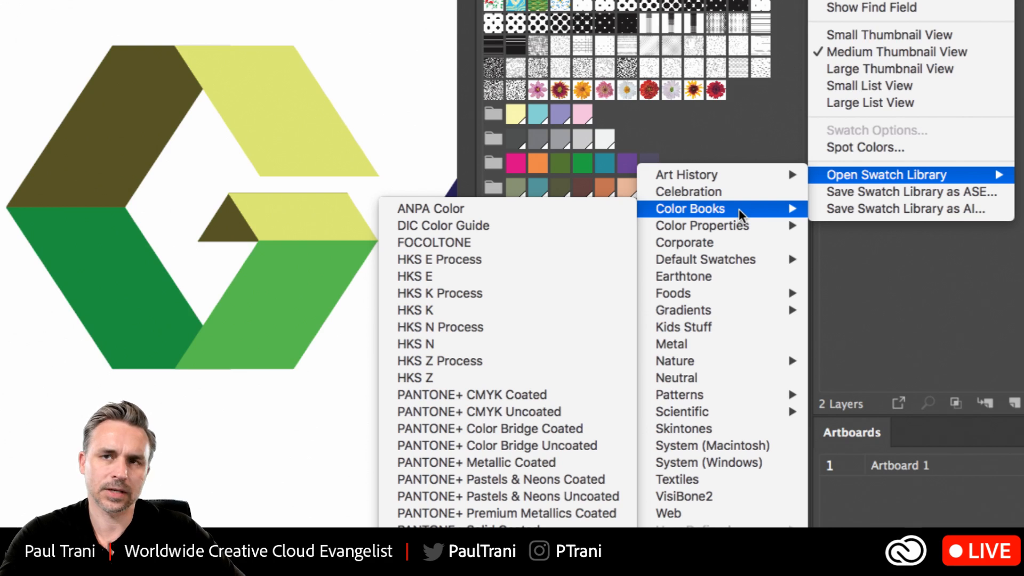
pyautogui.press('Escape')
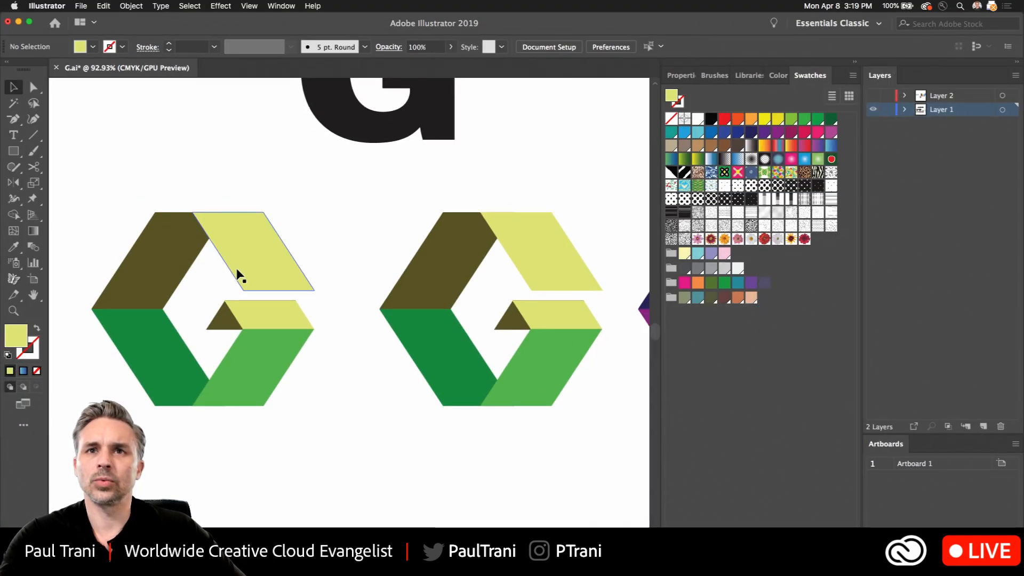
pyautogui.hscroll(-1, 284, 203)
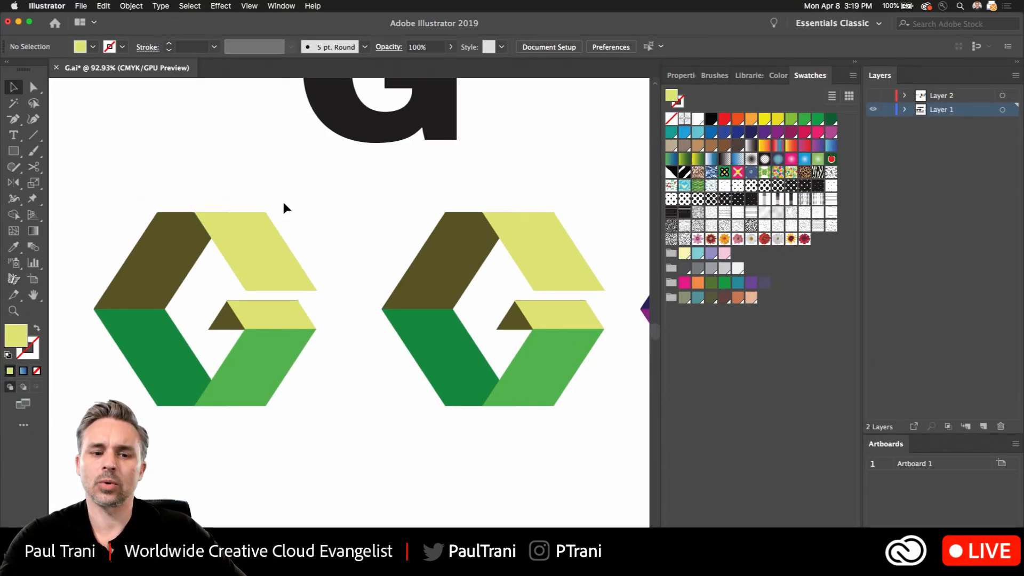
pyautogui.moveTo(91, 191); pyautogui.dragTo(311, 436)
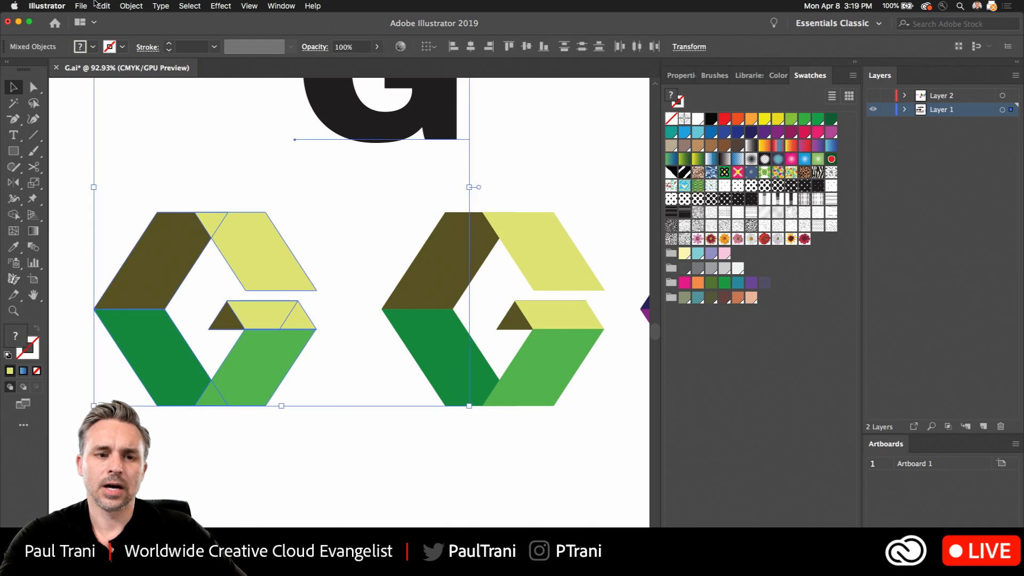
pyautogui.click(264, 491)
pyautogui.moveTo(310, 475); pyautogui.dragTo(99, 250)
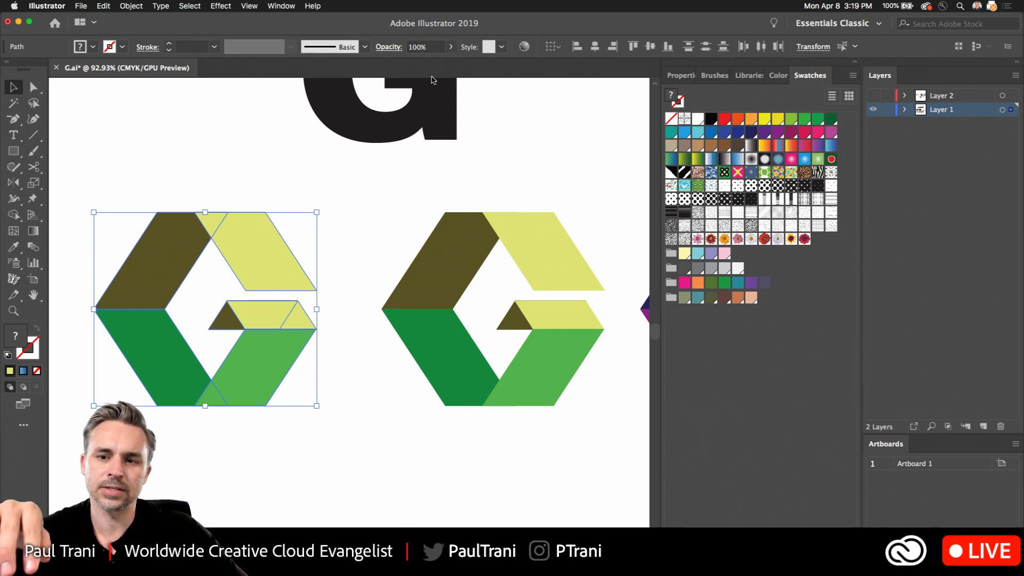
# - Apply the "hand drawn brush vector pack 05" scribble brush to the thin circular G outline beside the rainbow gradient G
pyautogui.click(713, 76)
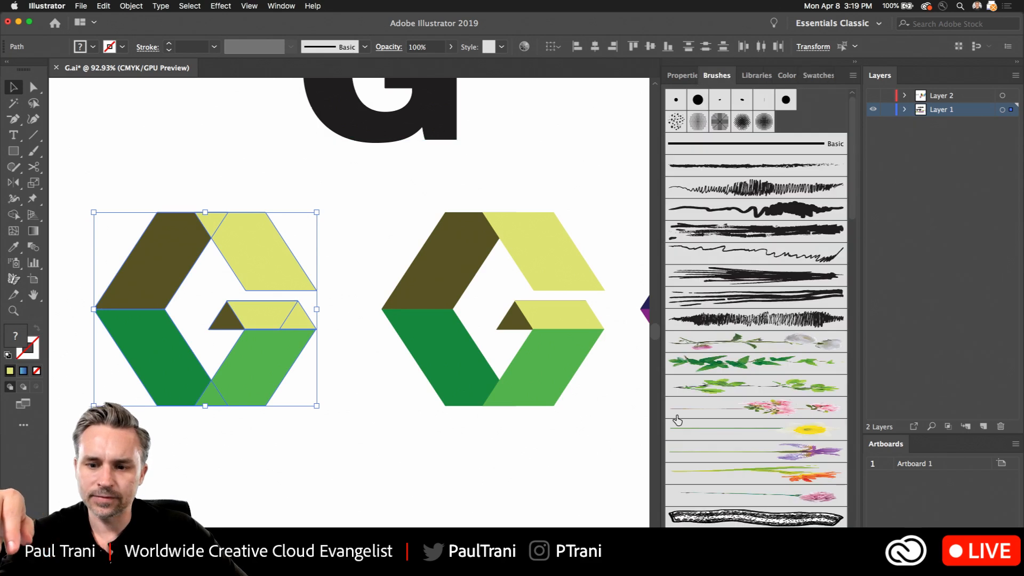
pyautogui.press('shift+super+a')
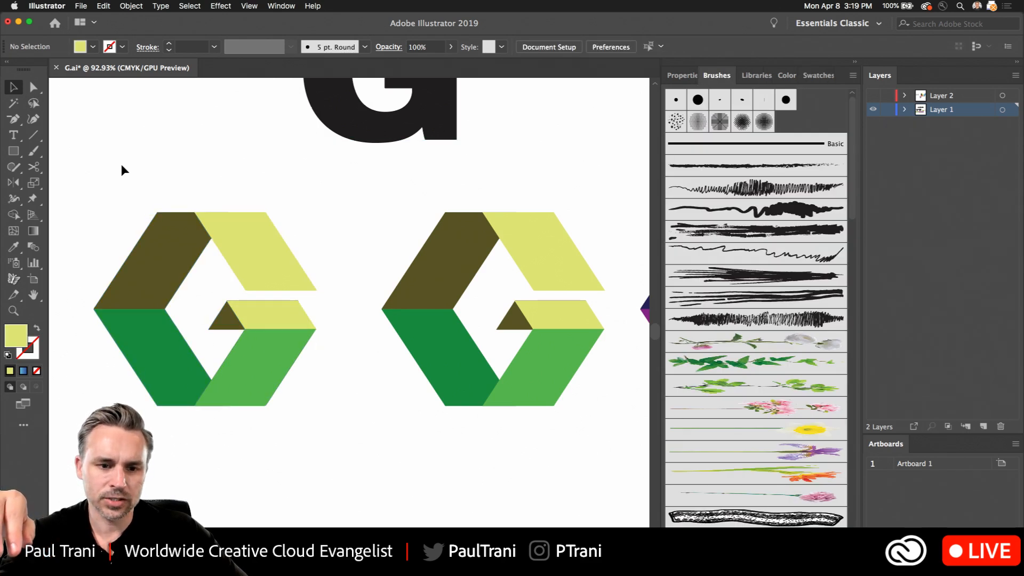
pyautogui.press('b')
pyautogui.scroll(-5, 457, 244)
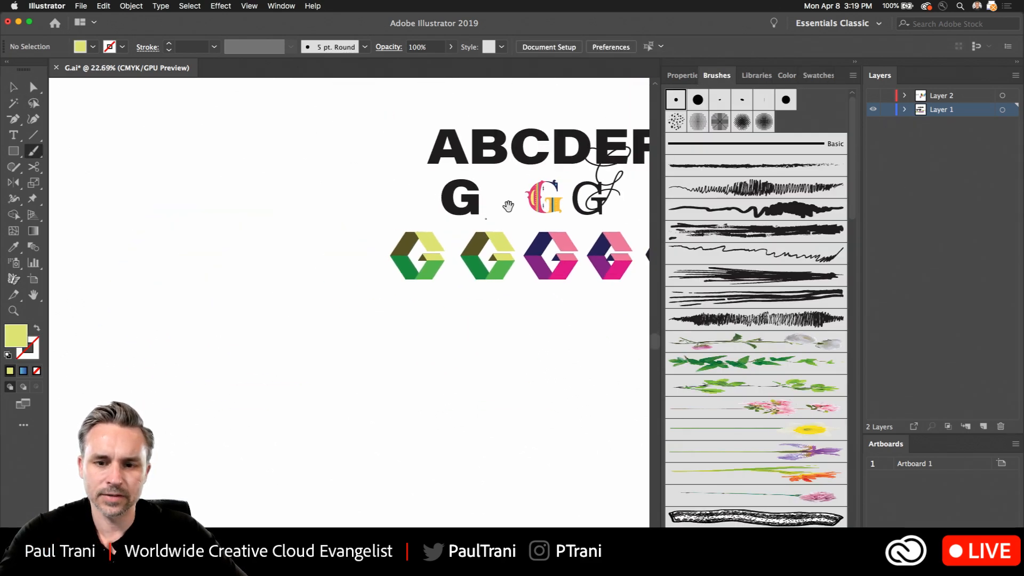
pyautogui.moveTo(508, 206); pyautogui.dragTo(167, 249)
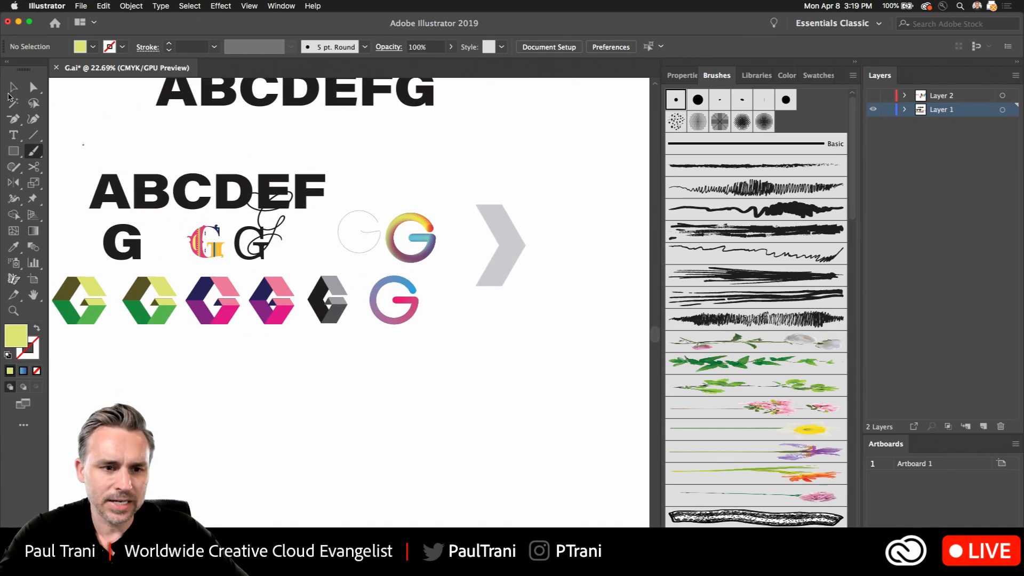
pyautogui.click(13, 87)
pyautogui.click(370, 233)
pyautogui.scroll(5, 371, 236)
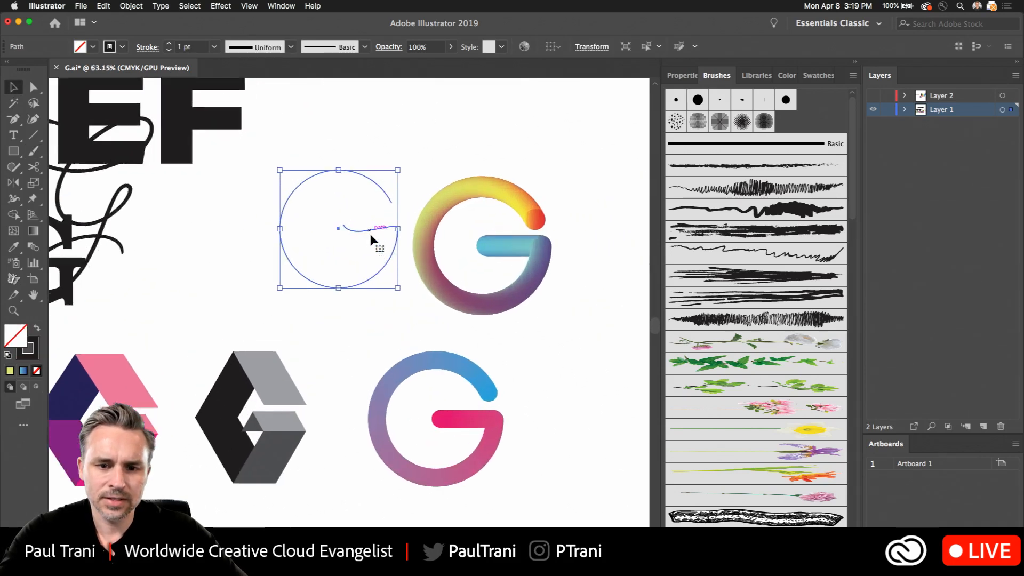
pyautogui.scroll(2, 372, 238)
pyautogui.click(764, 198)
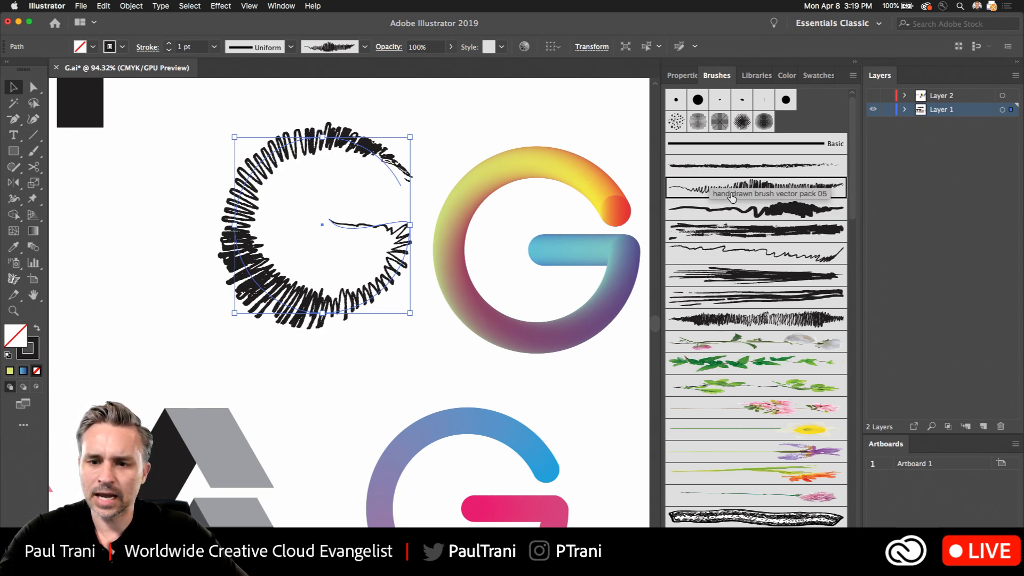
# - Move the scribbled G slightly left, away from the rainbow gradient G, and color its stroke green
pyautogui.moveTo(291, 154)
pyautogui.mouseDown()
pyautogui.moveTo(270, 170)
pyautogui.moveTo(261, 151)
pyautogui.mouseUp()
pyautogui.click(26, 356)
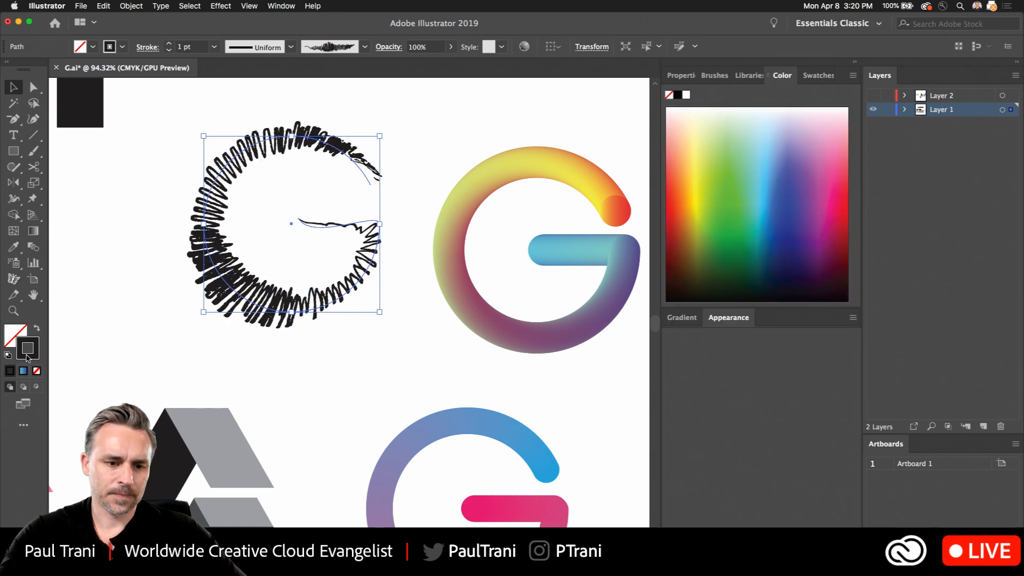
pyautogui.click(733, 193)
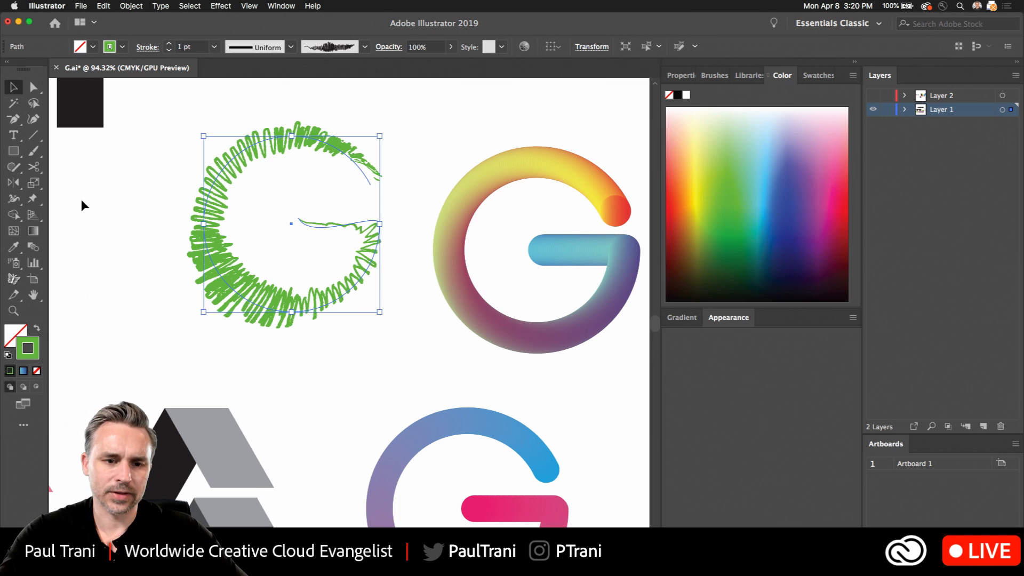
# - Duplicate the green scribbled G slightly to its left so that the two overlap
pyautogui.click(114, 231)
pyautogui.click(202, 219)
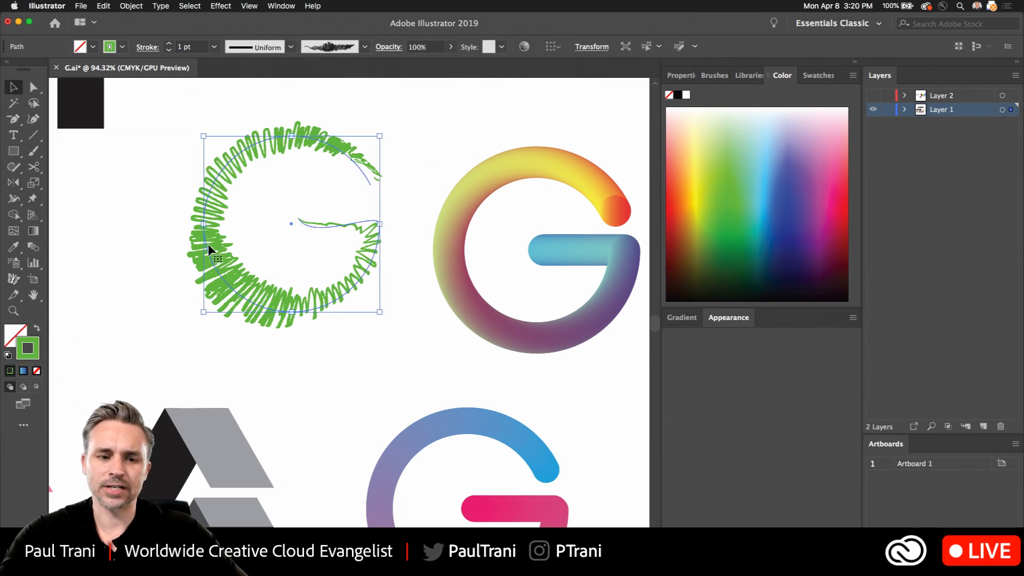
pyautogui.moveTo(209, 244); pyautogui.dragTo(191, 244)
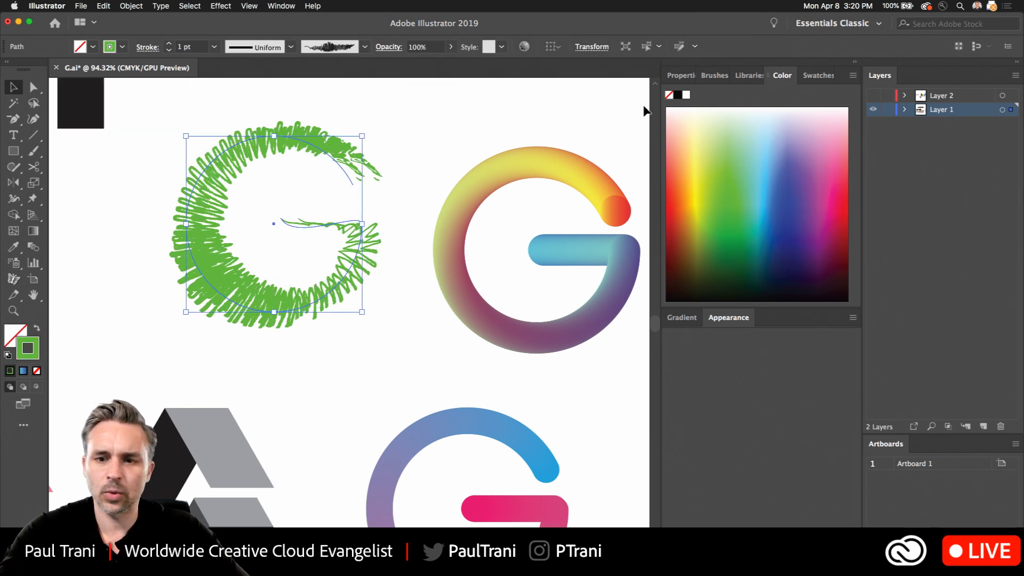
# - Change the overlapping copy to the thick wavy hand-drawn brush, color its stroke dark green, and place it behind the light green scribble
pyautogui.click(748, 75)
pyautogui.click(817, 75)
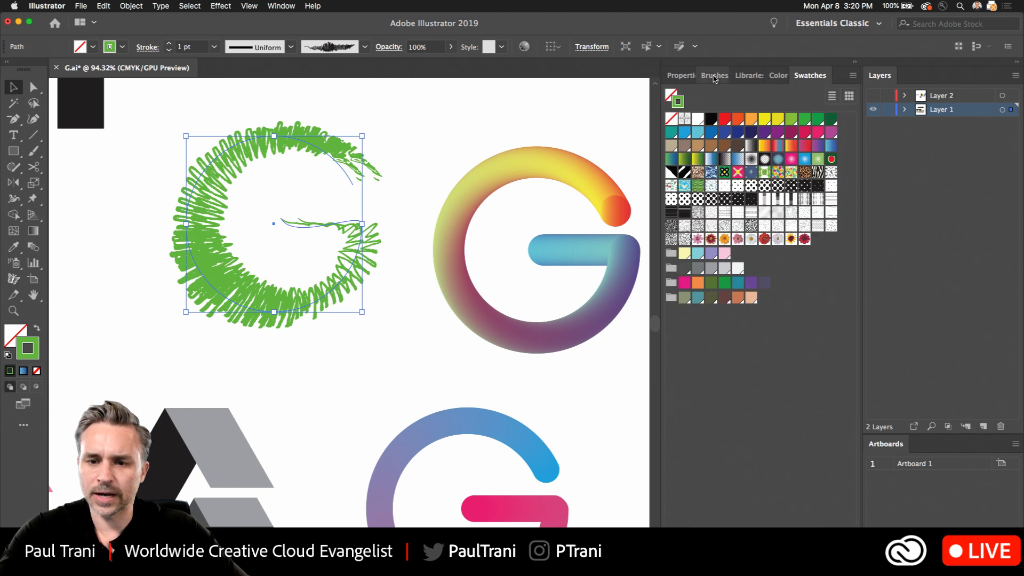
pyautogui.click(715, 75)
pyautogui.click(730, 216)
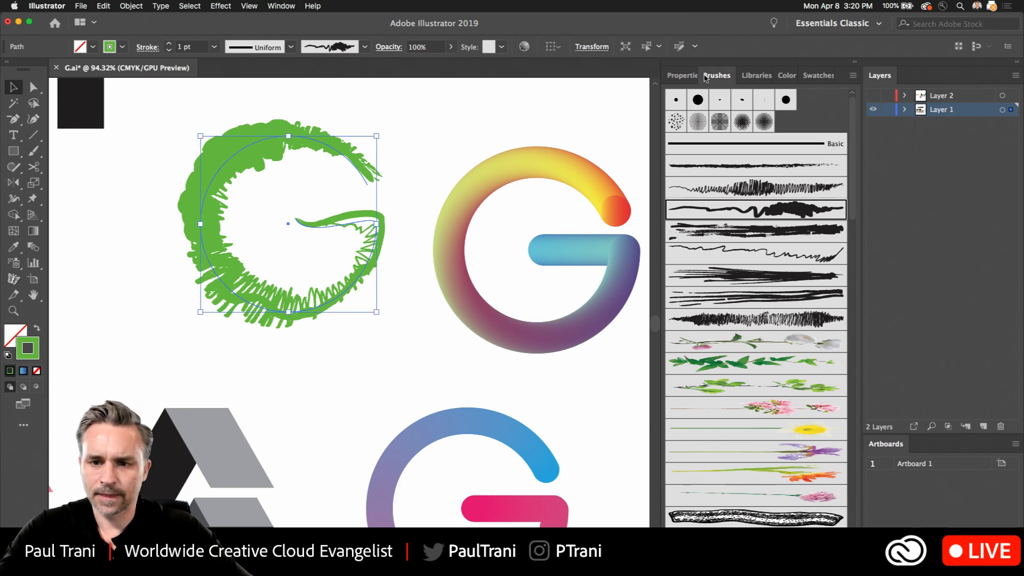
pyautogui.click(817, 75)
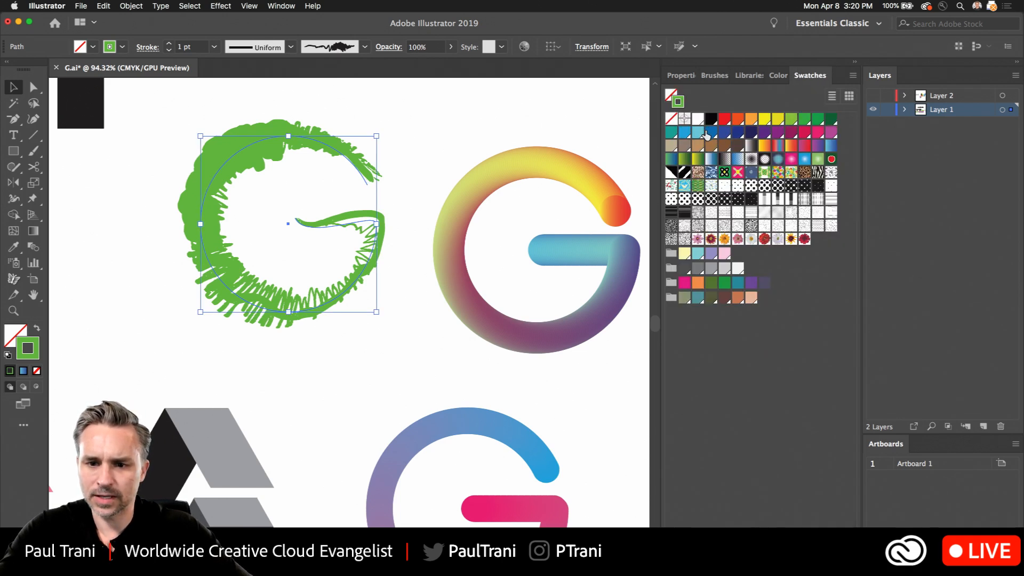
pyautogui.click(829, 119)
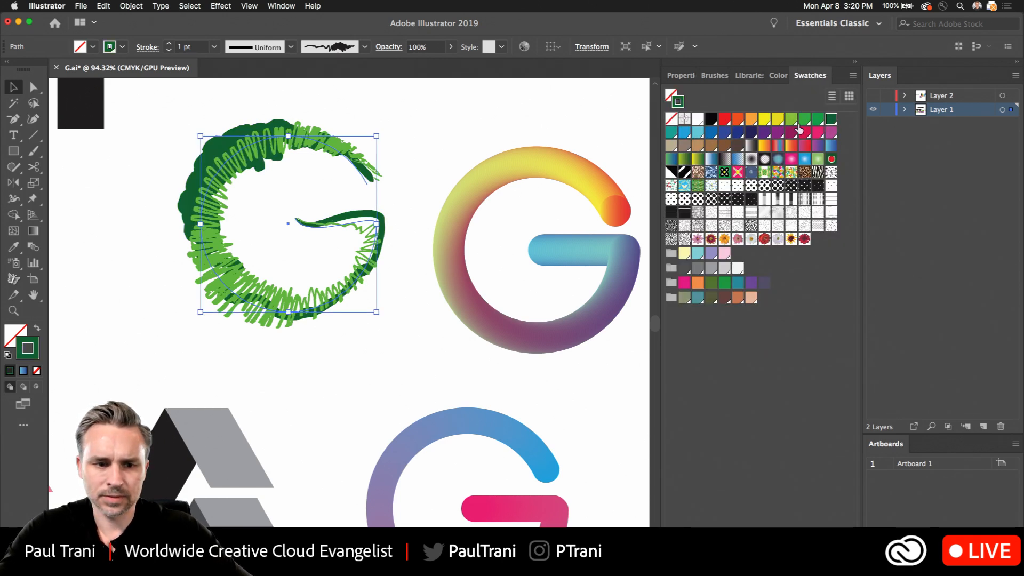
# - Recolor both overlapping brush-stroke Gs with Recolor Artwork, turning the light green scribble gold at hue about 42° and the dark green stroke olive
pyautogui.click(89, 195)
pyautogui.moveTo(194, 200); pyautogui.dragTo(373, 322)
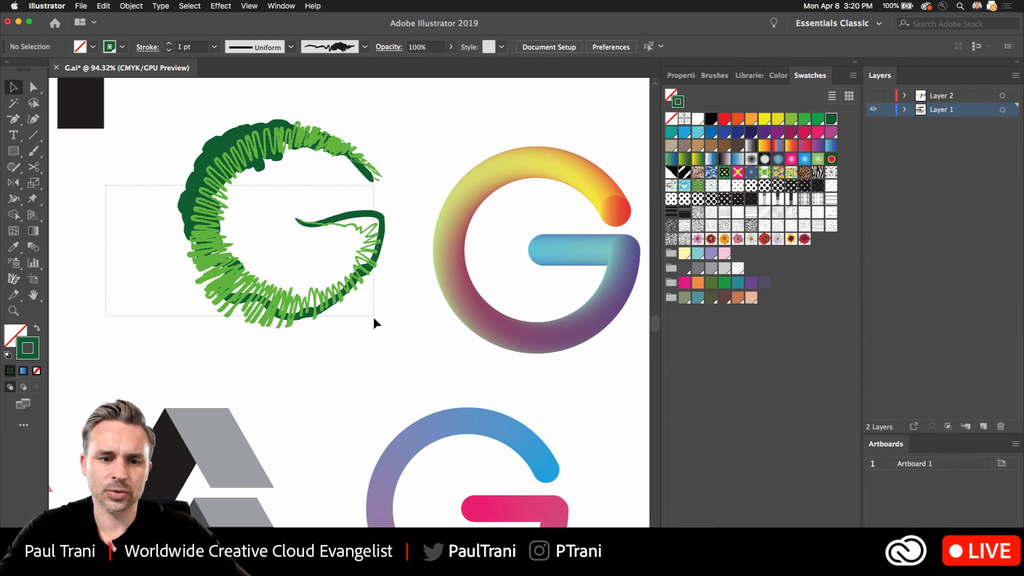
pyautogui.click(104, 6)
pyautogui.moveTo(145, 180)
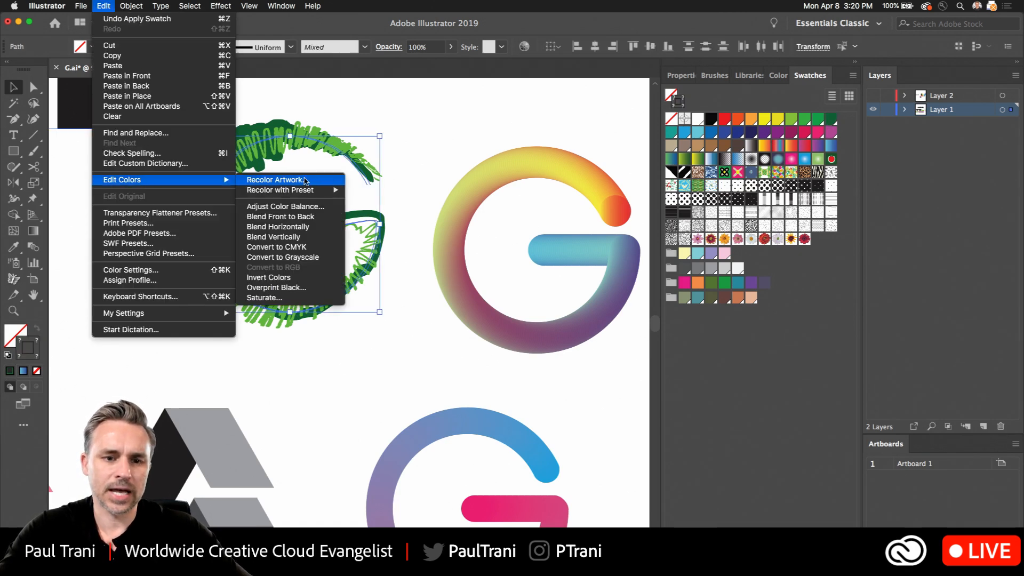
pyautogui.click(317, 182)
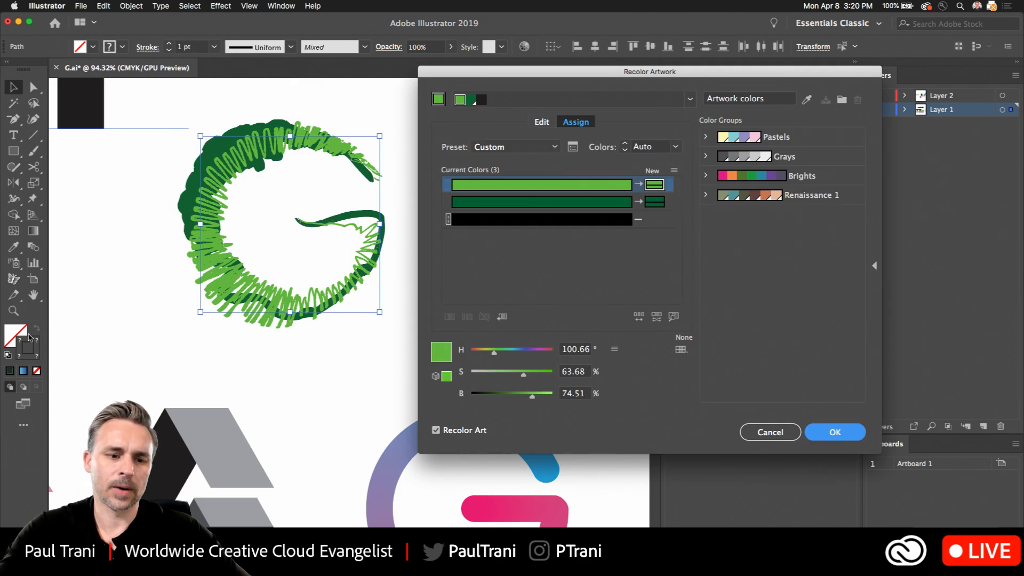
pyautogui.click(540, 122)
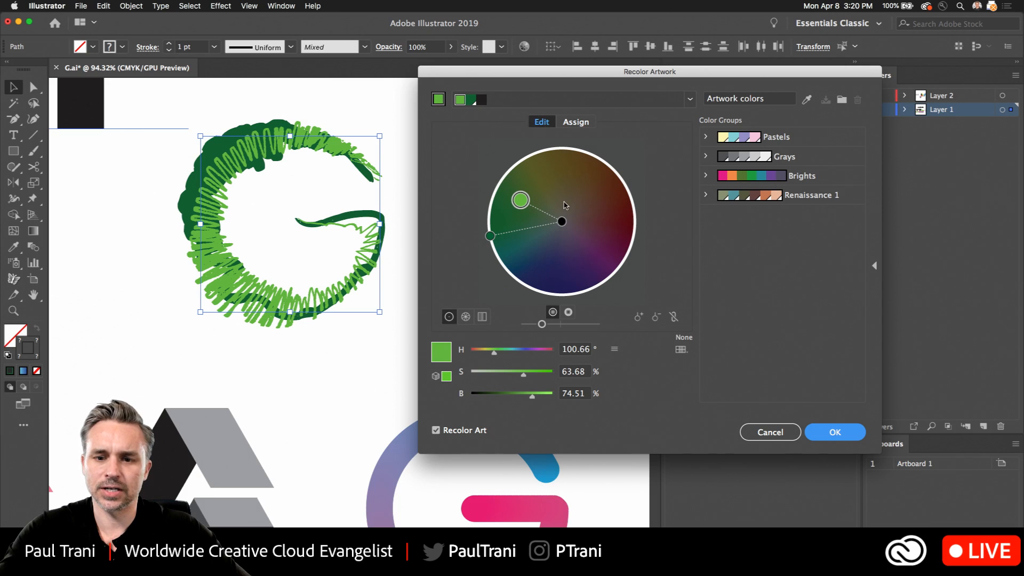
pyautogui.moveTo(525, 204); pyautogui.dragTo(572, 172)
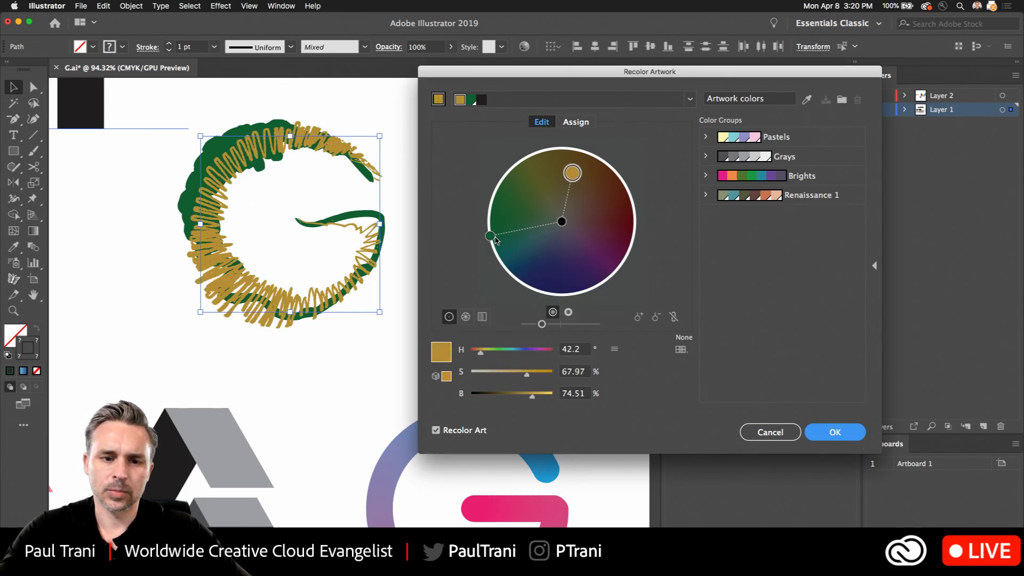
pyautogui.moveTo(490, 237); pyautogui.dragTo(547, 182)
pyautogui.click(835, 432)
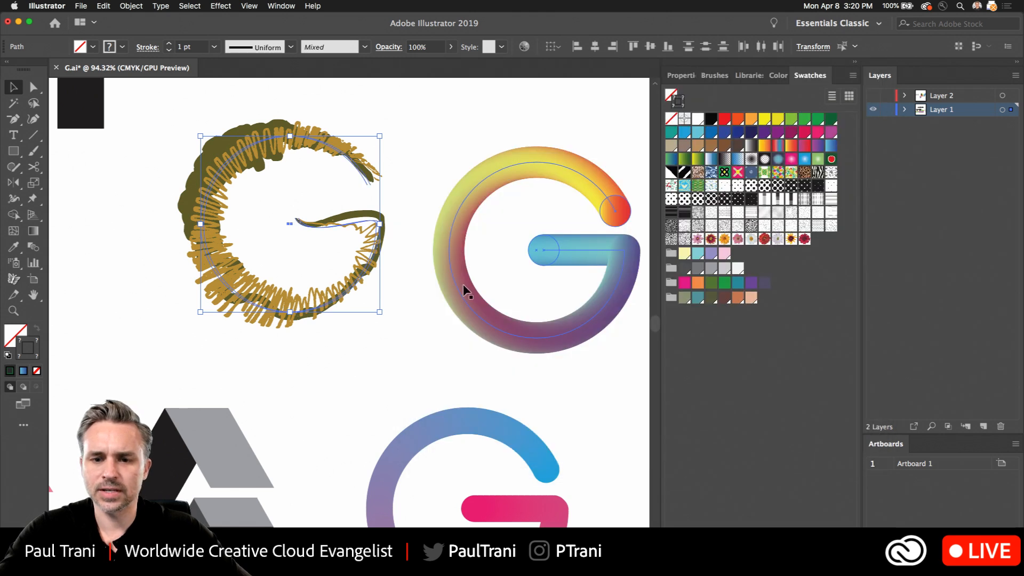
# - Copy the gold scribbled G to the empty area right of the blue-to-pink G, below the gray chevron
pyautogui.click(717, 77)
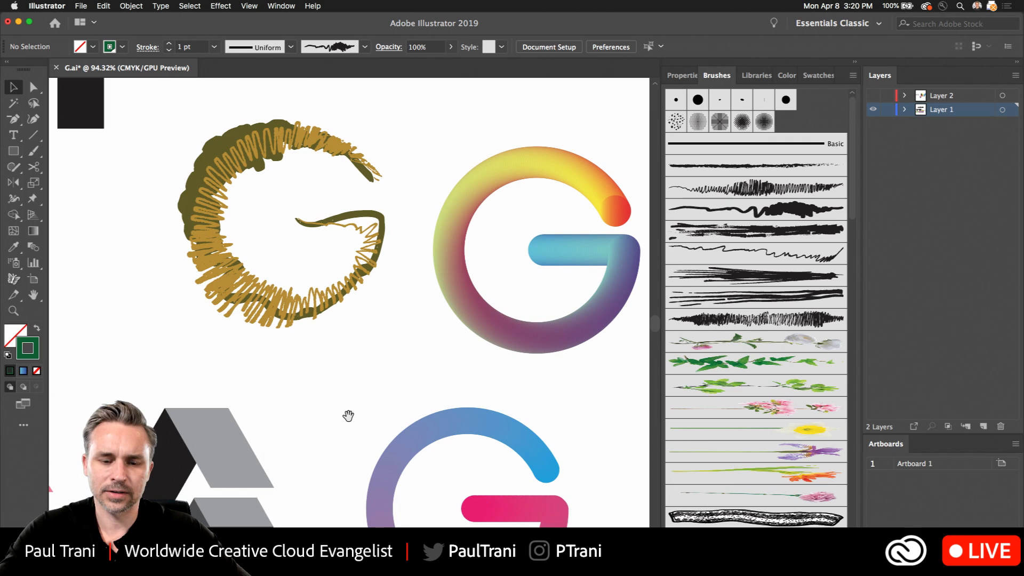
pyautogui.moveTo(207, 213); pyautogui.dragTo(573, 413)
pyautogui.moveTo(519, 388)
pyautogui.mouseDown()
pyautogui.moveTo(224, 181)
pyautogui.moveTo(464, 333)
pyautogui.moveTo(456, 320)
pyautogui.mouseUp()
pyautogui.rightClick(455, 296)
pyautogui.click(389, 177)
pyautogui.scroll(-3, 452, 310)
pyautogui.hscroll(2, 453, 310)
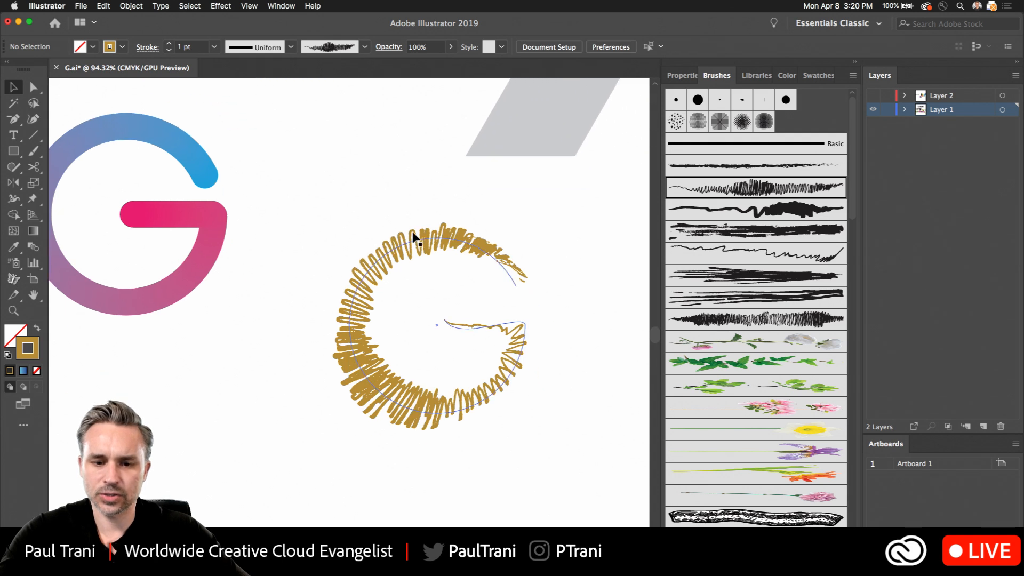
# - Apply the pink blossom brush to the gold G copy and reduce its stroke weight to 0.5 pt
pyautogui.click(709, 343)
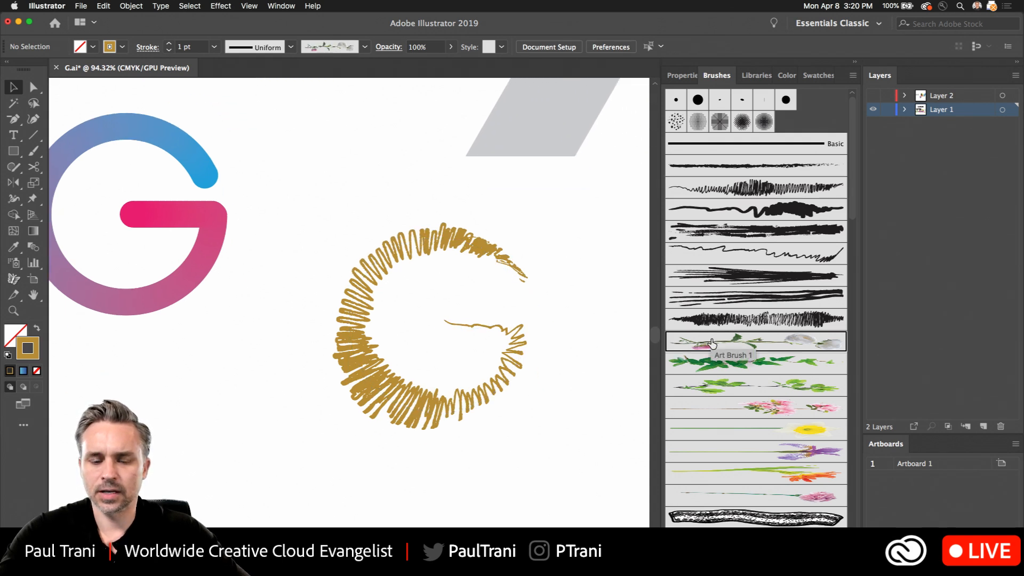
pyautogui.click(420, 241)
pyautogui.click(740, 346)
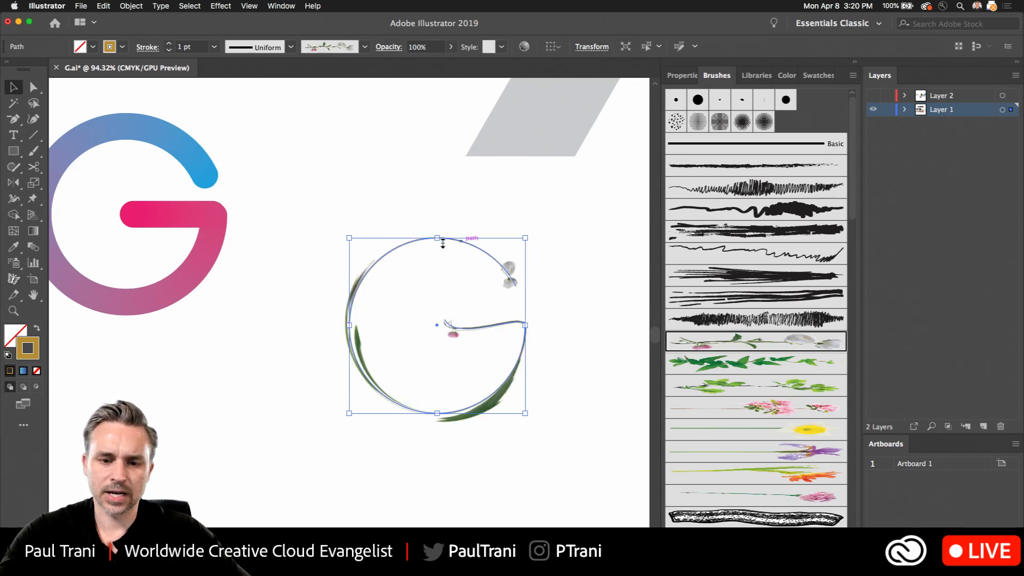
pyautogui.click(750, 407)
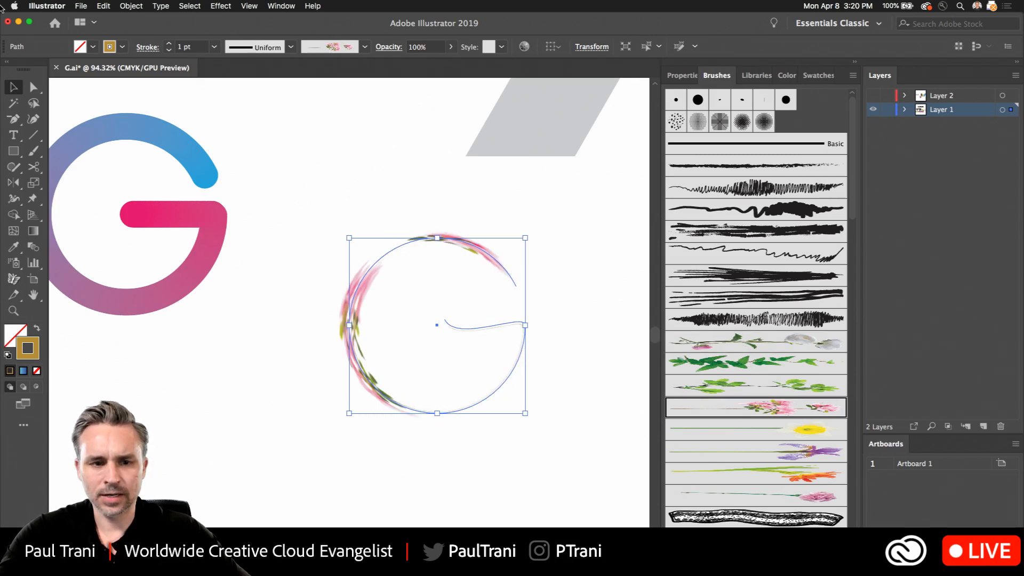
pyautogui.click(170, 51)
pyautogui.click(170, 51)
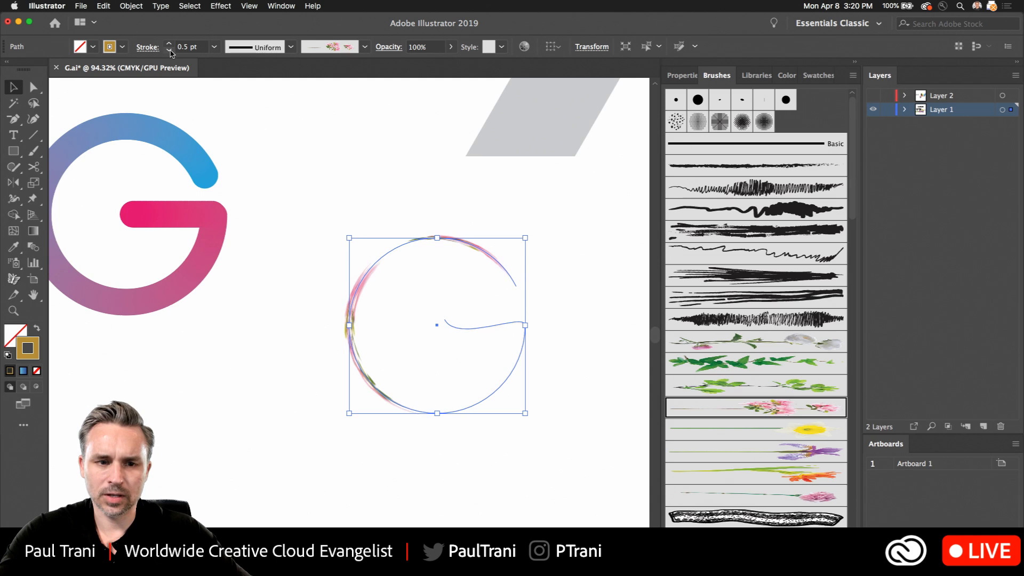
# - Increase the stroke weight of the pink blossom G to 7 pt
pyautogui.click(170, 43)
pyautogui.click(169, 43)
pyautogui.click(170, 44)
pyautogui.click(170, 43)
pyautogui.click(170, 44)
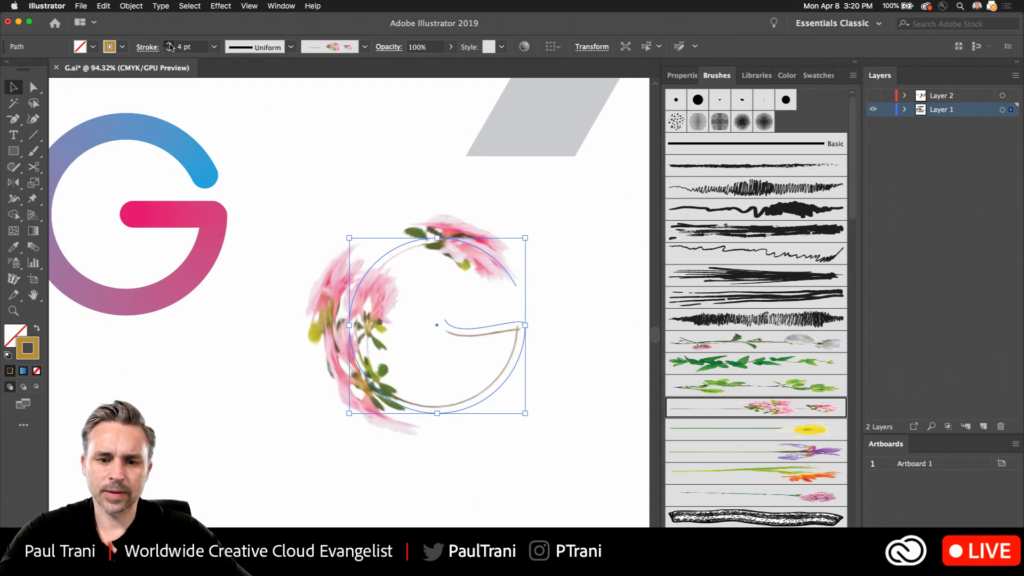
pyautogui.click(170, 43)
pyautogui.click(169, 44)
# - Try the floral pattern brushes on the blossom G and apply the leafy branch one with yellow, magenta and blue leaves
pyautogui.scroll(-15, 670, 382)
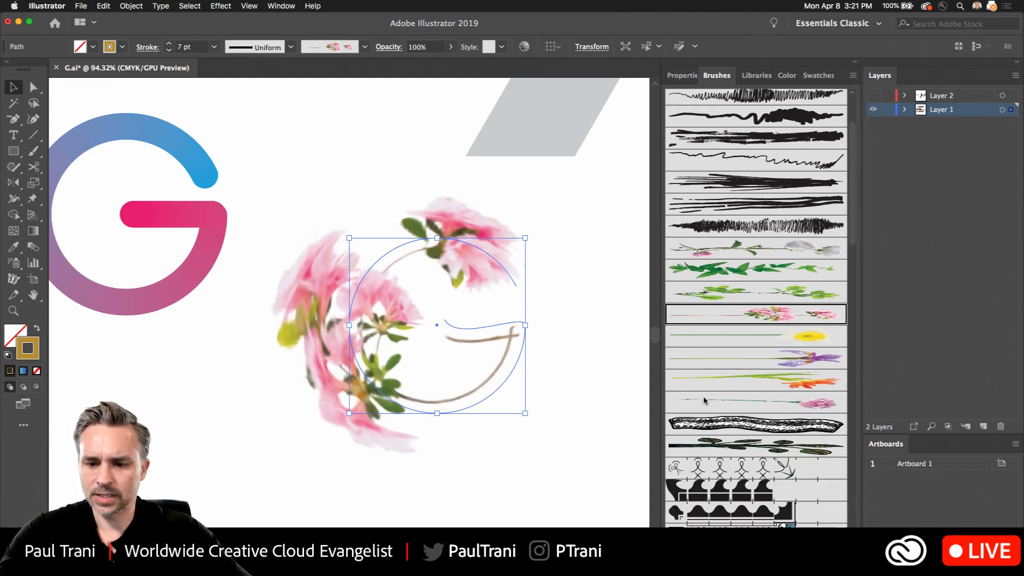
pyautogui.scroll(10, 689, 390)
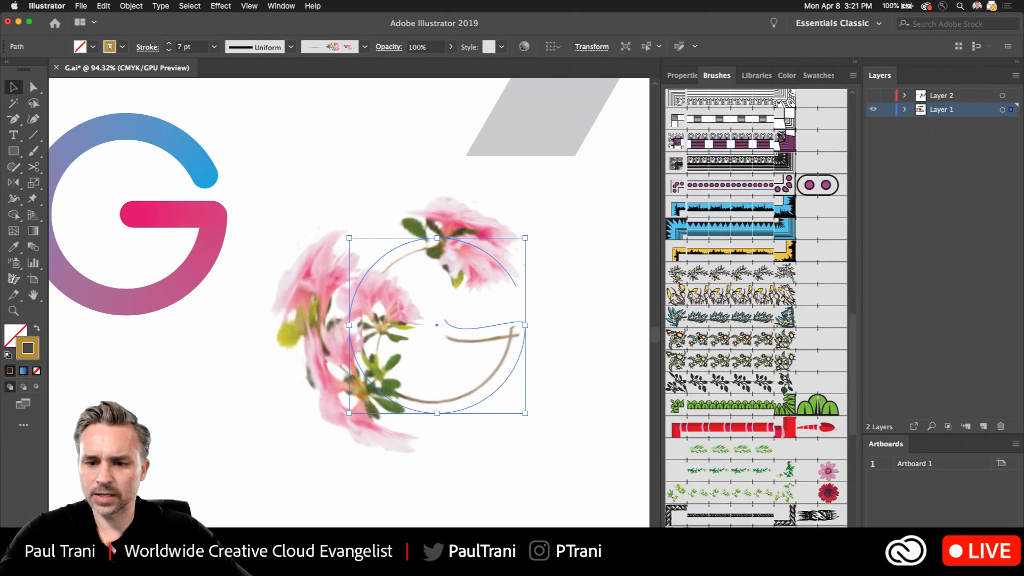
pyautogui.click(713, 315)
pyautogui.click(709, 339)
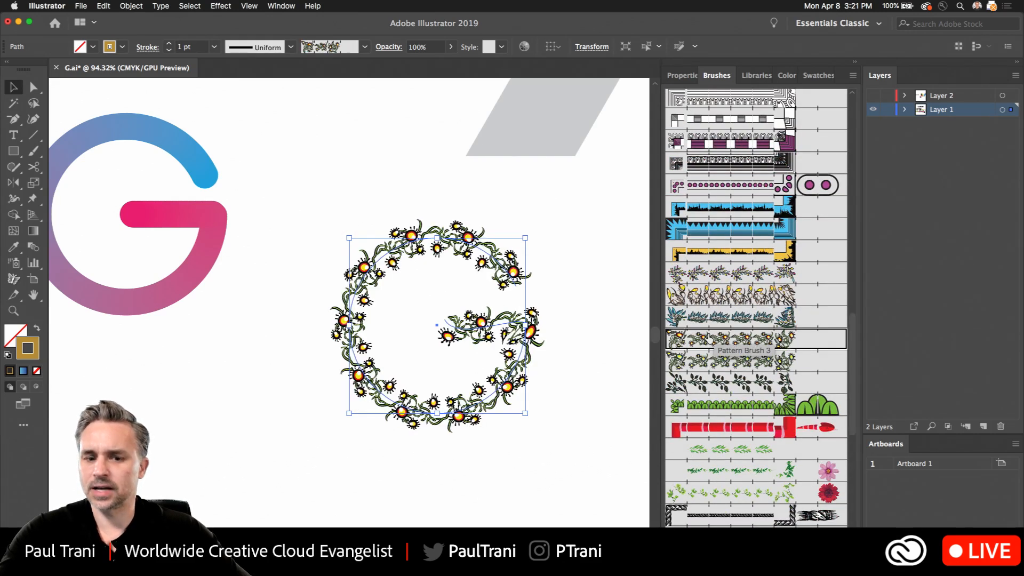
pyautogui.click(705, 273)
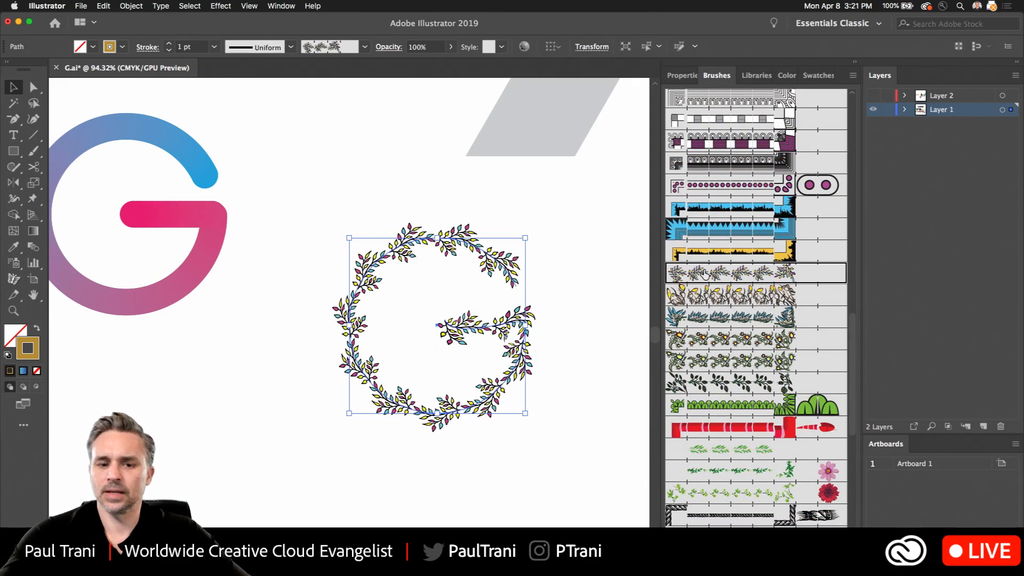
# - Examine the leafy branch G up close, checking how the pattern follows the letter's curve and crossbar
pyautogui.scroll(5, 258, 377)
pyautogui.click(274, 347)
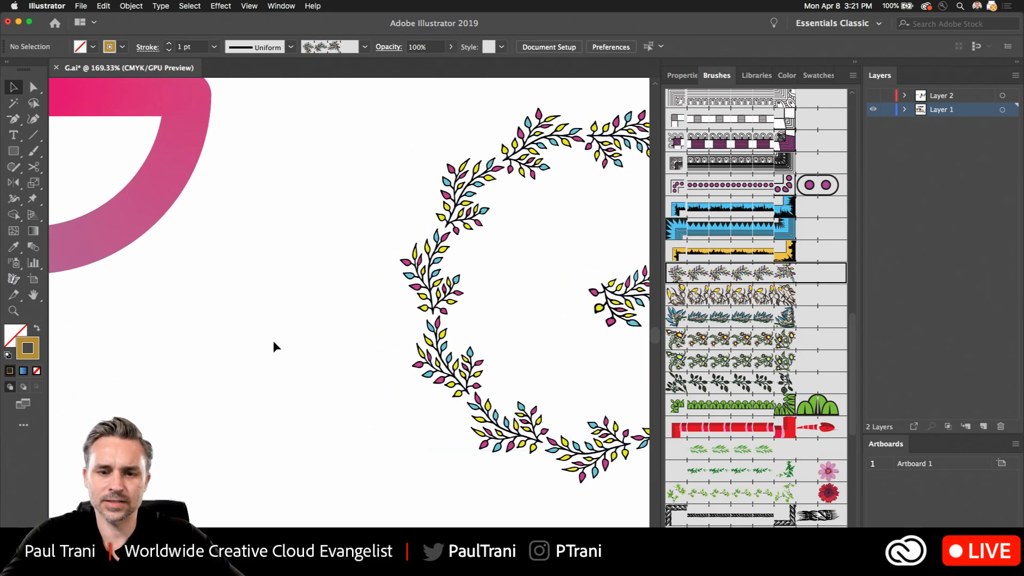
pyautogui.hscroll(5, 251, 325)
pyautogui.scroll(2, 203, 373)
pyautogui.click(209, 451)
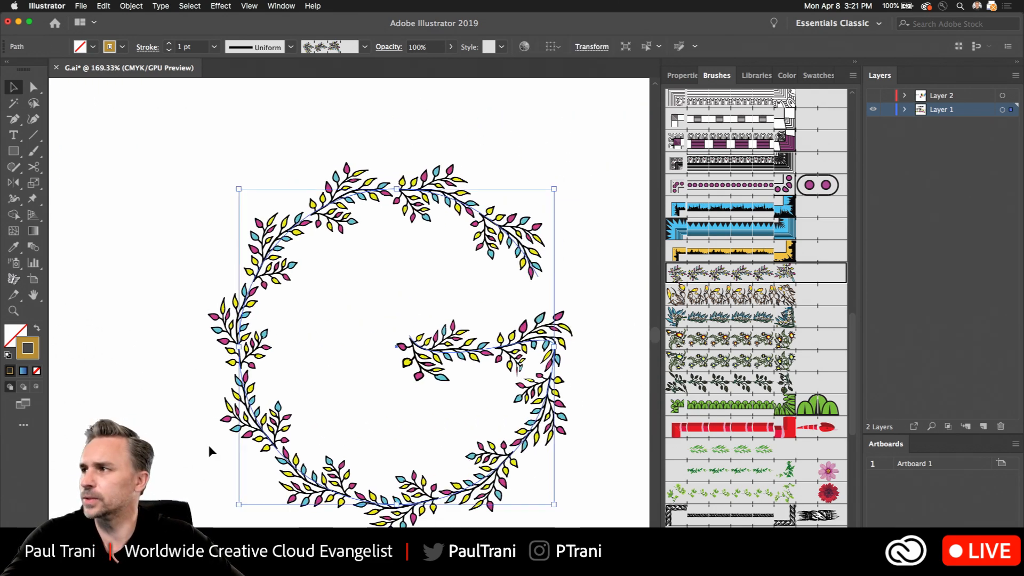
pyautogui.scroll(-3, 209, 410)
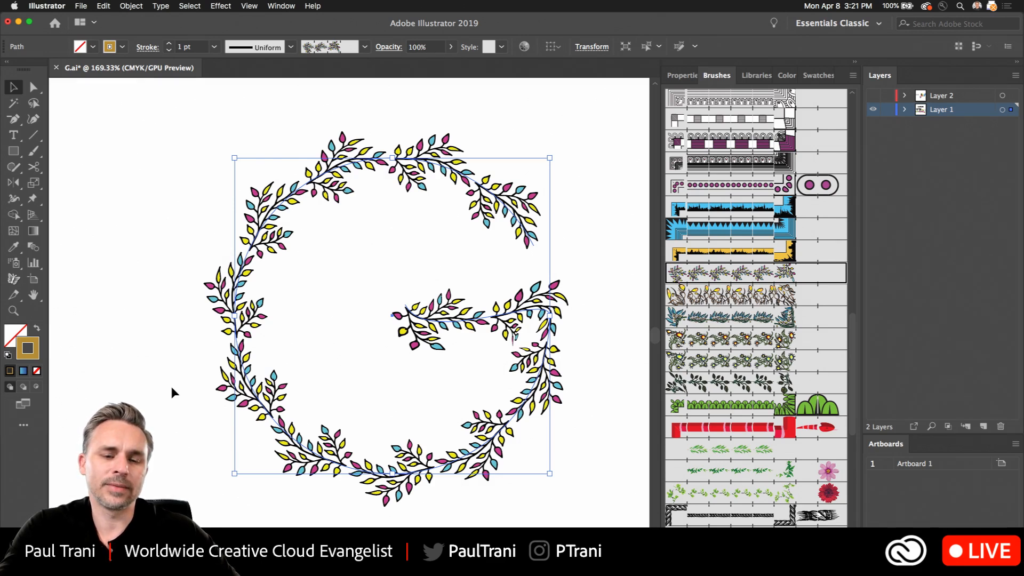
pyautogui.click(115, 276)
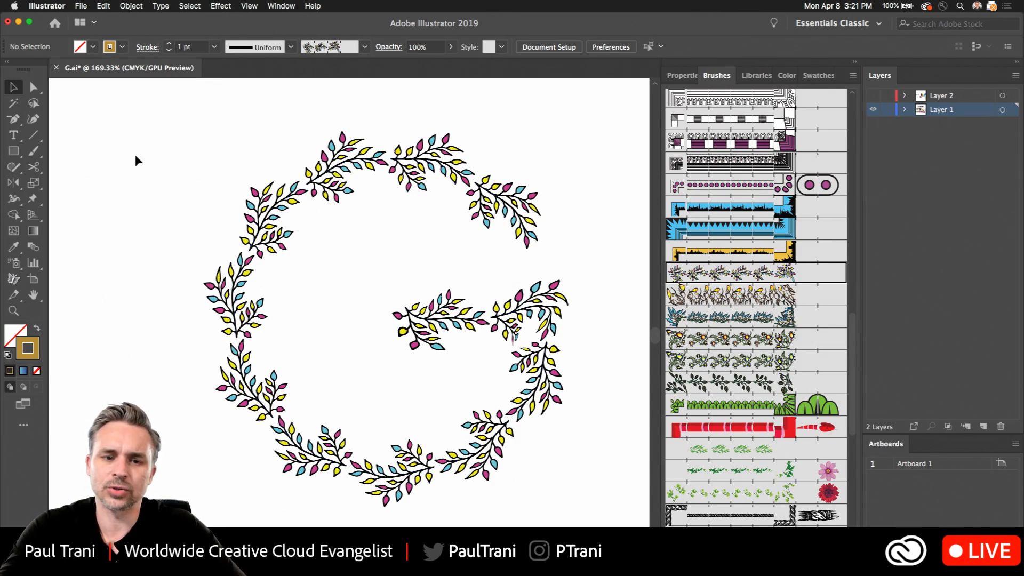
pyautogui.click(286, 265)
pyautogui.click(176, 169)
pyautogui.click(103, 6)
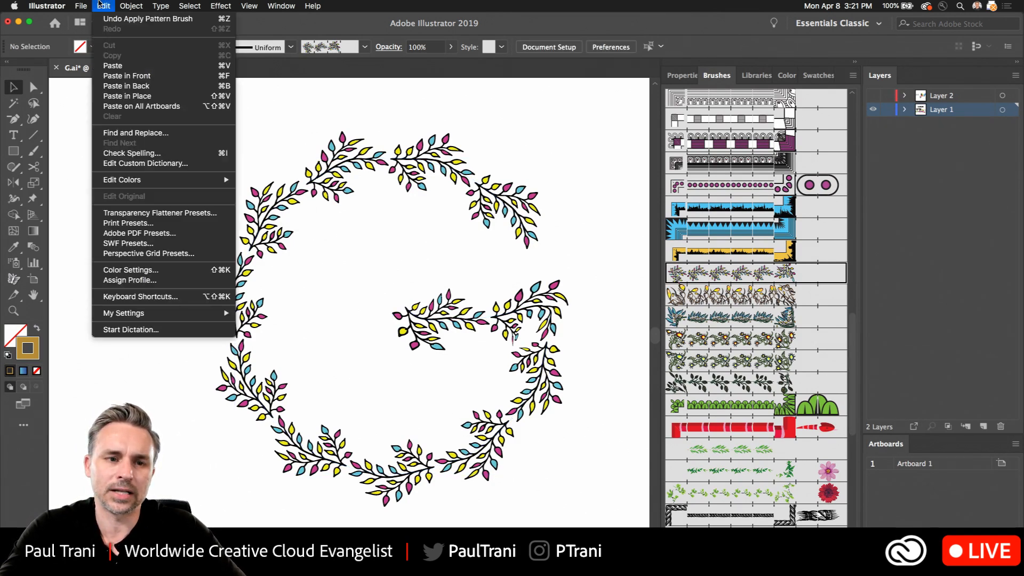
pyautogui.click(100, 4)
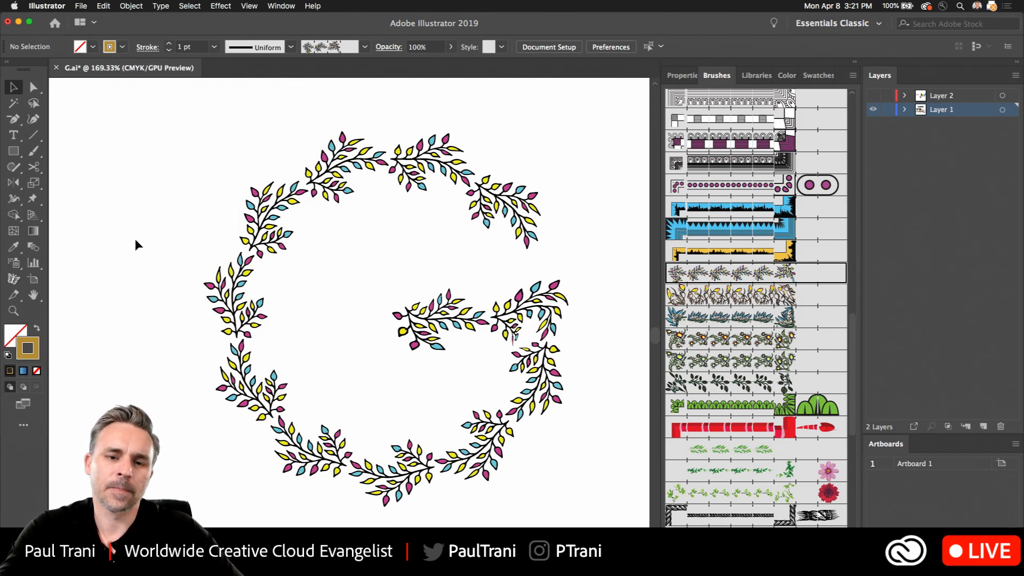
# - Delete the ABCDEF text line and the bold black G below it
pyautogui.scroll(-5, 152, 248)
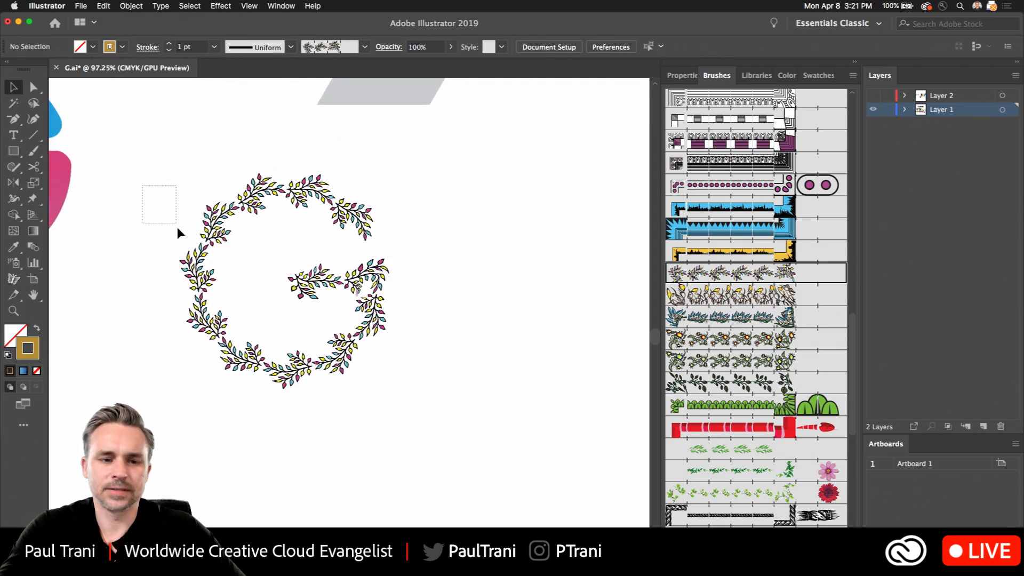
pyautogui.scroll(3, 153, 181)
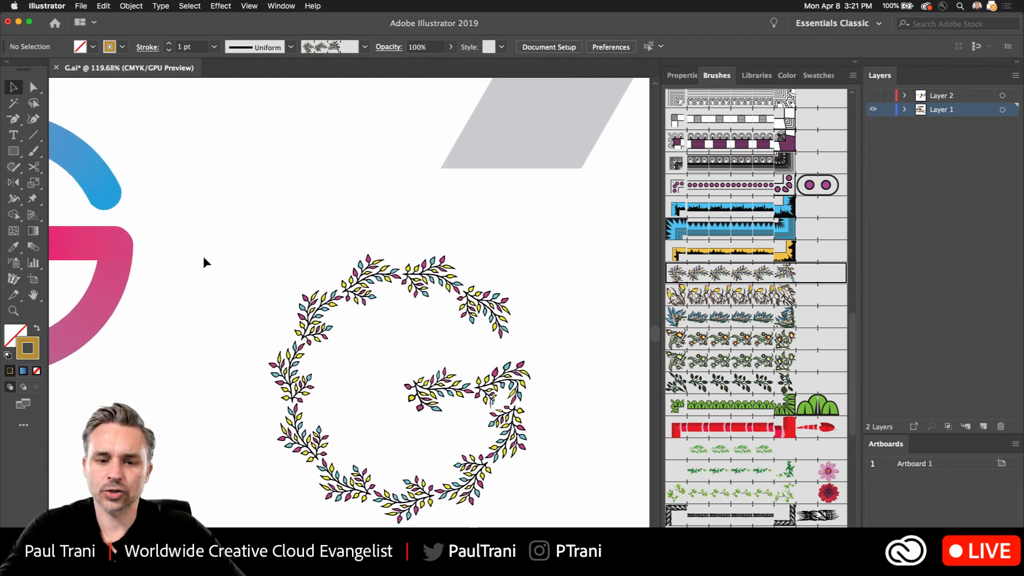
pyautogui.scroll(-4, 204, 268)
pyautogui.moveTo(210, 176); pyautogui.dragTo(415, 342)
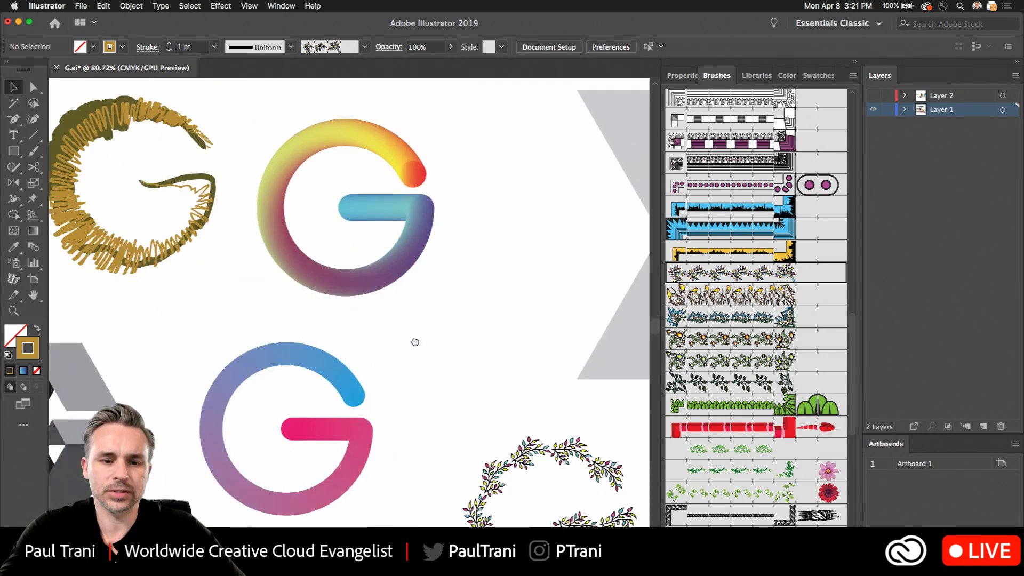
pyautogui.scroll(-10, 415, 342)
pyautogui.scroll(4, 307, 253)
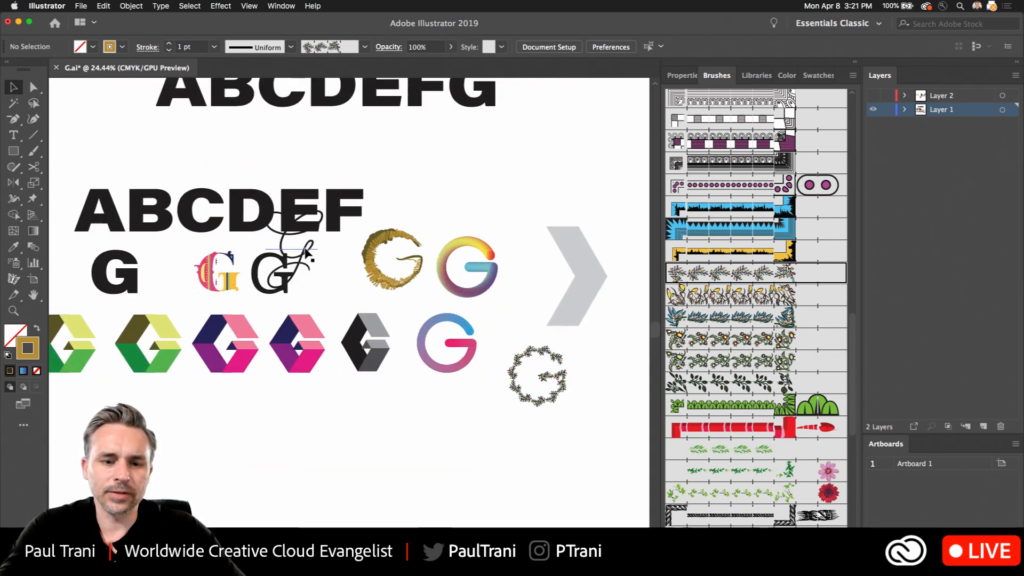
pyautogui.scroll(2, 308, 253)
pyautogui.scroll(2, 285, 198)
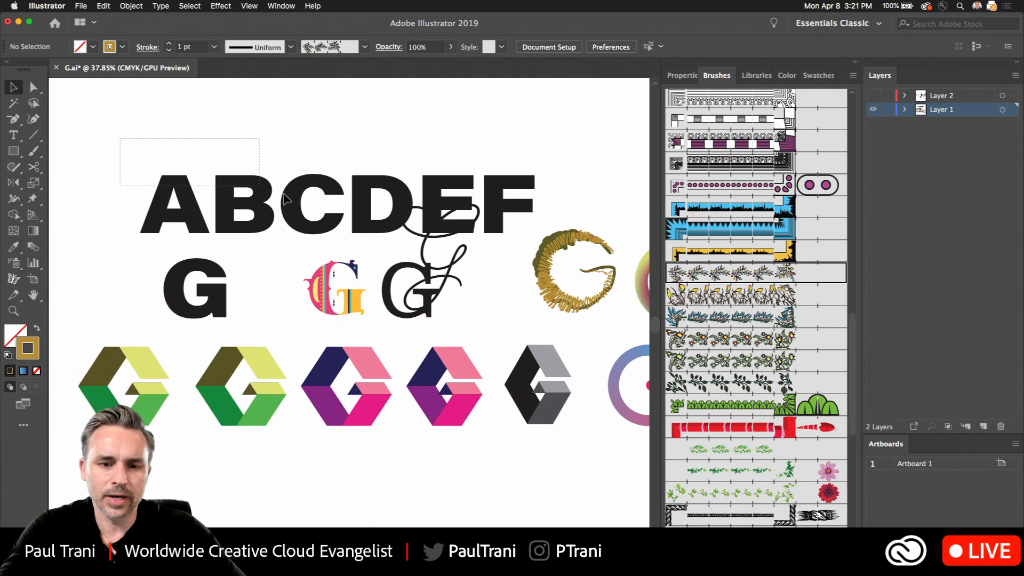
pyautogui.moveTo(285, 198); pyautogui.dragTo(286, 229)
pyautogui.press('Delete')
pyautogui.click(186, 286)
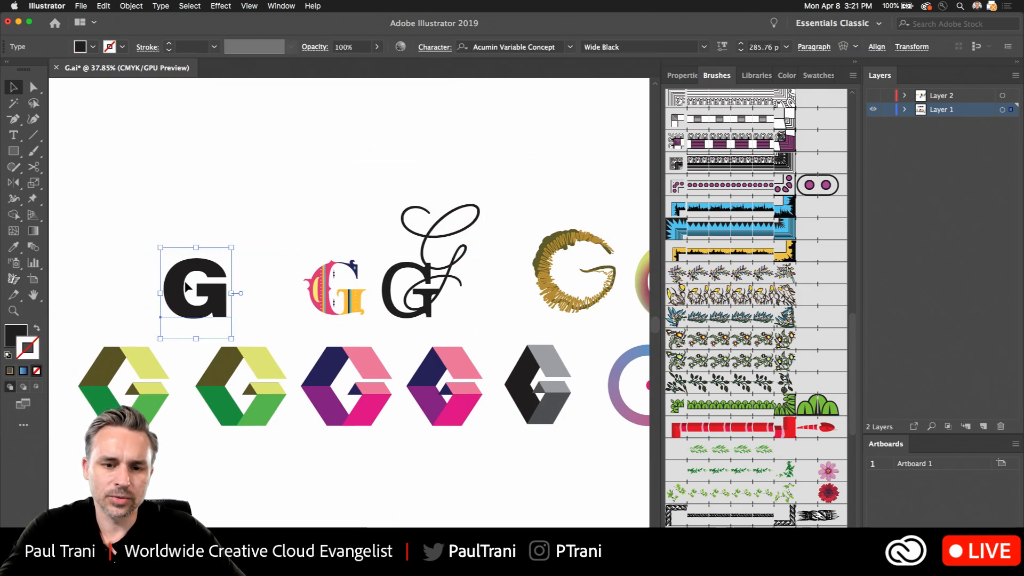
pyautogui.press('Delete')
# - Move the black slab-serif G left and delete the multicolored ornamental G, the script G and the leftmost green folded G
pyautogui.moveTo(395, 288); pyautogui.dragTo(344, 280)
pyautogui.click(311, 298)
pyautogui.press('Delete')
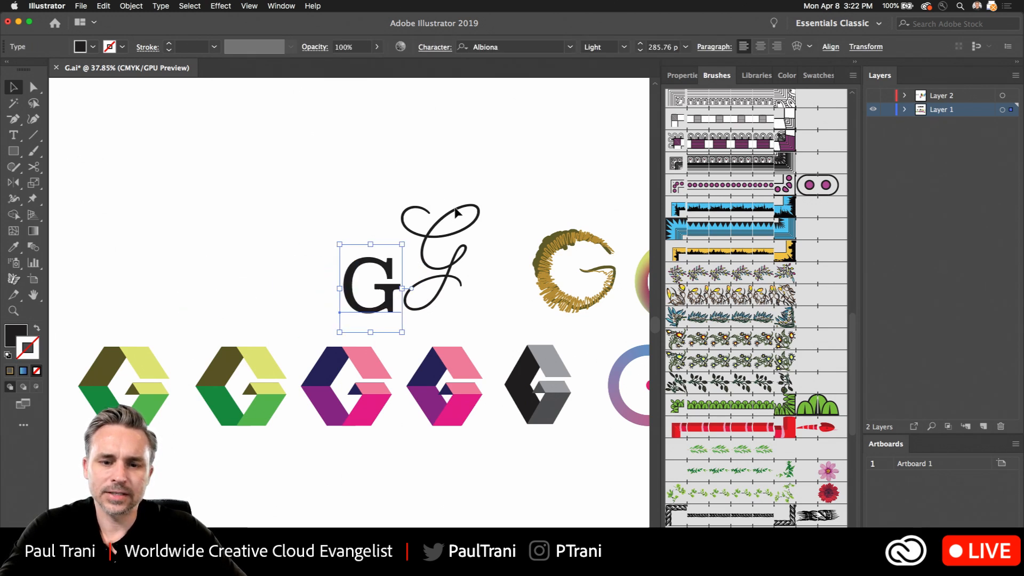
pyautogui.moveTo(435, 259); pyautogui.dragTo(190, 203)
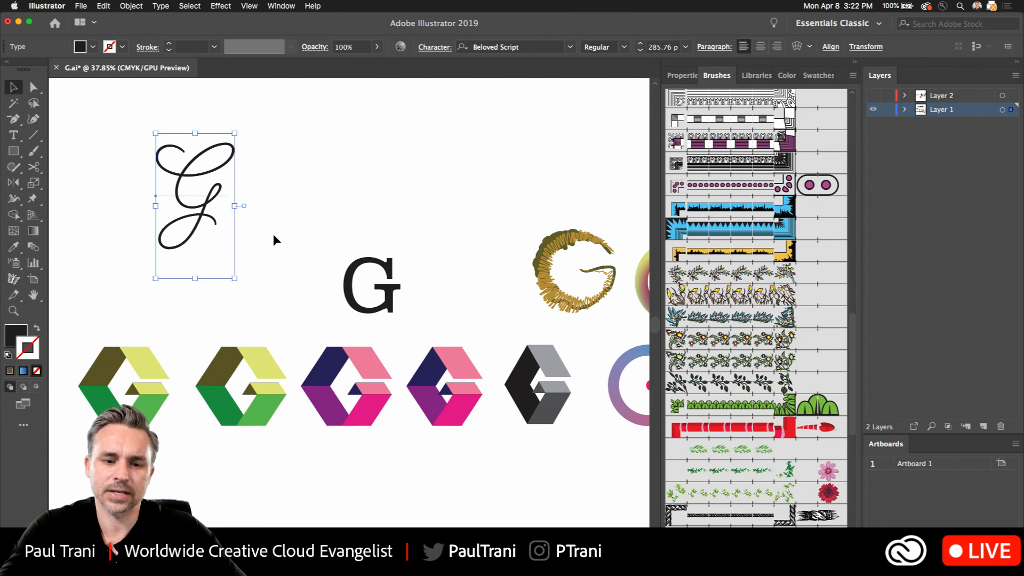
pyautogui.press('Delete')
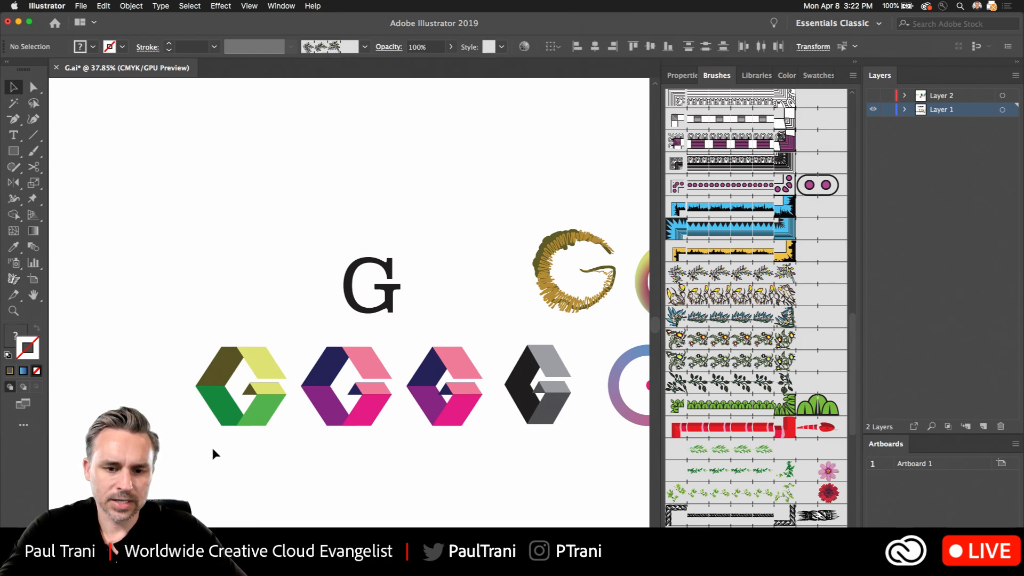
# - Delete the duplicate purple-and-pink folded G and move the remaining green and purple ones right, next to the black-and-gray one
pyautogui.moveTo(418, 342); pyautogui.dragTo(389, 458)
pyautogui.press('Delete')
pyautogui.moveTo(338, 355); pyautogui.dragTo(431, 356)
pyautogui.click(448, 123)
# - Shift the gold scribbled and rainbow gradient Gs left, and place the scribbled one on its own above and right of the rainbow G
pyautogui.moveTo(397, 215); pyautogui.dragTo(545, 289)
pyautogui.moveTo(512, 250)
pyautogui.mouseDown()
pyautogui.moveTo(382, 247)
pyautogui.moveTo(474, 249)
pyautogui.mouseUp()
pyautogui.click(344, 133)
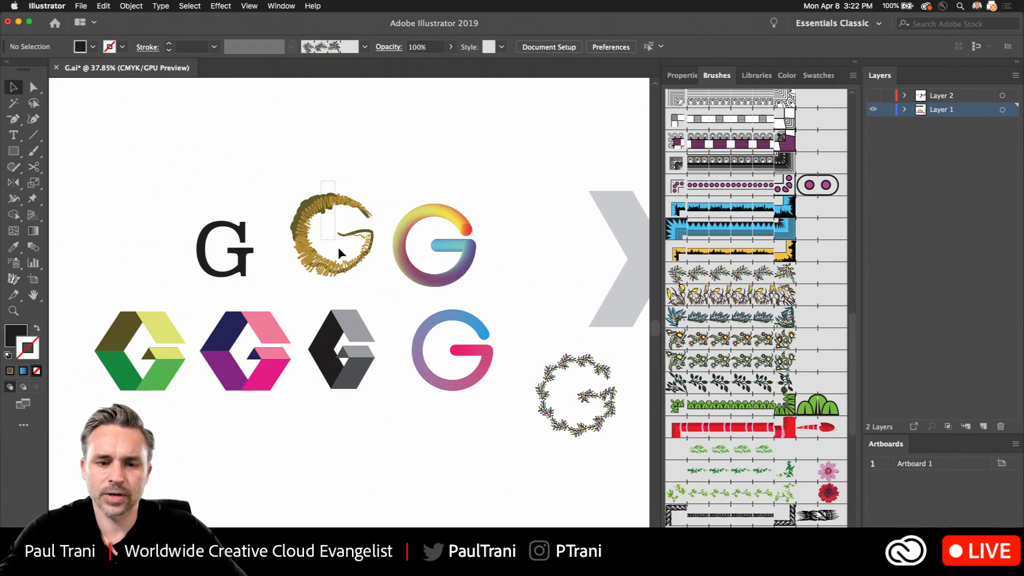
pyautogui.click(297, 219)
pyautogui.moveTo(297, 219); pyautogui.dragTo(504, 128)
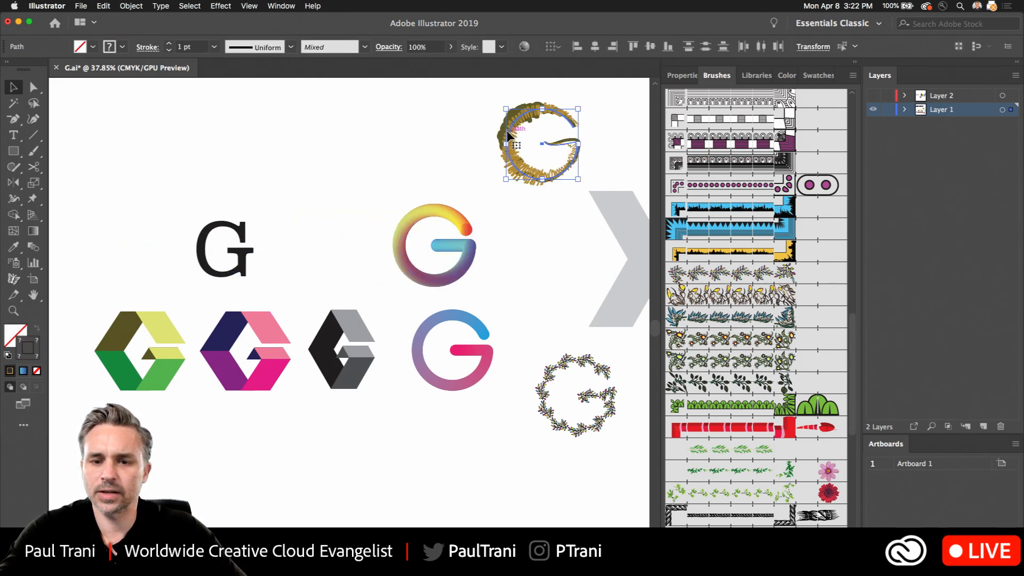
pyautogui.click(359, 223)
# - Delete the large gray chevron beside the gradient Gs
pyautogui.moveTo(473, 177); pyautogui.dragTo(421, 190)
pyautogui.click(597, 245)
pyautogui.press('Delete')
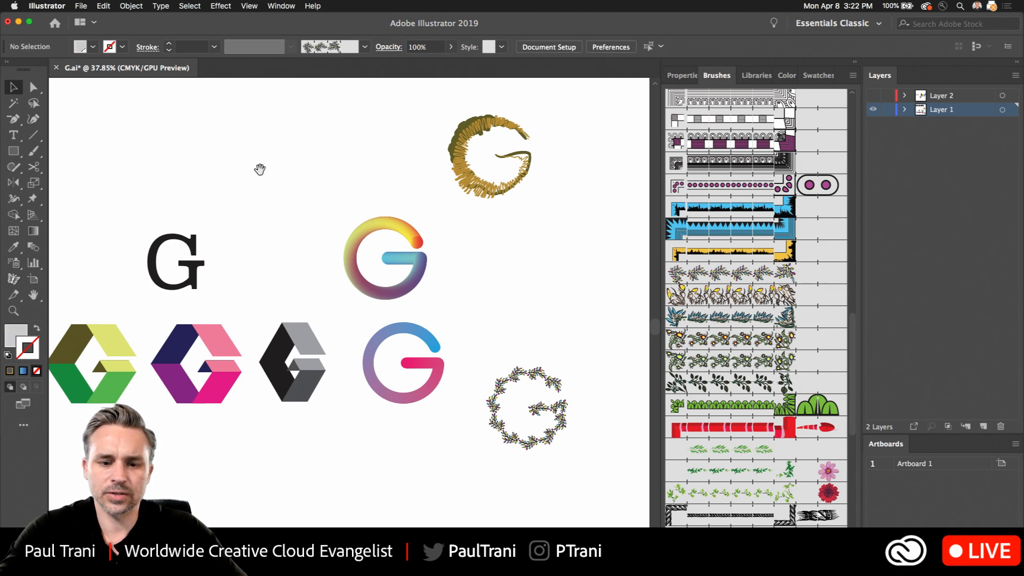
# - Move the leafy branch G up beside the blue-to-pink G and shift both left to line up with the folded Gs
pyautogui.moveTo(258, 166)
pyautogui.mouseDown()
pyautogui.moveTo(366, 146)
pyautogui.moveTo(358, 135)
pyautogui.mouseUp()
pyautogui.moveTo(584, 372)
pyautogui.mouseDown()
pyautogui.moveTo(581, 340)
pyautogui.moveTo(562, 325)
pyautogui.mouseUp()
pyautogui.moveTo(458, 289); pyautogui.dragTo(631, 386)
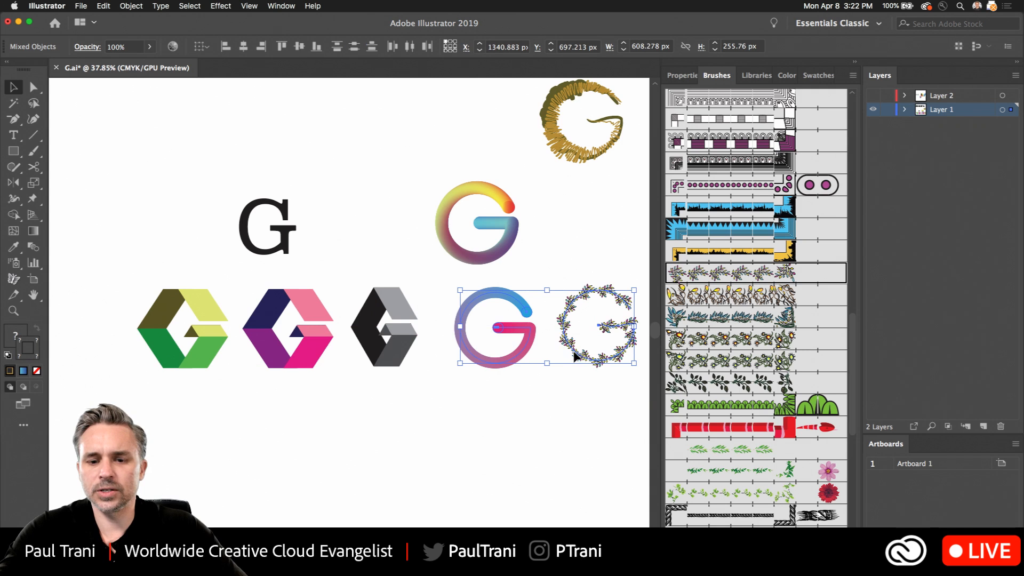
pyautogui.moveTo(582, 355); pyautogui.dragTo(544, 363)
pyautogui.click(468, 403)
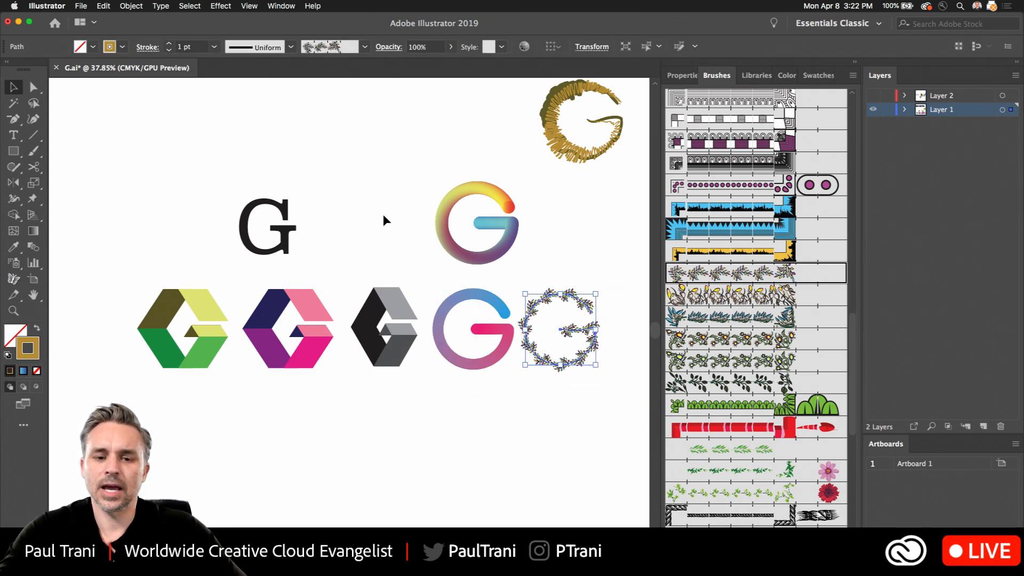
pyautogui.click(385, 212)
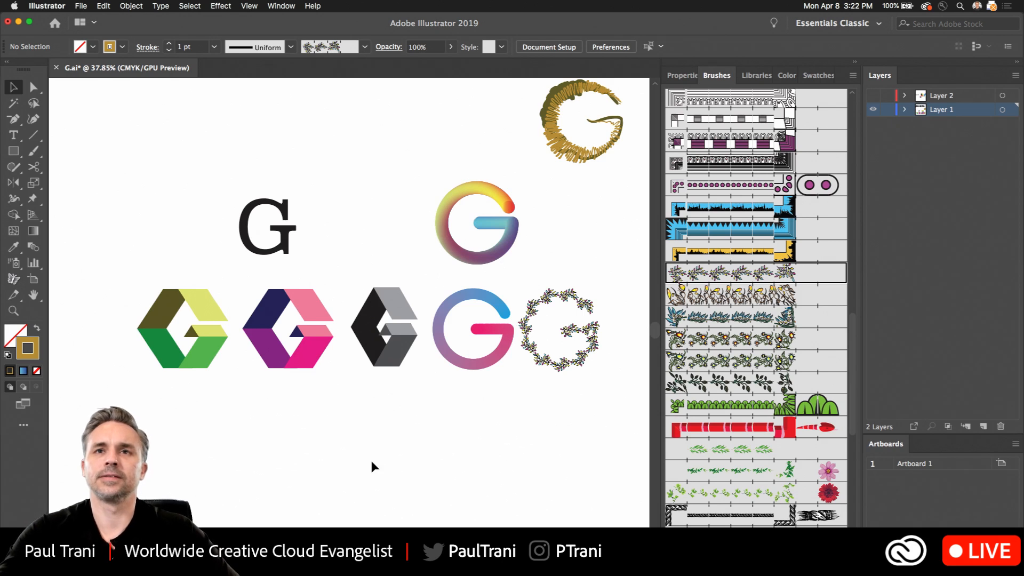
pyautogui.scroll(3, 372, 462)
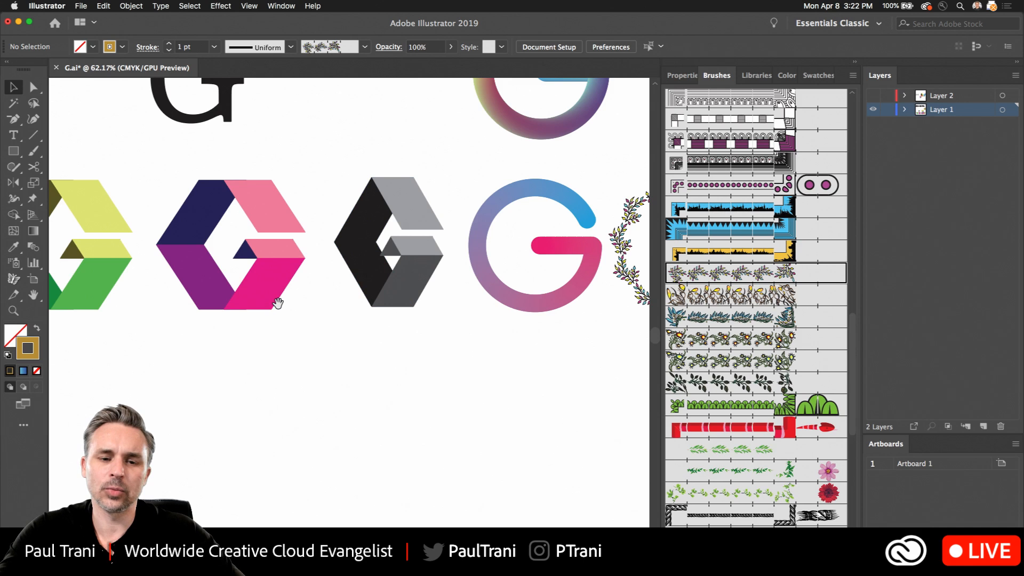
pyautogui.moveTo(277, 303); pyautogui.dragTo(422, 361)
pyautogui.scroll(4, 152, 305)
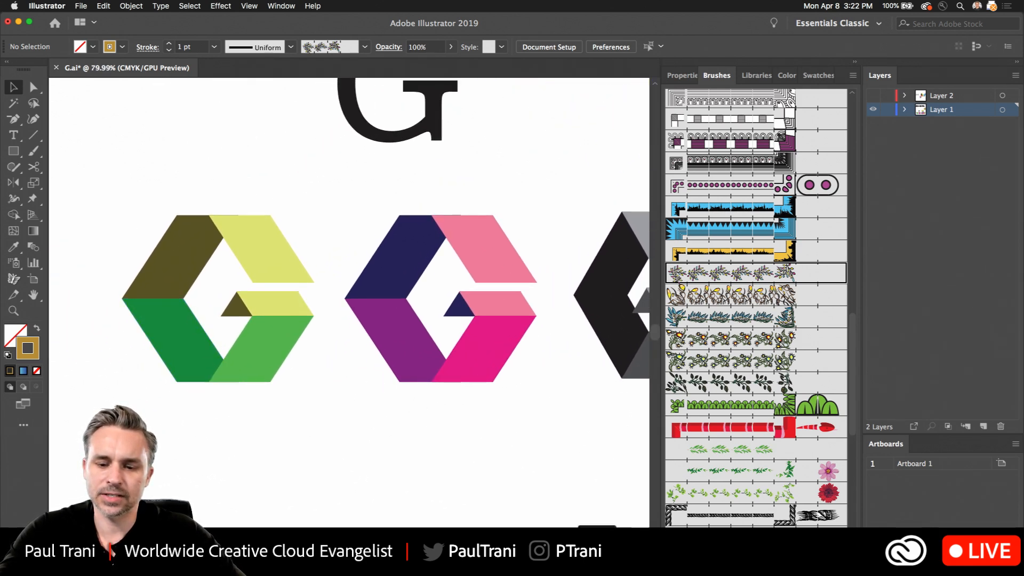
# - Switch to Chrome and, from the #36daysoftype Instagram page, open the account's own profile to review its posted letter designs
pyautogui.press('super+m')
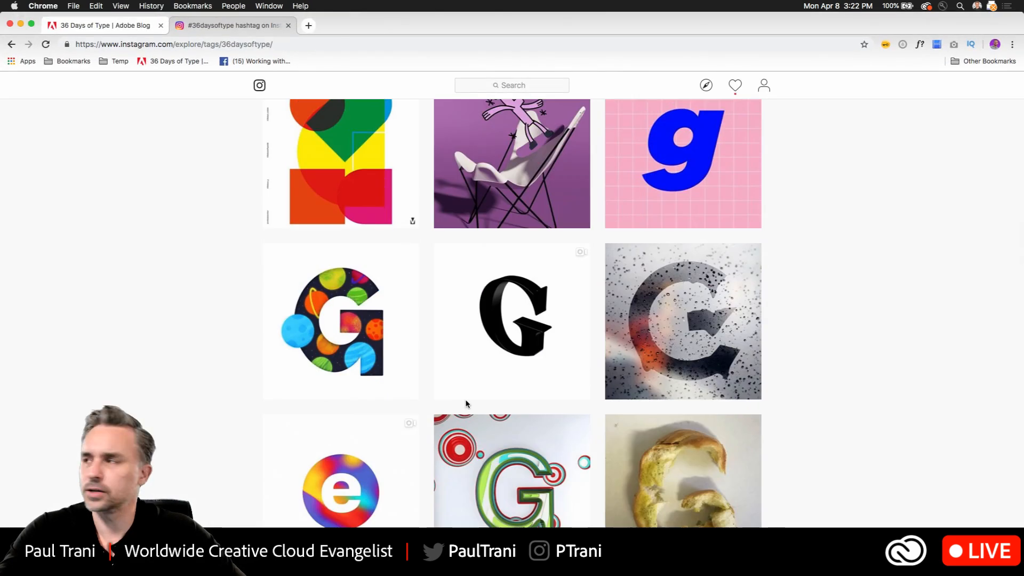
pyautogui.scroll(10, 461, 402)
pyautogui.scroll(6, 456, 400)
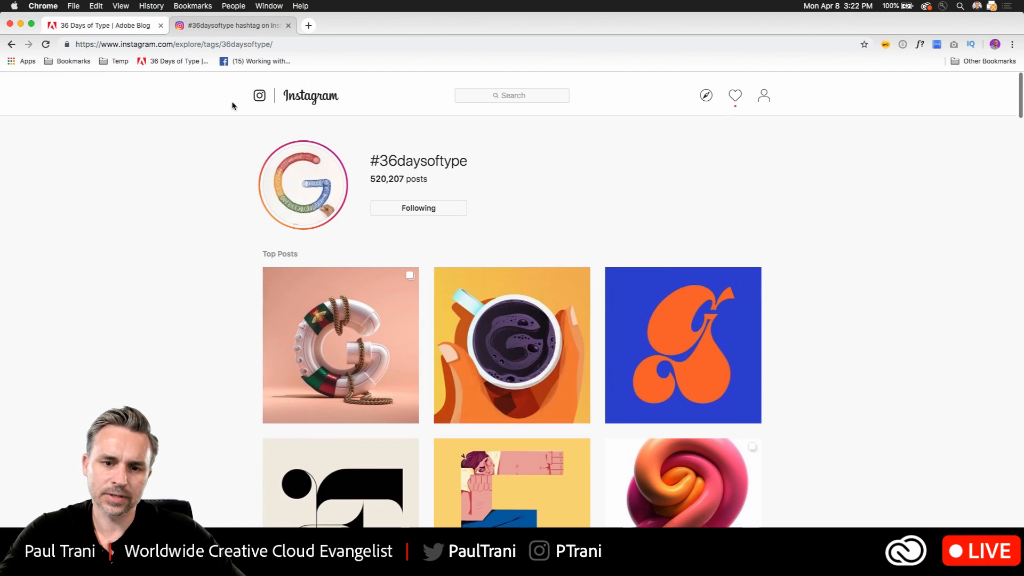
pyautogui.click(765, 95)
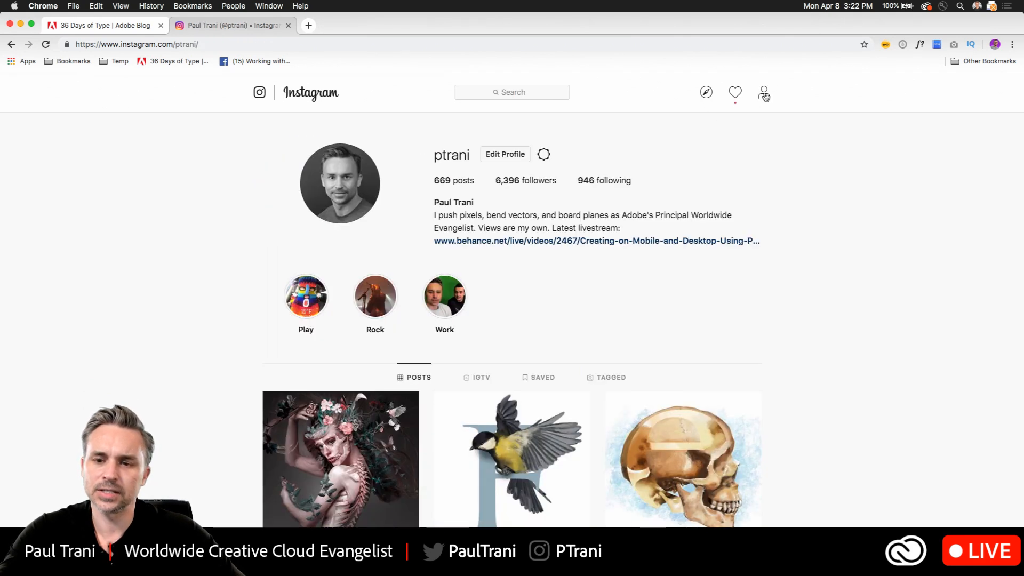
pyautogui.scroll(-6, 586, 340)
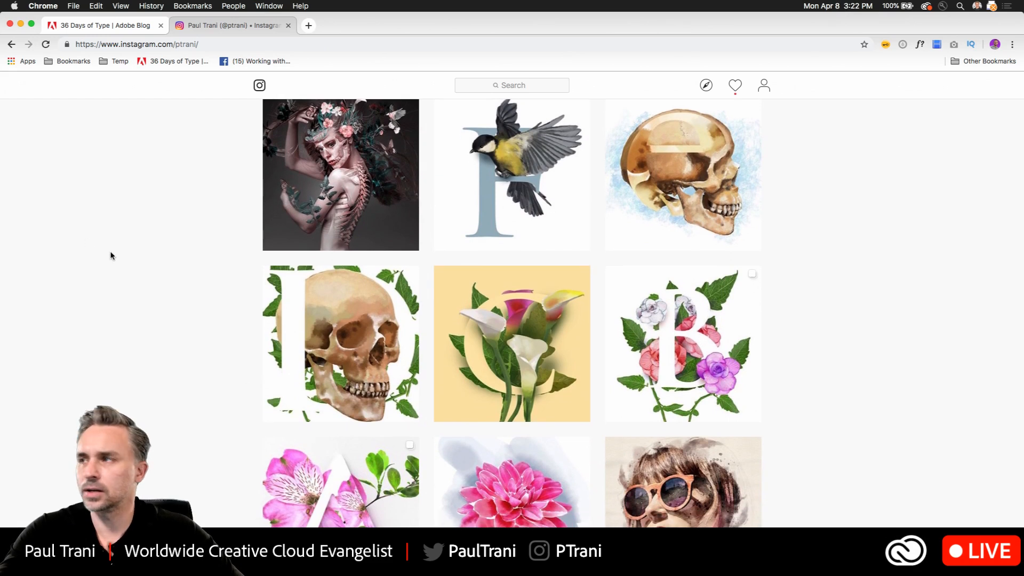
pyautogui.scroll(3, 120, 256)
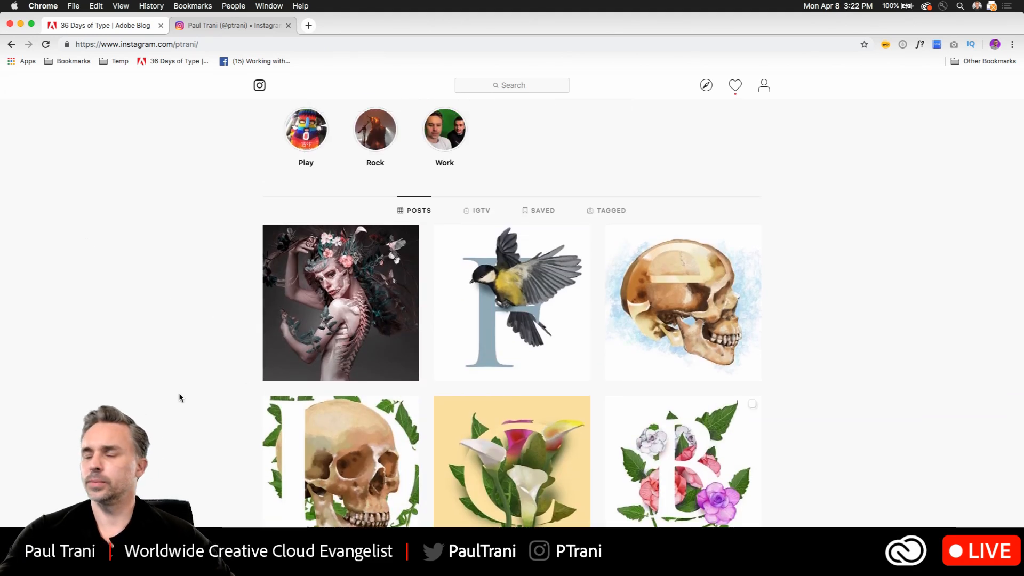